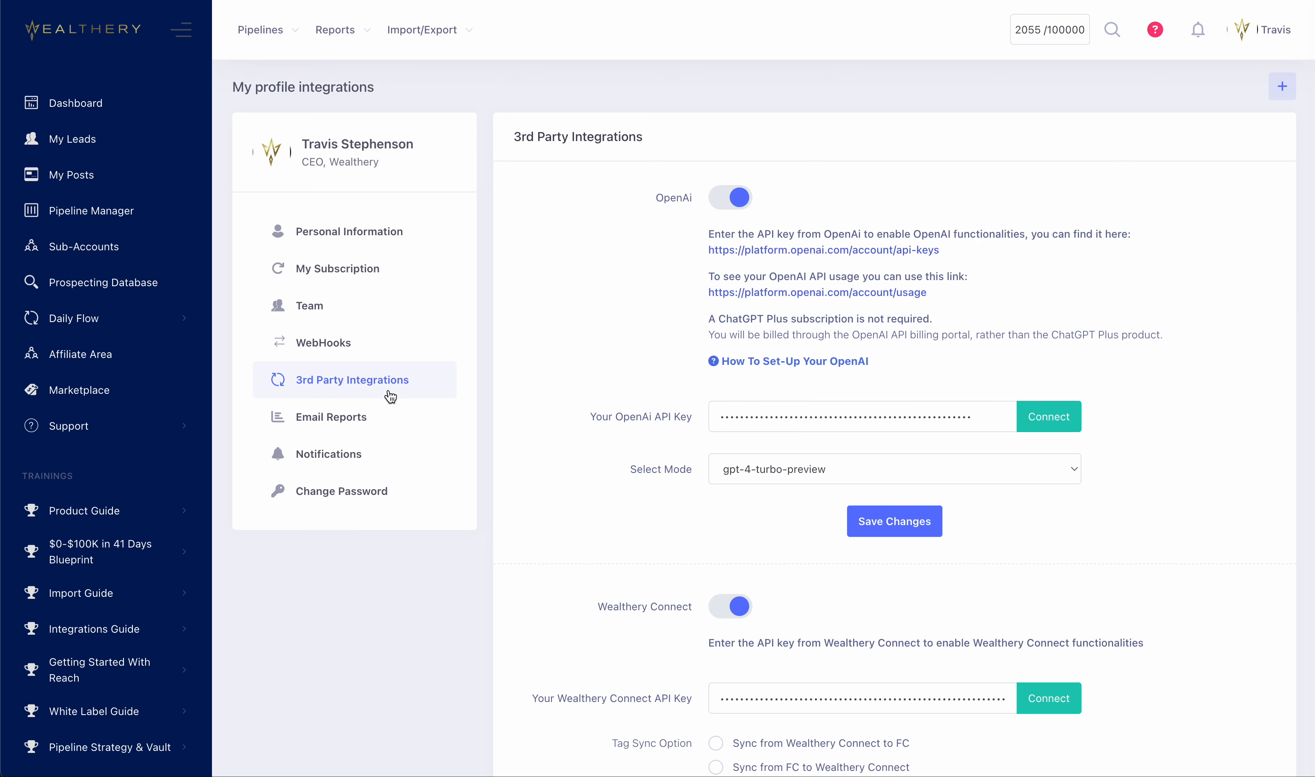
# Find the Wealthery Connect section of the 3rd Party Integrations settings and highlight its label.
pyautogui.scroll(-6, 583, 432)
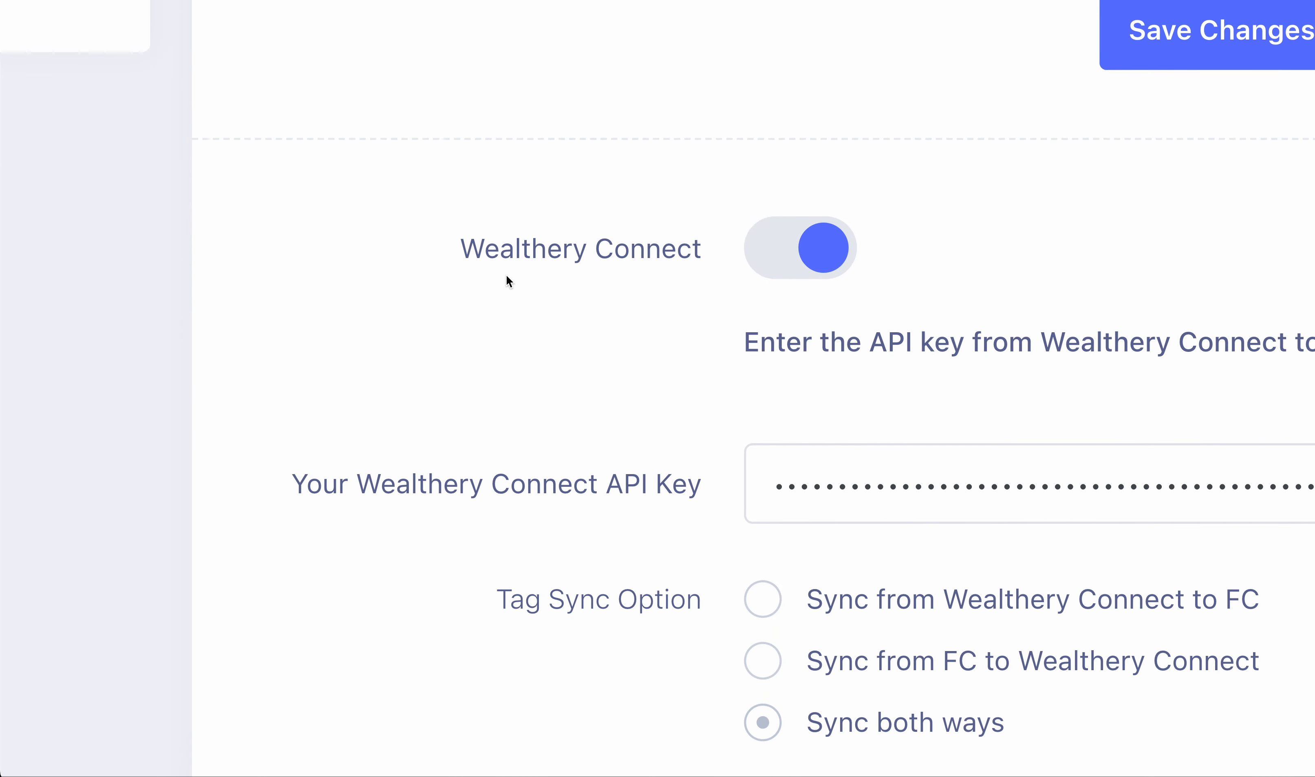
pyautogui.moveTo(461, 253); pyautogui.dragTo(705, 257)
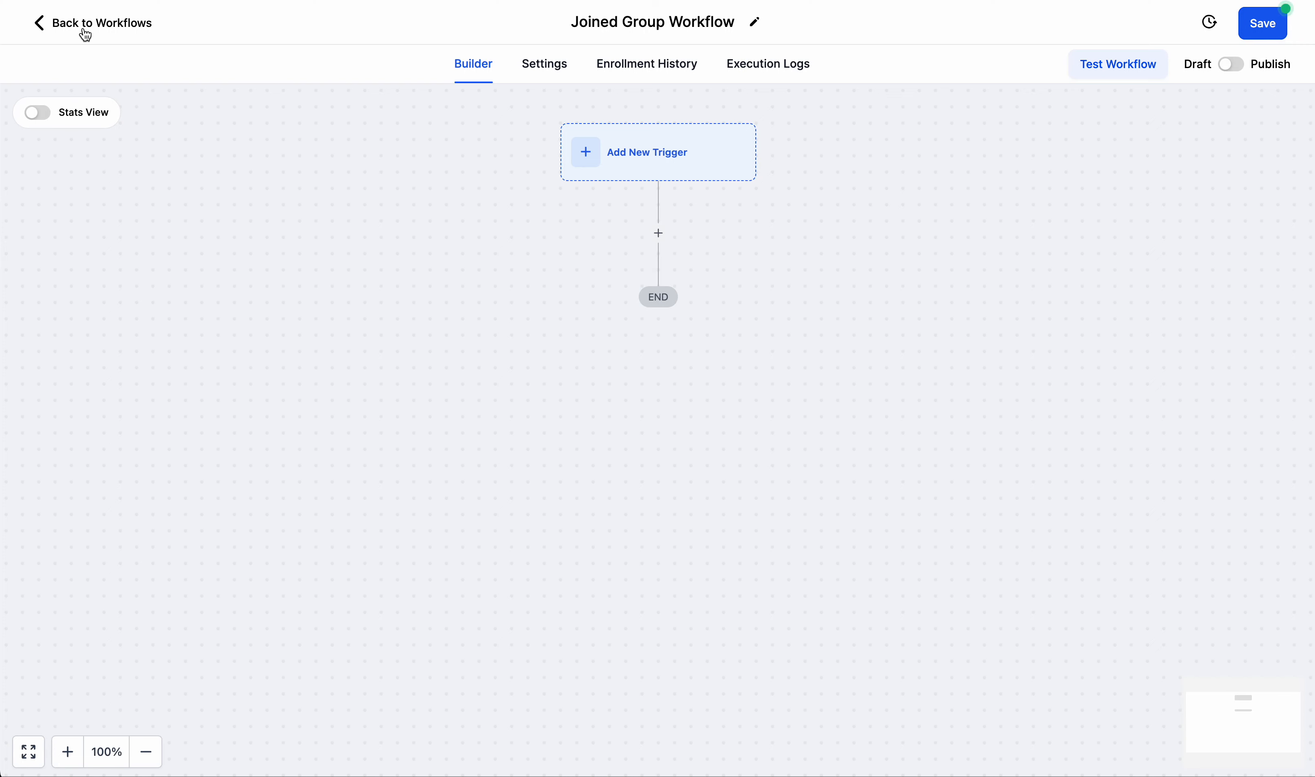
# Leave the open Joined Group Workflow without saving and find the API key in the Business Profile settings.
pyautogui.click(83, 25)
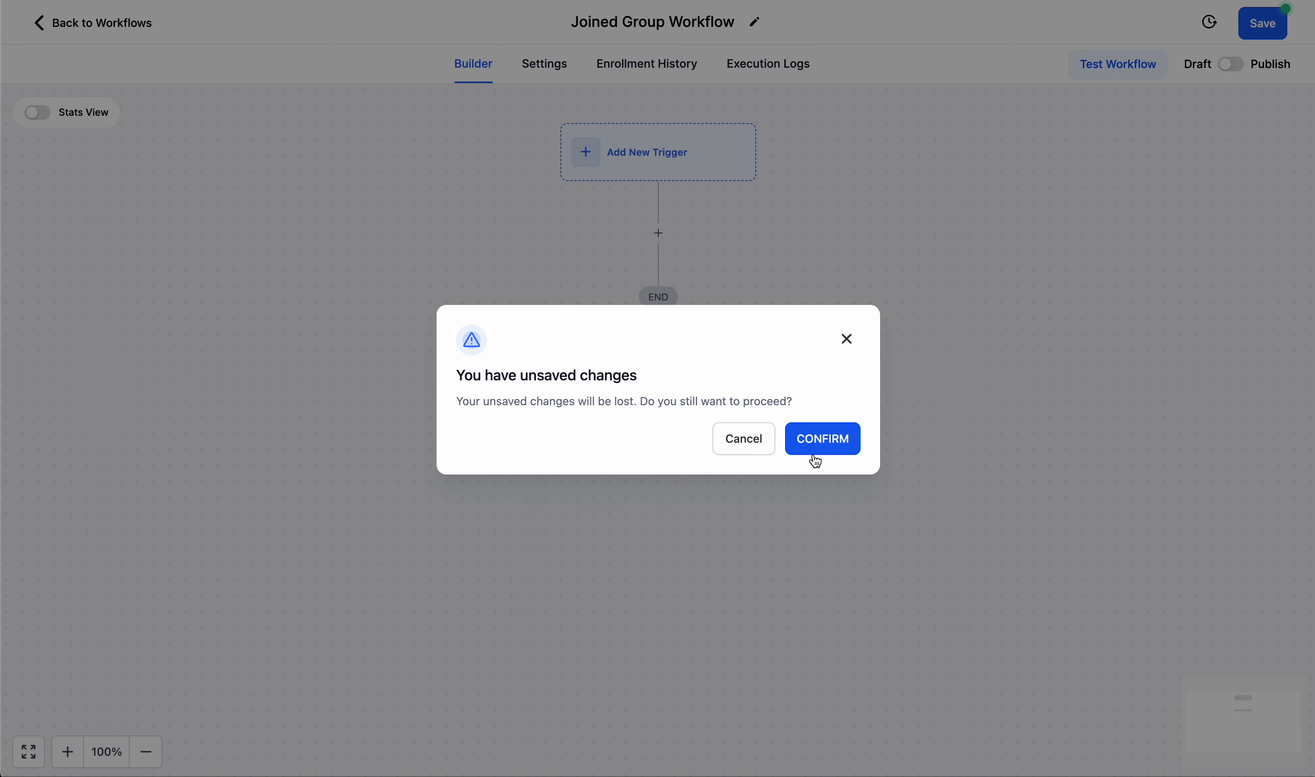
pyautogui.click(826, 437)
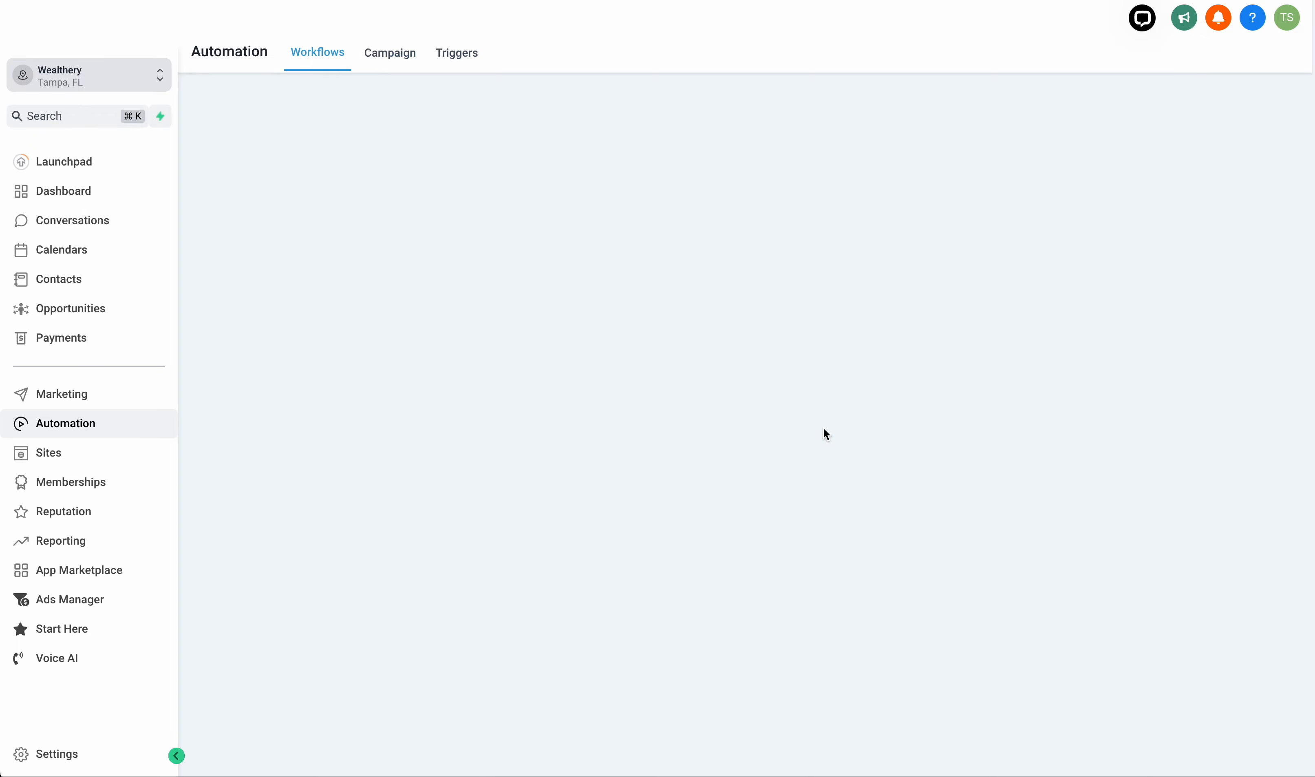
pyautogui.click(60, 760)
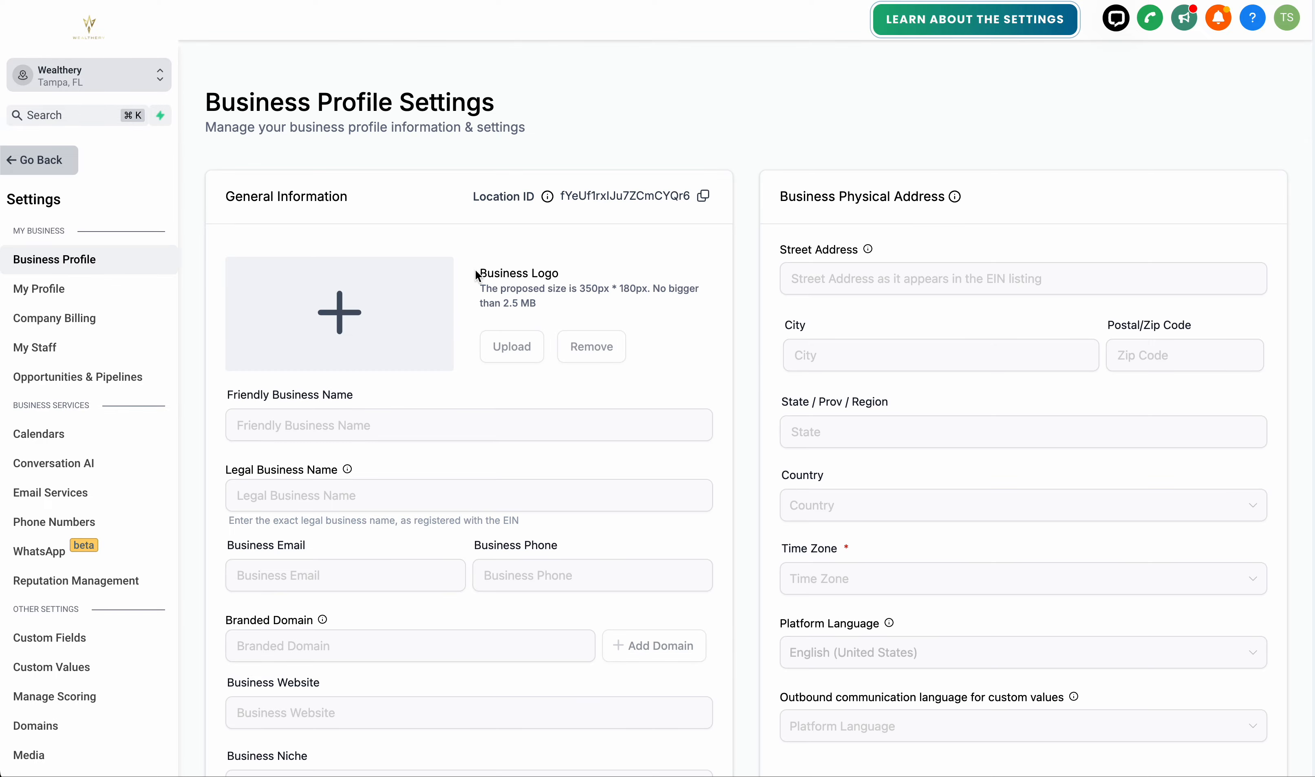
pyautogui.scroll(-7, 475, 269)
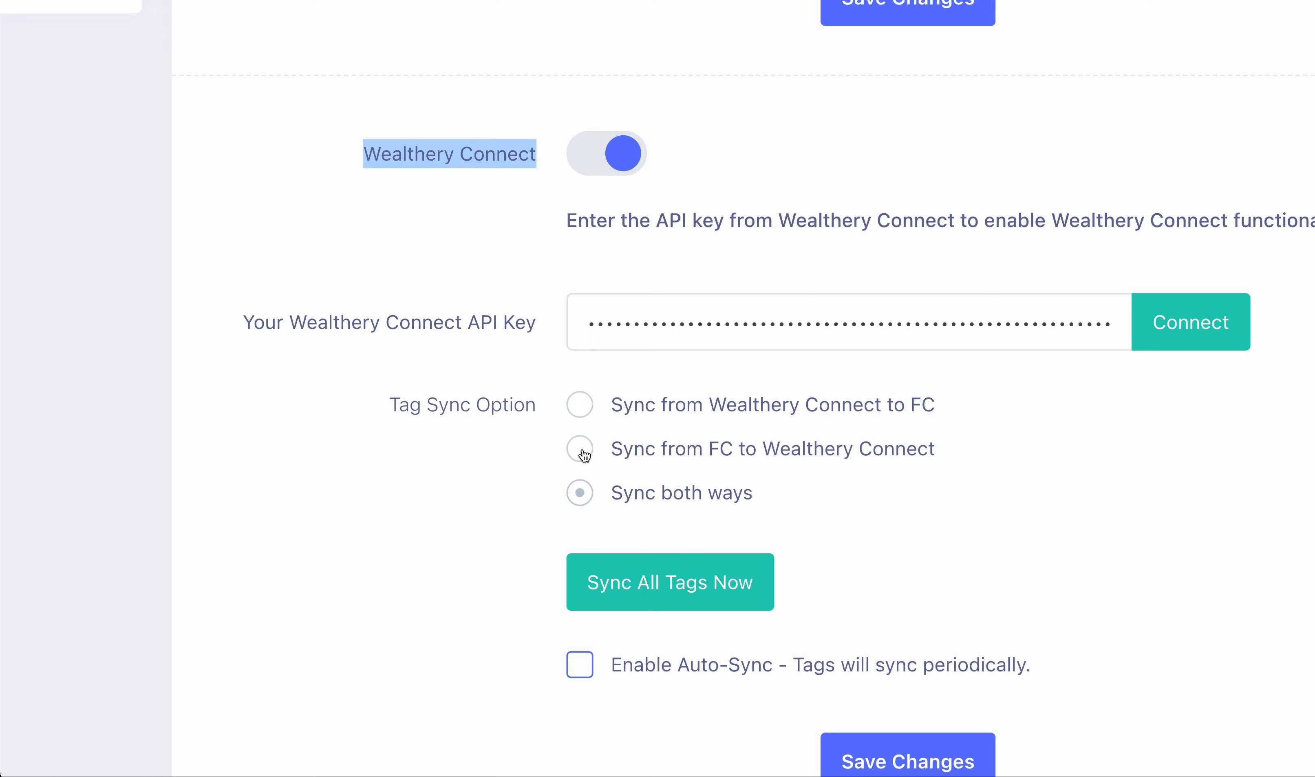
# Return to the 3rd Party Integrations page, enable Auto-Sync of tags for Wealthery Connect, and save the changes.
pyautogui.click(579, 666)
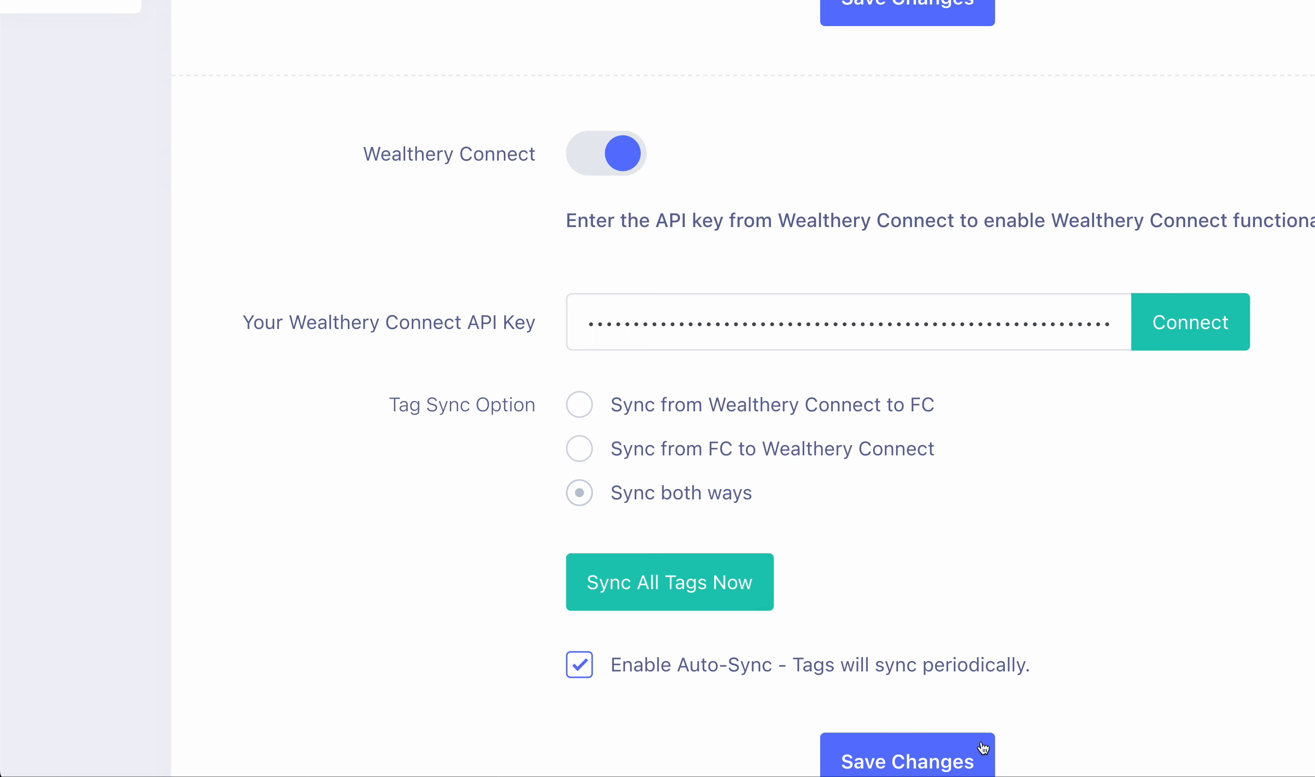
pyautogui.click(938, 760)
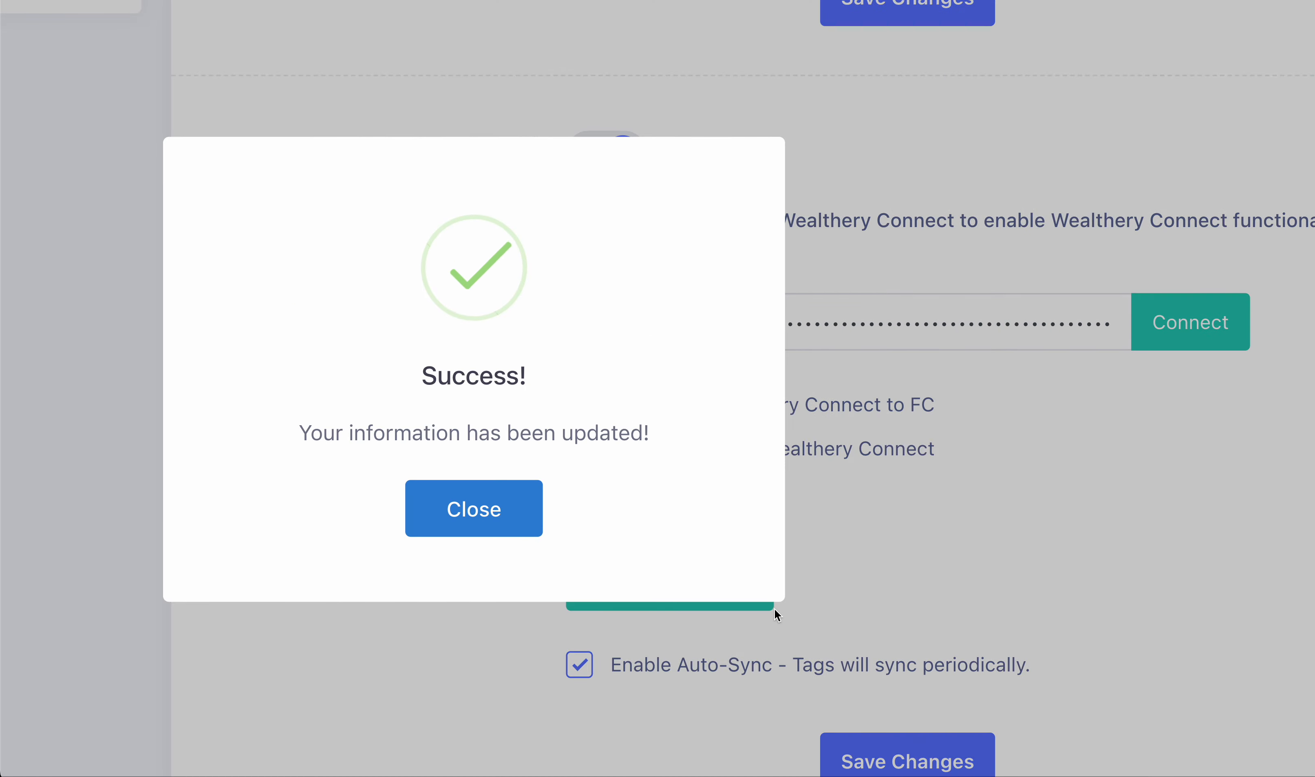
pyautogui.click(526, 512)
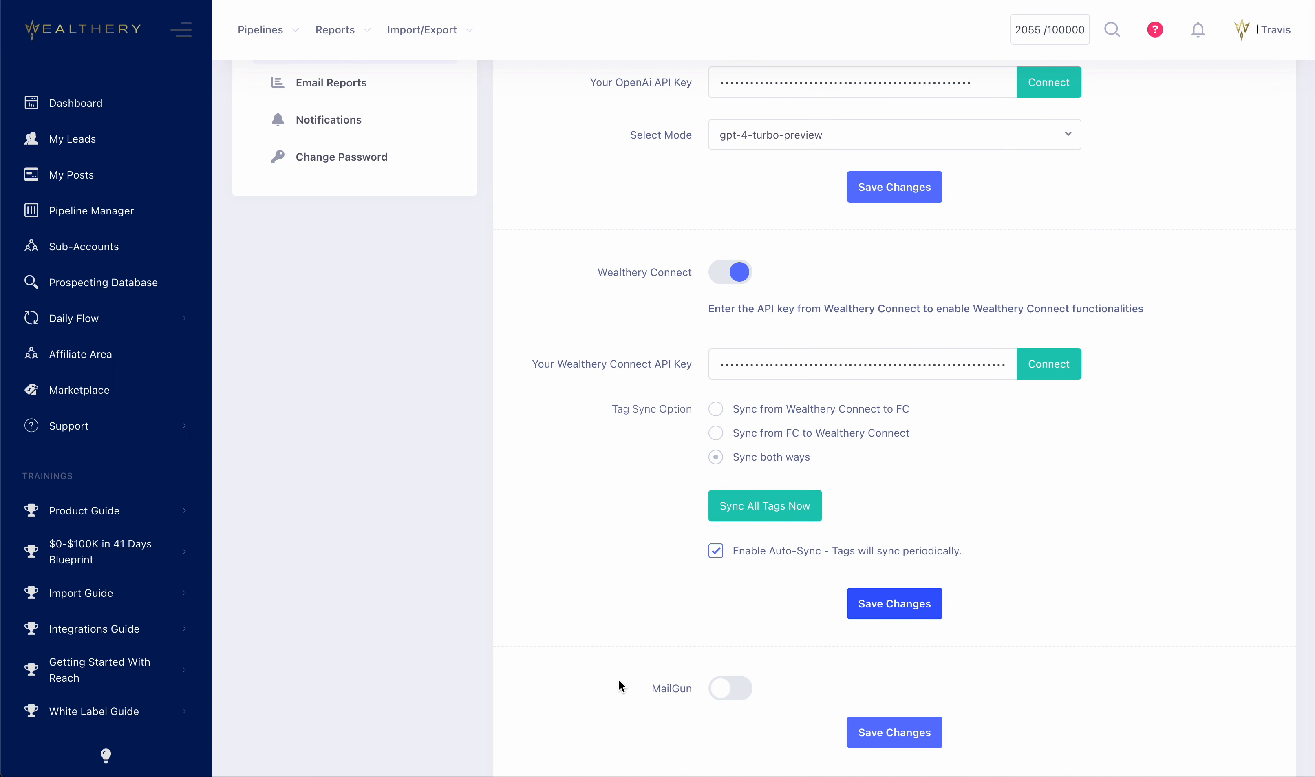
pyautogui.scroll(3, 624, 694)
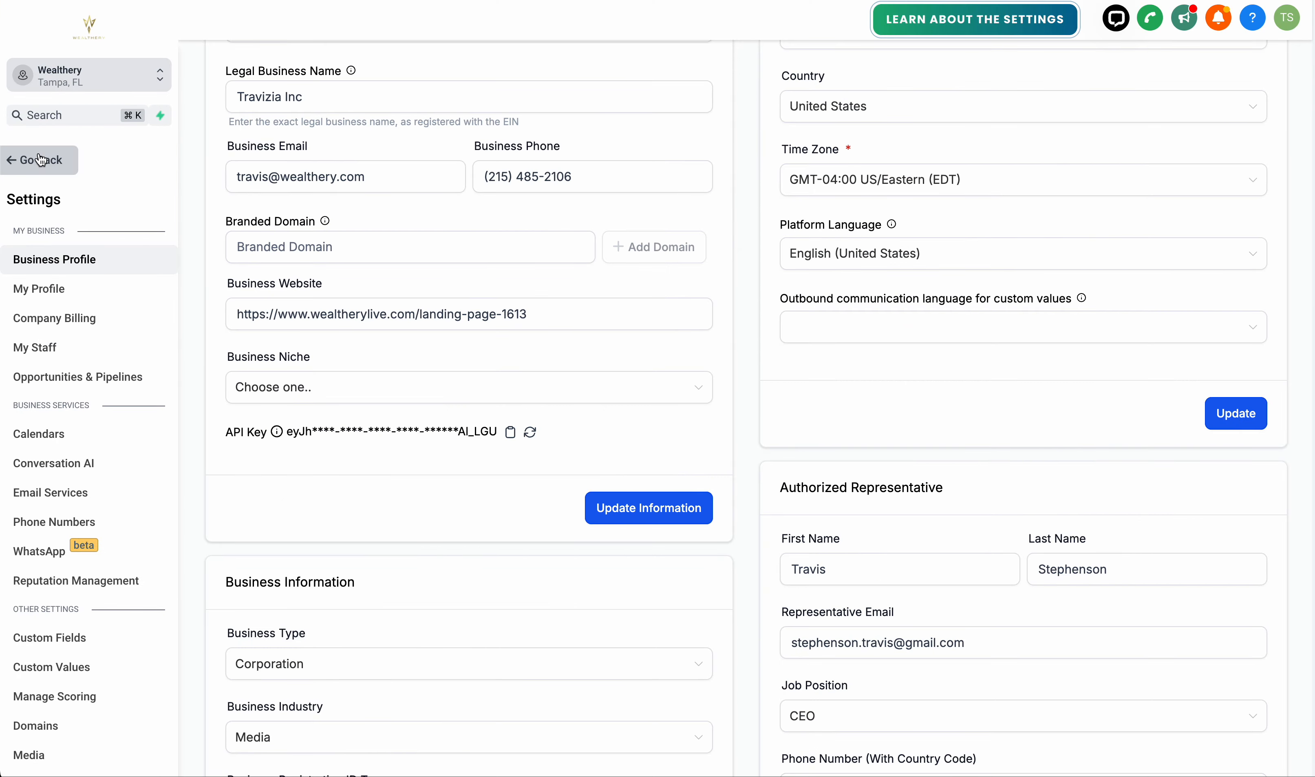
# Leave the Business Profile settings, create a new automation workflow, and name it "Joined Group Workflow".
pyautogui.click(40, 160)
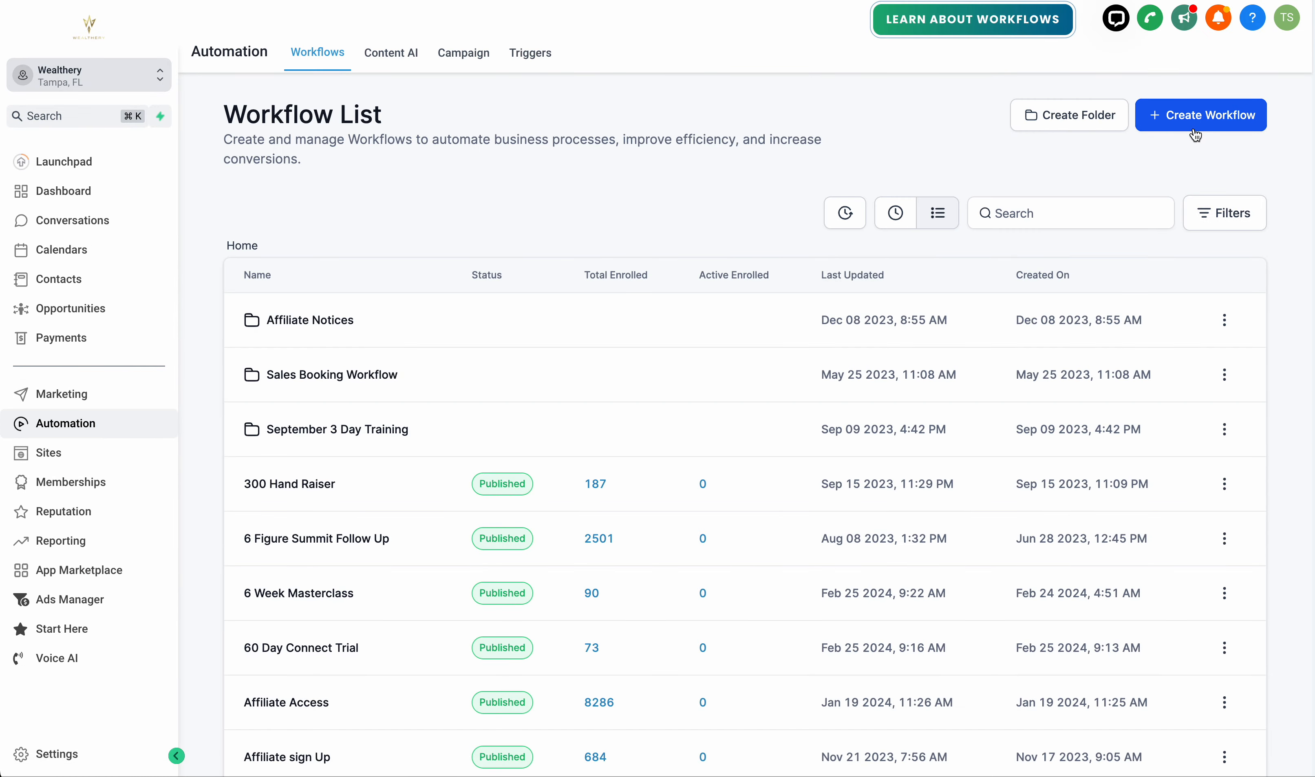
pyautogui.click(1195, 127)
pyautogui.click(1182, 184)
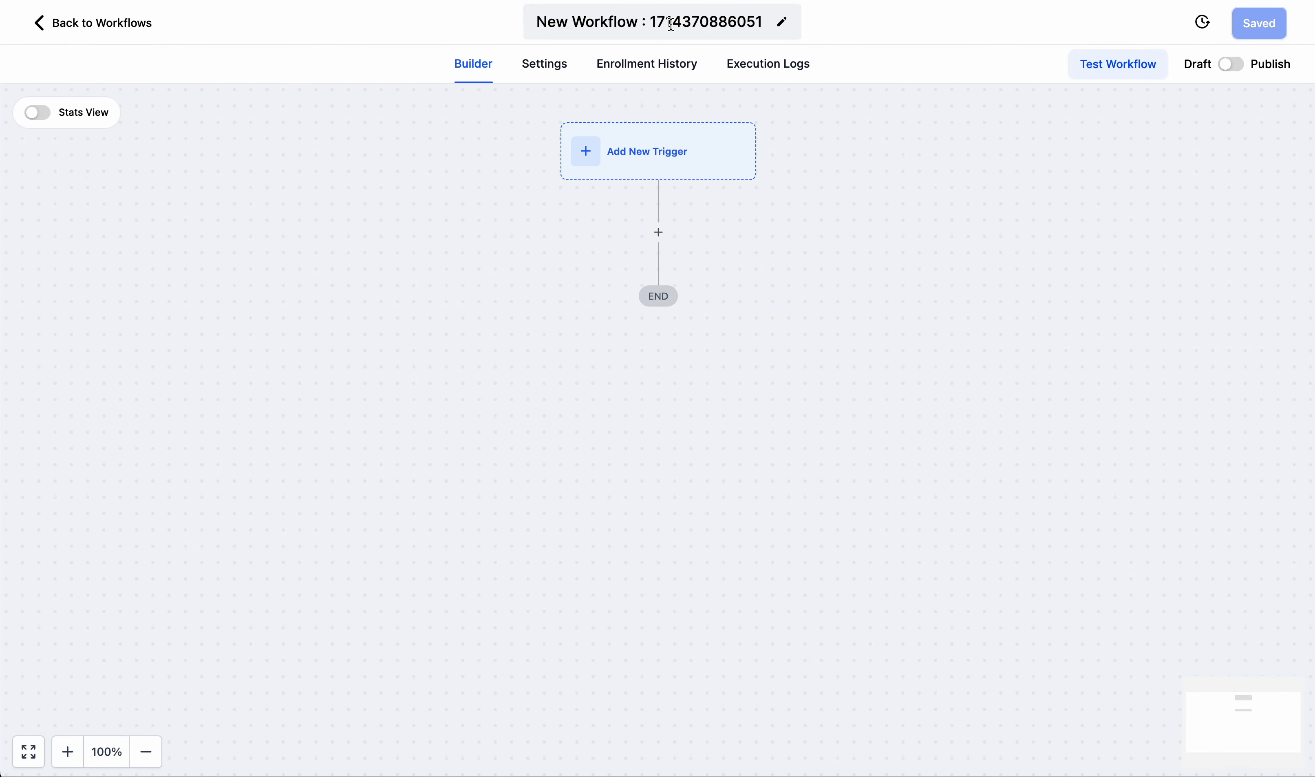
pyautogui.tripleClick(672, 23)
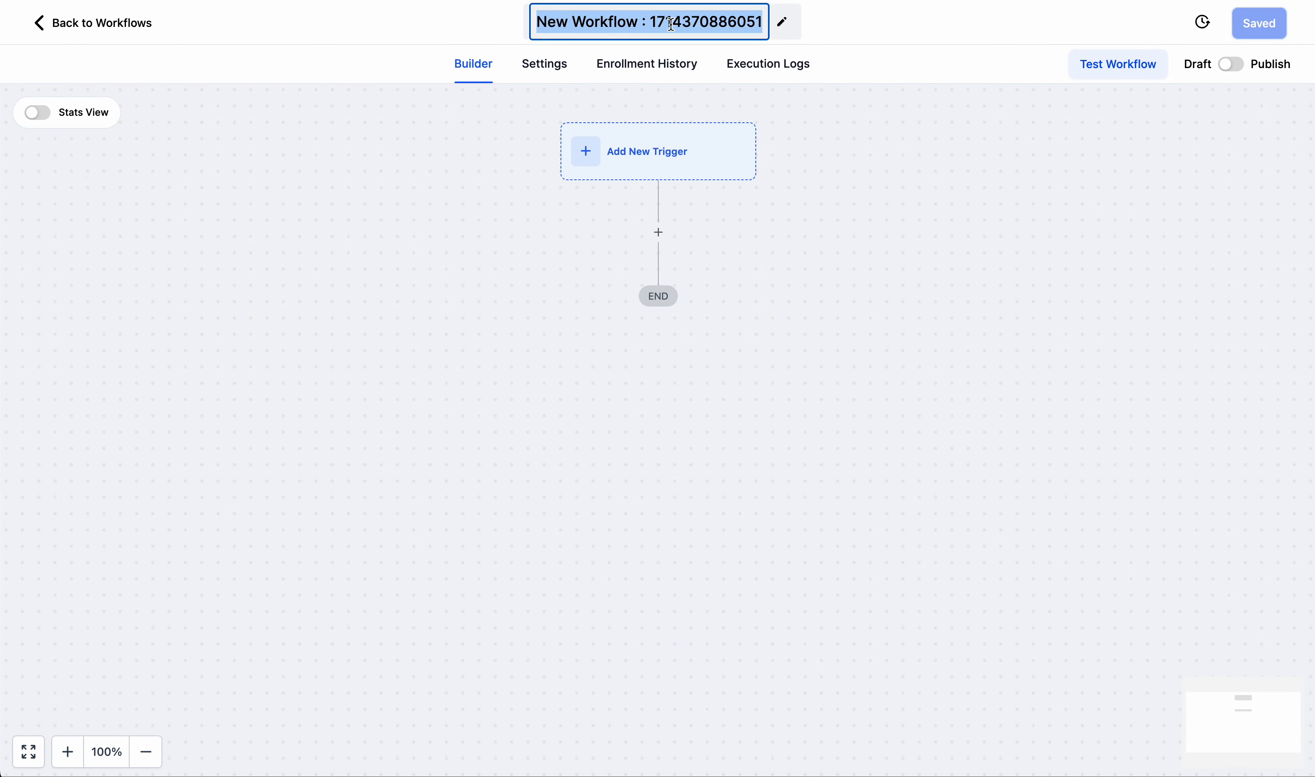
pyautogui.write('Joined Group ')
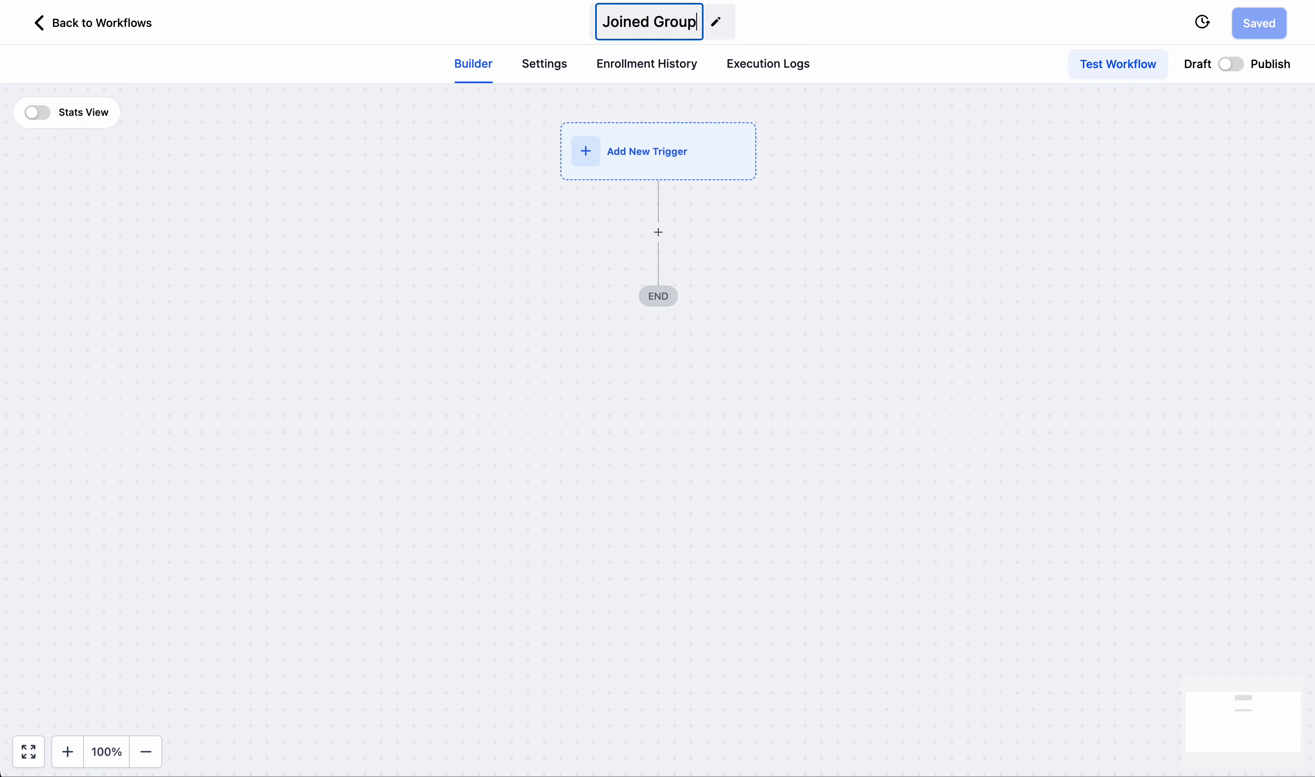
pyautogui.write('Workflow')
pyautogui.press('Return')
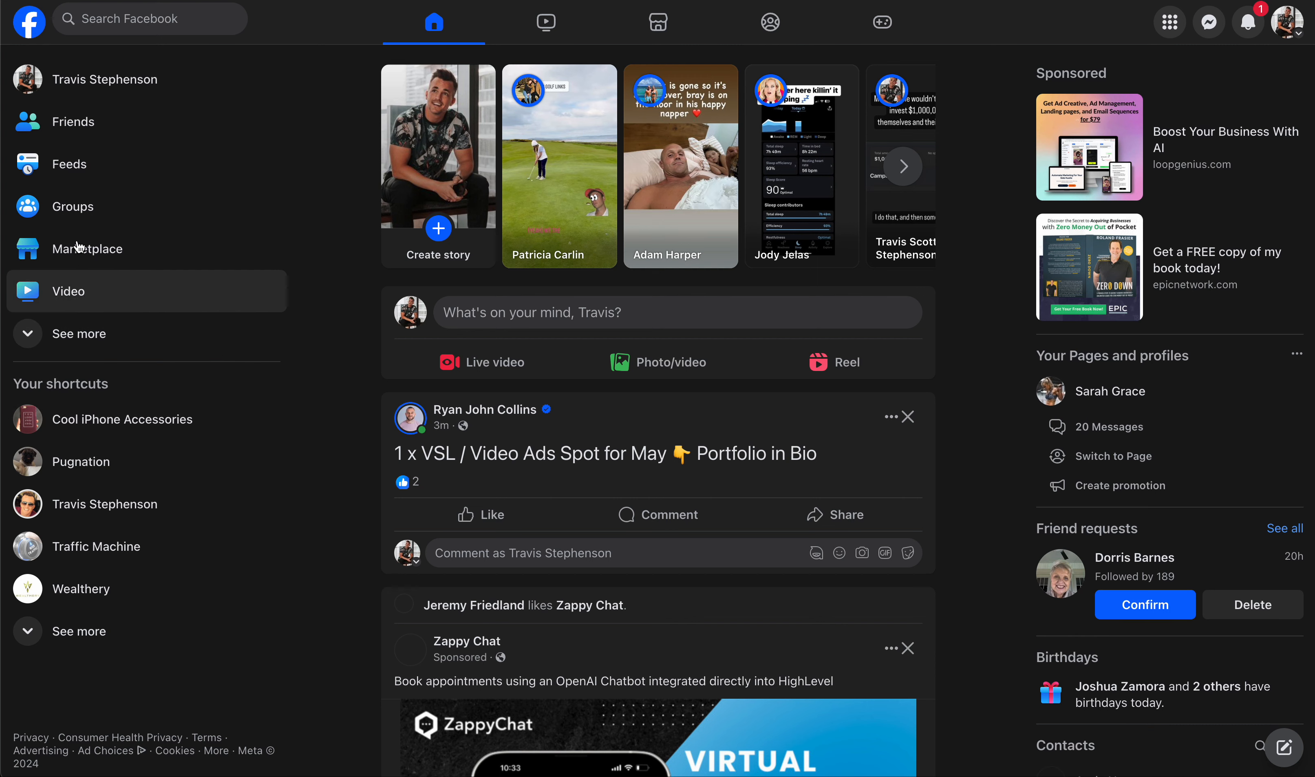
# Switch to Facebook and look through the "(Paid Creators) Amazon Influencer Crew" and "Superstar Wealthery Affiliate Group (SWAG)" groups.
pyautogui.click(106, 19)
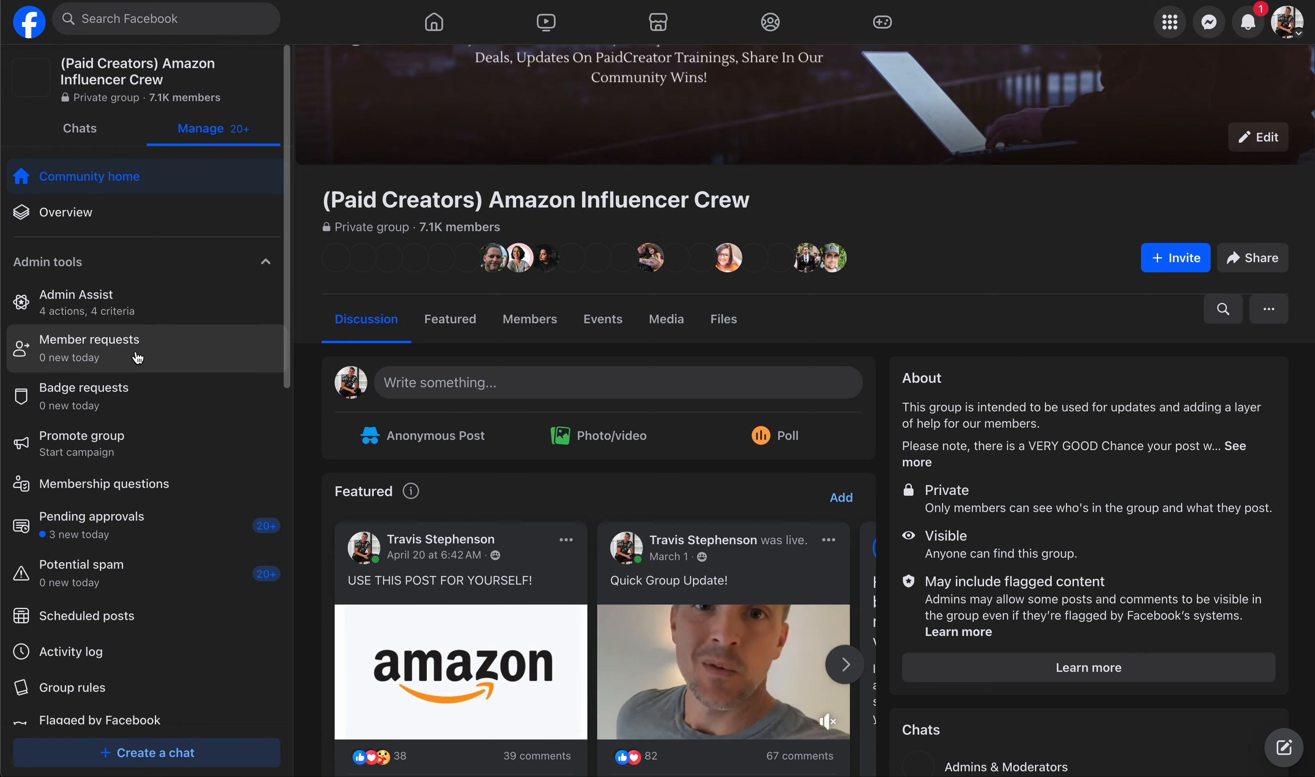
pyautogui.click(139, 18)
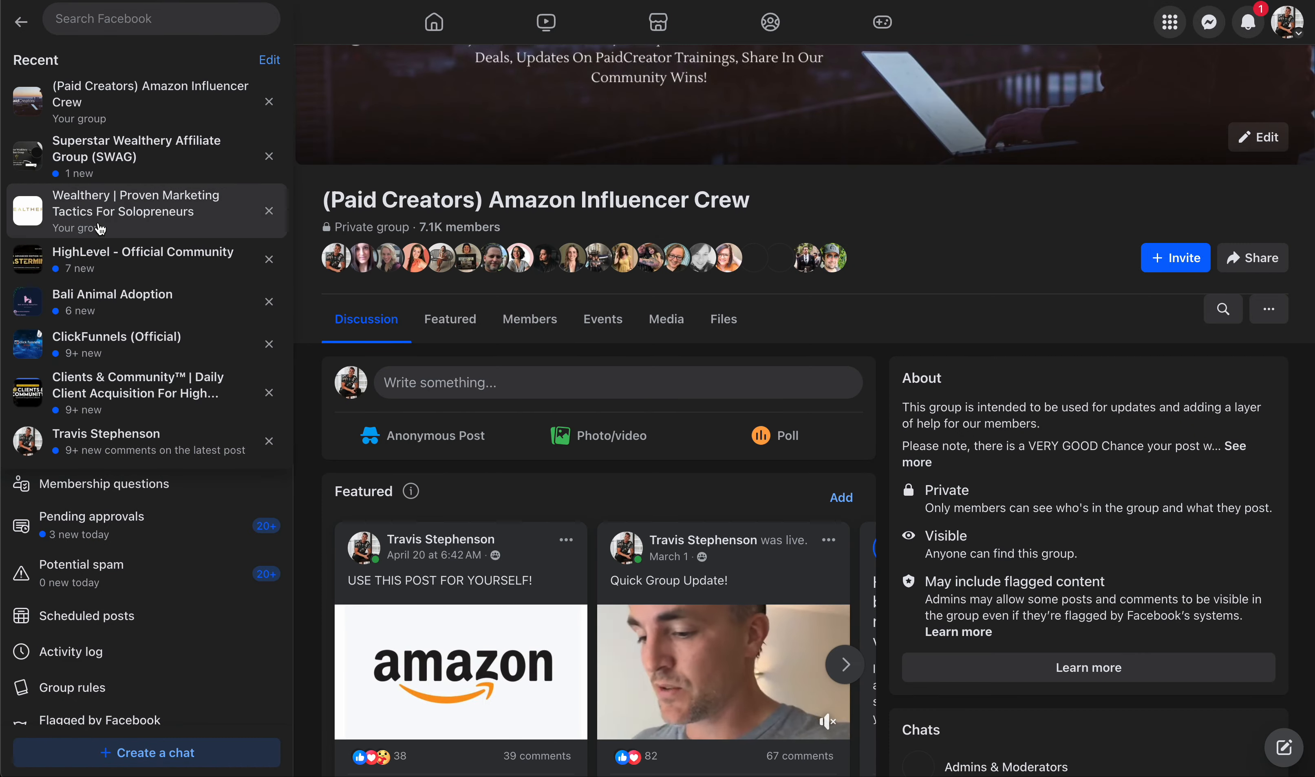
pyautogui.click(102, 161)
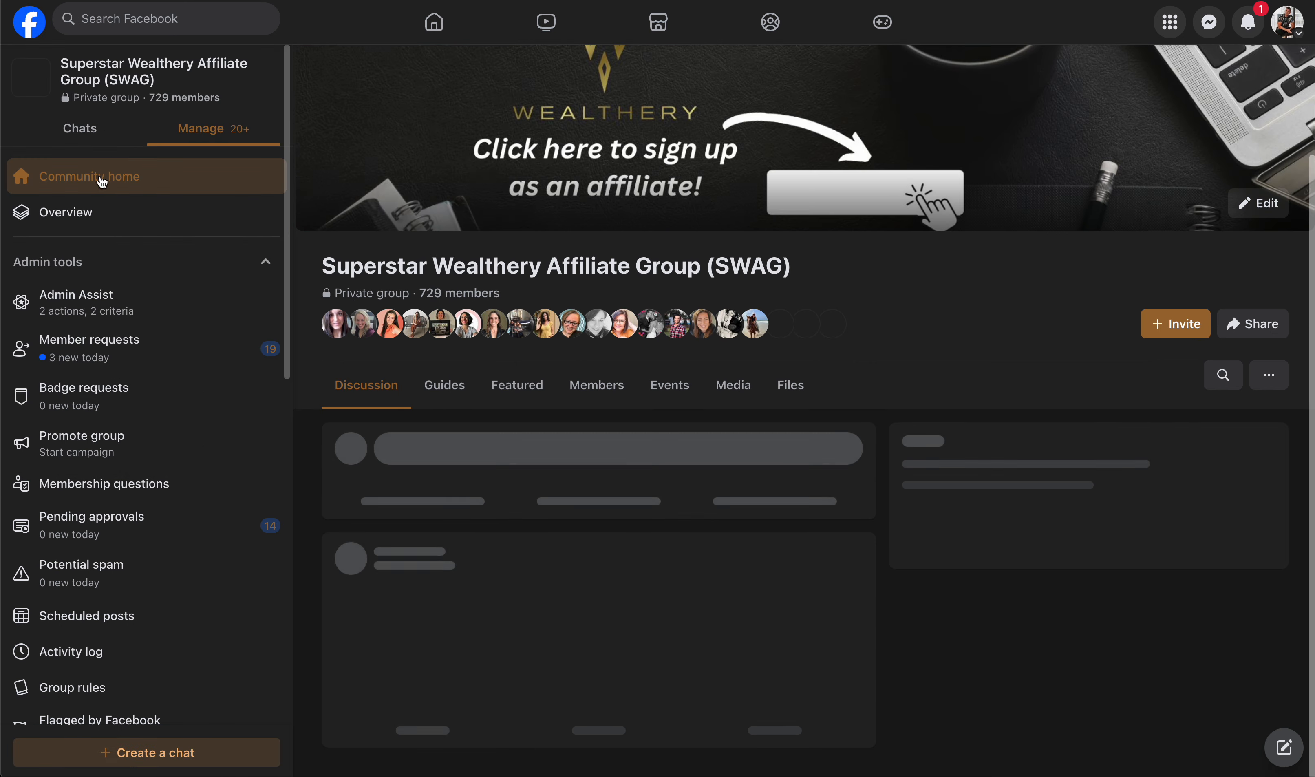
pyautogui.click(146, 342)
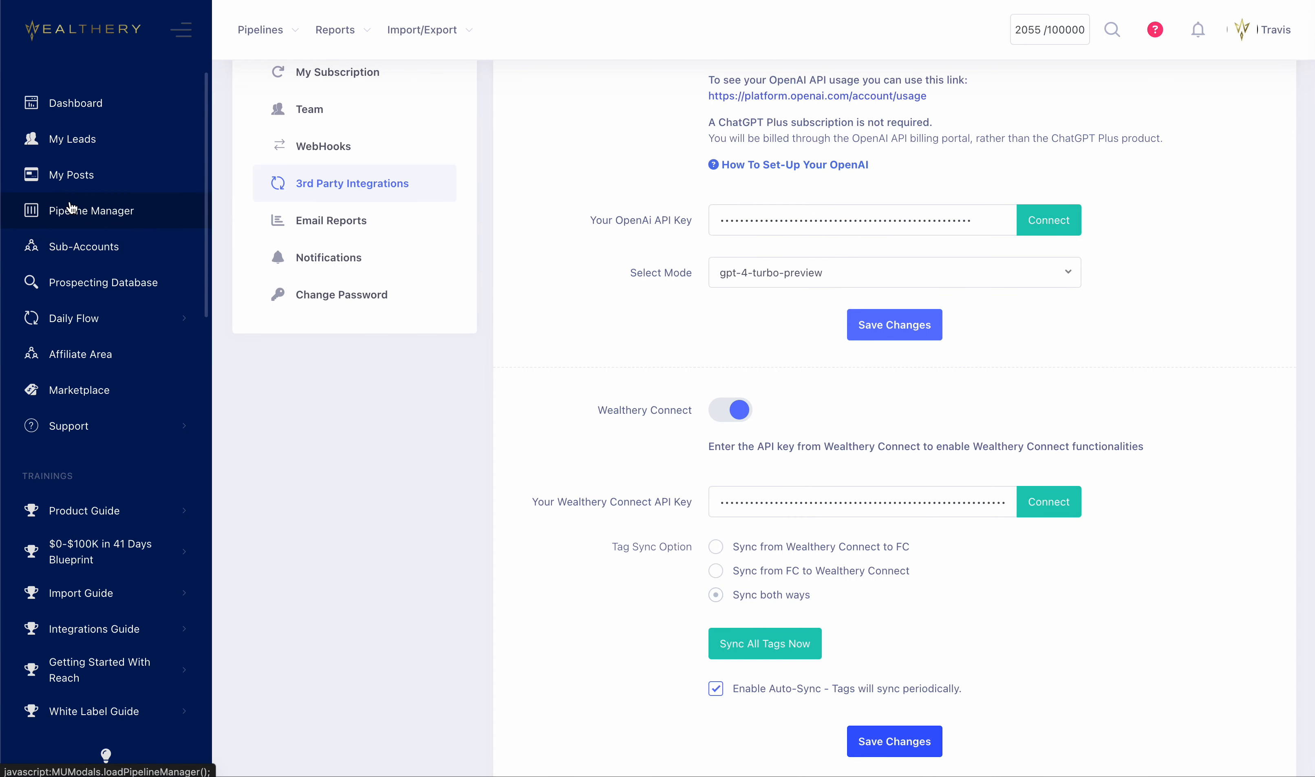
# In the Wealthery profile's WebHooks settings, start a new webhook with the Send Lead Details action.
pyautogui.scroll(4, 507, 216)
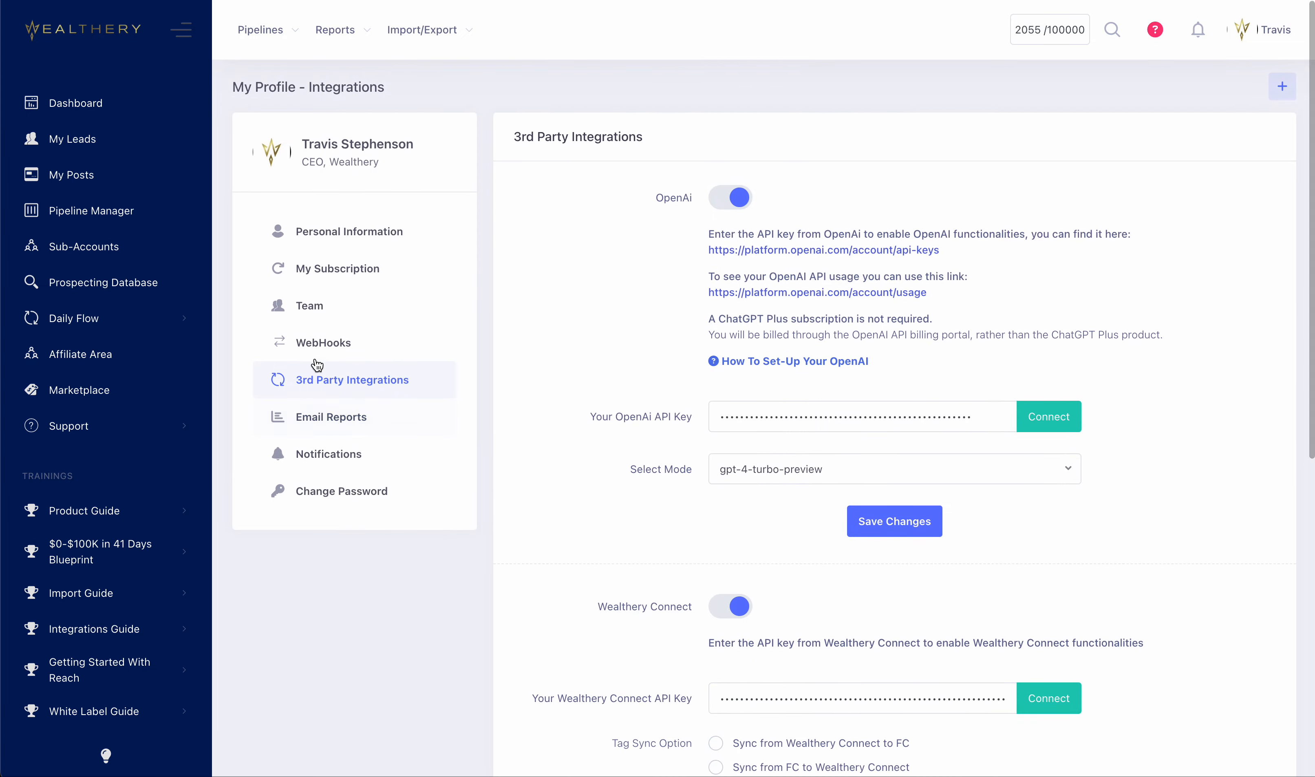
pyautogui.click(329, 343)
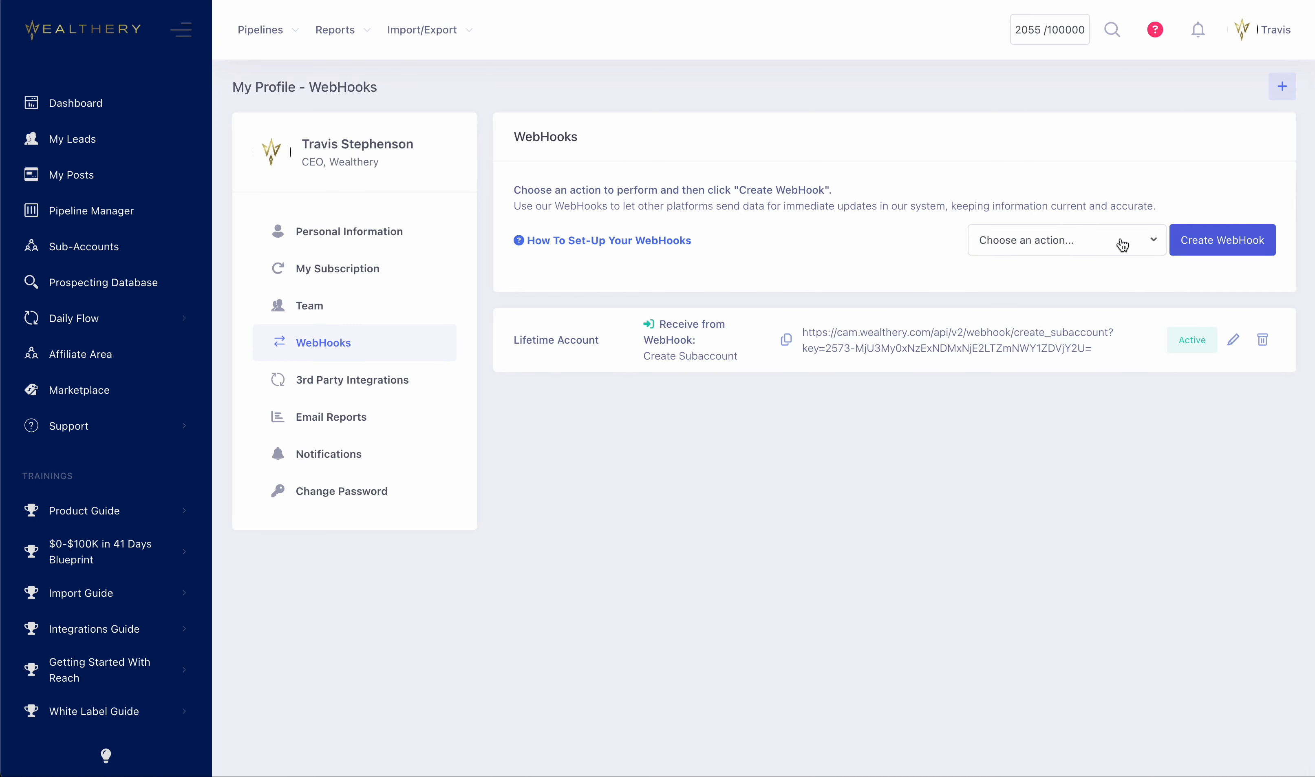
pyautogui.click(1119, 246)
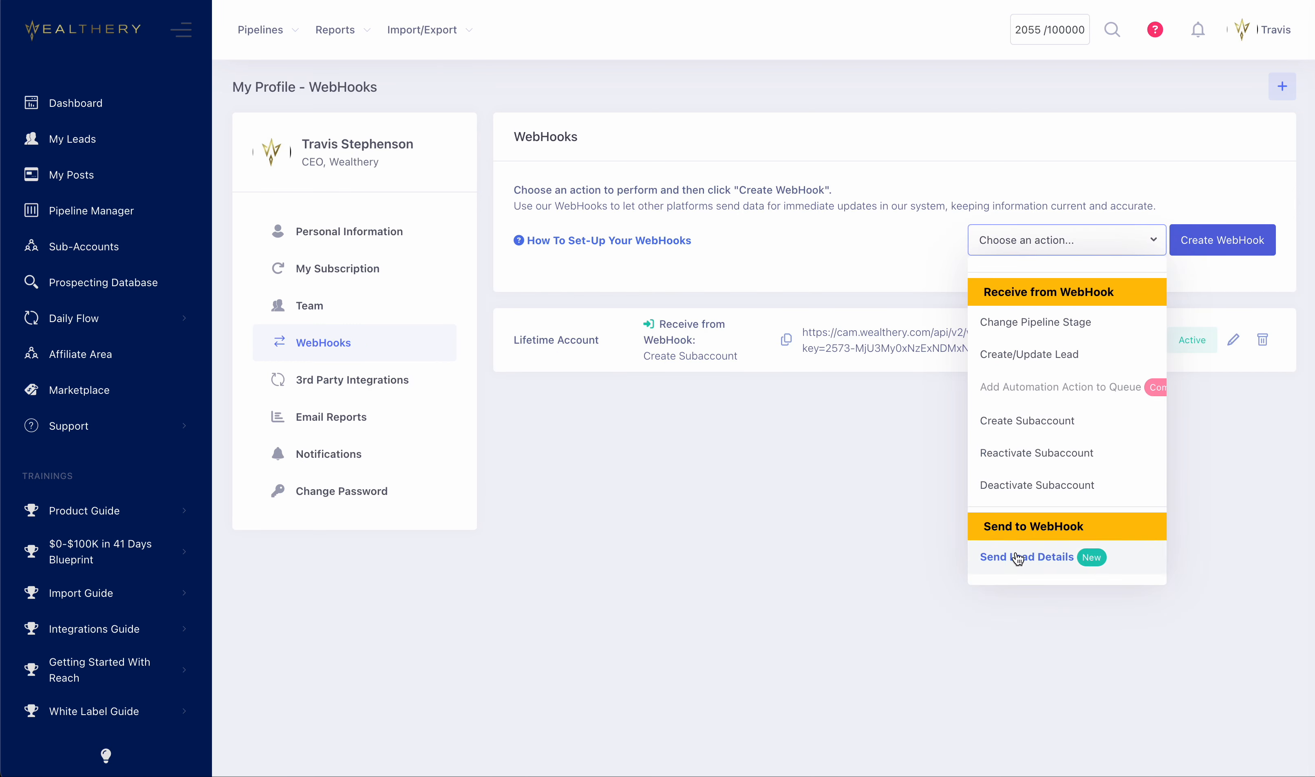
pyautogui.click(1061, 567)
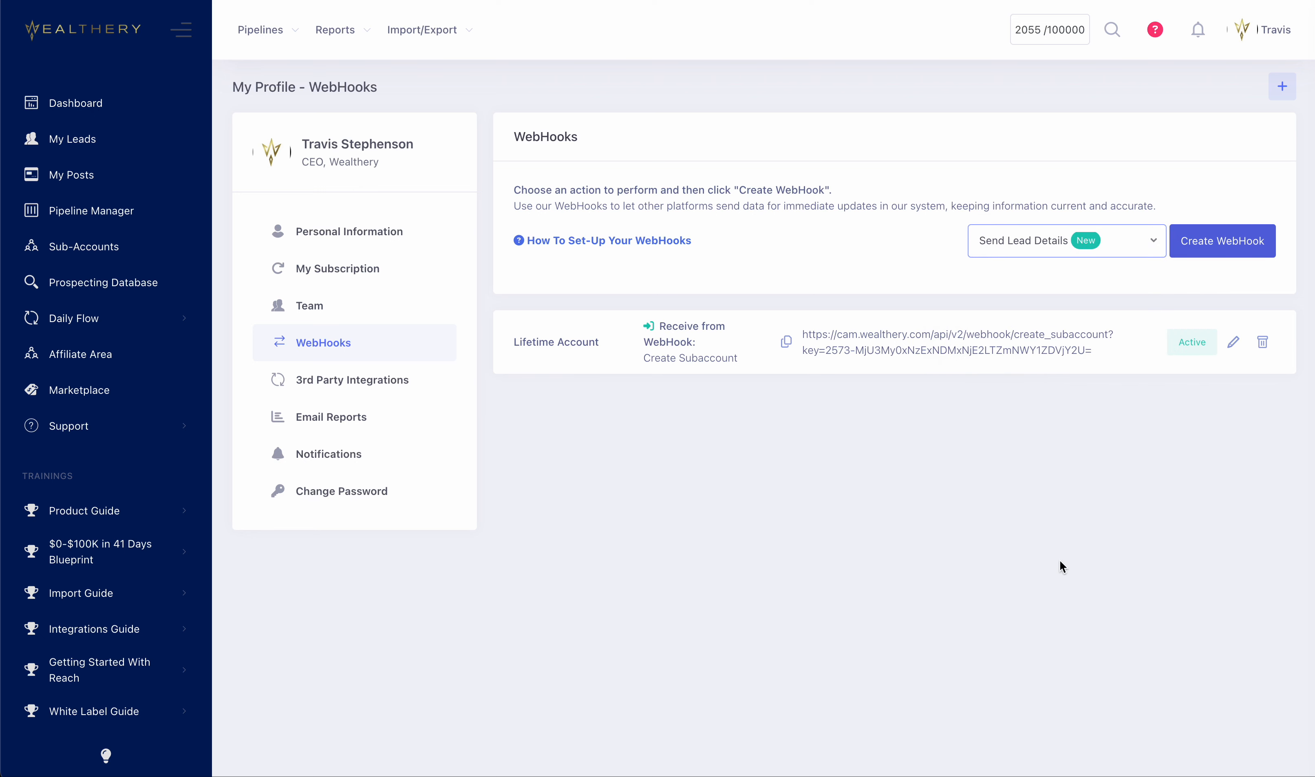
pyautogui.click(1130, 243)
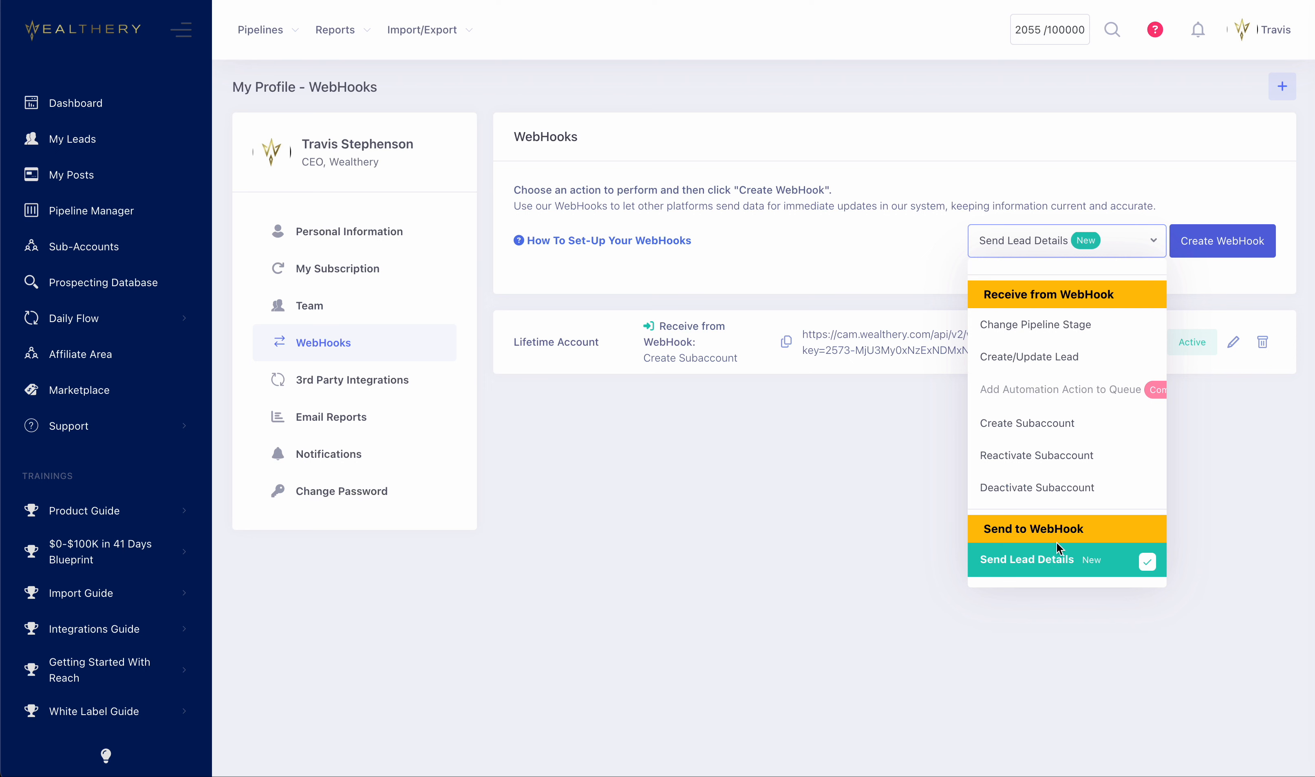
pyautogui.click(1219, 240)
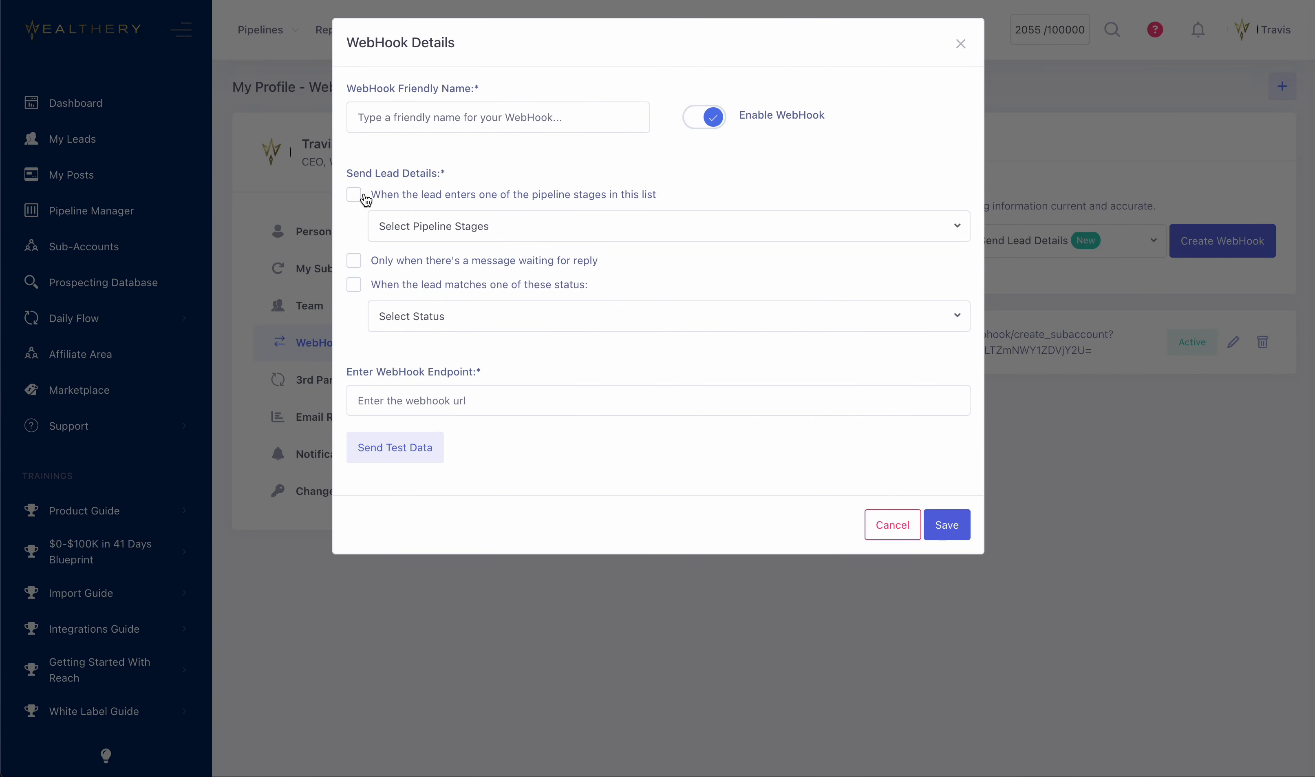
# Make the webhook send lead details when a lead enters Imported Prospects in the "GROUP JOIN - New Group Member Sequence" pipeline.
pyautogui.click(449, 235)
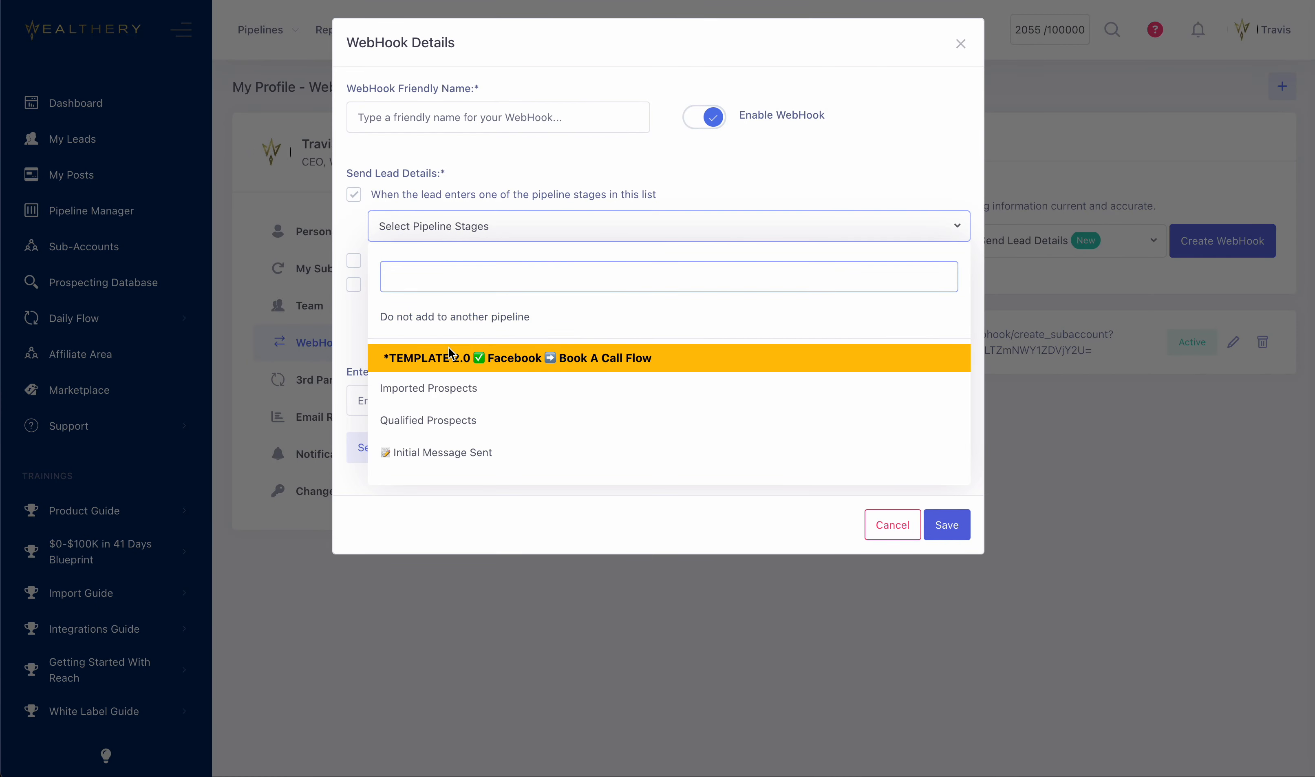
pyautogui.scroll(-5, 448, 347)
pyautogui.scroll(-10, 449, 347)
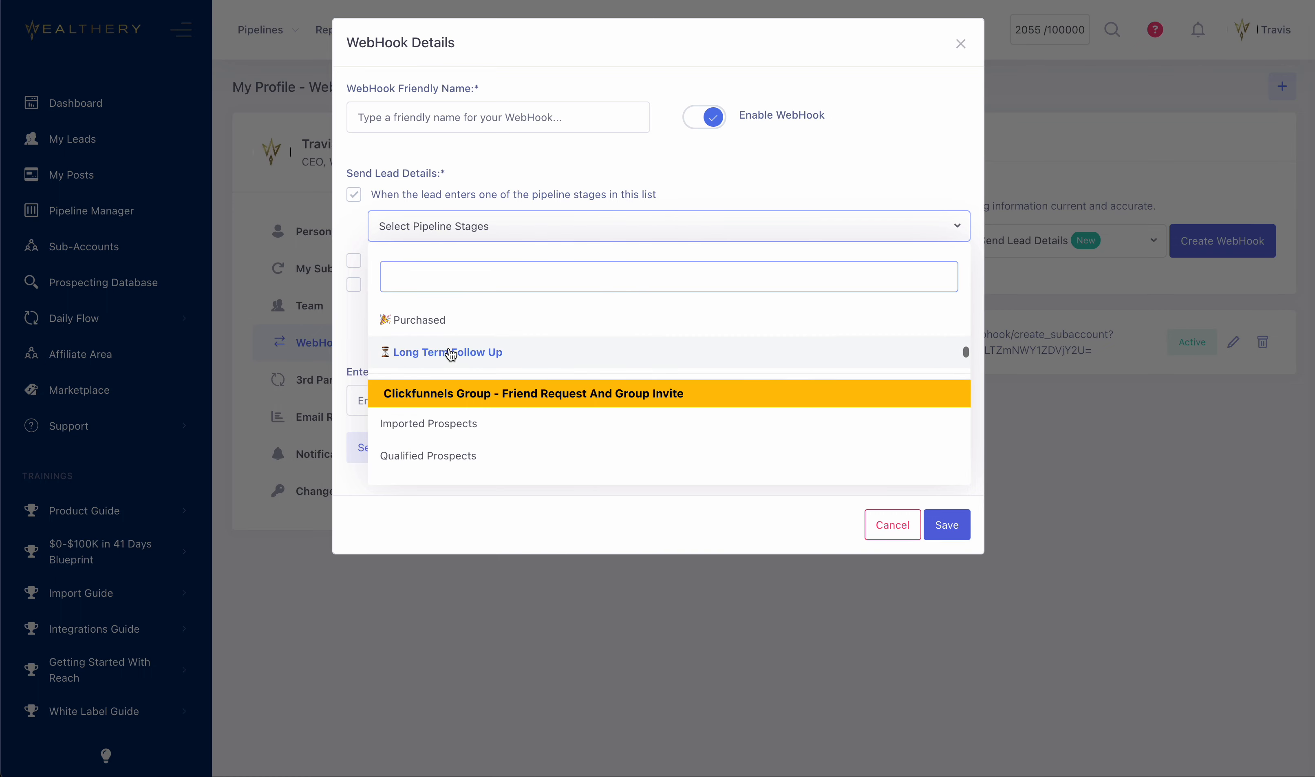
pyautogui.scroll(-10, 450, 354)
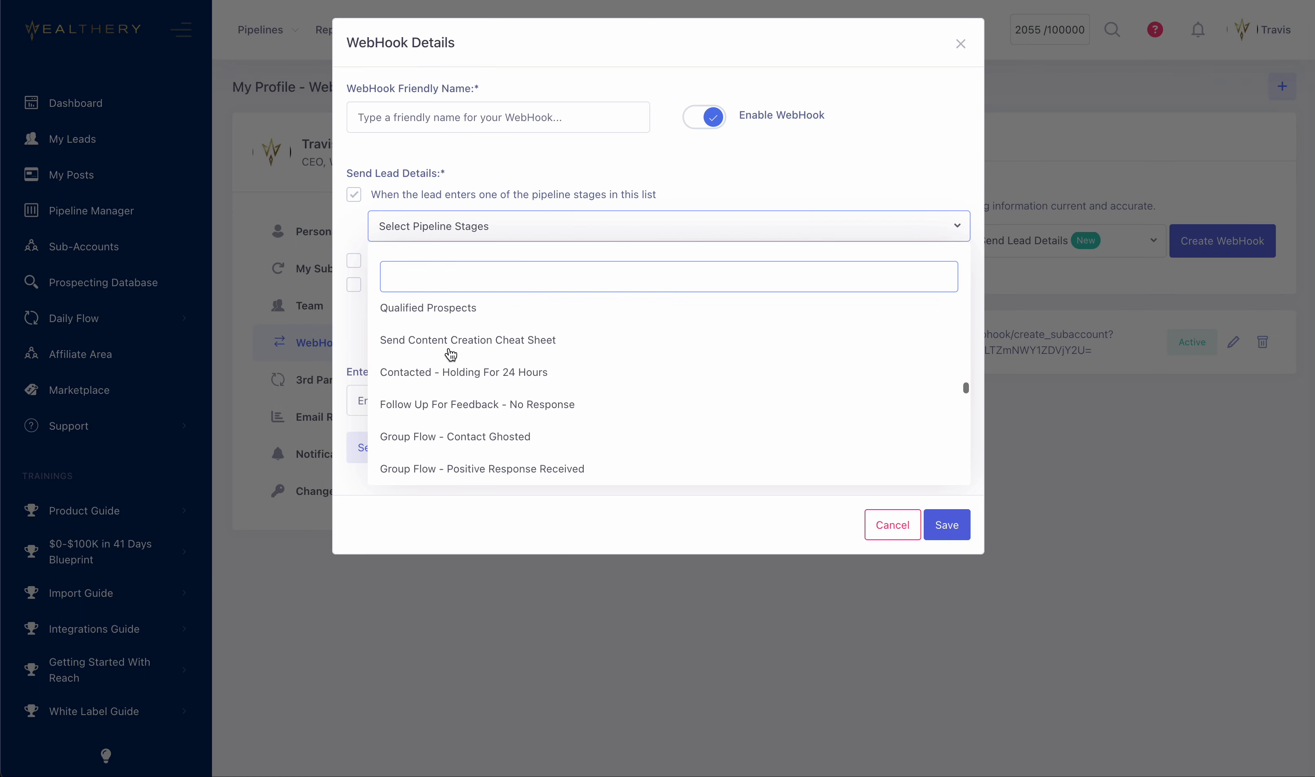
pyautogui.scroll(-3, 450, 354)
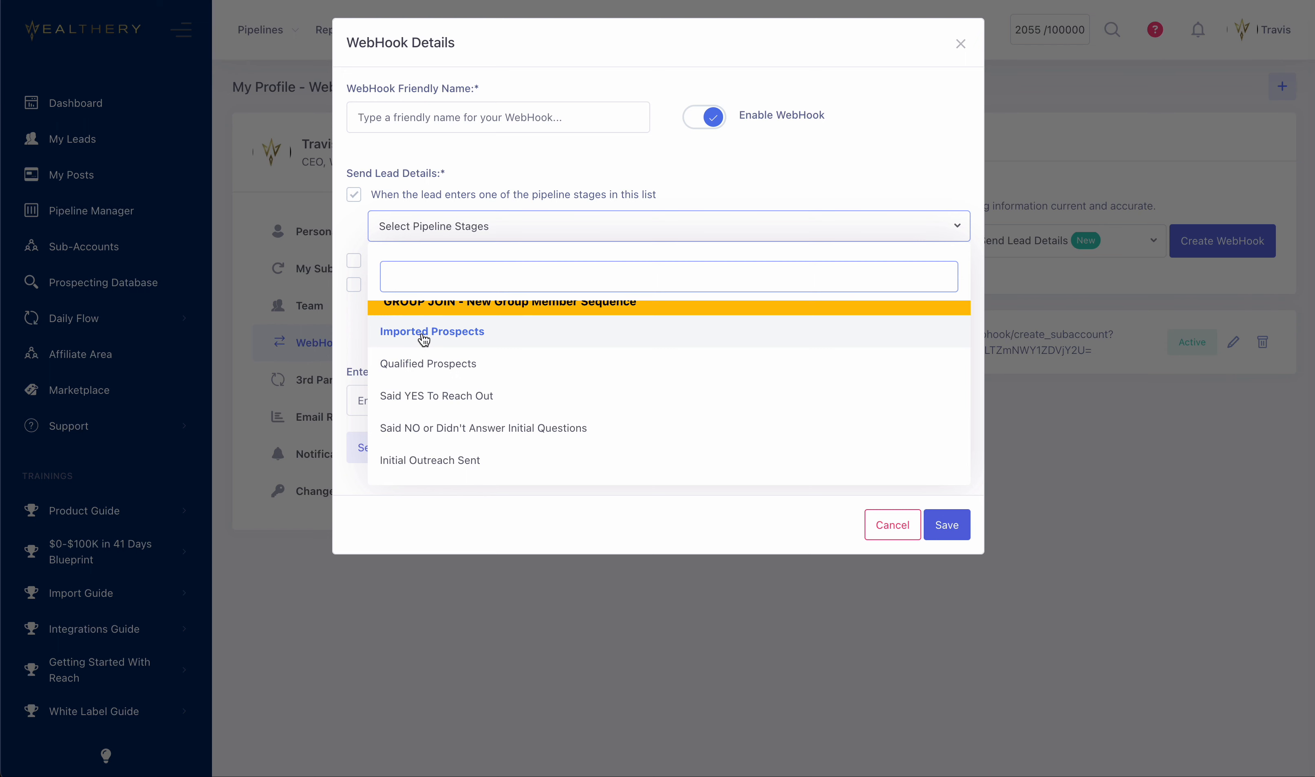
pyautogui.scroll(1, 424, 340)
pyautogui.click(418, 357)
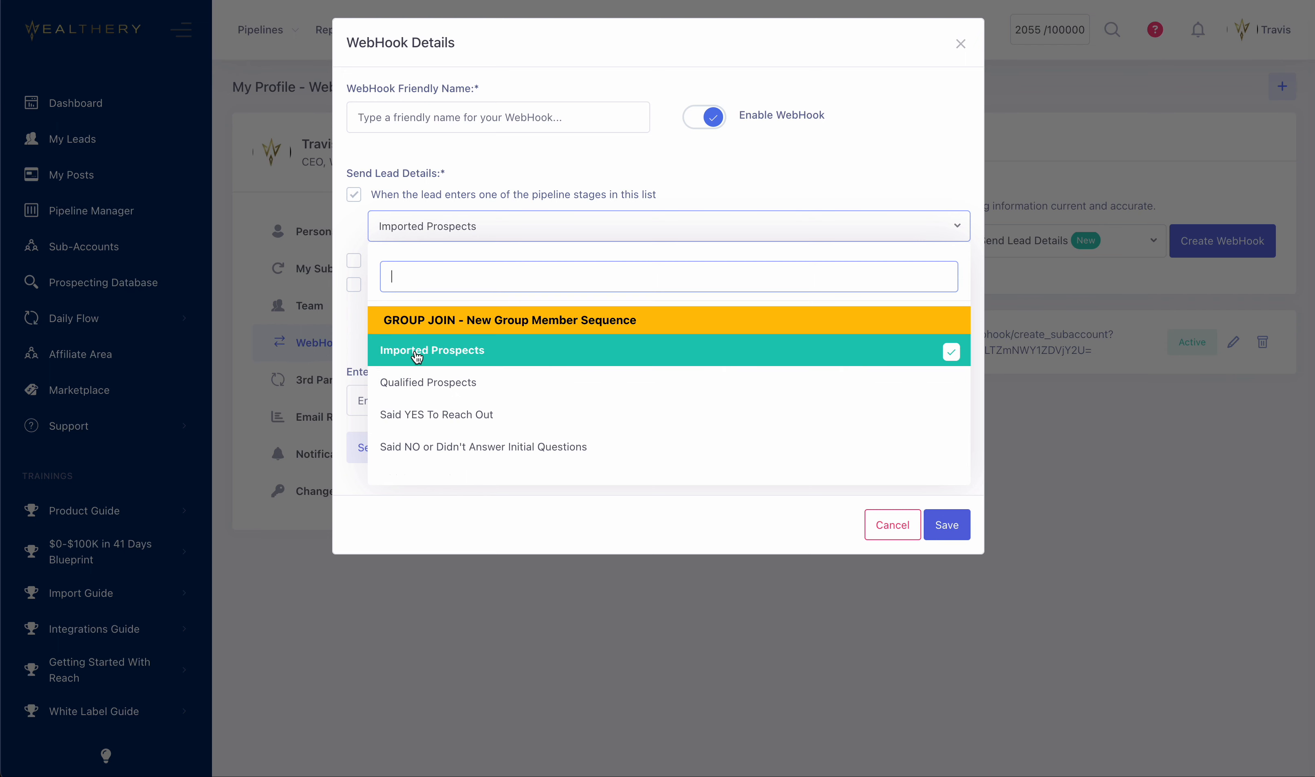
pyautogui.click(943, 527)
# Try to save the webhook, and set its friendly name to "New Member For My Group".
pyautogui.click(947, 528)
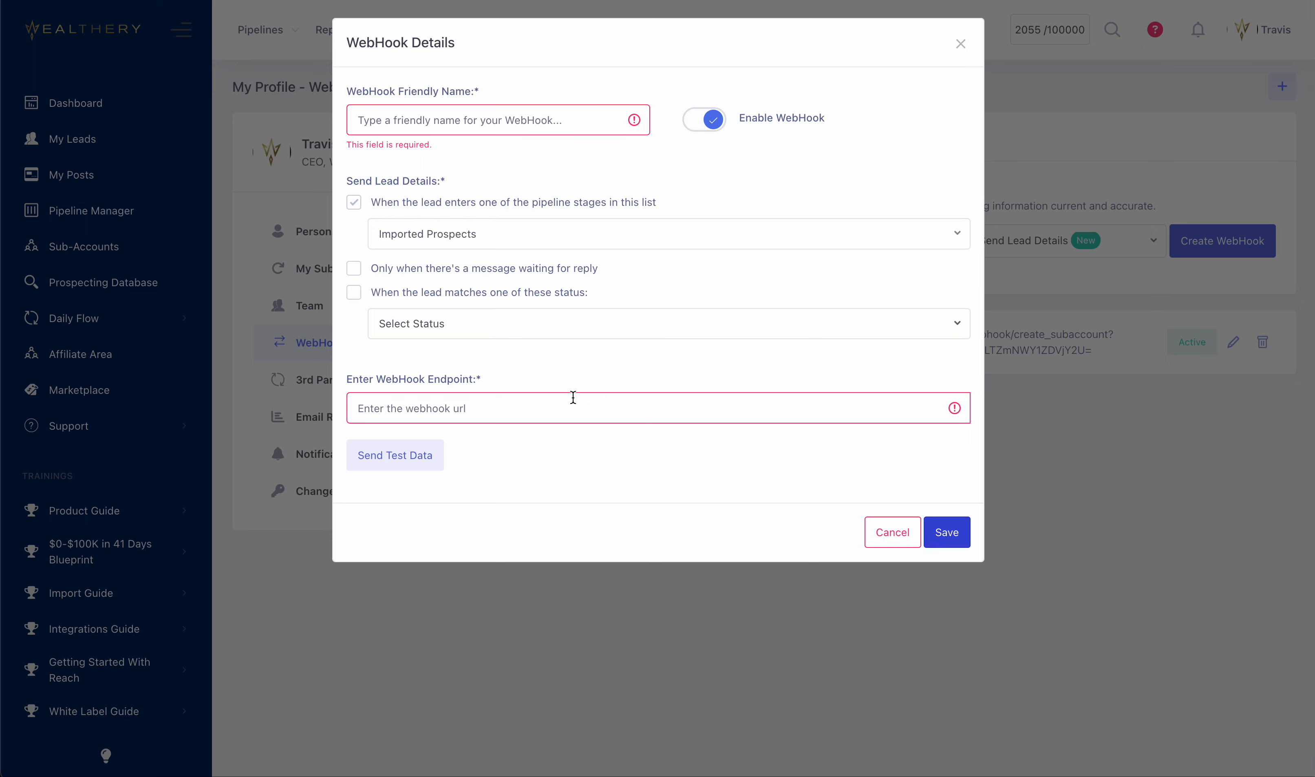
pyautogui.click(522, 118)
pyautogui.write('New Member For My Group')
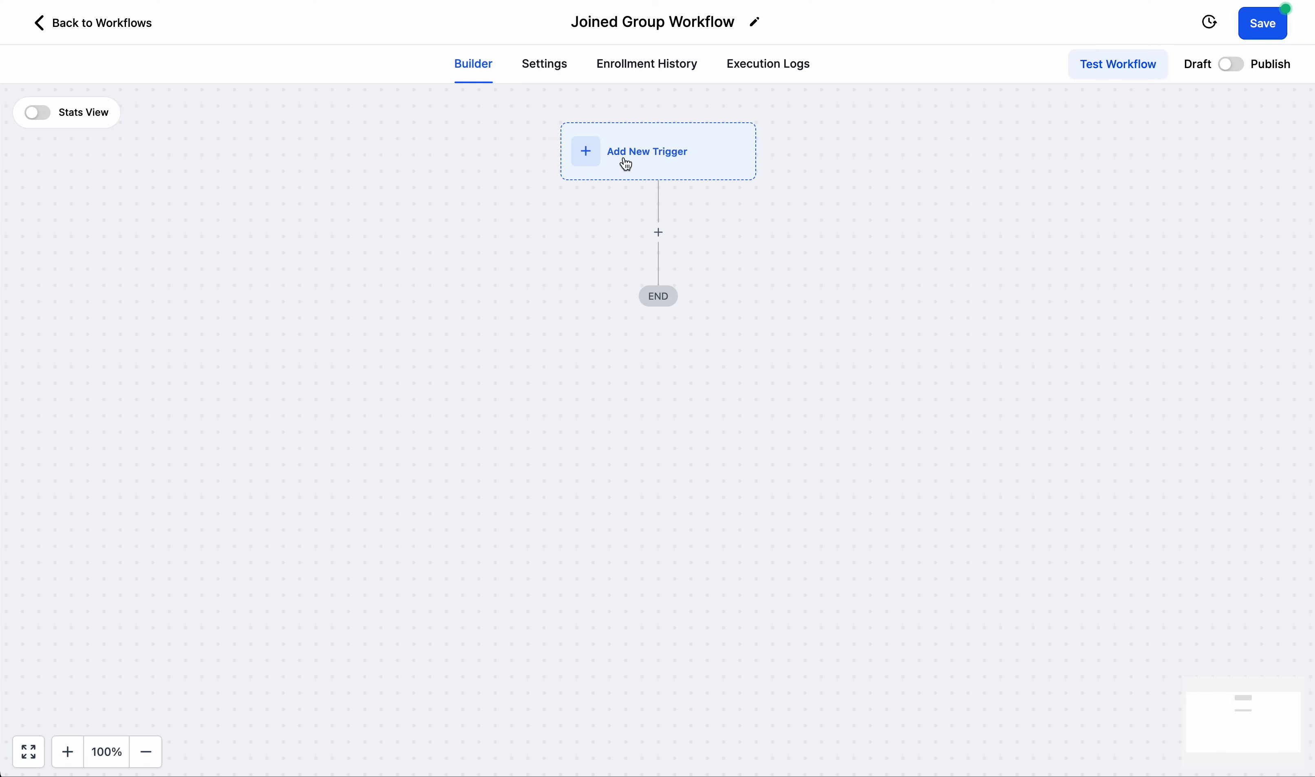
# Switch to the Joined Group Workflow builder and choose Inbound Webhook as its new trigger.
pyautogui.click(625, 164)
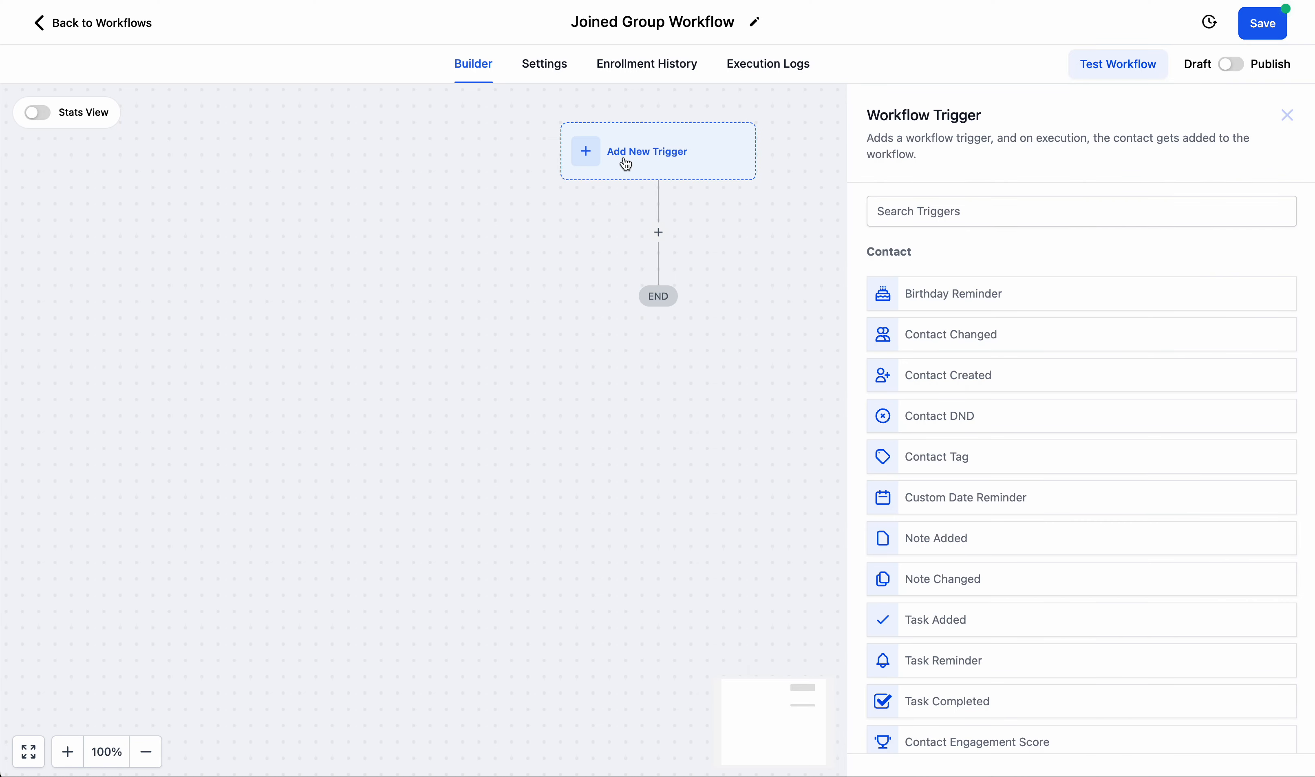
pyautogui.scroll(-5, 1013, 494)
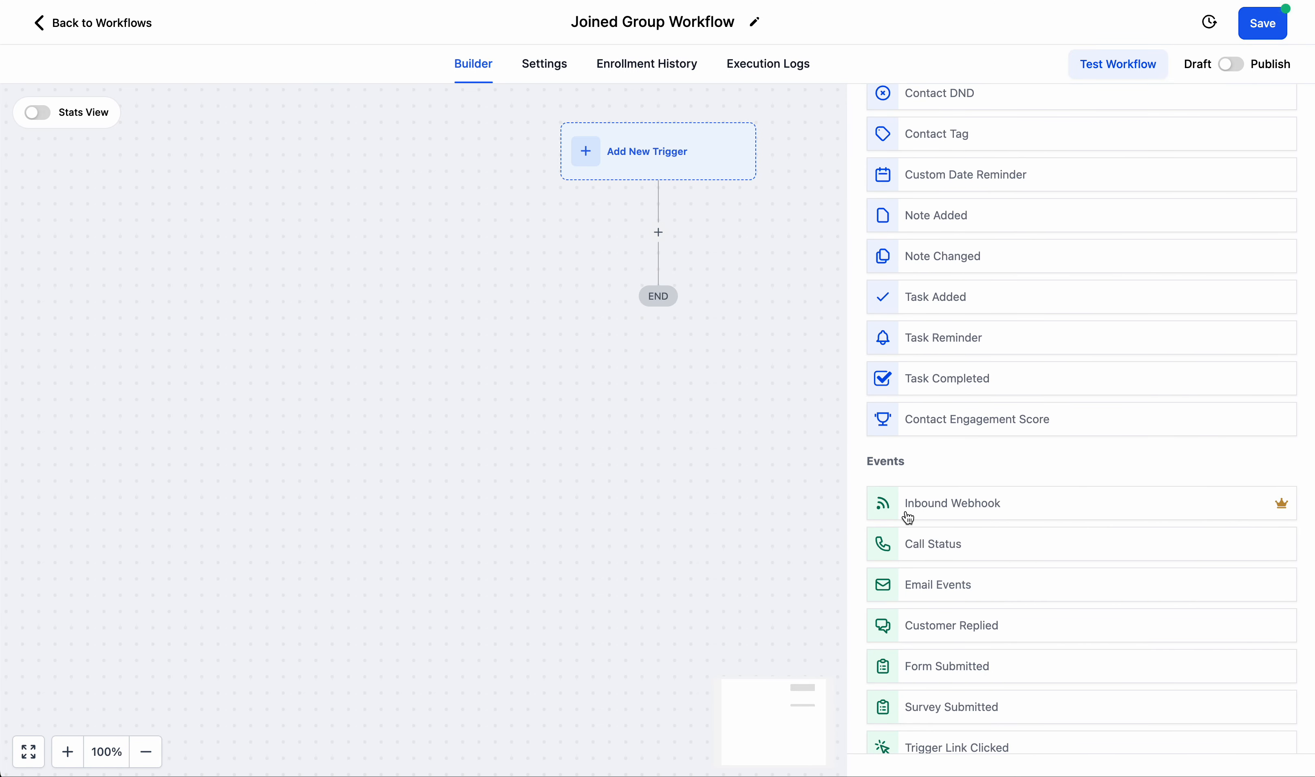
pyautogui.click(996, 507)
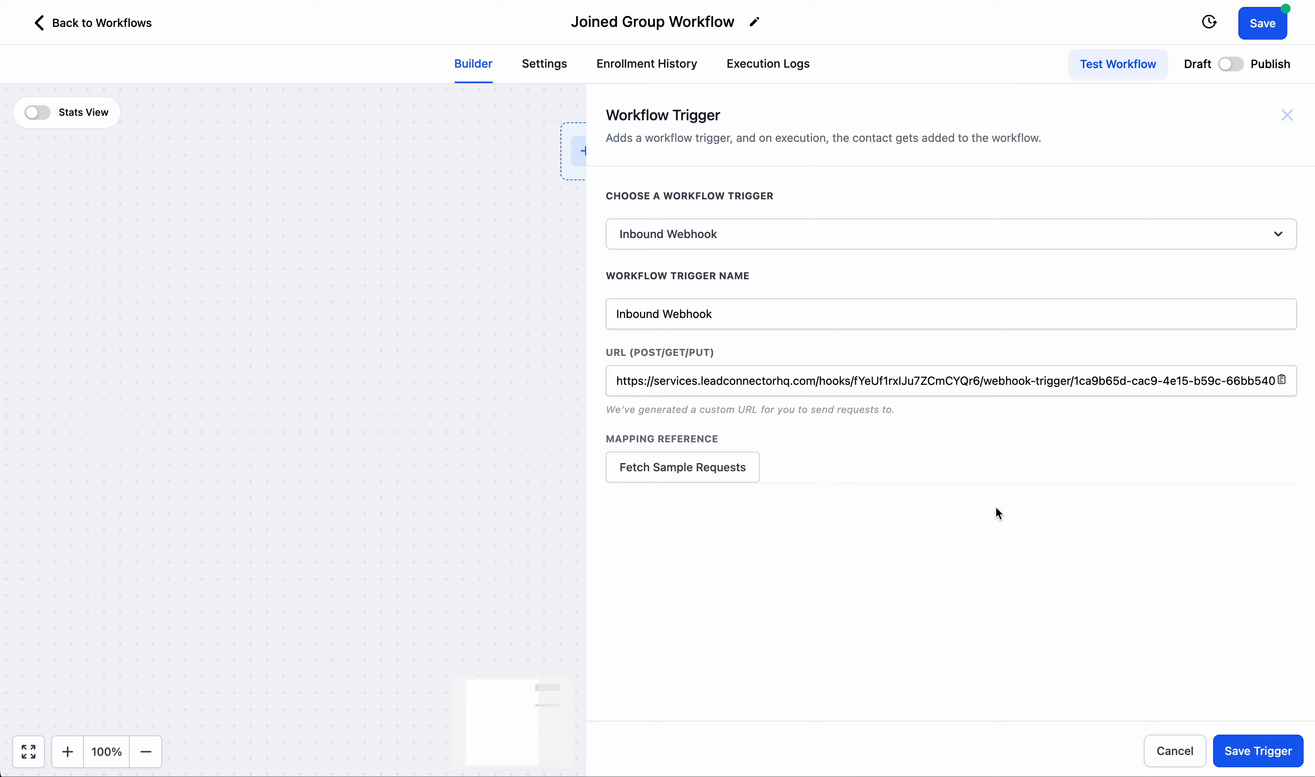
# Copy the Inbound Webhook trigger's URL and paste it as the endpoint of the Wealthery webhook.
pyautogui.click(775, 376)
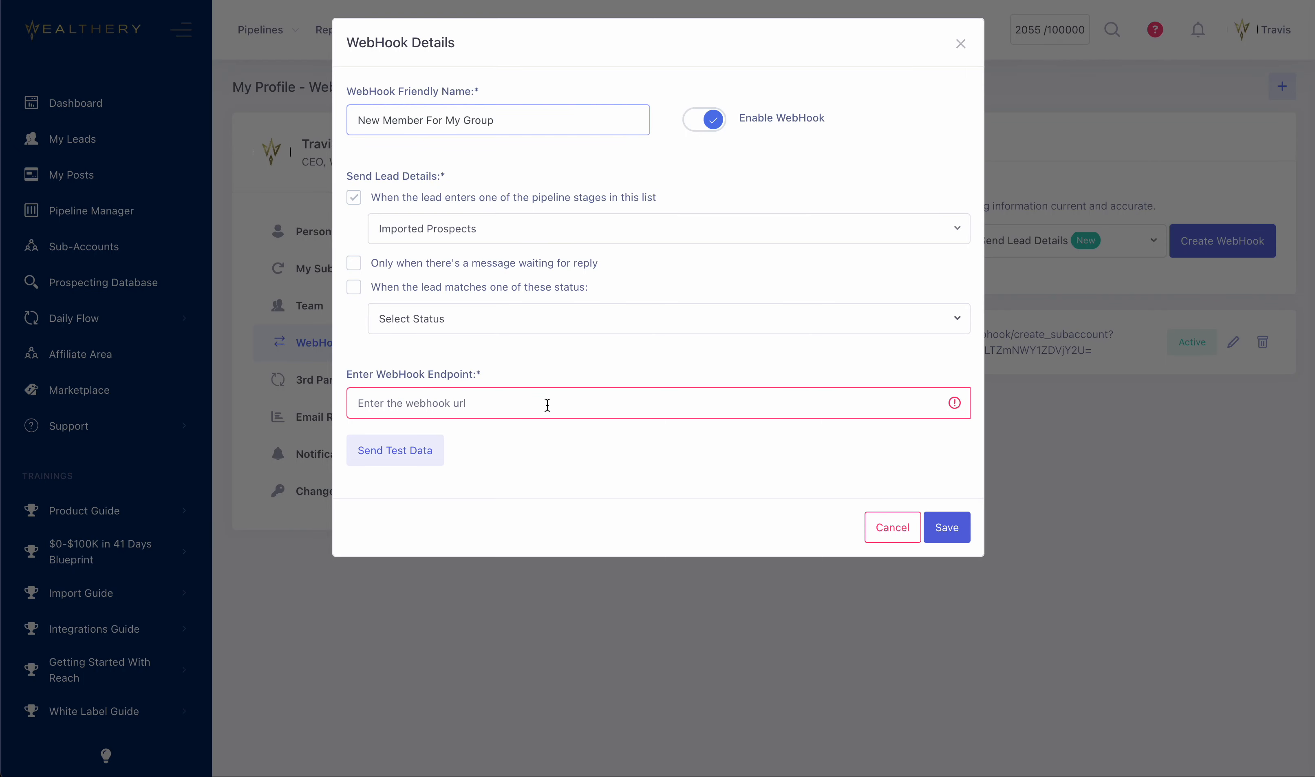
pyautogui.click(547, 406)
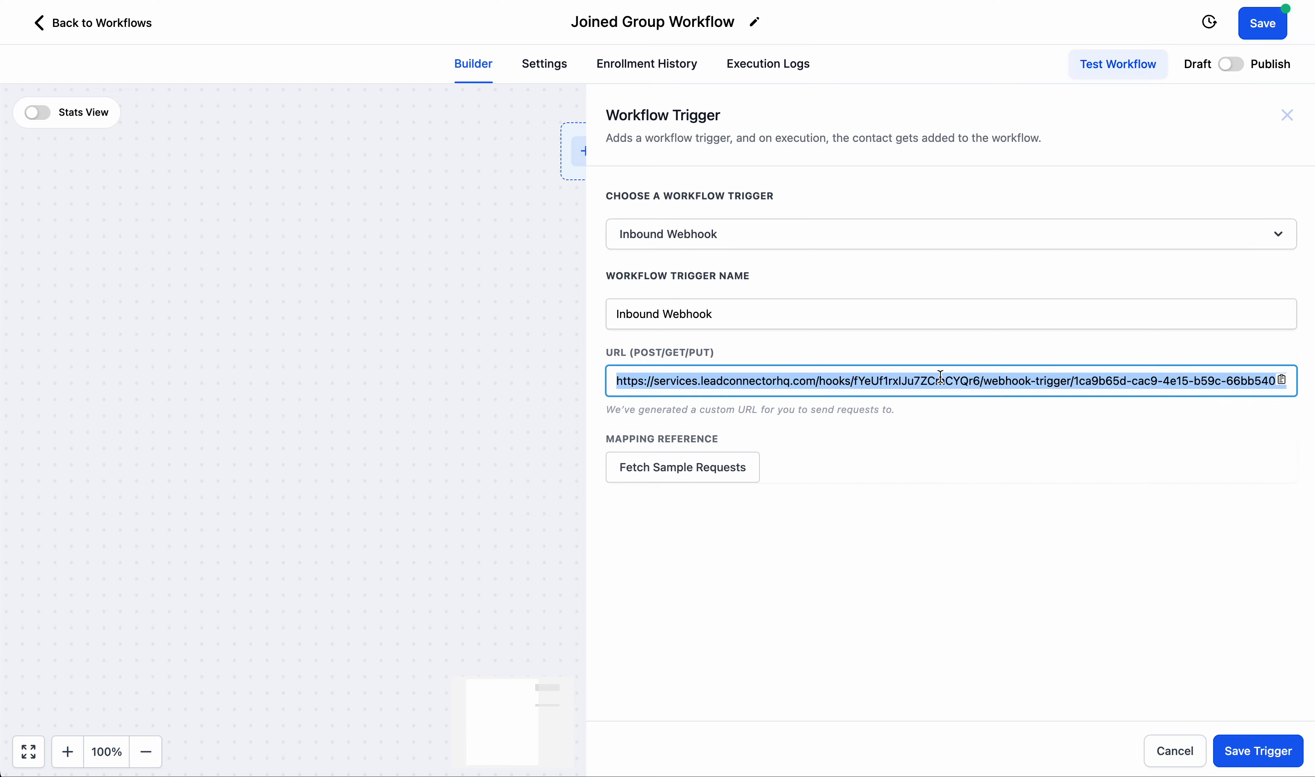
# Try to save the Inbound Webhook trigger, and fetch sample requests for its mapping reference.
pyautogui.click(1261, 753)
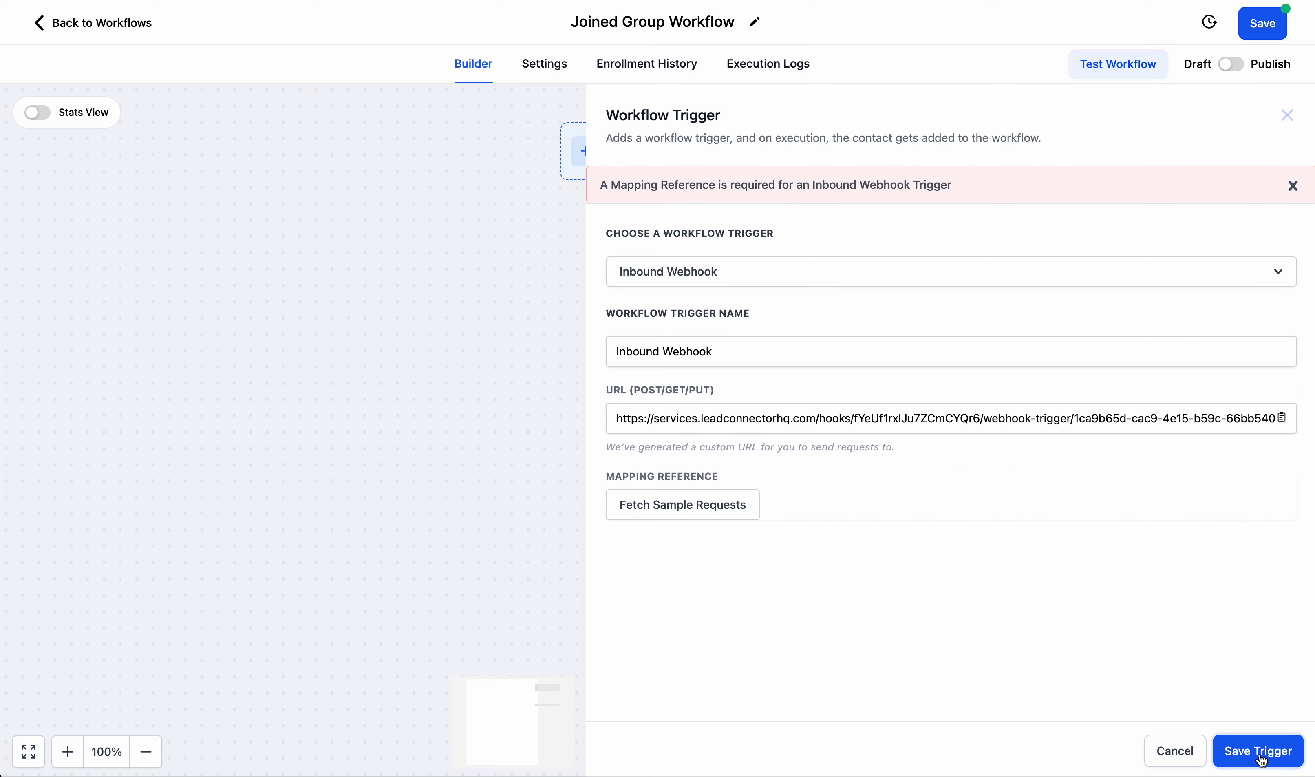
pyautogui.click(693, 505)
pyautogui.click(720, 508)
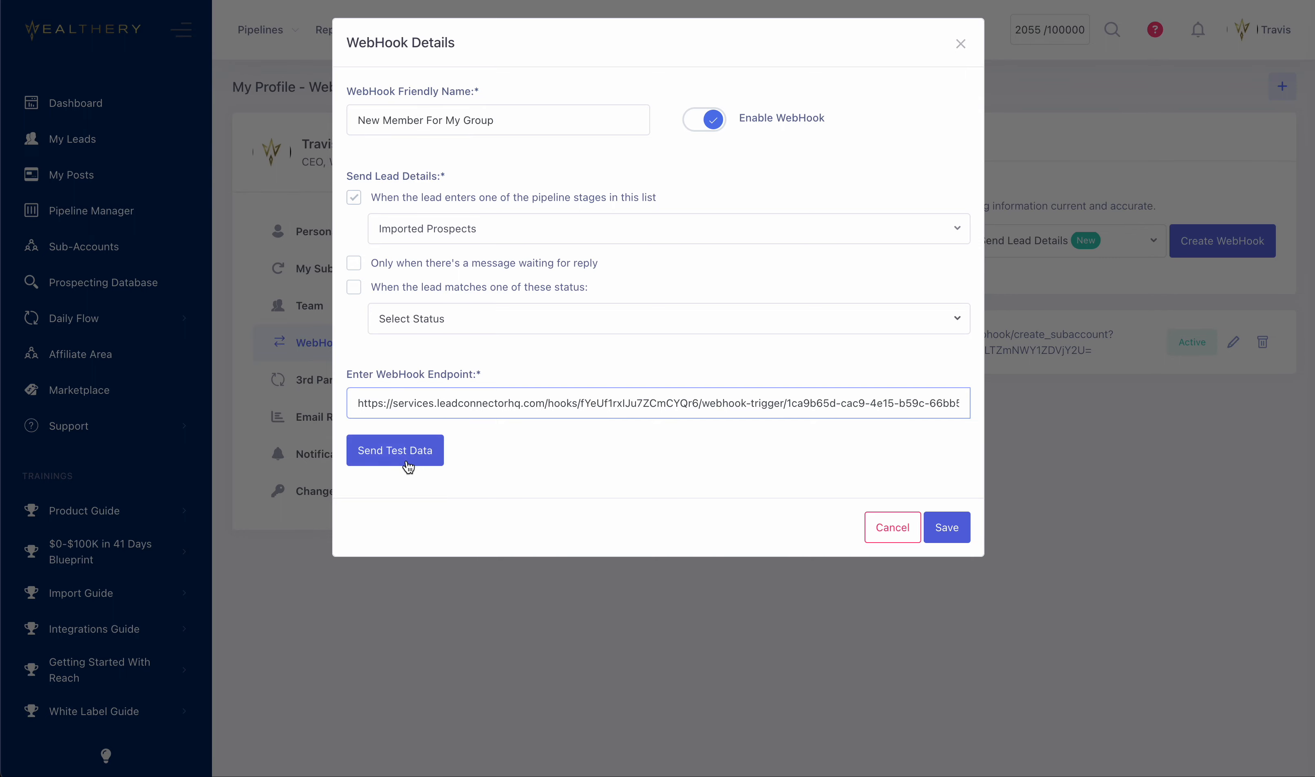
# Send test data from the Wealthery webhook and select the received request as the Inbound Webhook trigger's mapping reference.
pyautogui.click(395, 453)
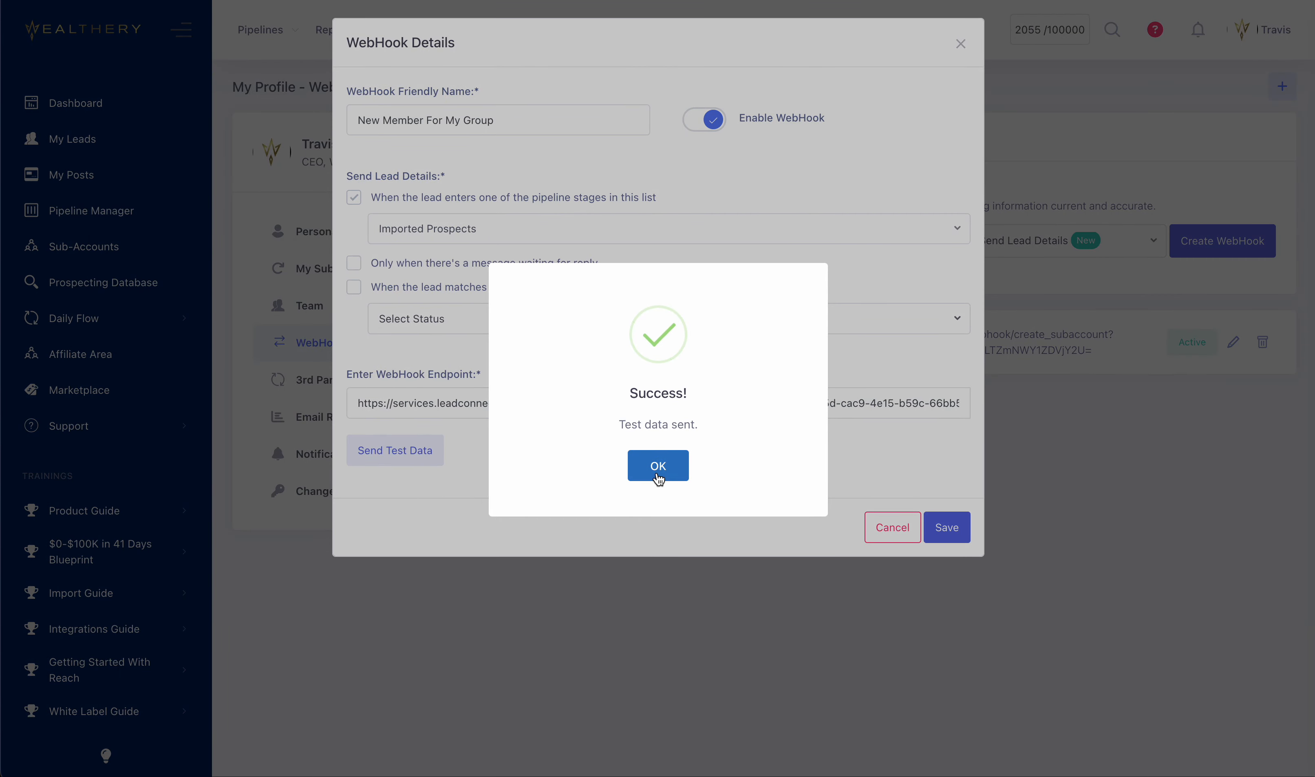
pyautogui.click(658, 466)
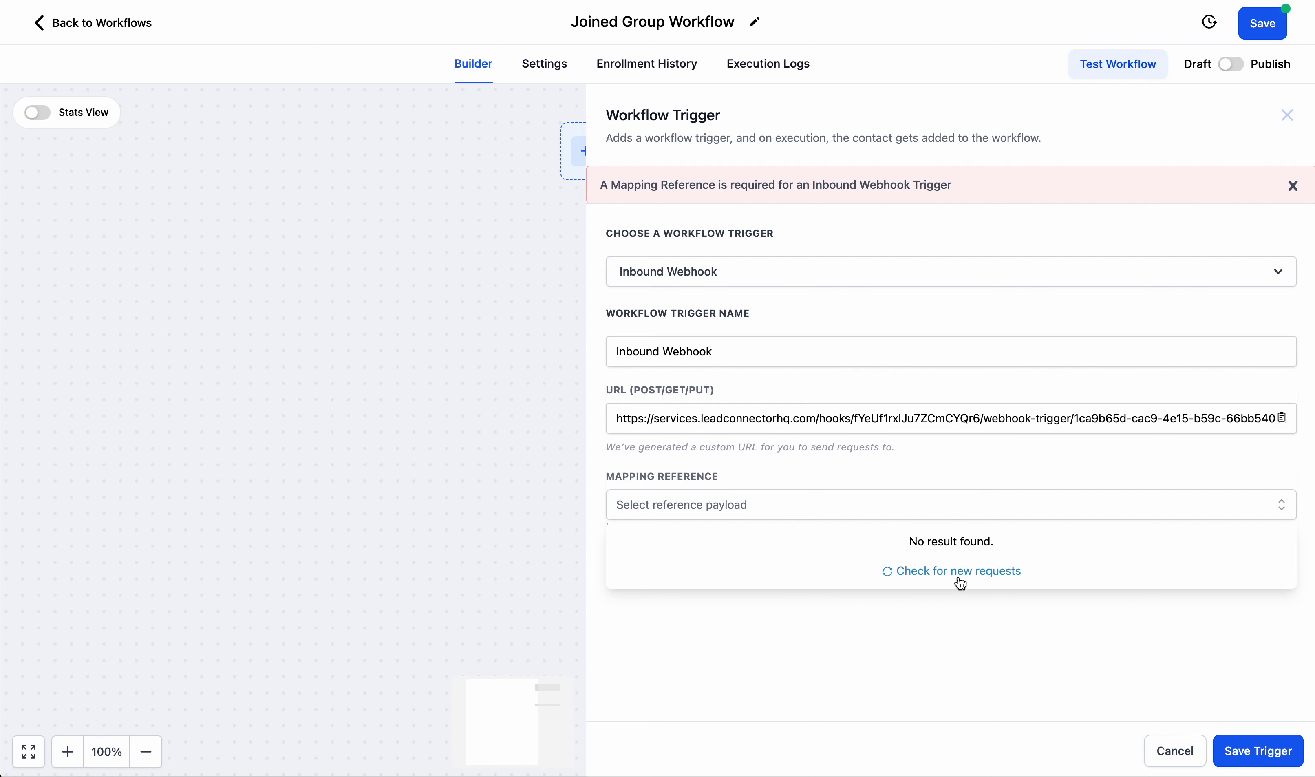
pyautogui.click(958, 578)
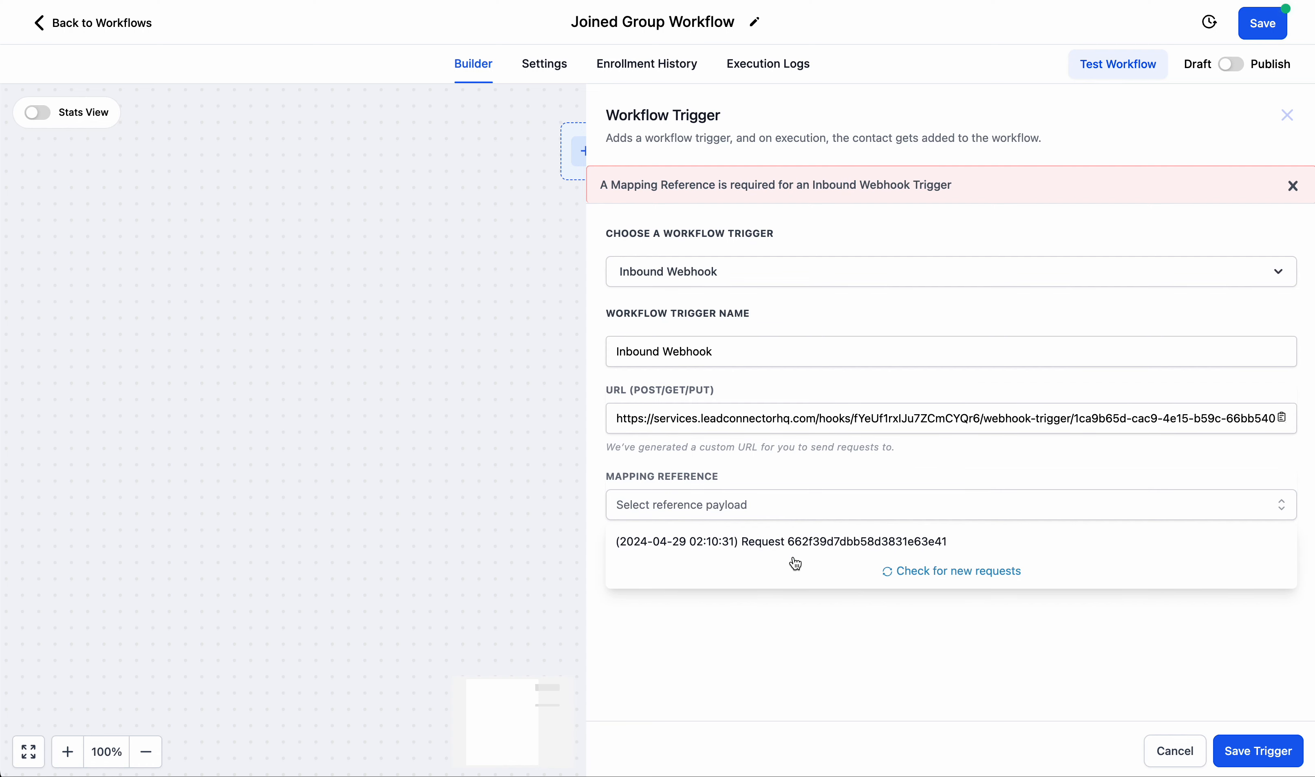
pyautogui.click(812, 543)
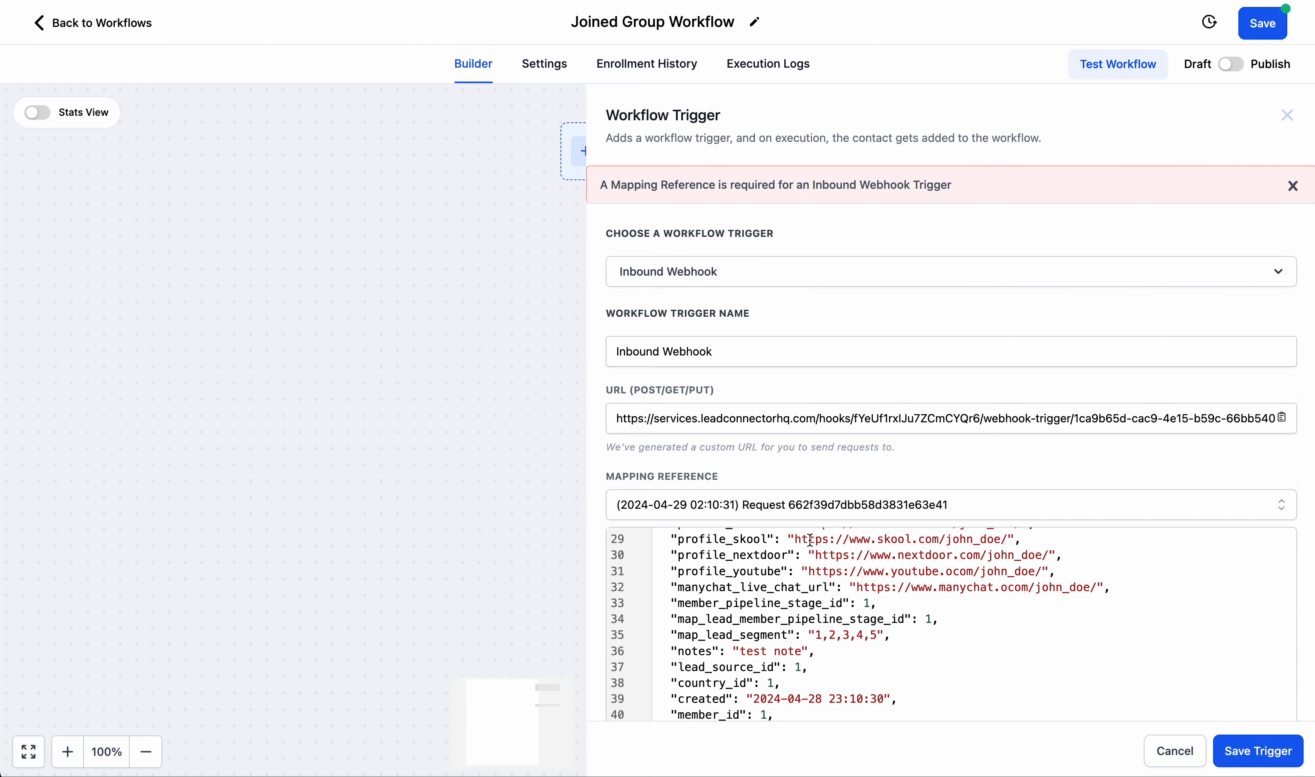
# Review the sample request's payload fields, including email, job title and telephone, and save the Inbound Webhook trigger.
pyautogui.scroll(-8, 810, 540)
pyautogui.scroll(-3, 810, 474)
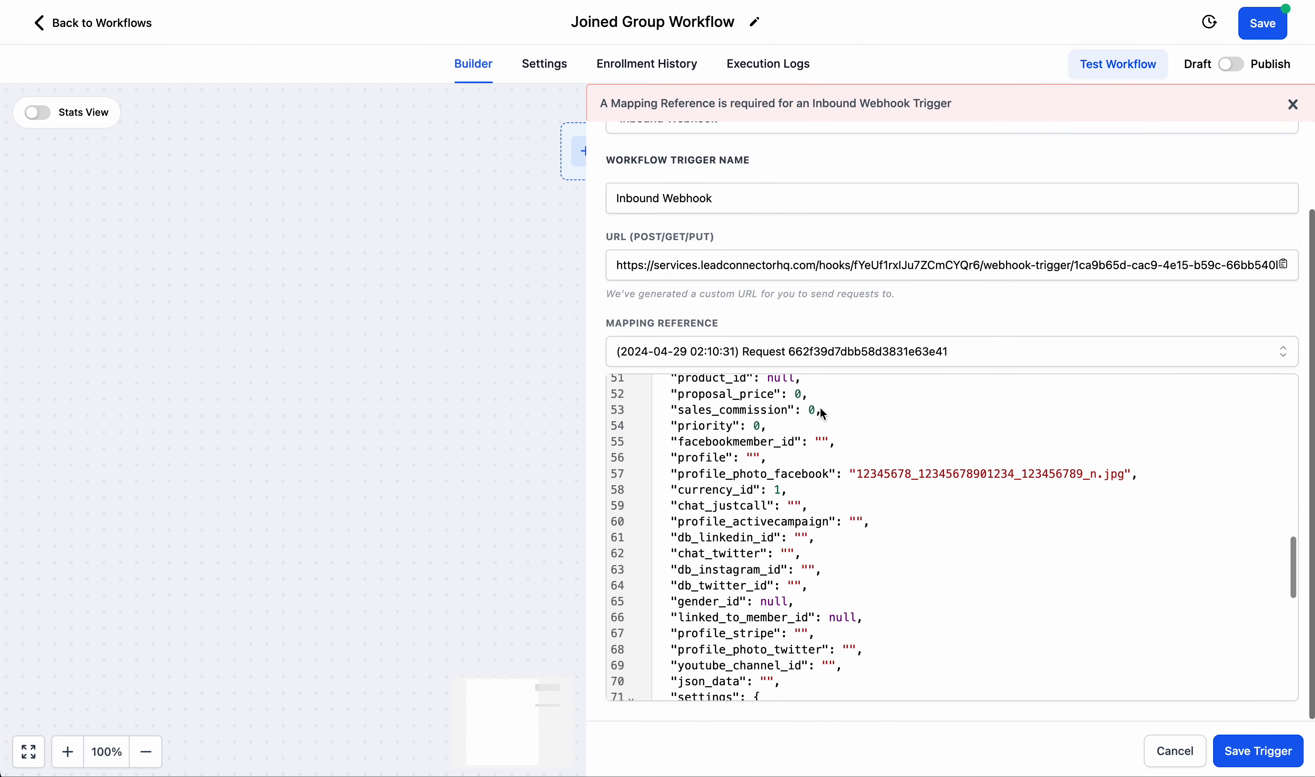
pyautogui.scroll(-10, 793, 507)
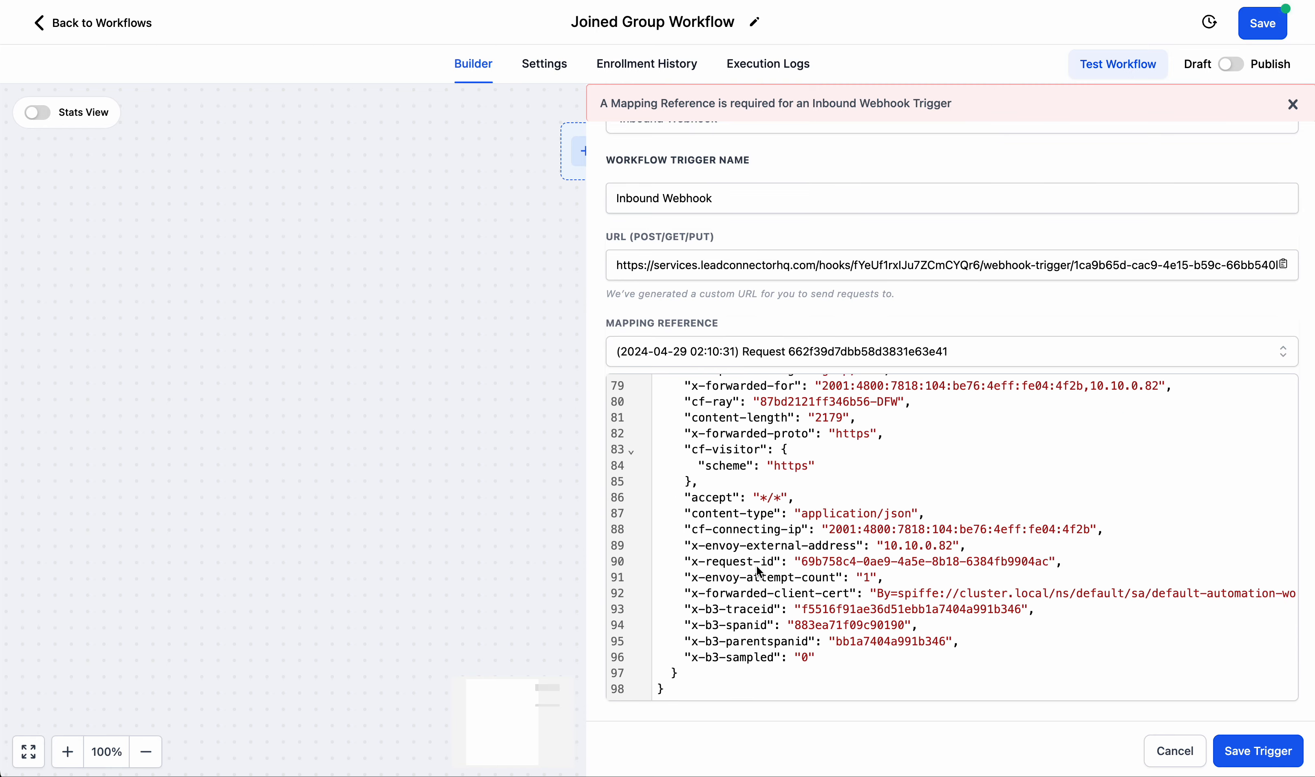
pyautogui.scroll(20, 760, 572)
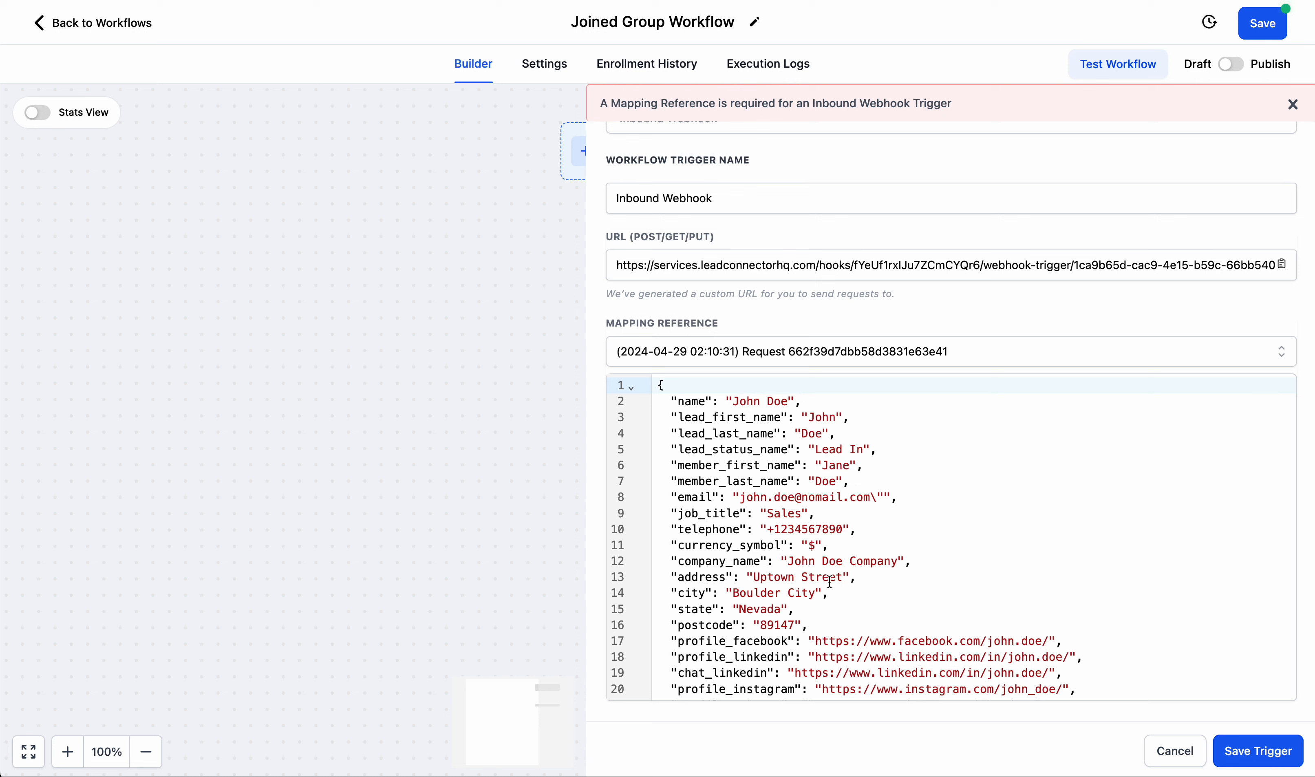
pyautogui.moveTo(740, 501); pyautogui.dragTo(824, 501)
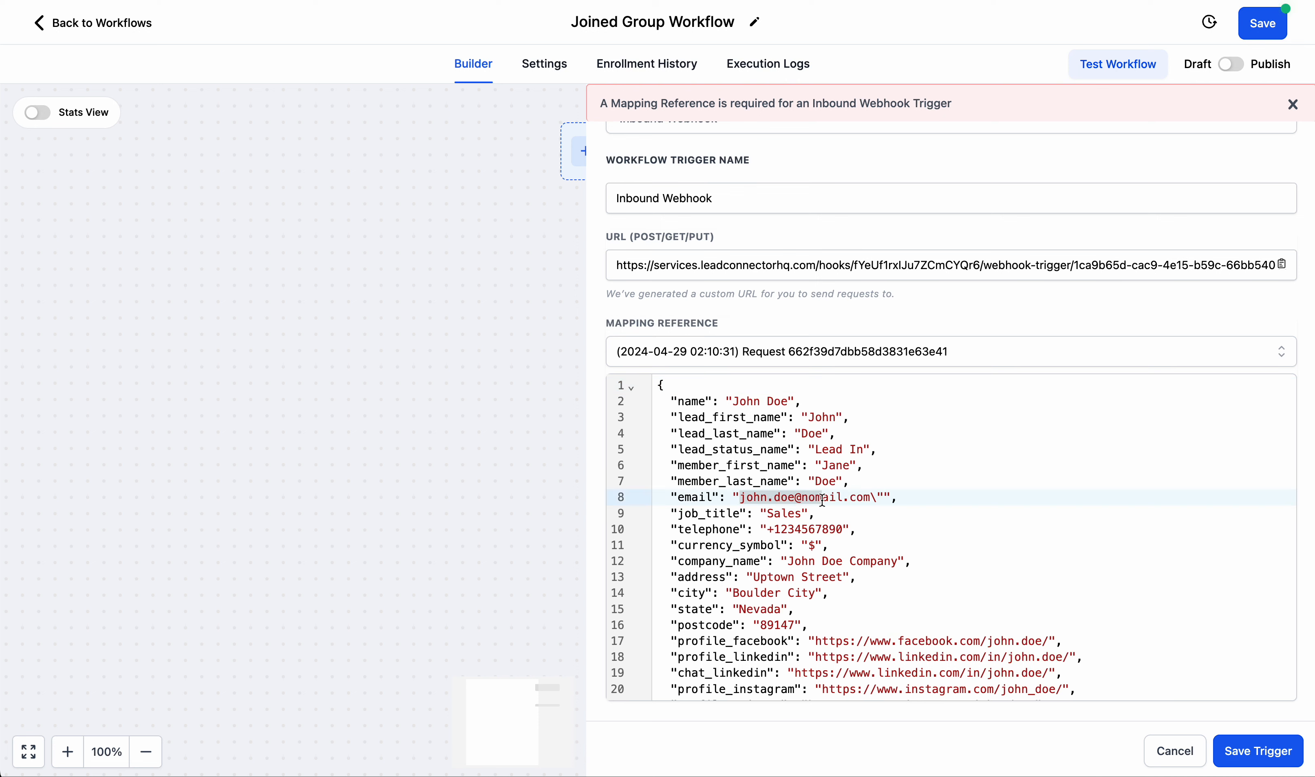
pyautogui.moveTo(698, 515); pyautogui.dragTo(727, 516)
pyautogui.moveTo(698, 529); pyautogui.dragTo(727, 531)
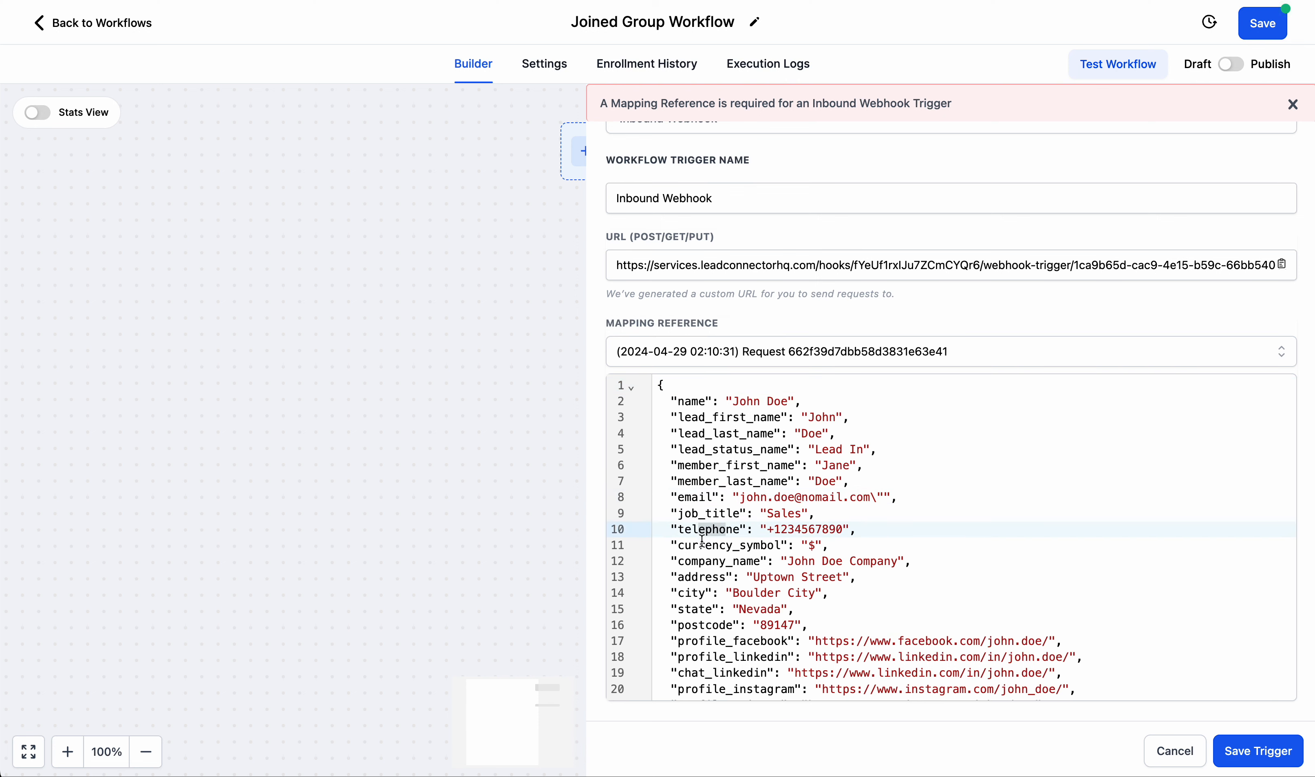
pyautogui.click(703, 542)
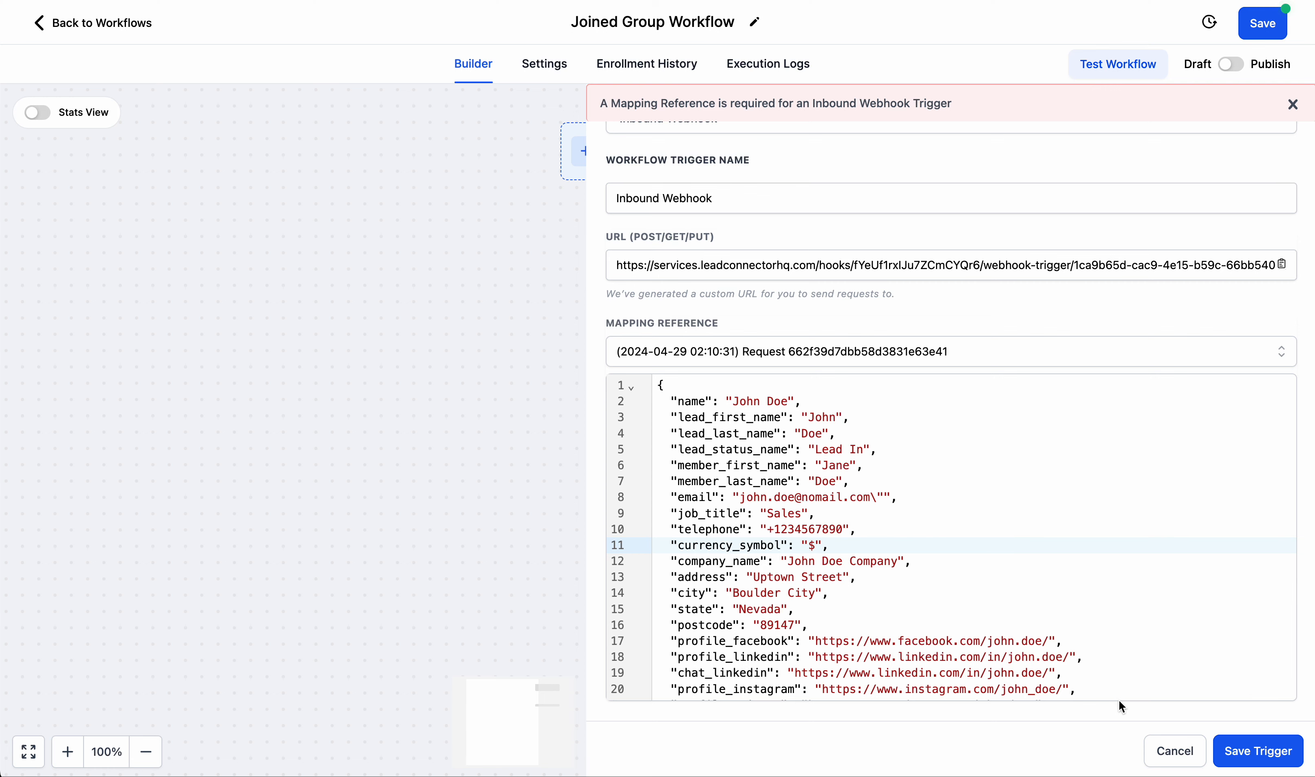
pyautogui.click(1248, 765)
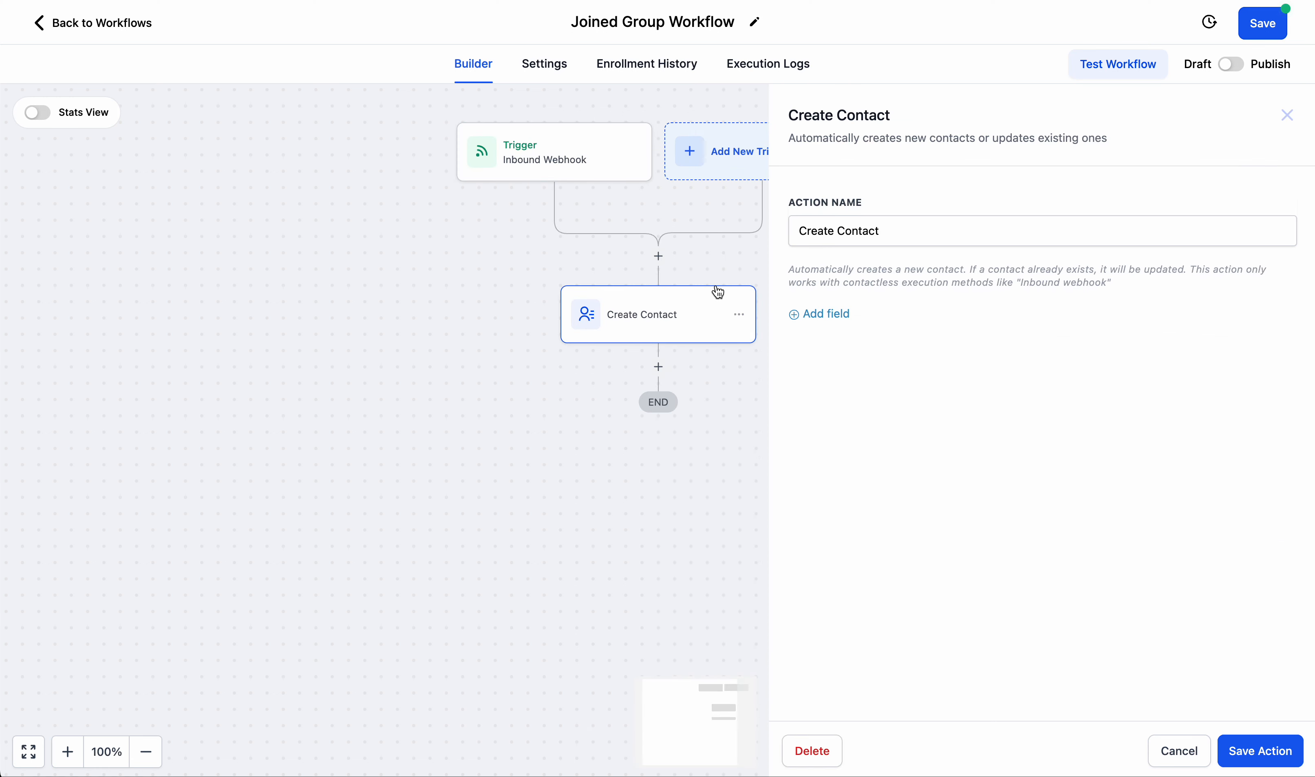
# Add a First Name field to the Create Contact action and map it to the inbound webhook's Lead_first_name value.
pyautogui.click(812, 315)
pyautogui.click(829, 307)
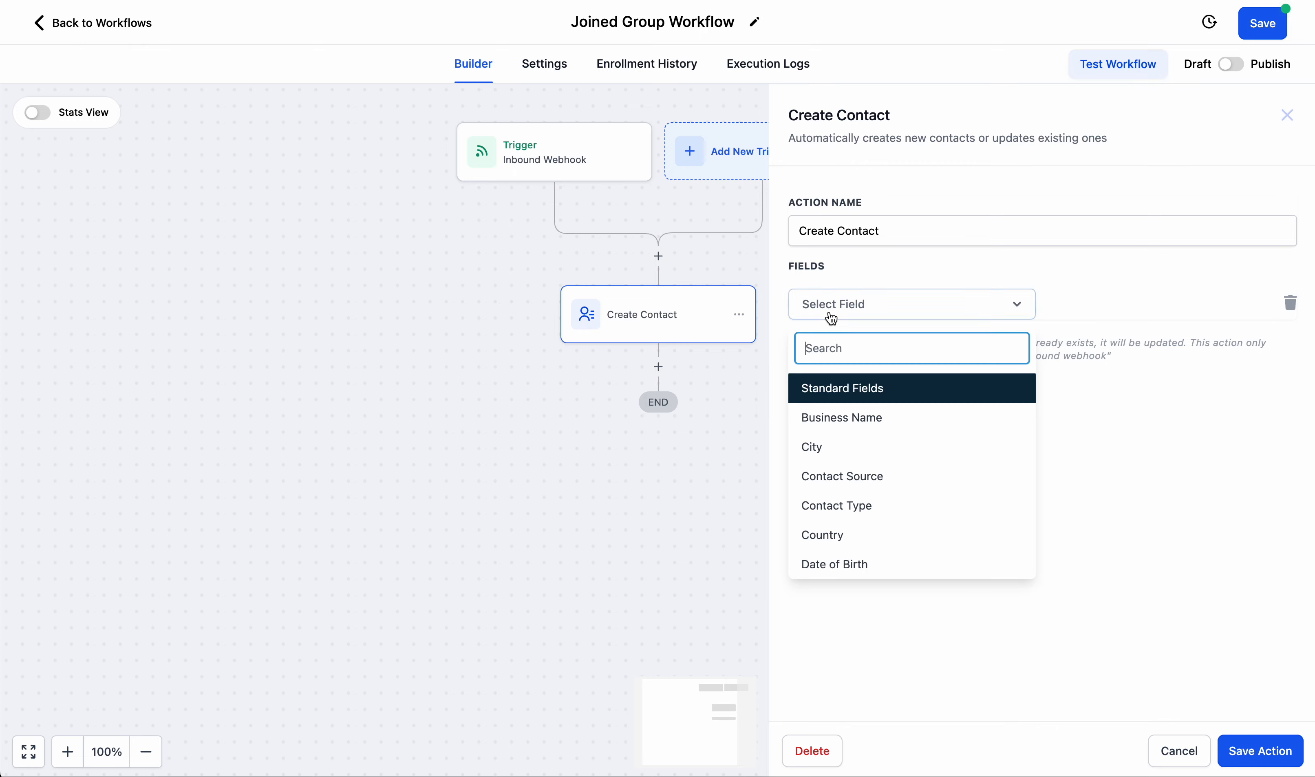
pyautogui.scroll(-3, 837, 470)
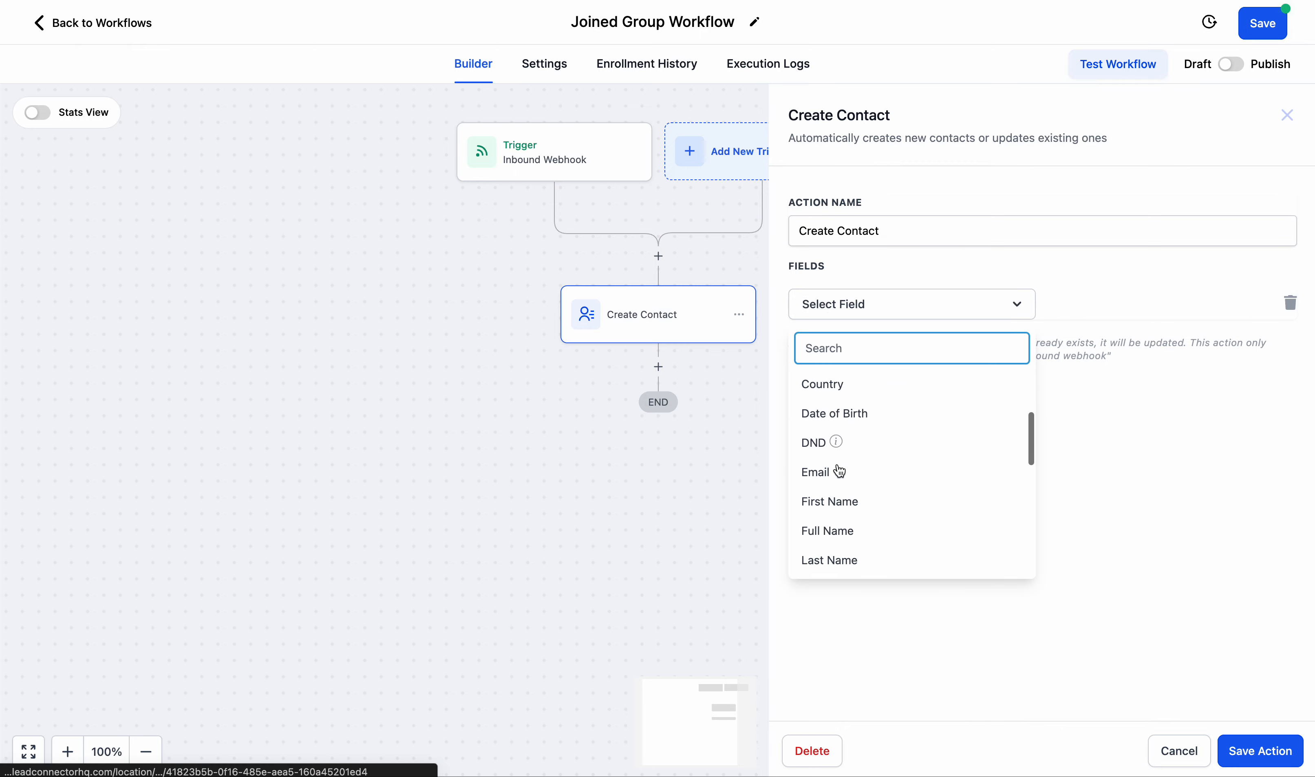
pyautogui.click(838, 502)
pyautogui.click(1049, 308)
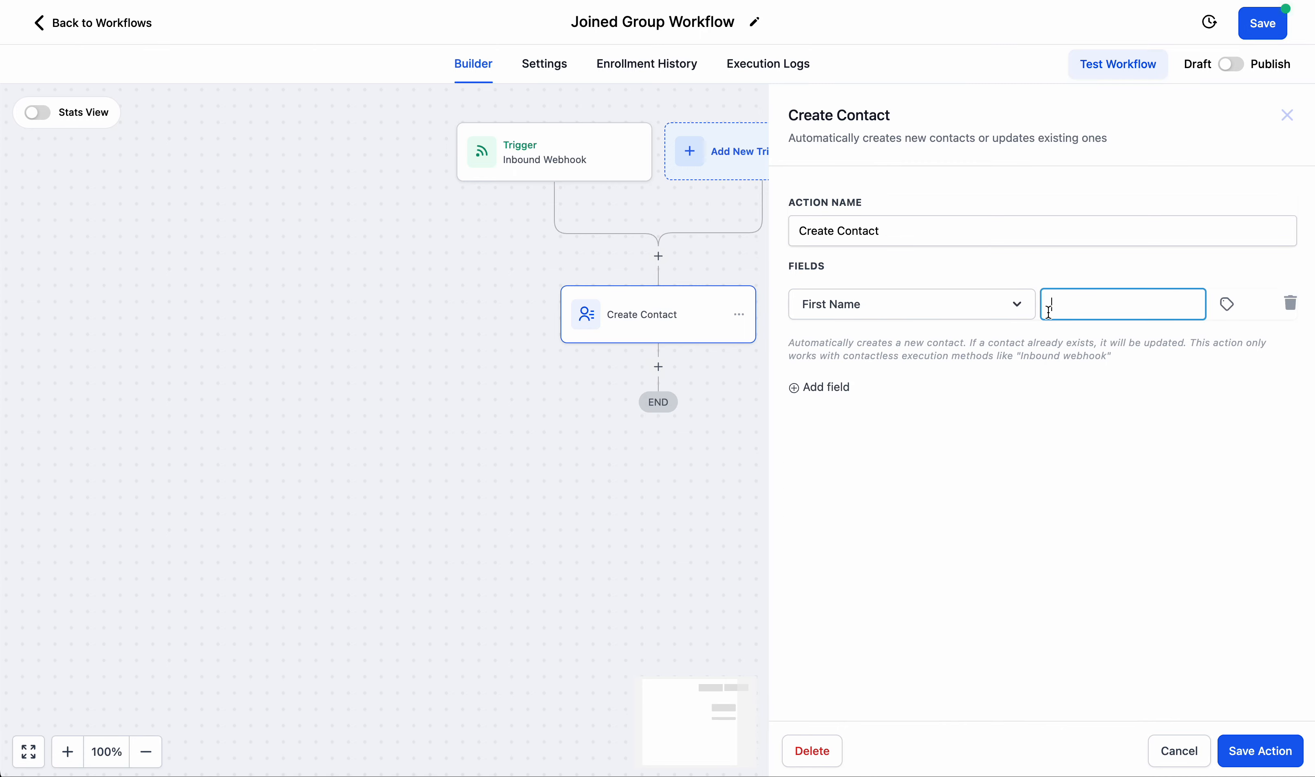
pyautogui.click(1228, 305)
pyautogui.click(1200, 377)
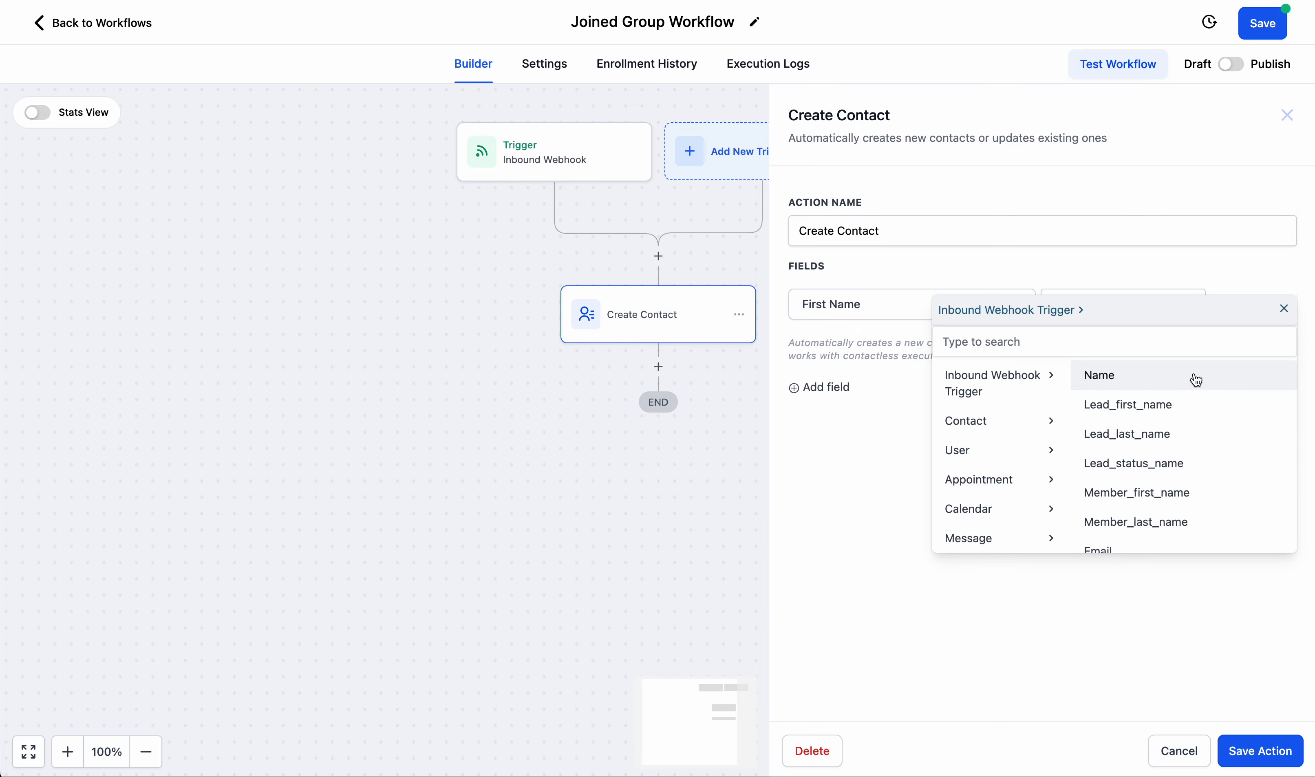
pyautogui.click(1147, 407)
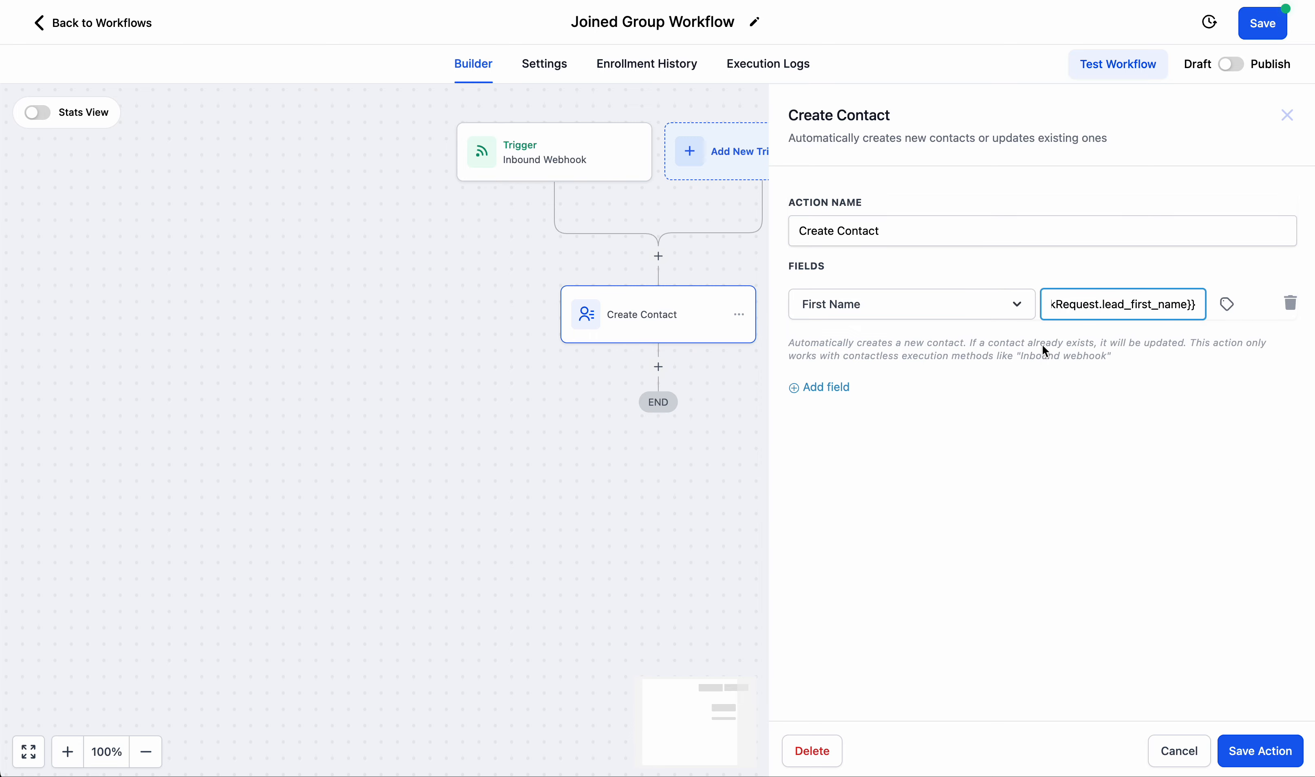
# Add a Last Name field to the Create Contact action and map it to the inbound webhook's Lead_last_name value.
pyautogui.click(832, 391)
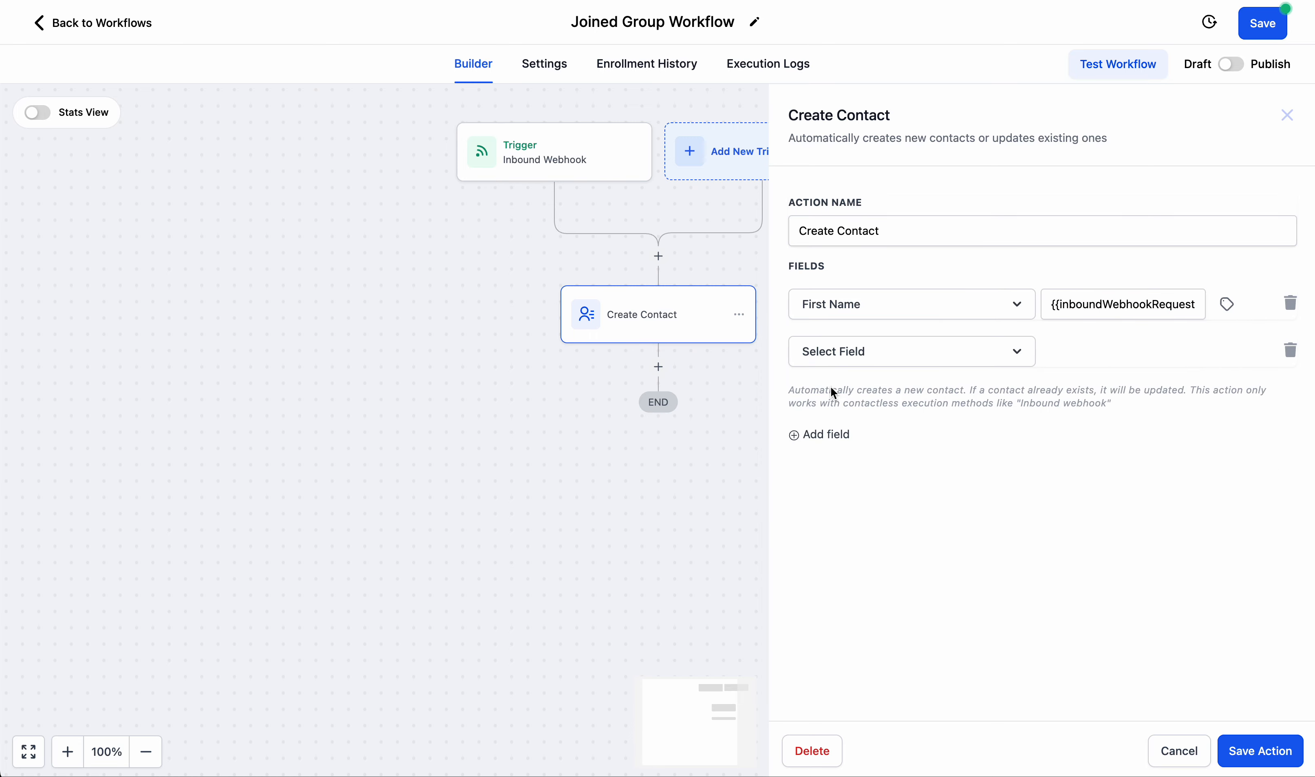
pyautogui.click(849, 354)
pyautogui.scroll(-3, 851, 495)
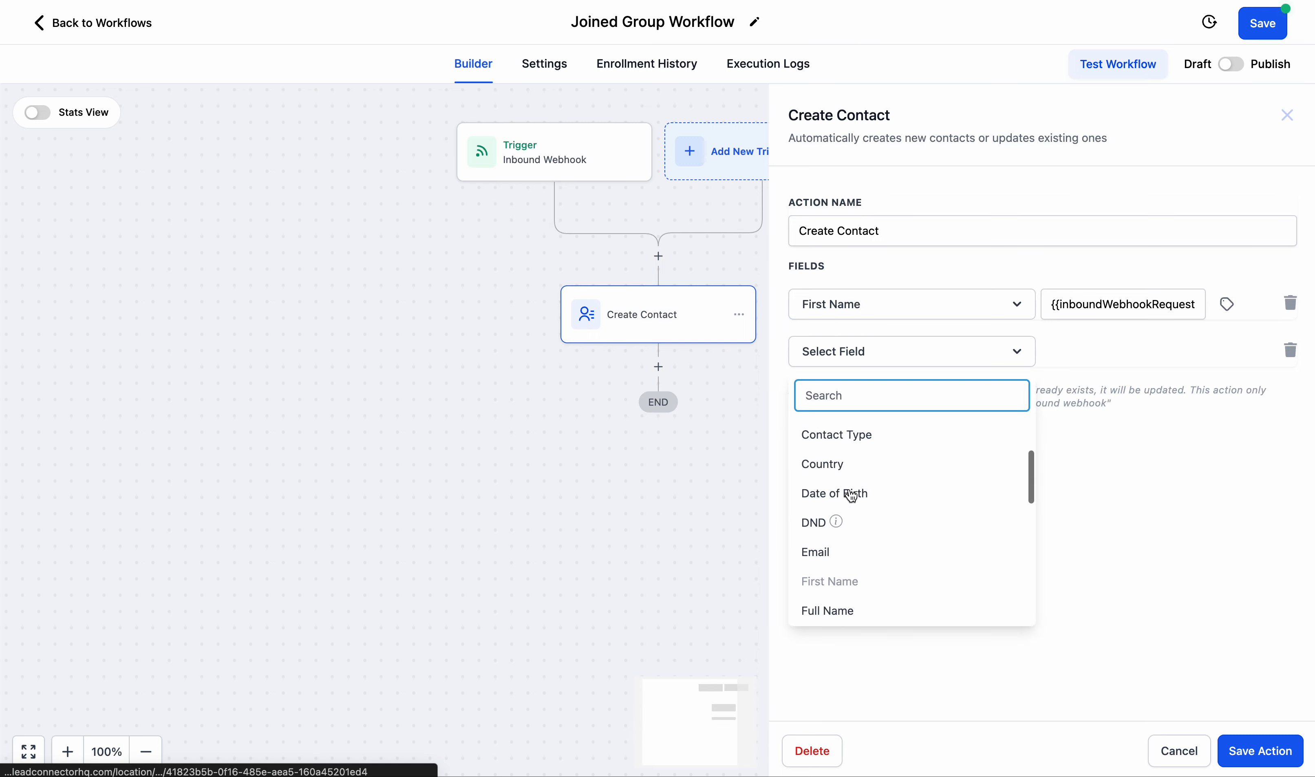
pyautogui.click(838, 579)
pyautogui.click(1125, 344)
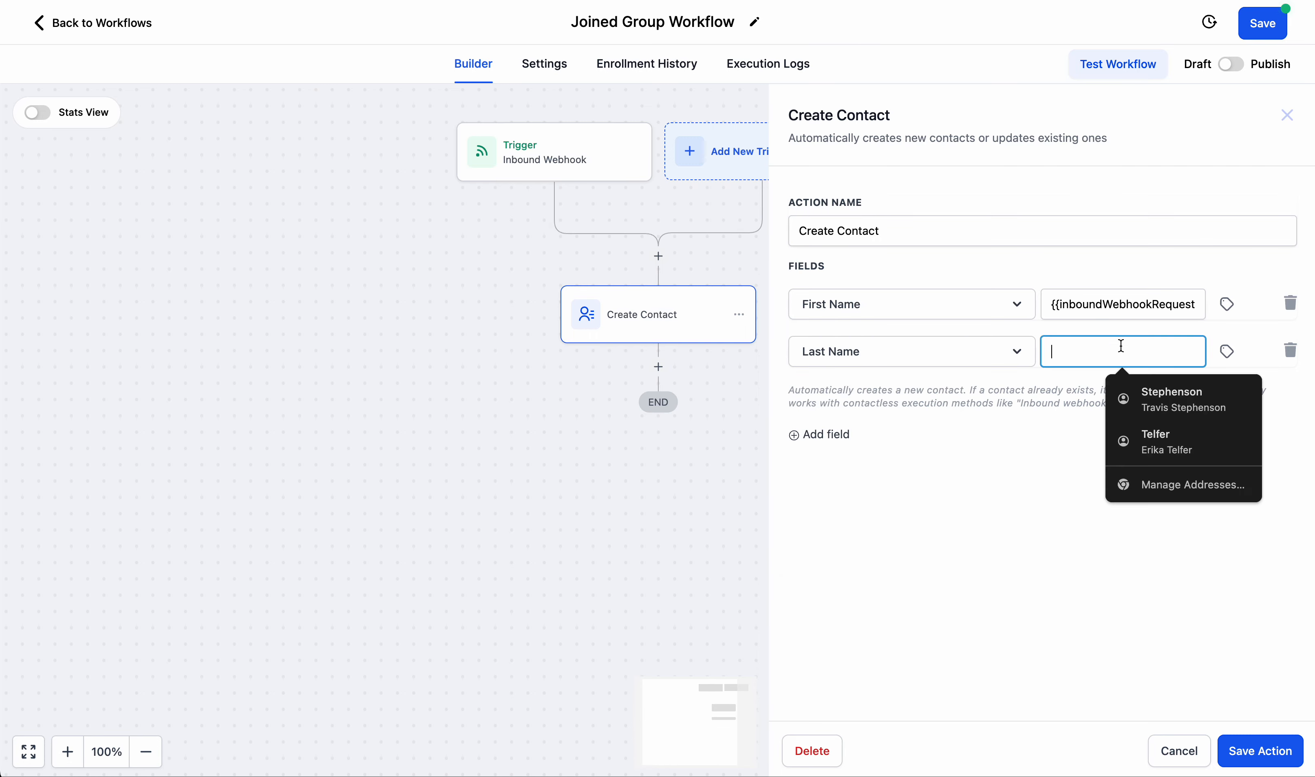
pyautogui.click(1227, 349)
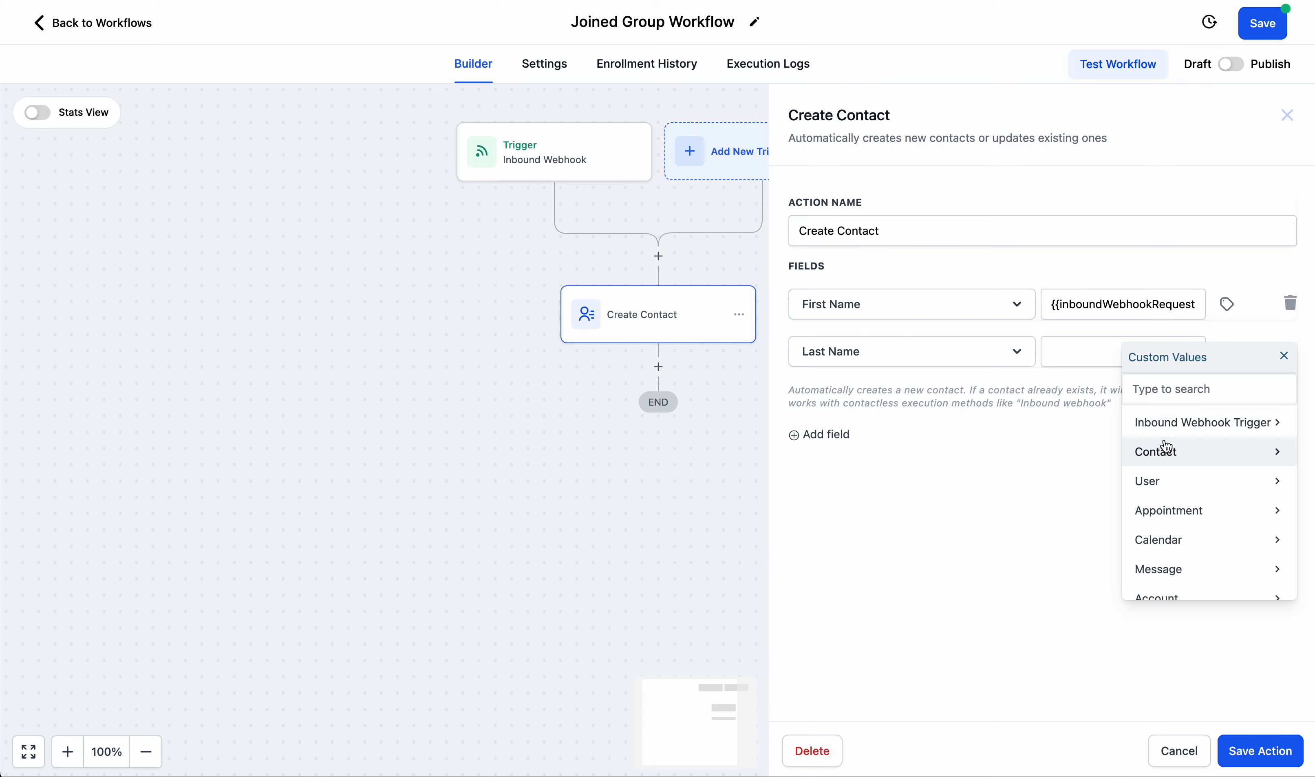
pyautogui.click(1173, 422)
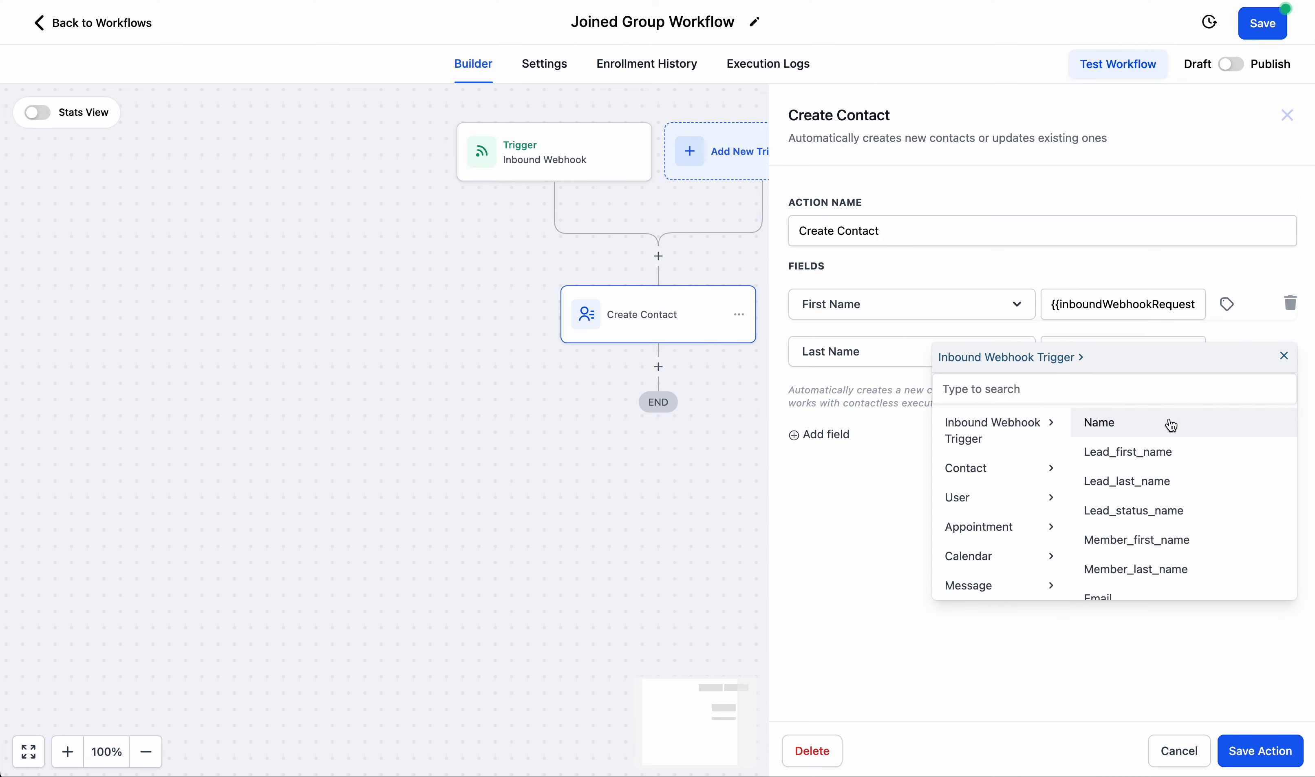
pyautogui.click(1124, 483)
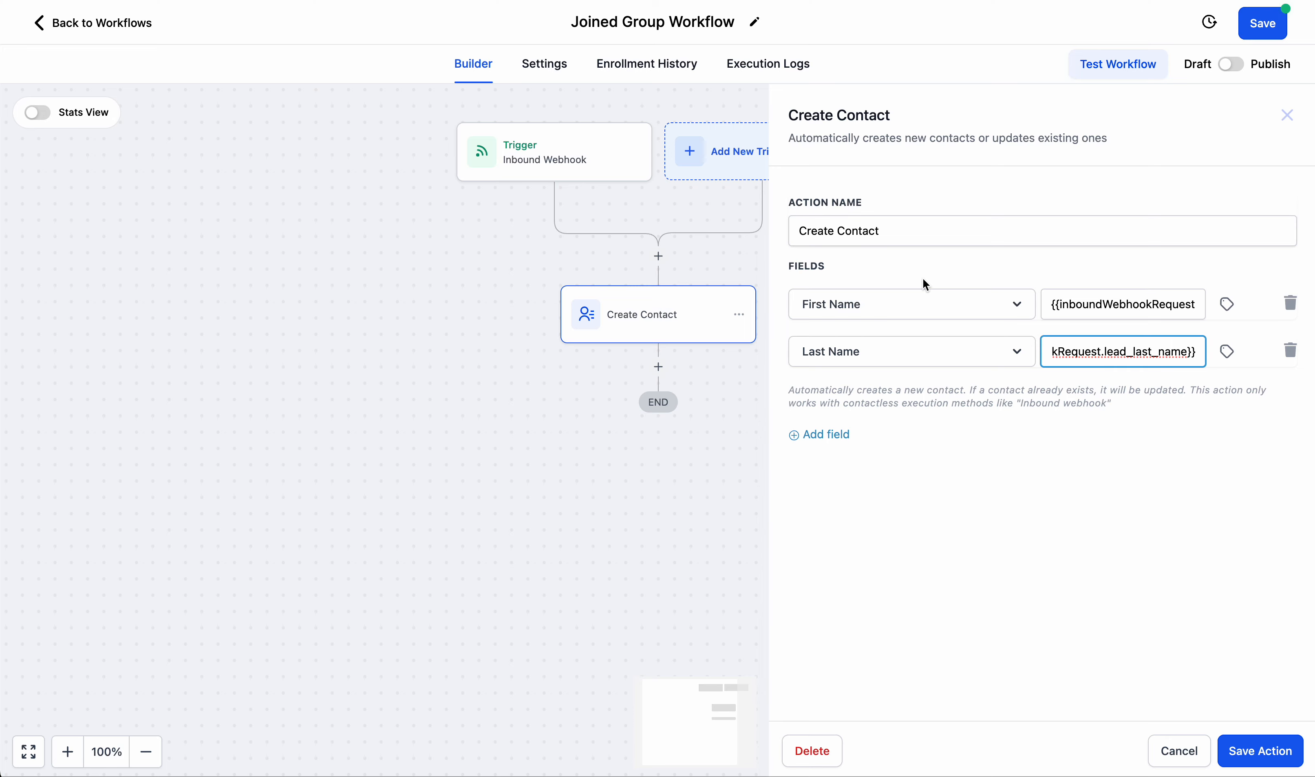
# Add an Email field mapped to the inbound webhook's Email value, and save the Create Contact action.
pyautogui.click(843, 433)
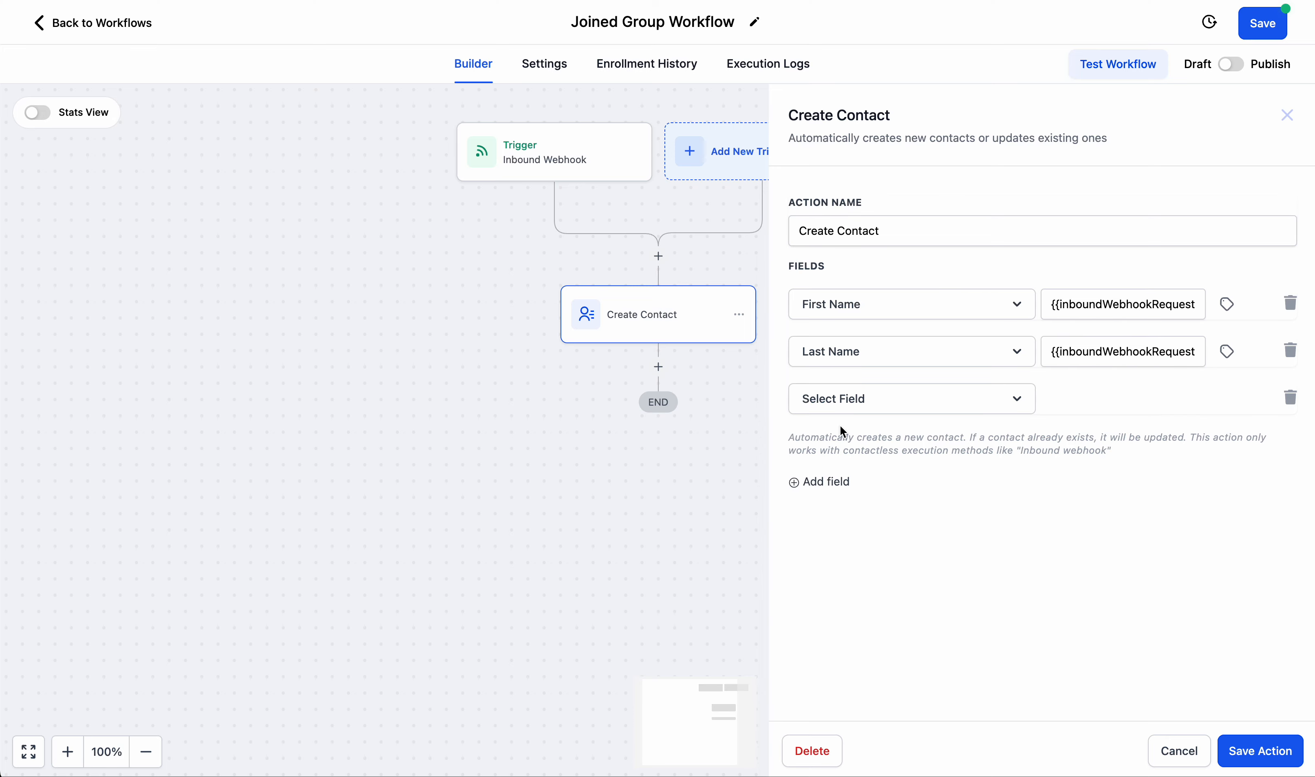
pyautogui.click(862, 409)
pyautogui.scroll(-3, 860, 578)
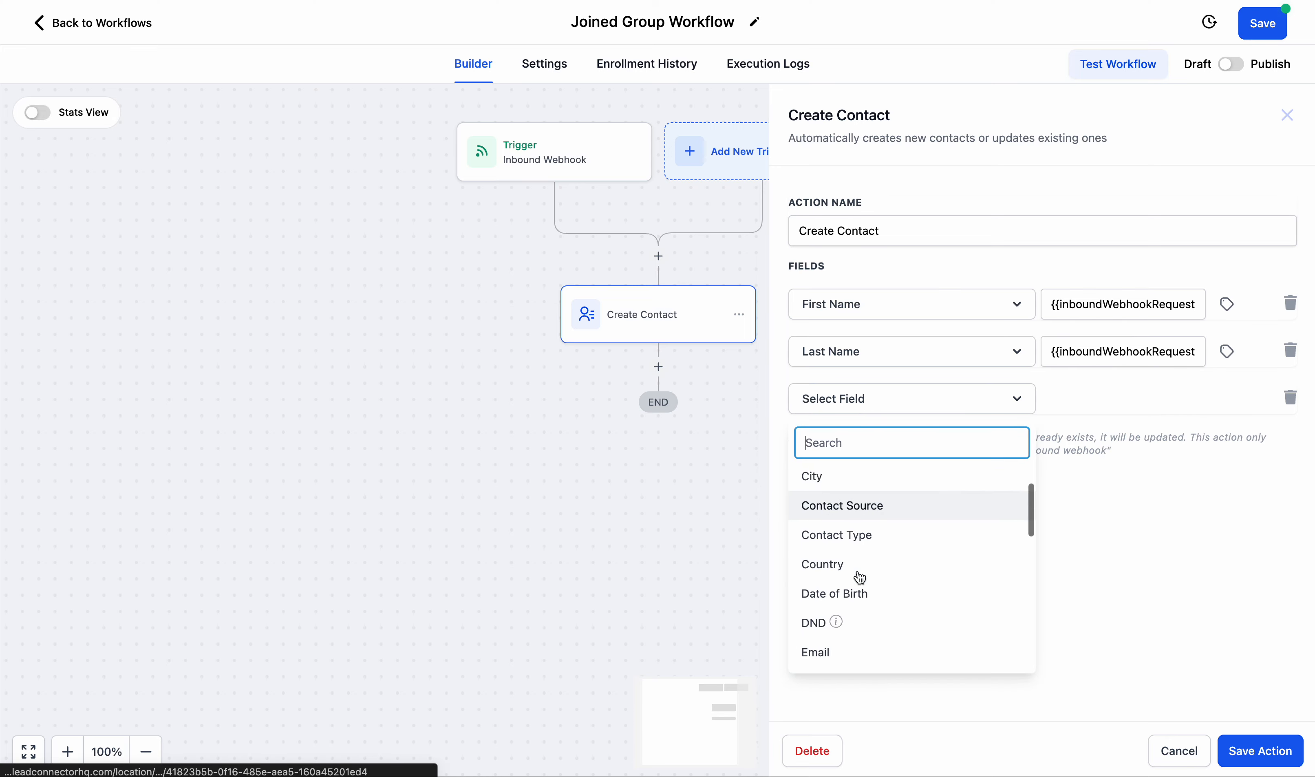
pyautogui.click(828, 544)
pyautogui.click(1104, 399)
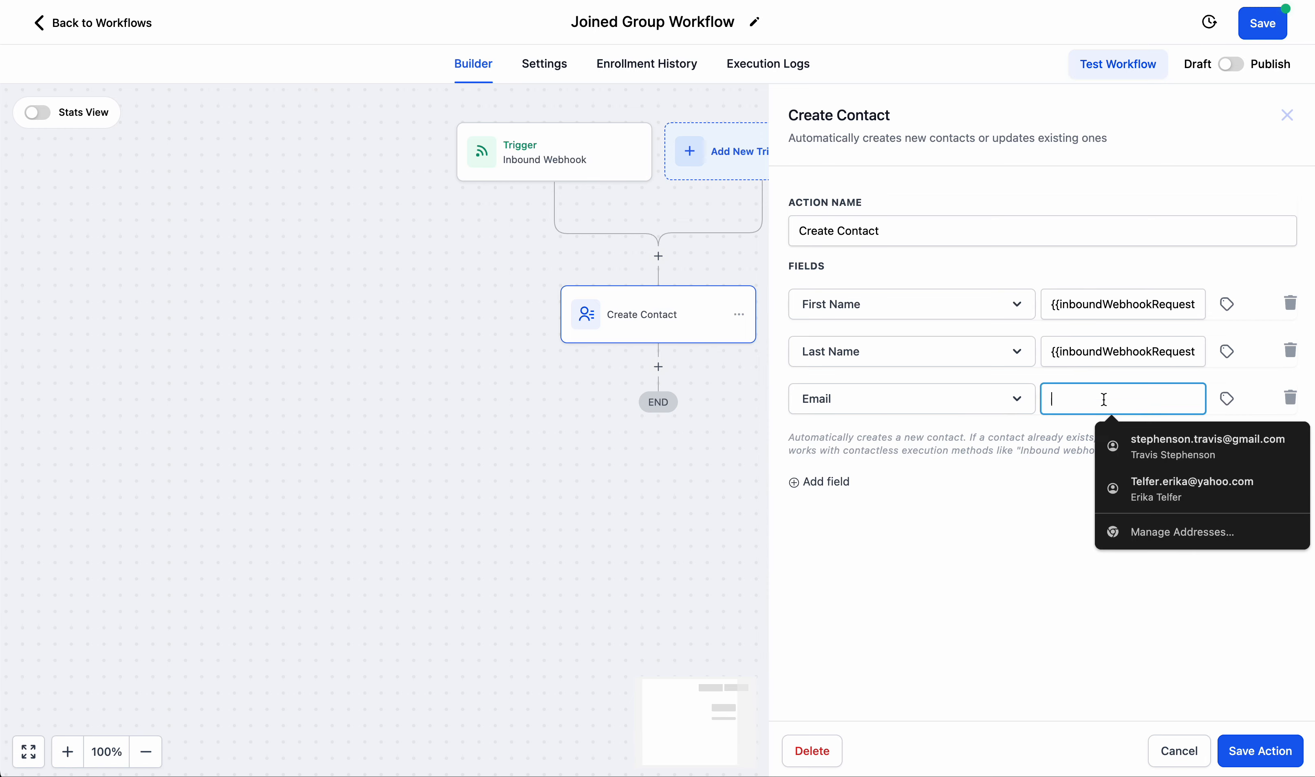
pyautogui.click(1232, 402)
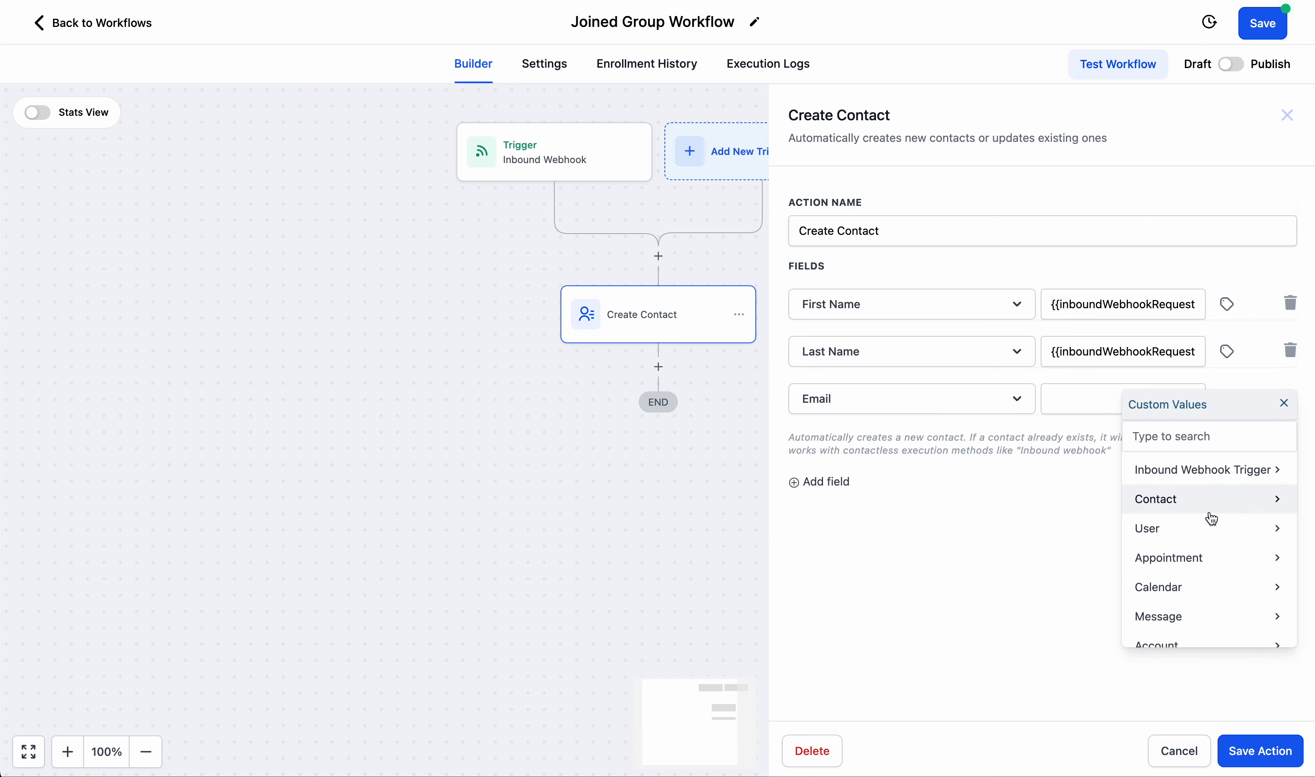
pyautogui.scroll(-1, 1210, 521)
pyautogui.scroll(1, 1209, 523)
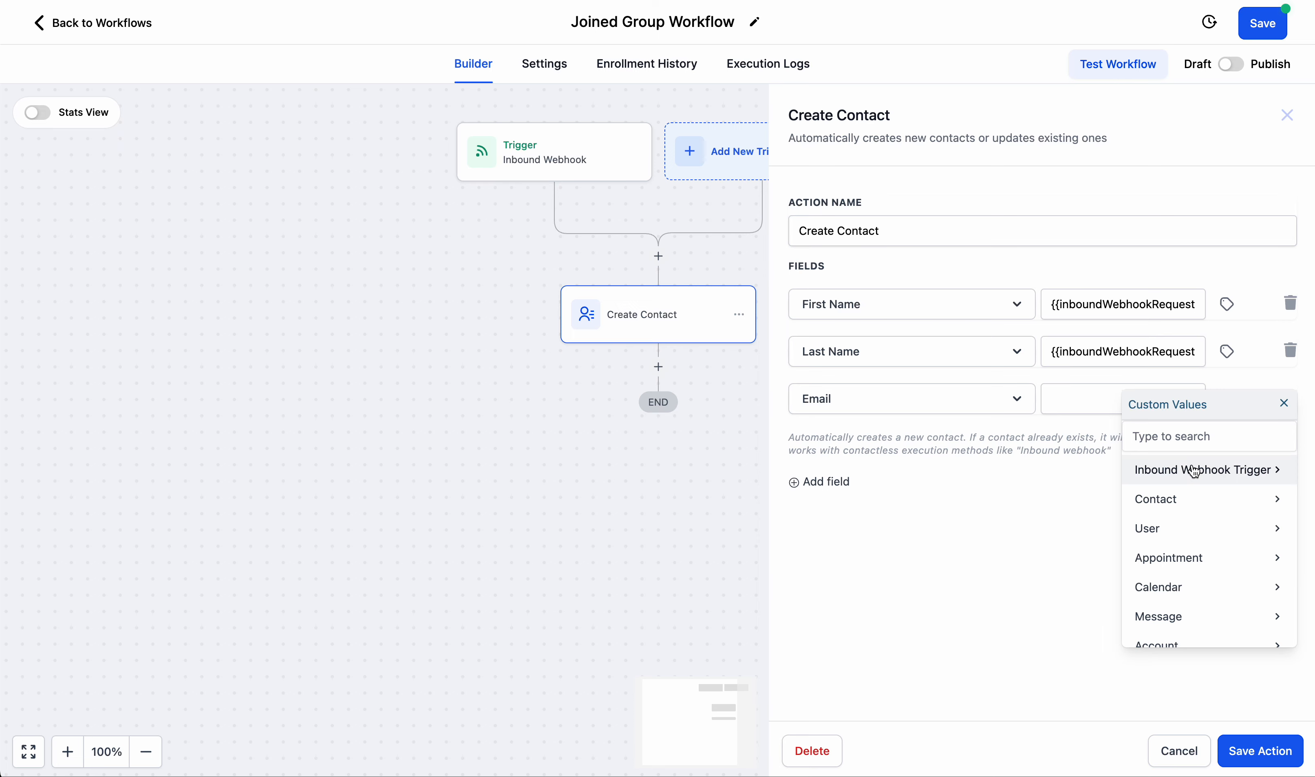
pyautogui.click(1229, 474)
pyautogui.scroll(-2, 1165, 550)
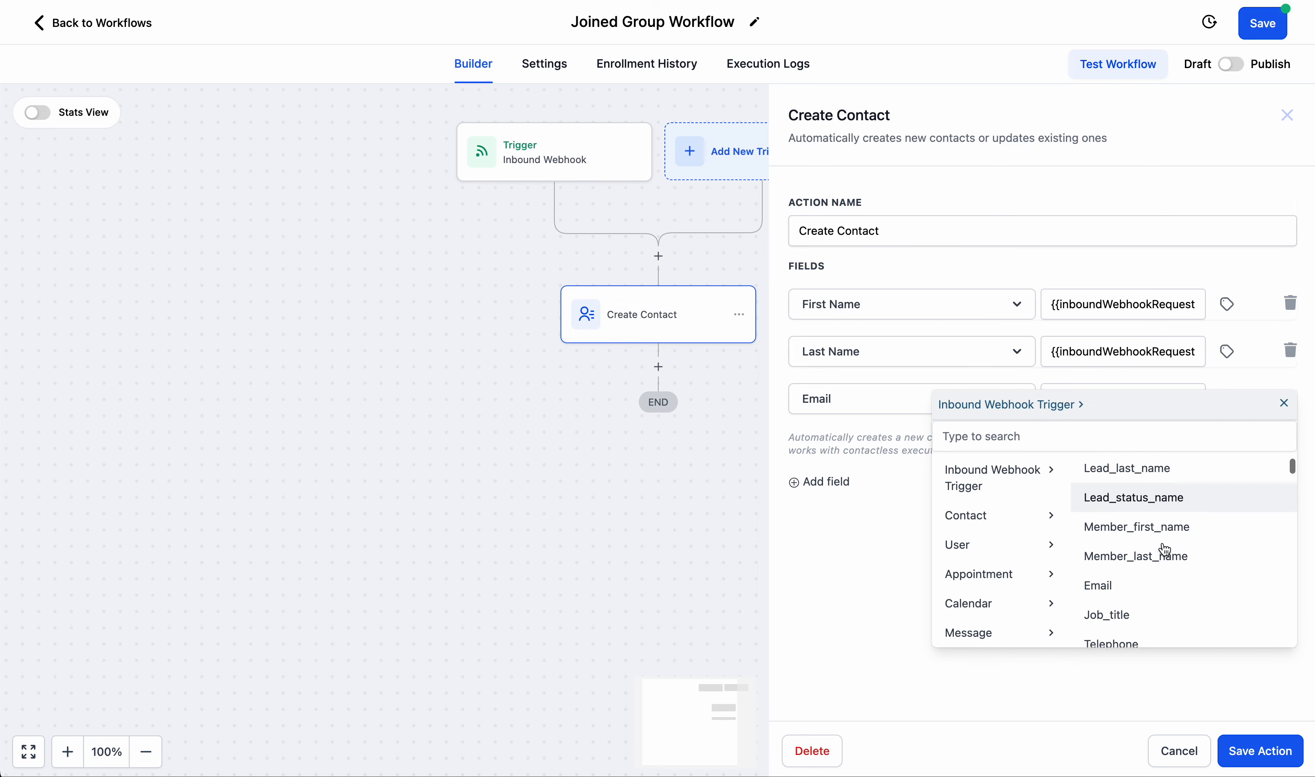
pyautogui.click(1113, 582)
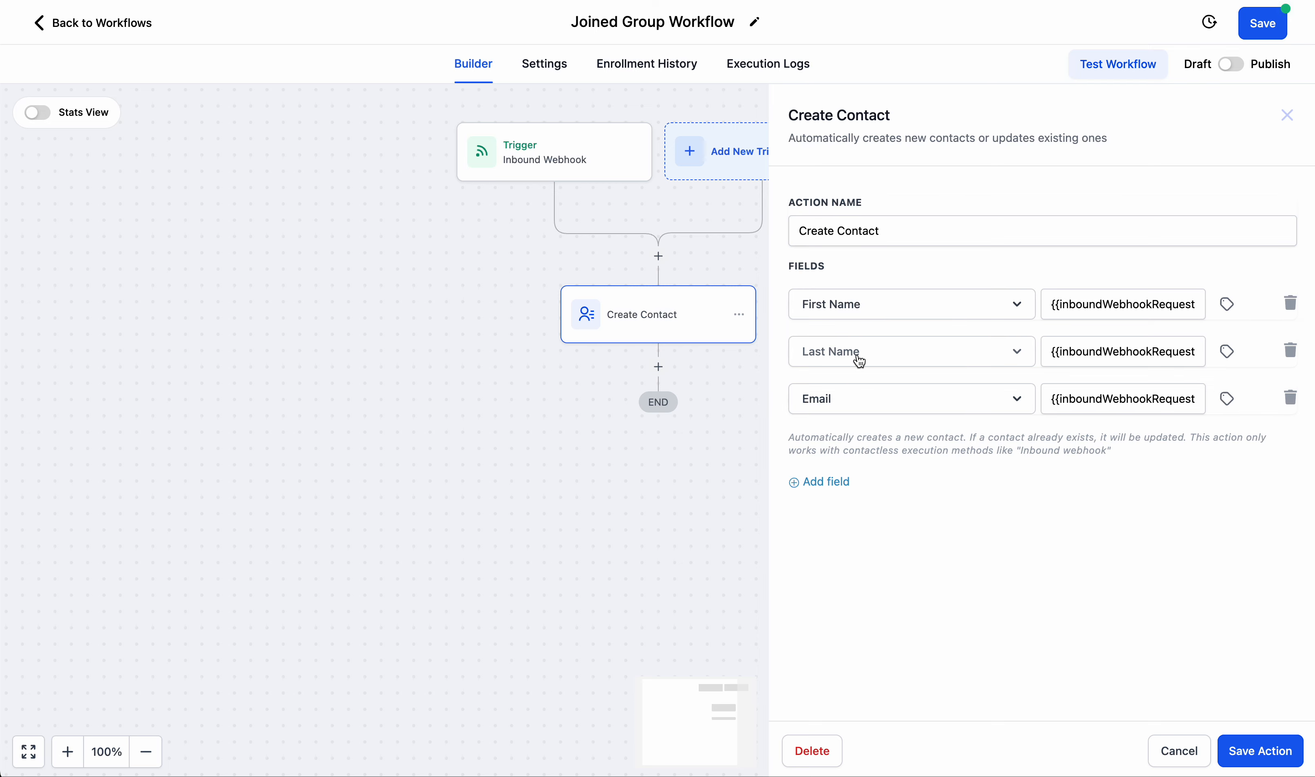
pyautogui.click(1255, 762)
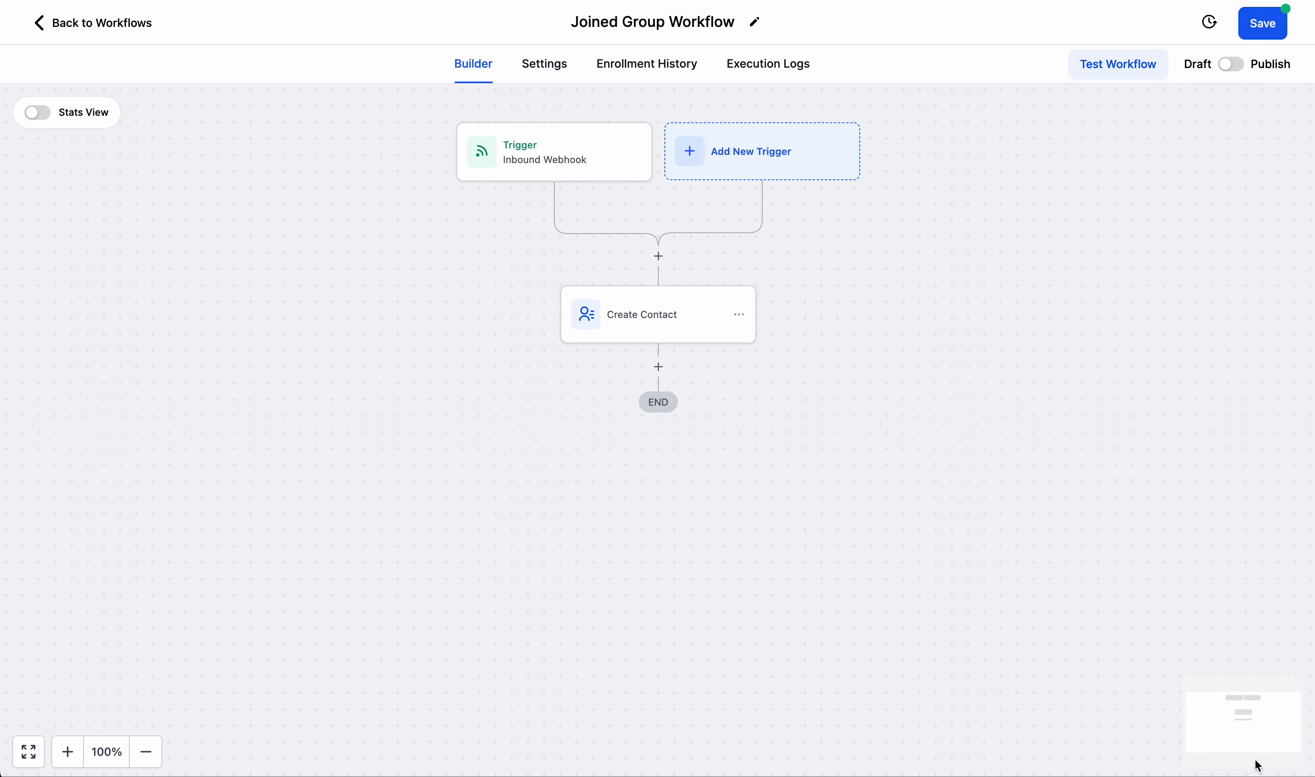
# Switch the workflow from Draft to Publish and add a Send Email action after the Create Contact step.
pyautogui.click(1229, 67)
pyautogui.click(660, 367)
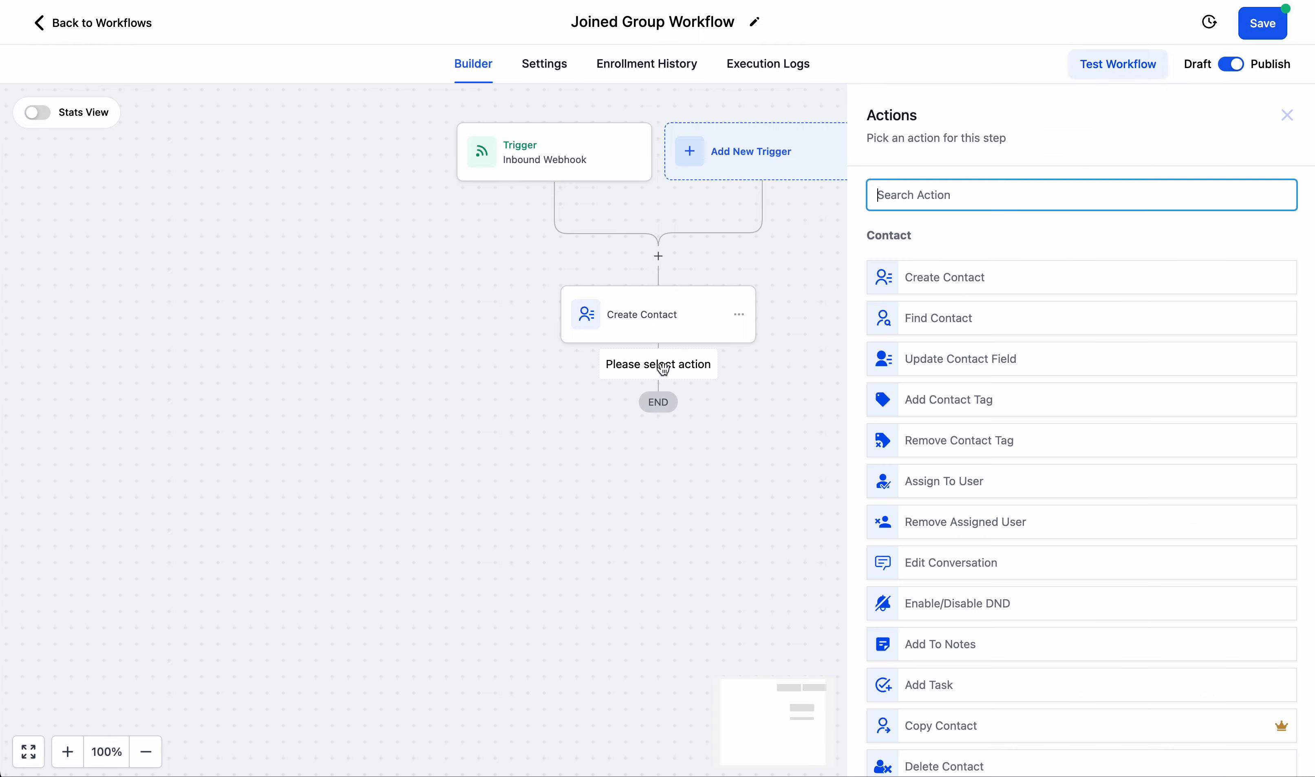
pyautogui.scroll(-10, 1005, 389)
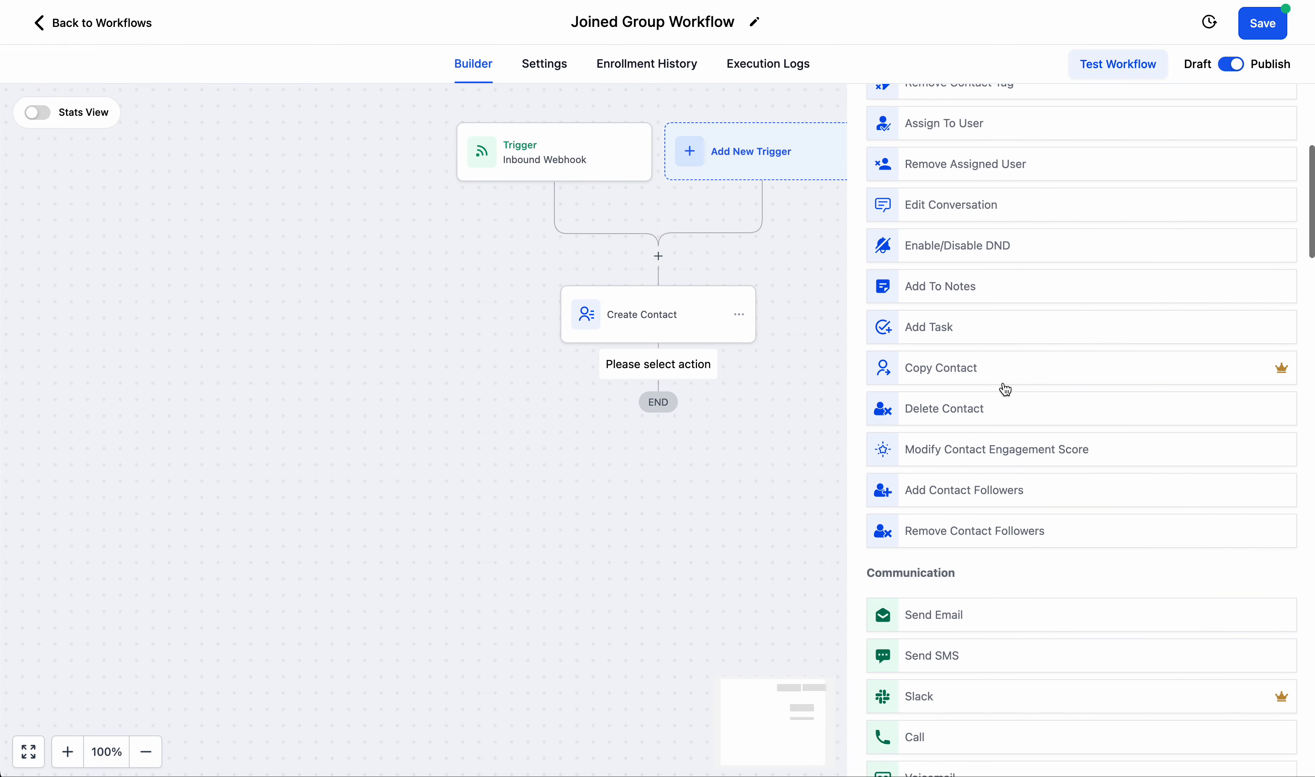
pyautogui.click(954, 307)
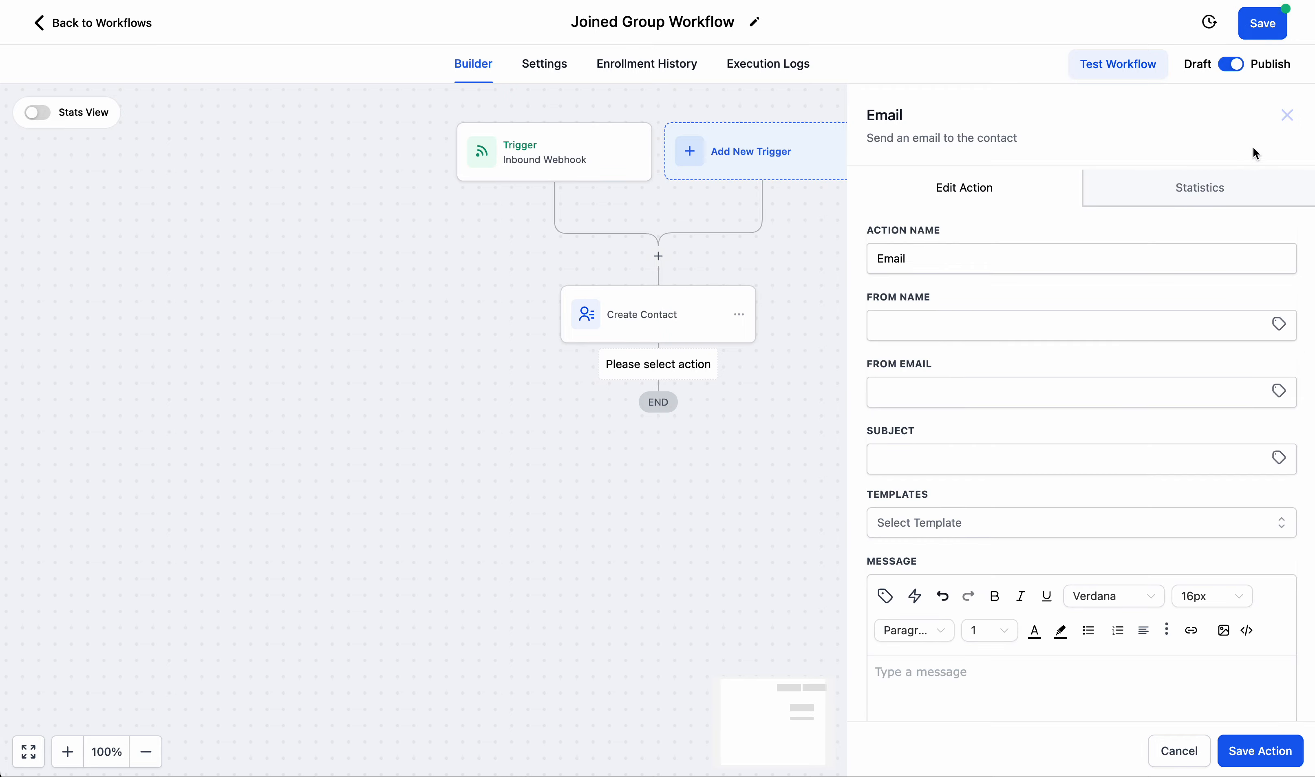
pyautogui.click(1247, 756)
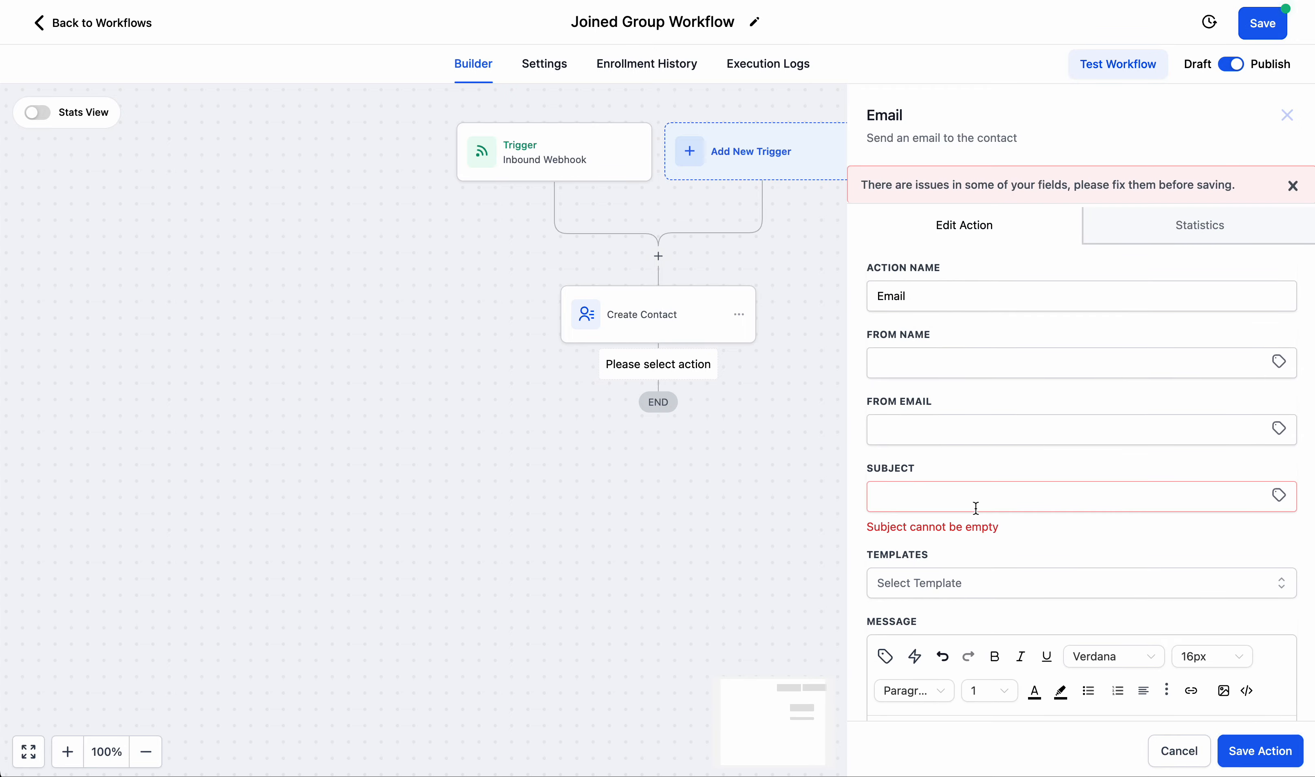
# Set the email's subject to "Welcome To the PaidContentCreators Group! (info inside)".
pyautogui.click(971, 494)
pyautogui.write('Welcome T')
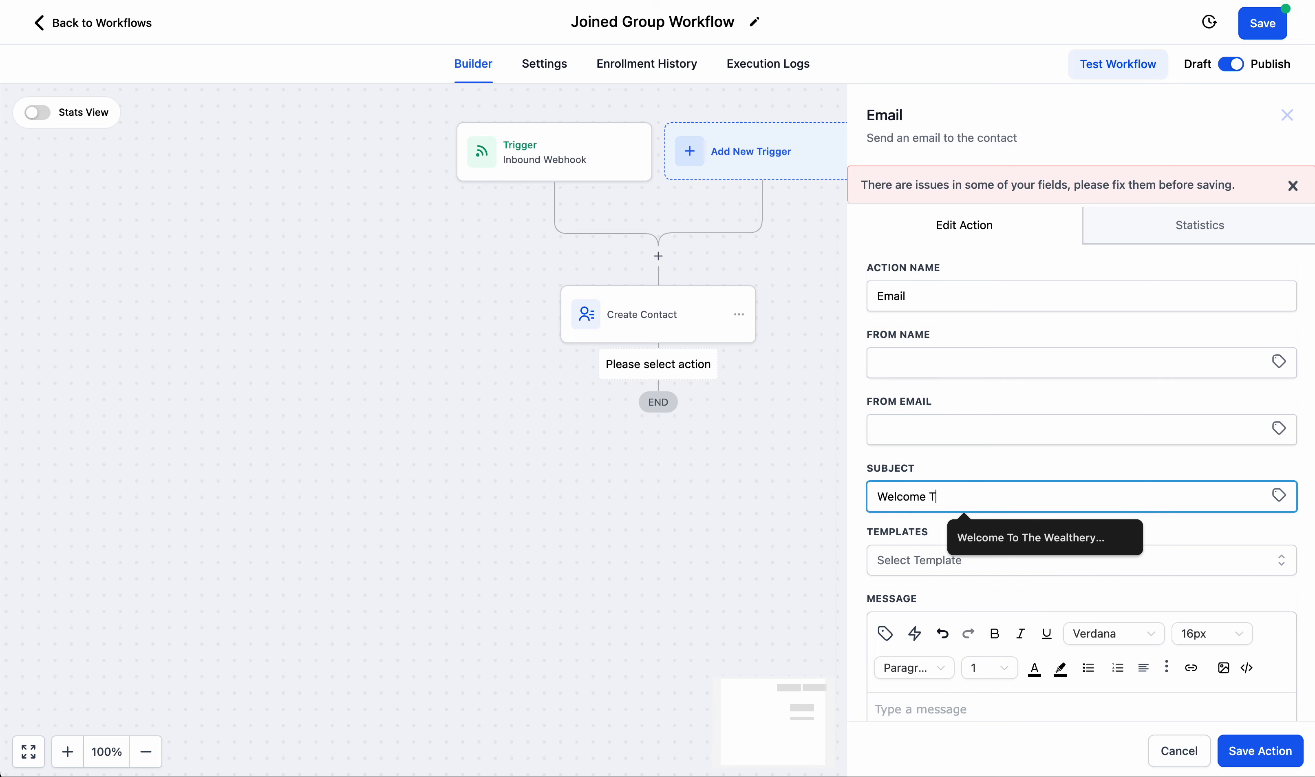
pyautogui.write('o the Paid')
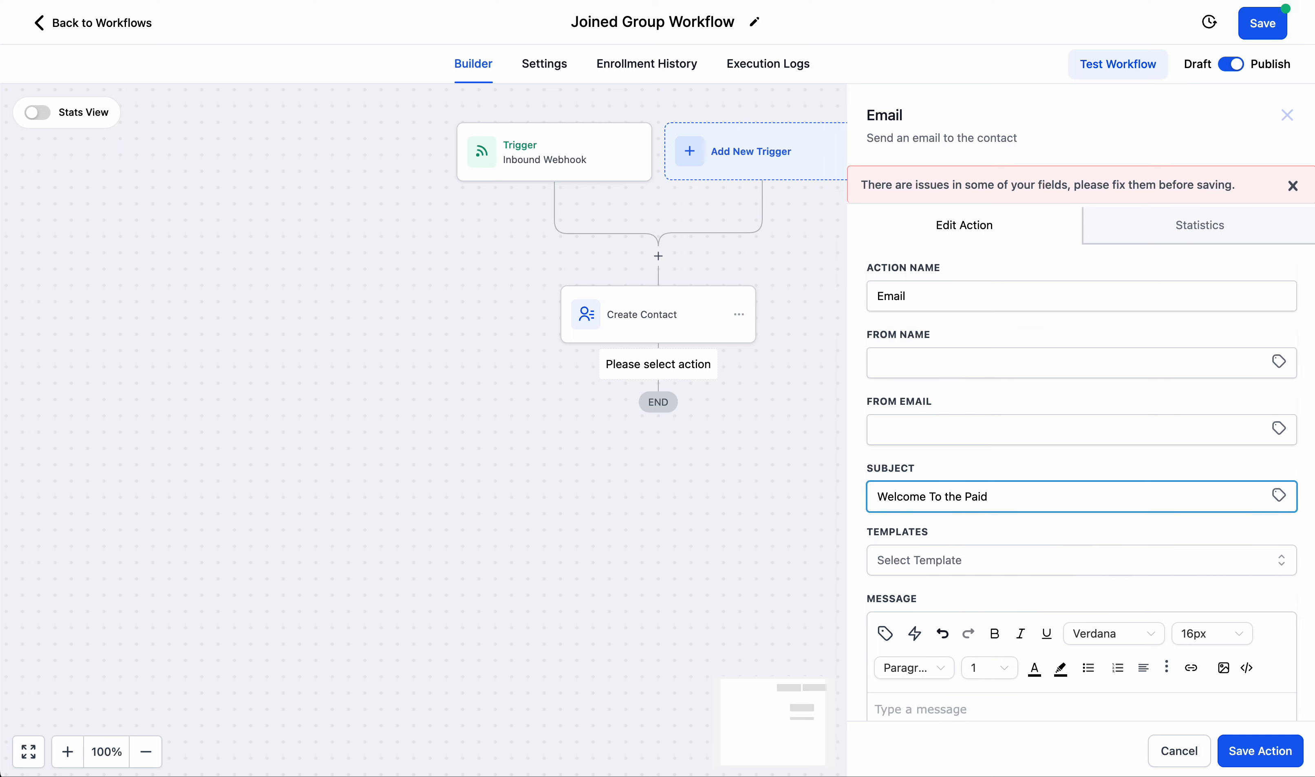
pyautogui.write('ContentCreators Group!')
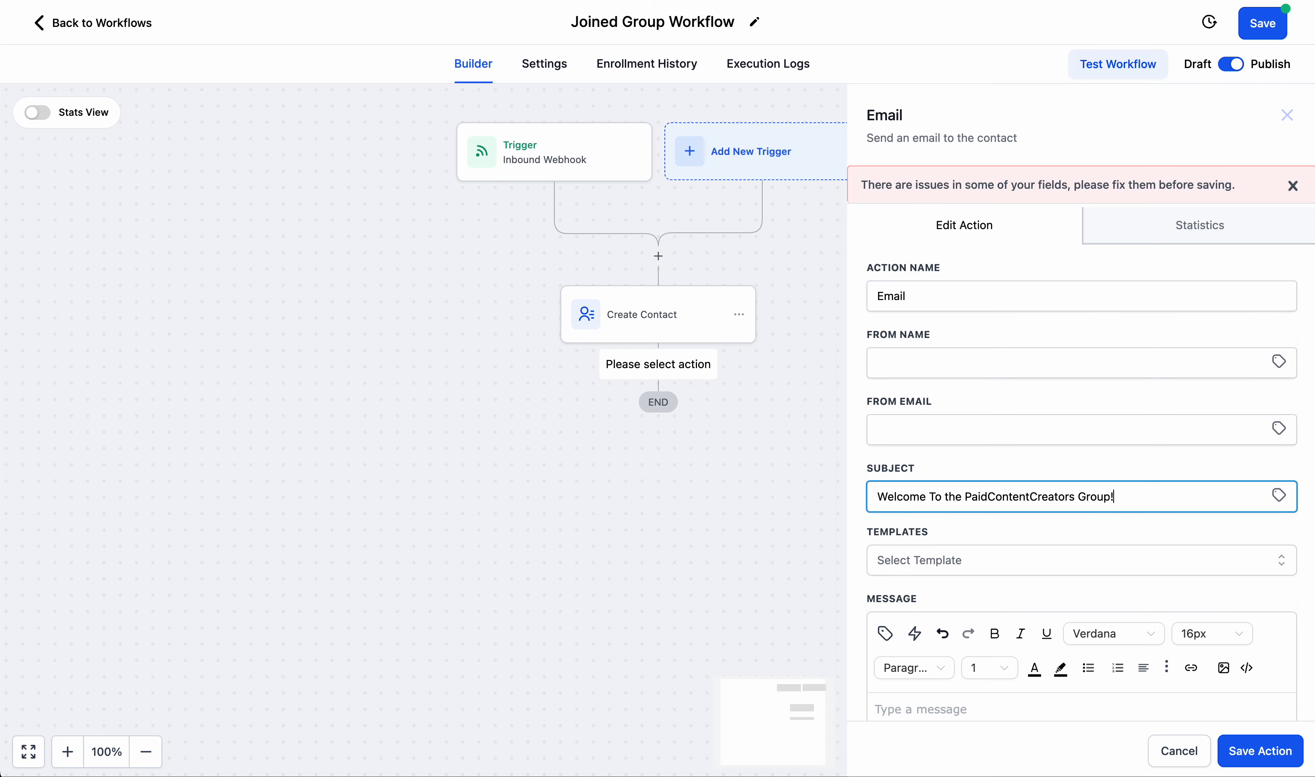
pyautogui.write('(In')
pyautogui.write('info inside)')
# Enter "This would be my email" as the email message and save the Email action.
pyautogui.scroll(-4, 1080, 400)
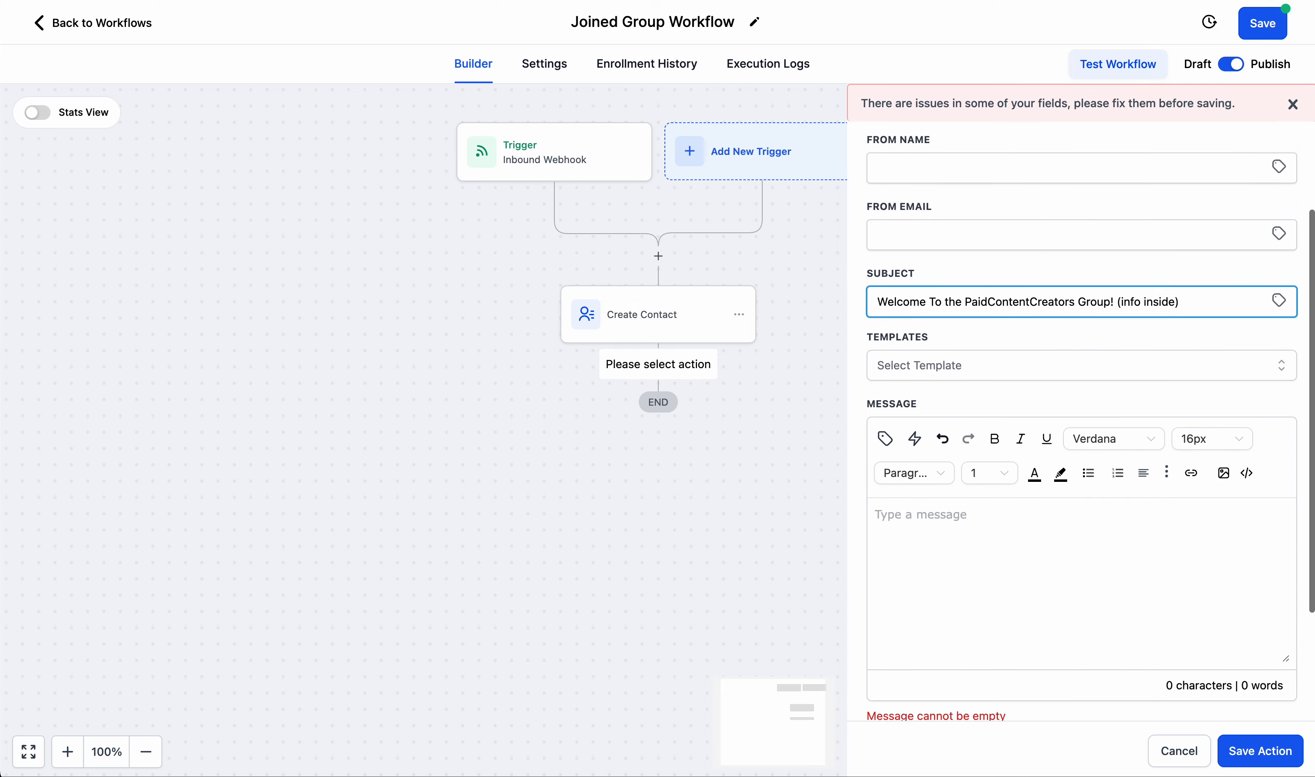
pyautogui.click(940, 590)
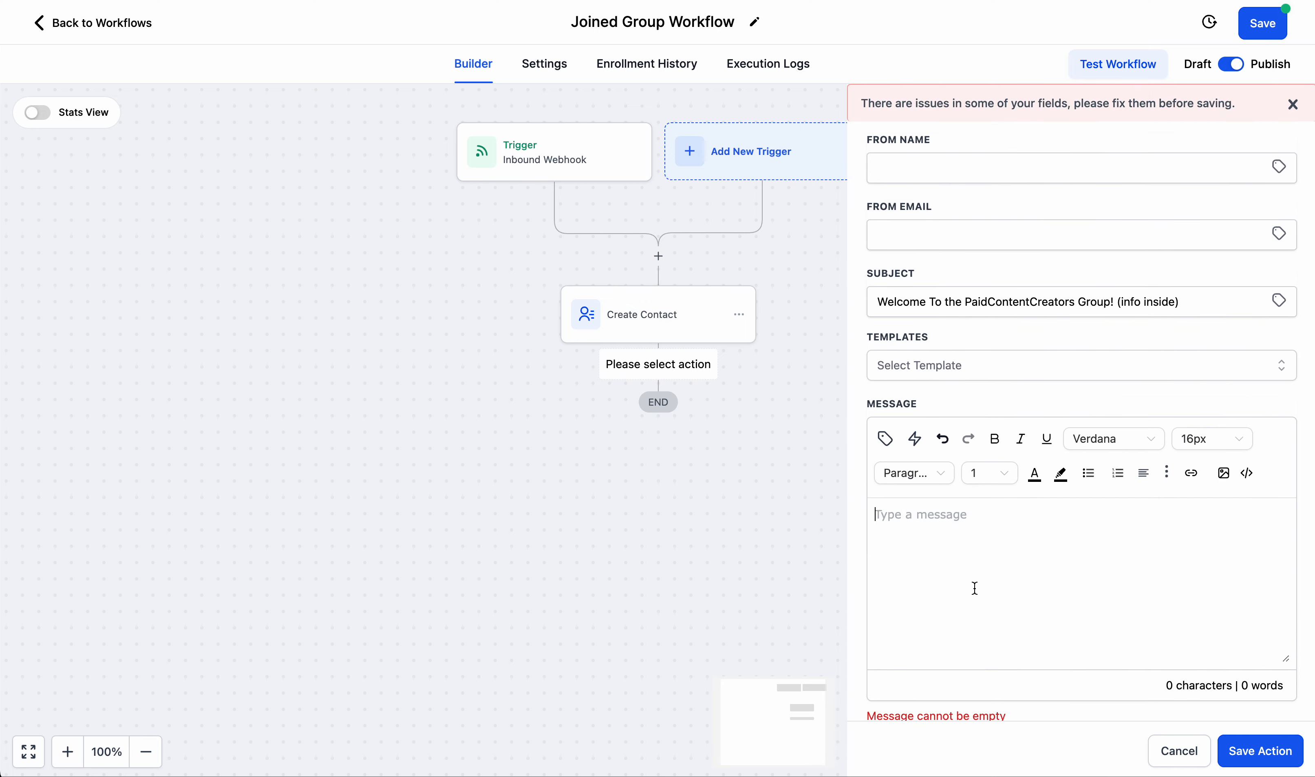
pyautogui.write('This would be my em')
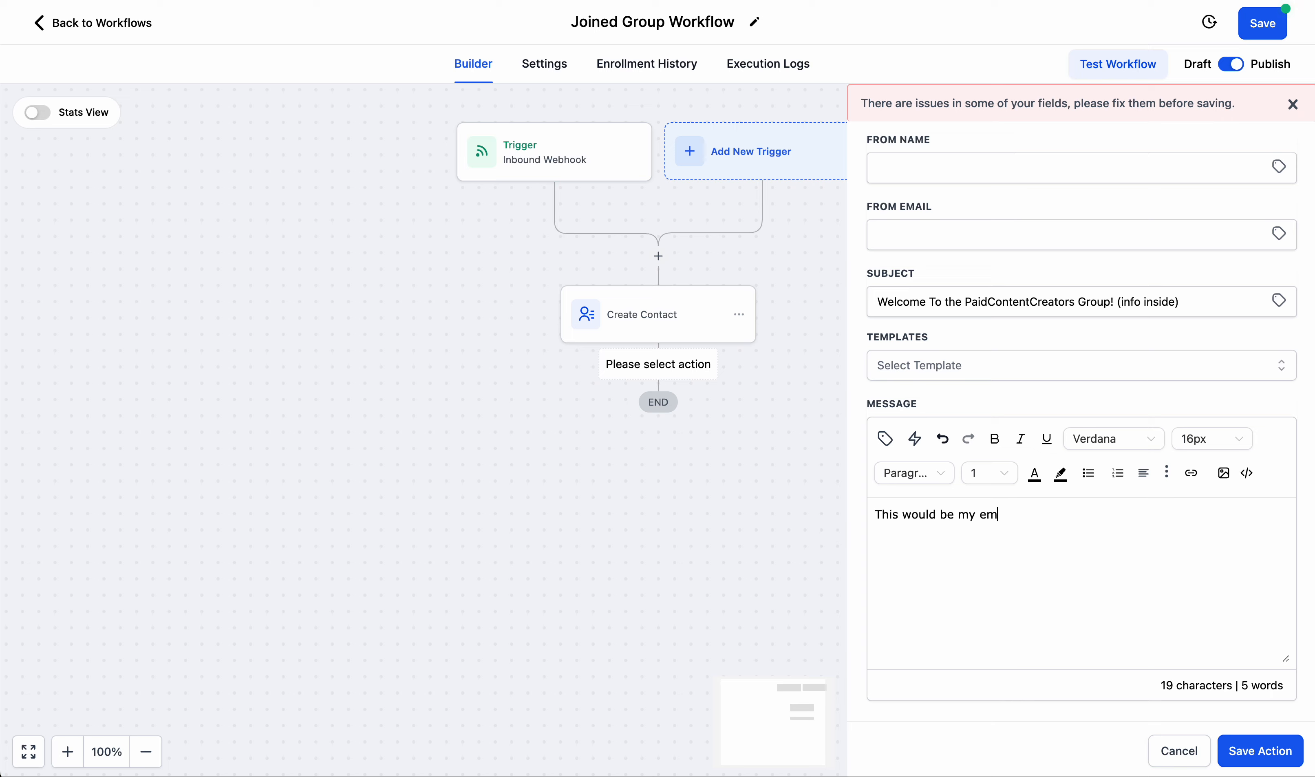
pyautogui.write('ail')
pyautogui.click(1286, 758)
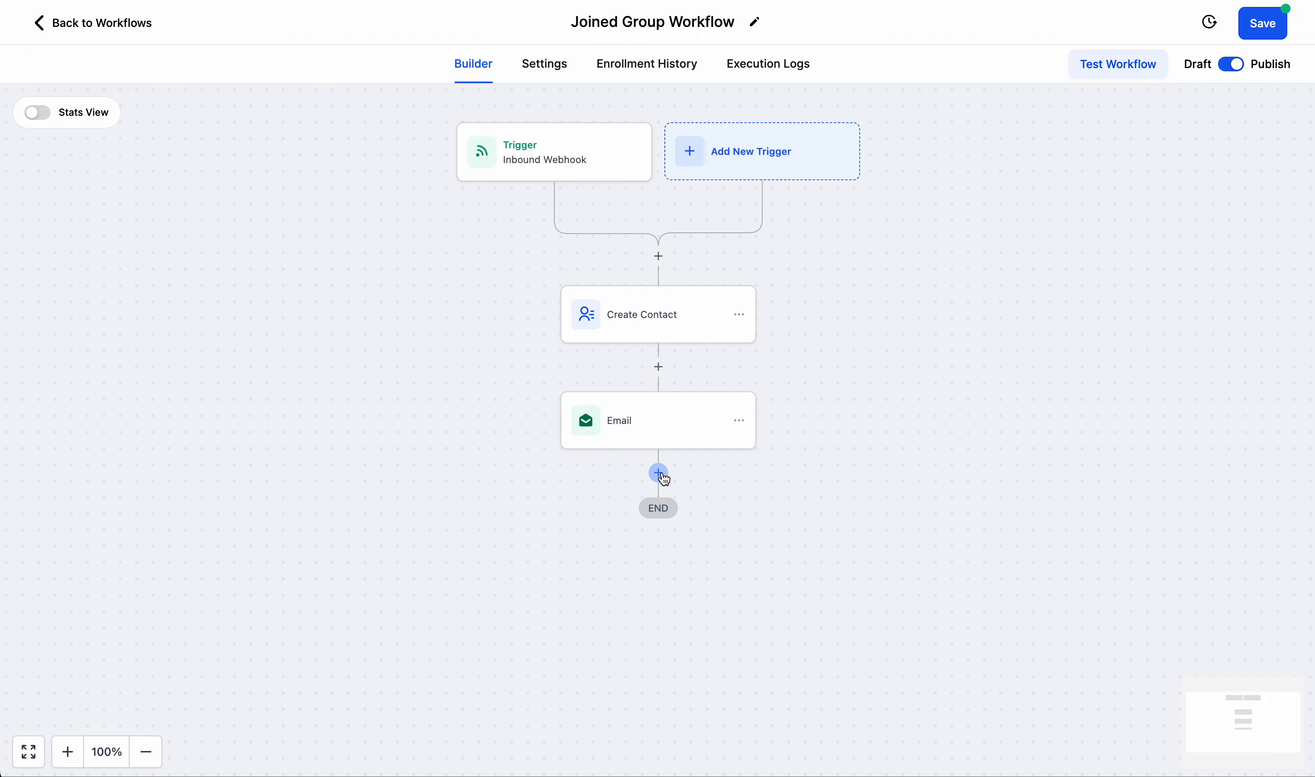
# Add a Wait action from the internal tools after the Email step.
pyautogui.click(661, 474)
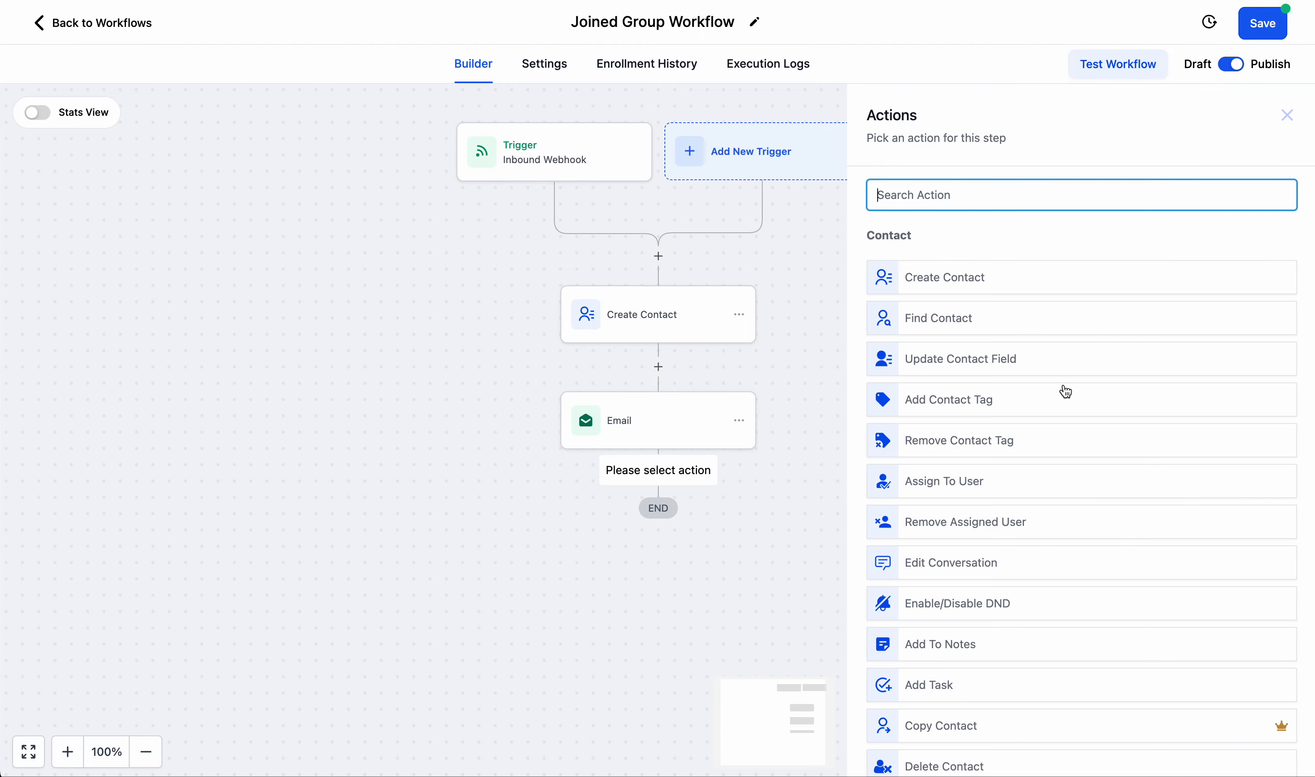
pyautogui.scroll(-4, 1065, 391)
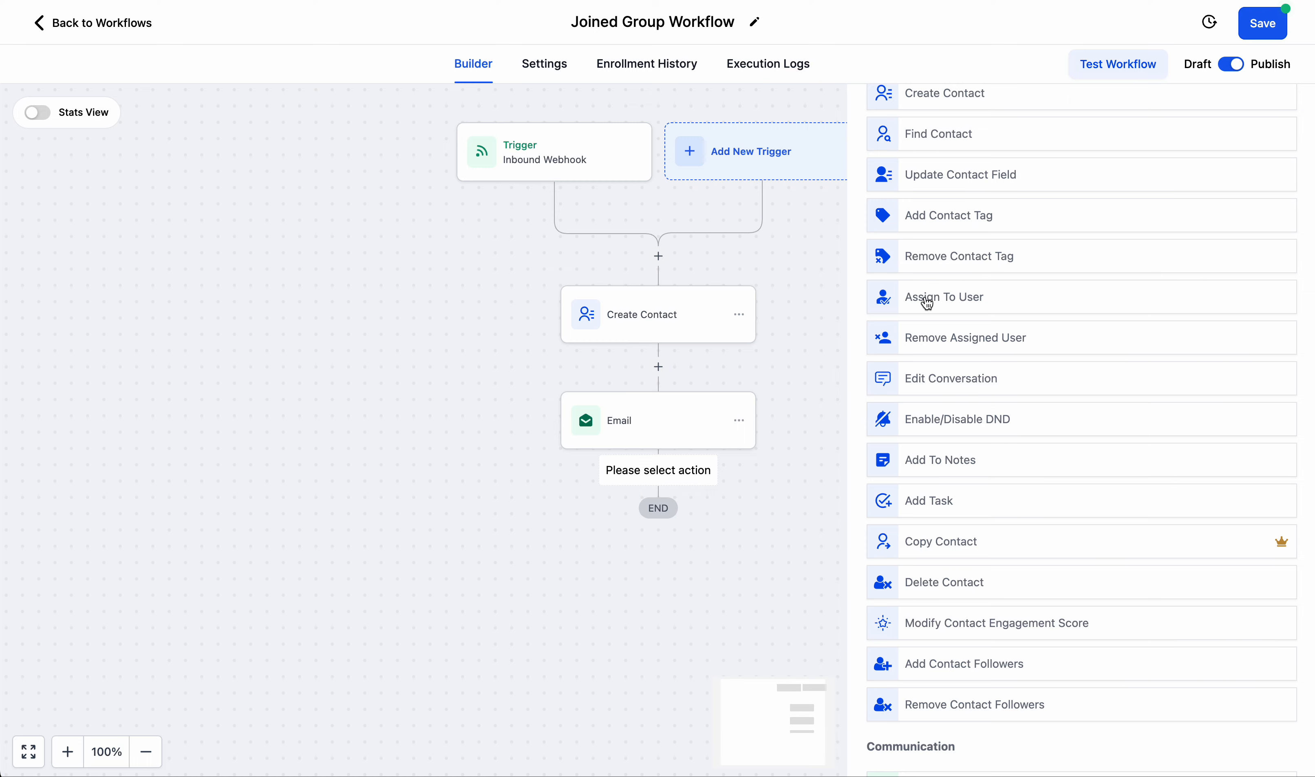
pyautogui.scroll(-10, 928, 302)
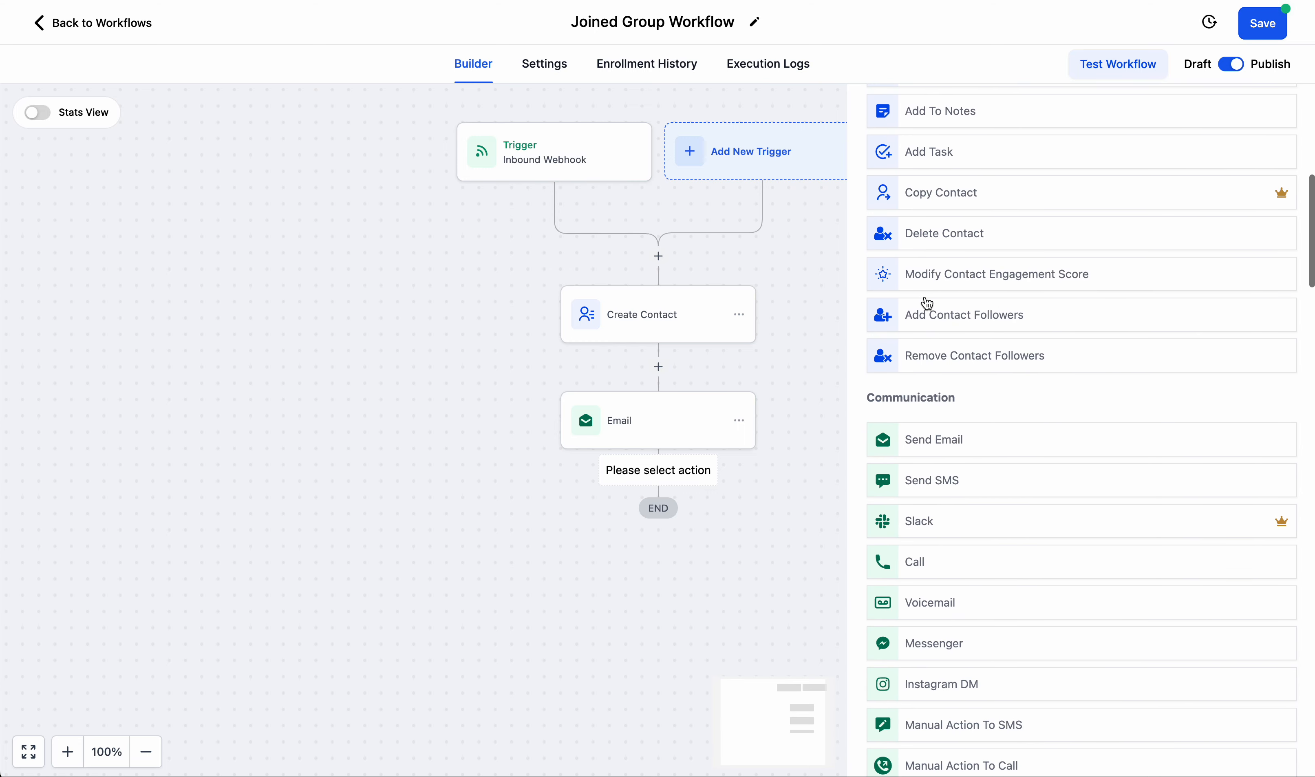
pyautogui.scroll(-3, 928, 303)
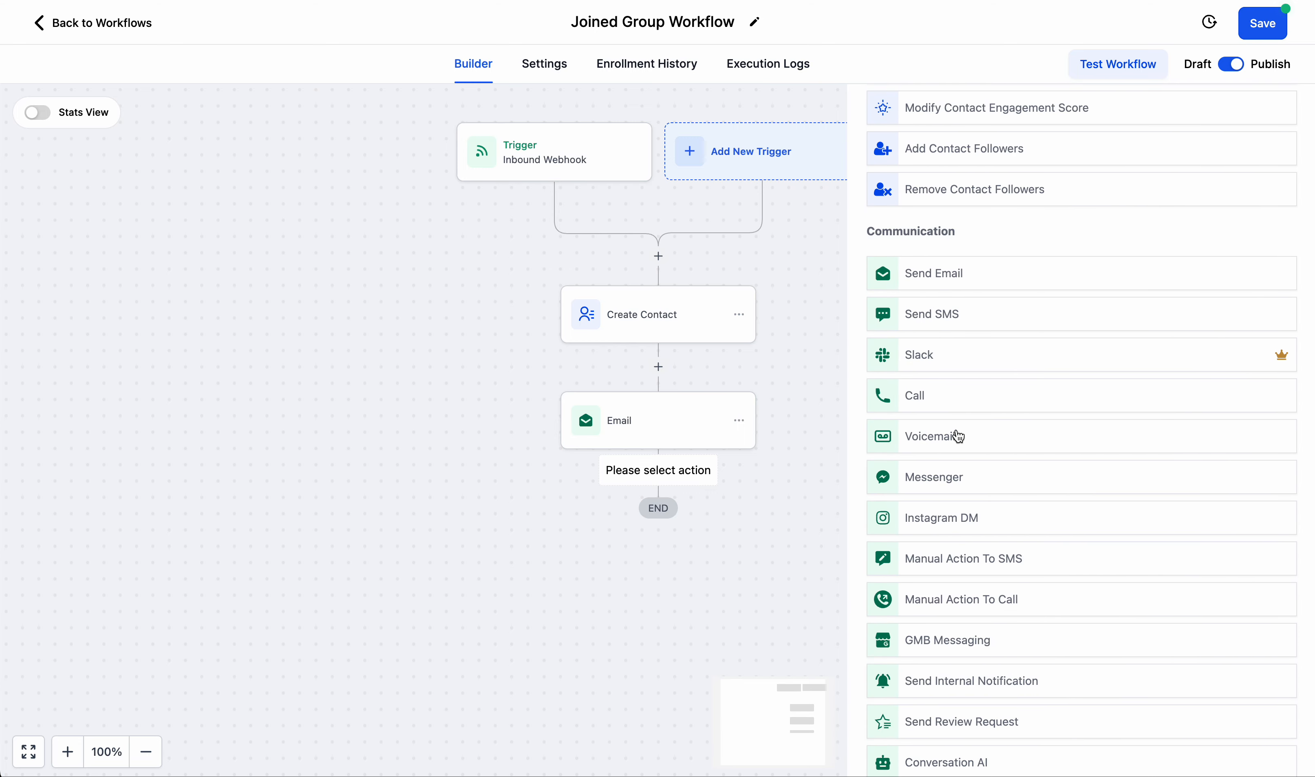
pyautogui.scroll(-15, 960, 436)
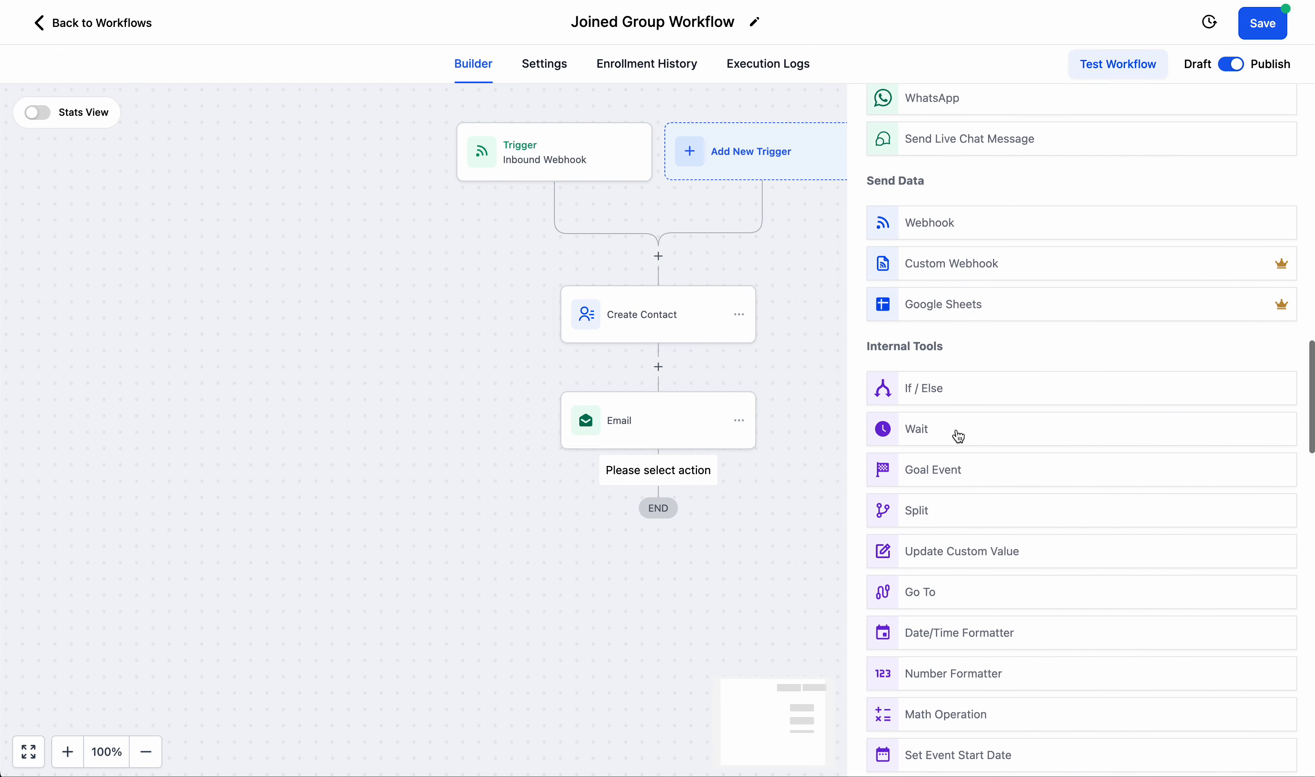
pyautogui.click(934, 421)
# Set the Wait action's time delay to 5 hours and save it.
pyautogui.click(672, 371)
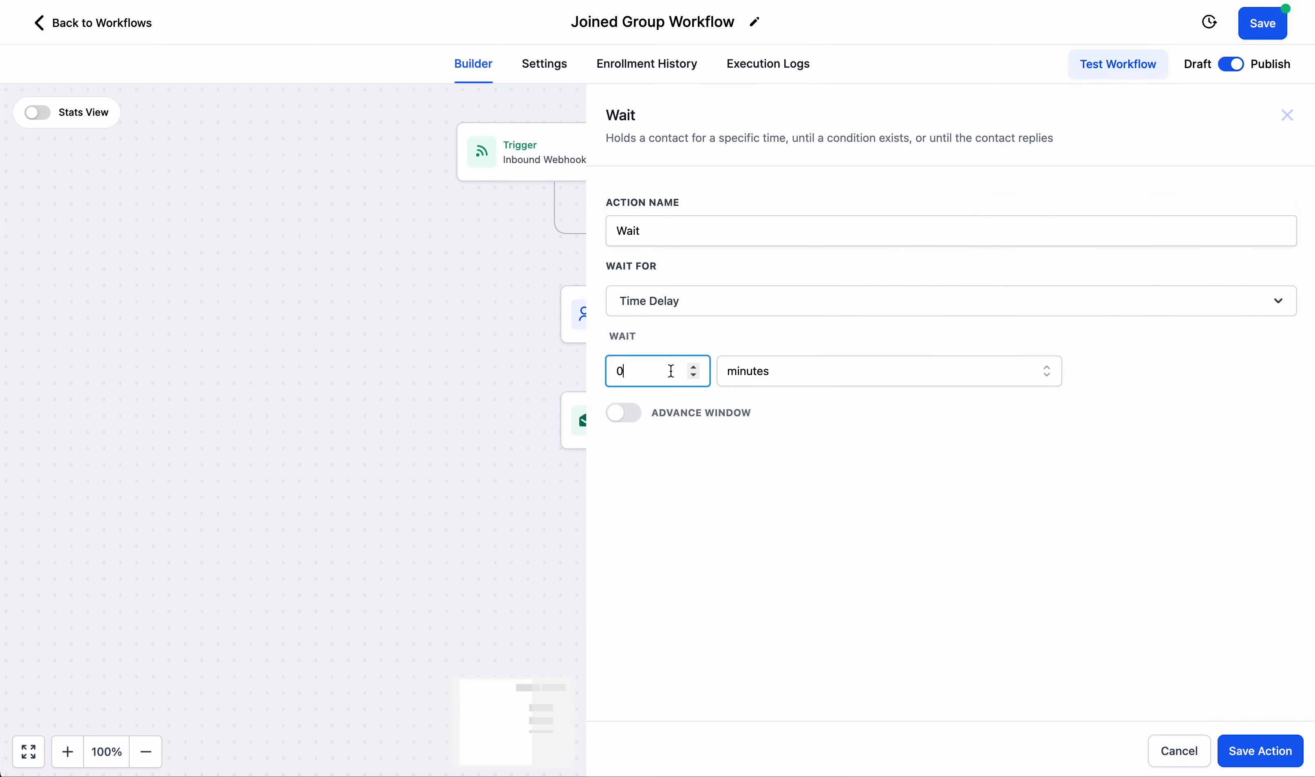
pyautogui.doubleClick(672, 371)
pyautogui.write('5')
pyautogui.click(819, 373)
pyautogui.click(758, 444)
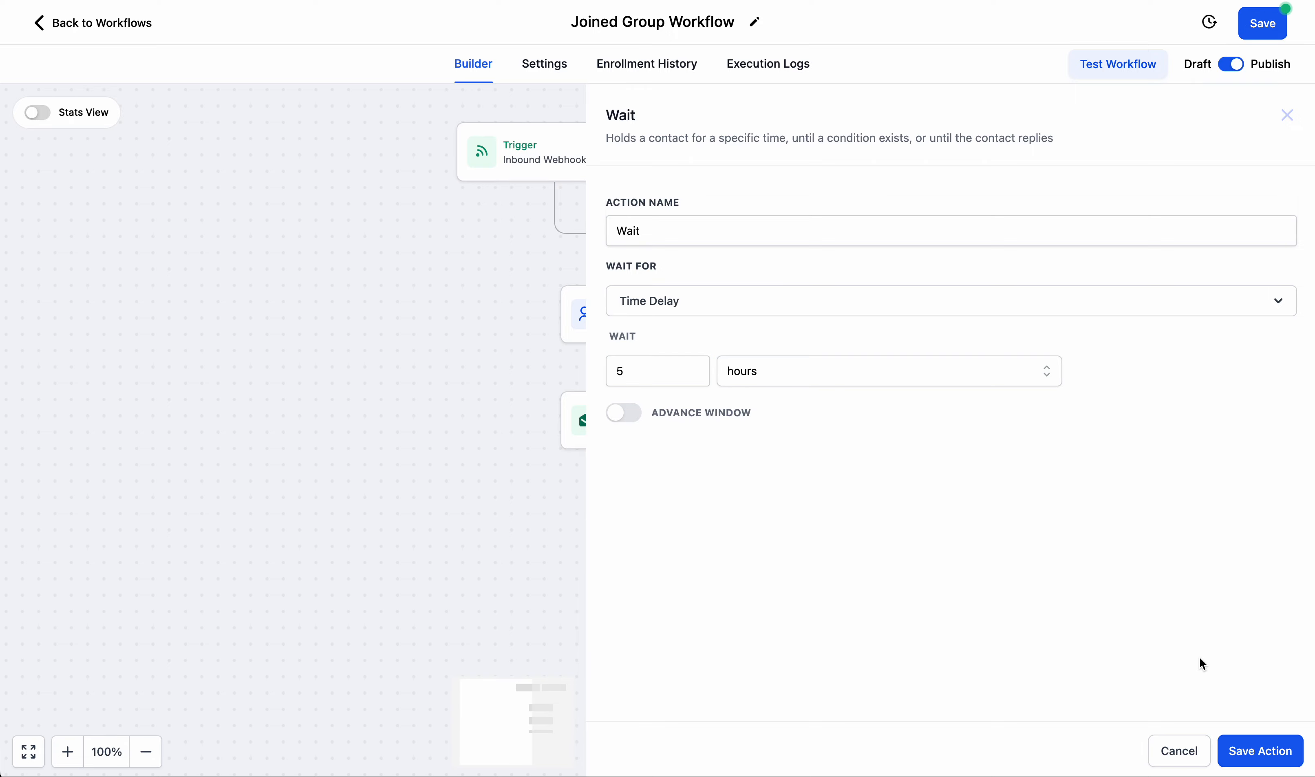
pyautogui.click(1253, 743)
pyautogui.click(659, 580)
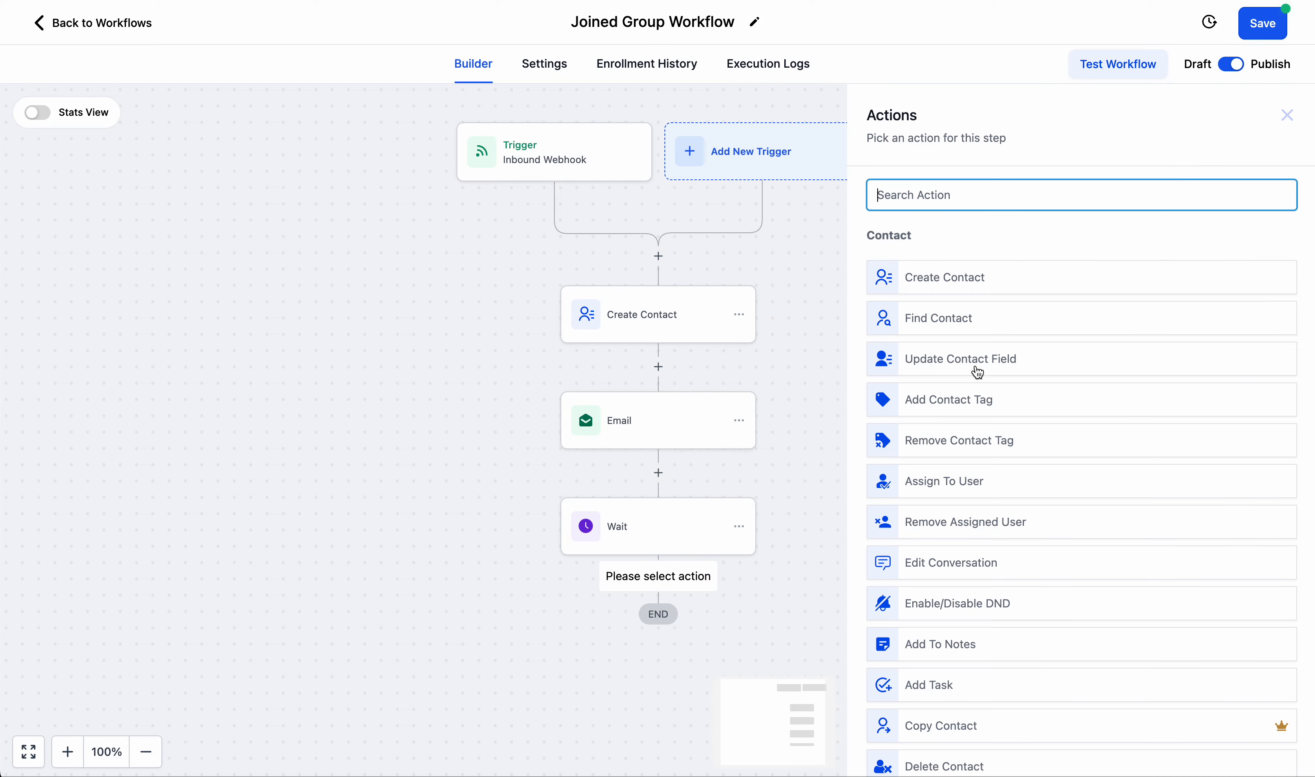
pyautogui.scroll(-10, 979, 372)
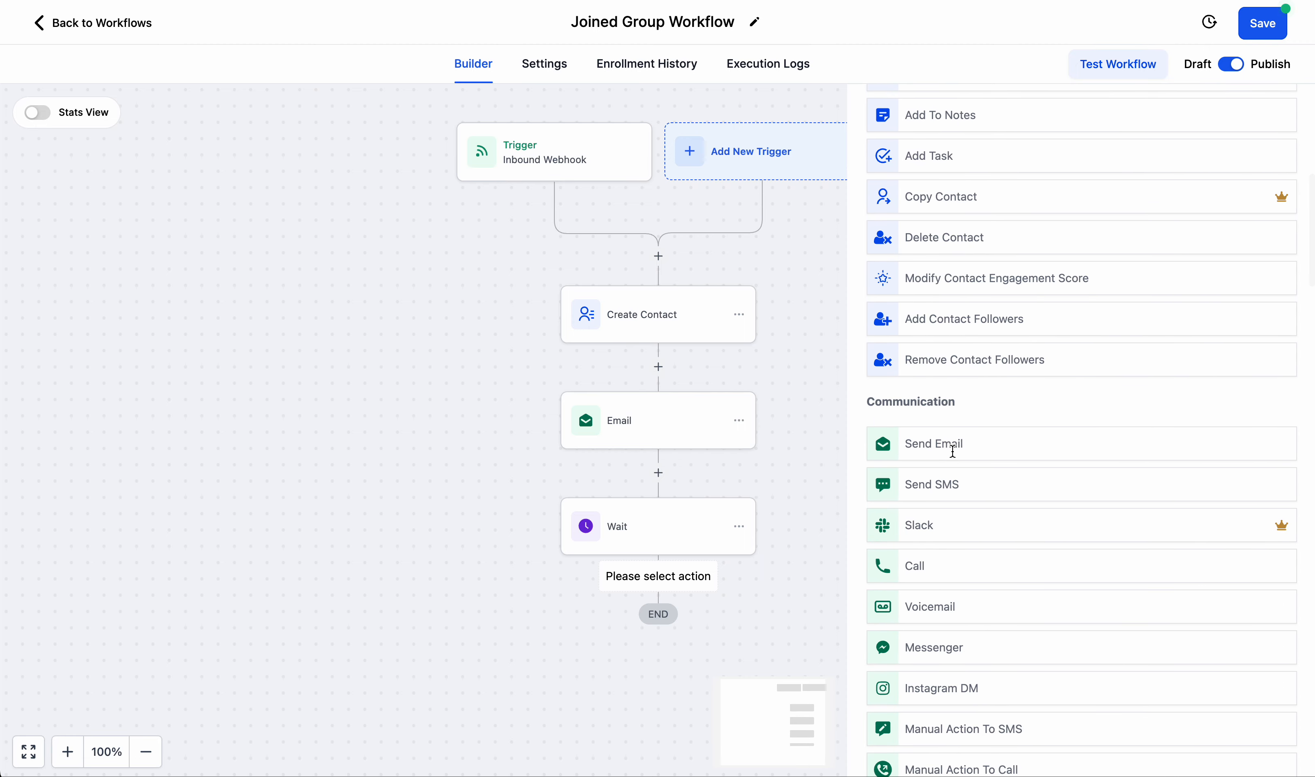
pyautogui.click(954, 452)
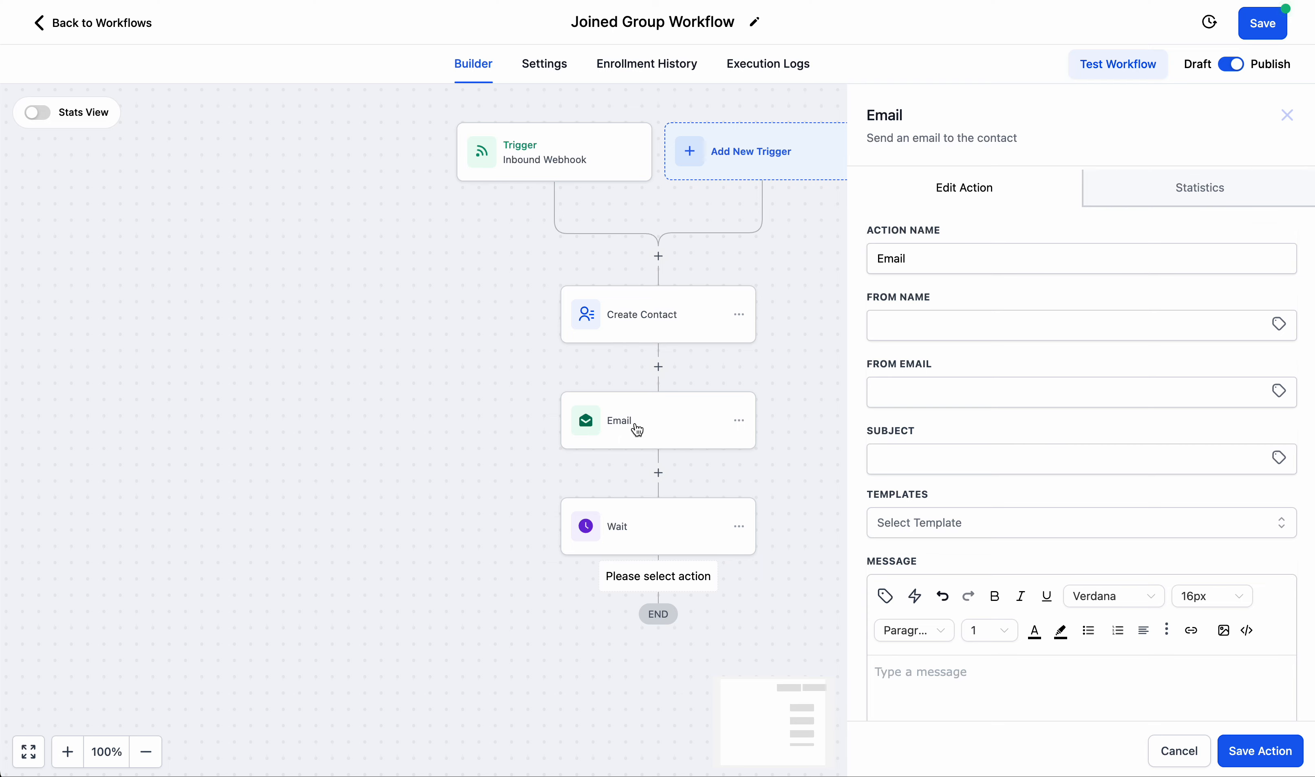
# Add to the existing Email's message: "Indoctrination Email - the purpose of this email is to let everyone know what we do in our group and the purpose of the group.".
pyautogui.scroll(-2, 638, 430)
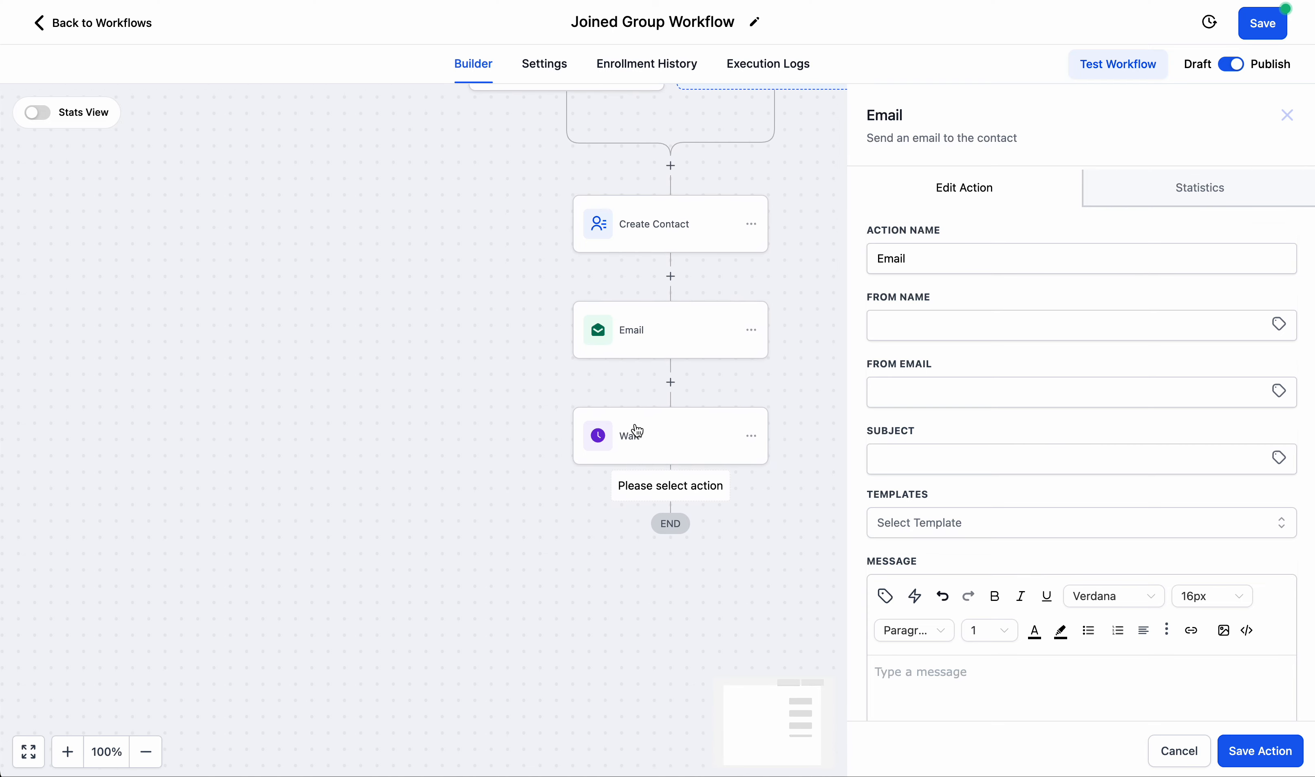
pyautogui.click(657, 356)
pyautogui.scroll(-2, 965, 570)
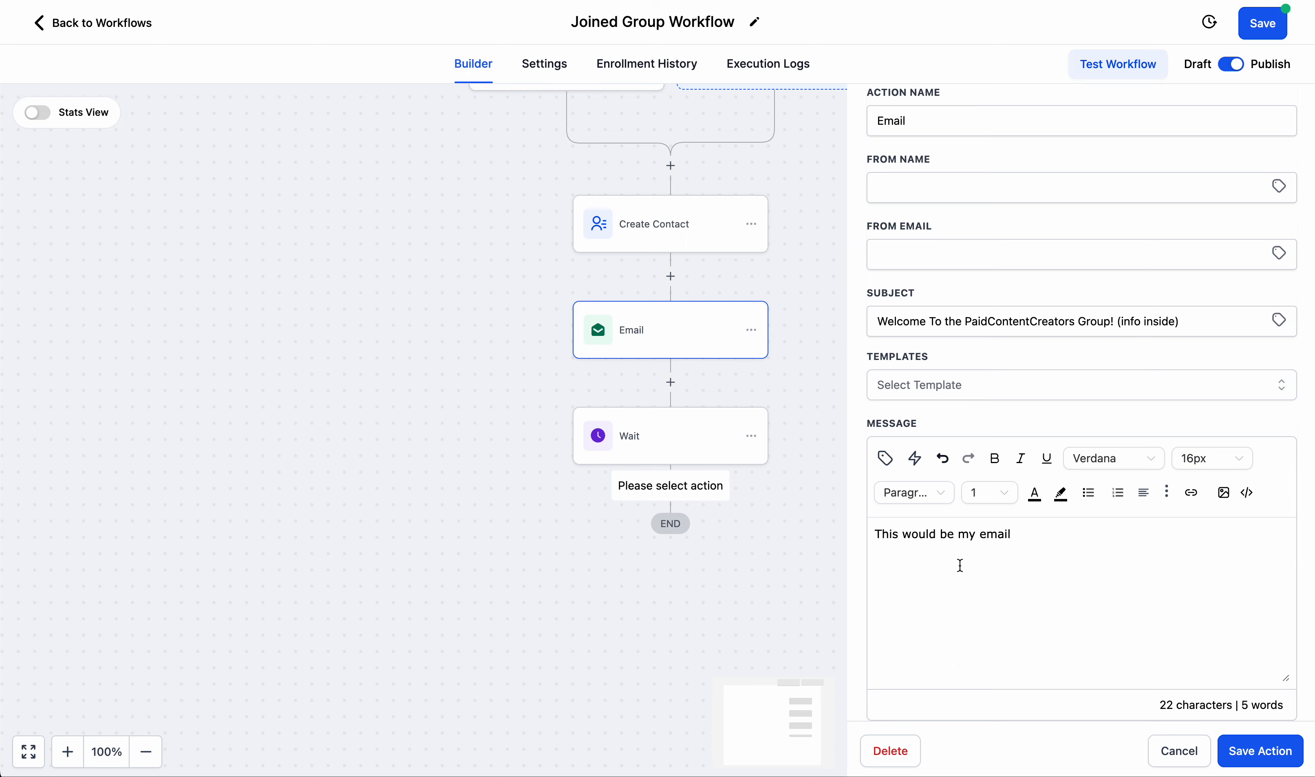
pyautogui.press('Return')
pyautogui.press('Return')
pyautogui.write('Indoctrination Email - ')
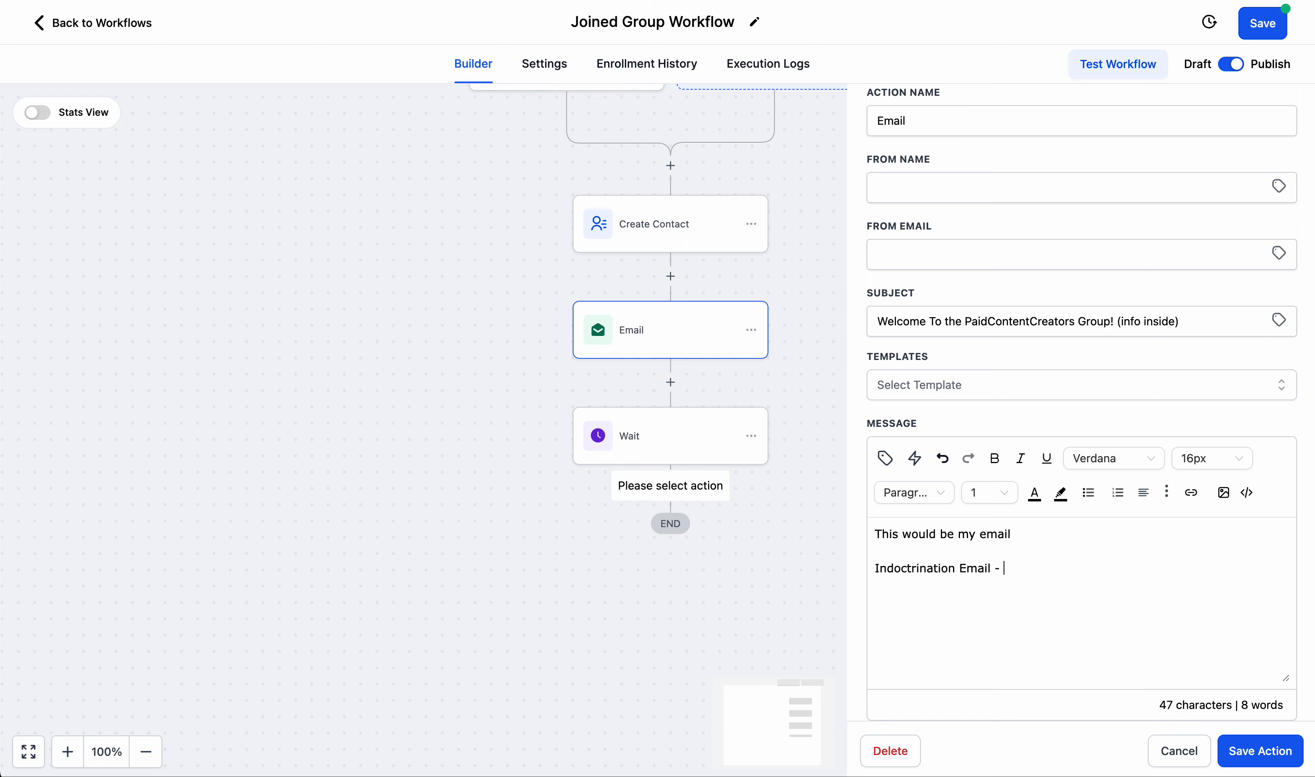
pyautogui.write('the purpose of thise')
pyautogui.press('BackSpace')
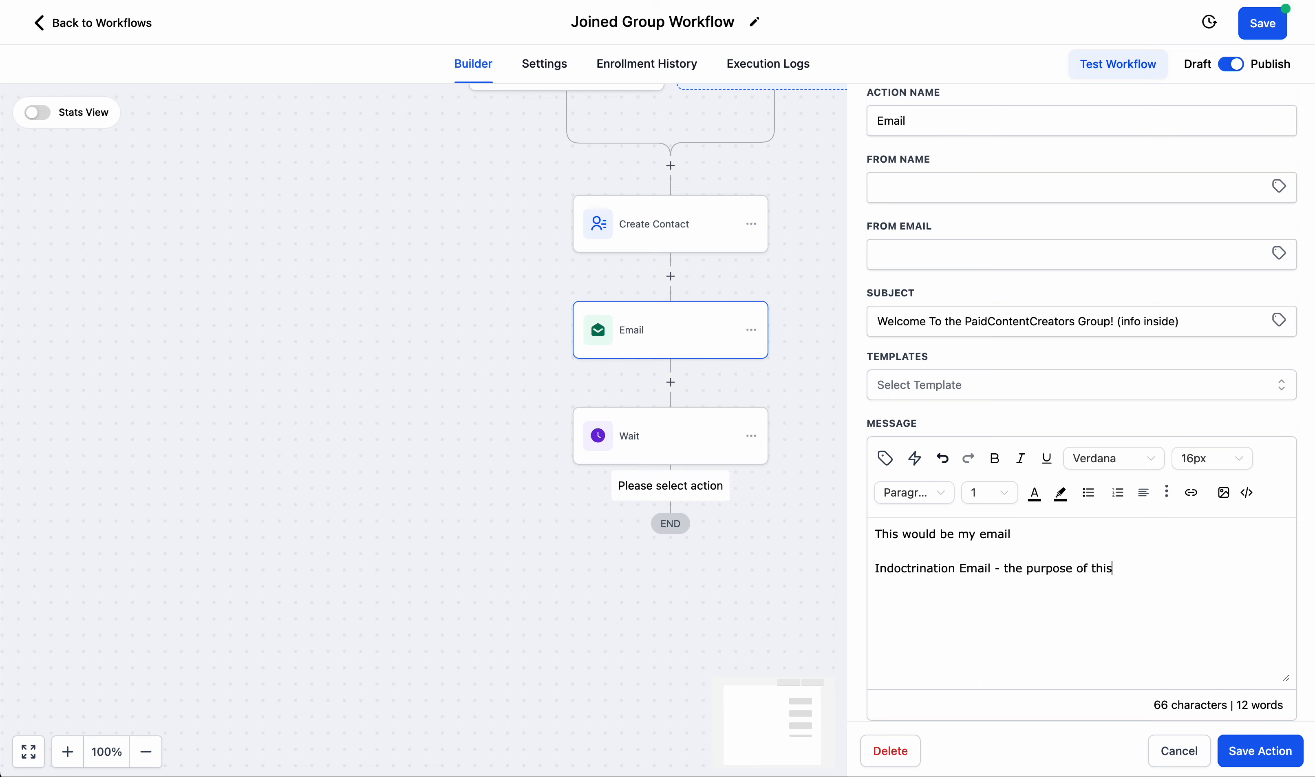
pyautogui.write('email is to let ')
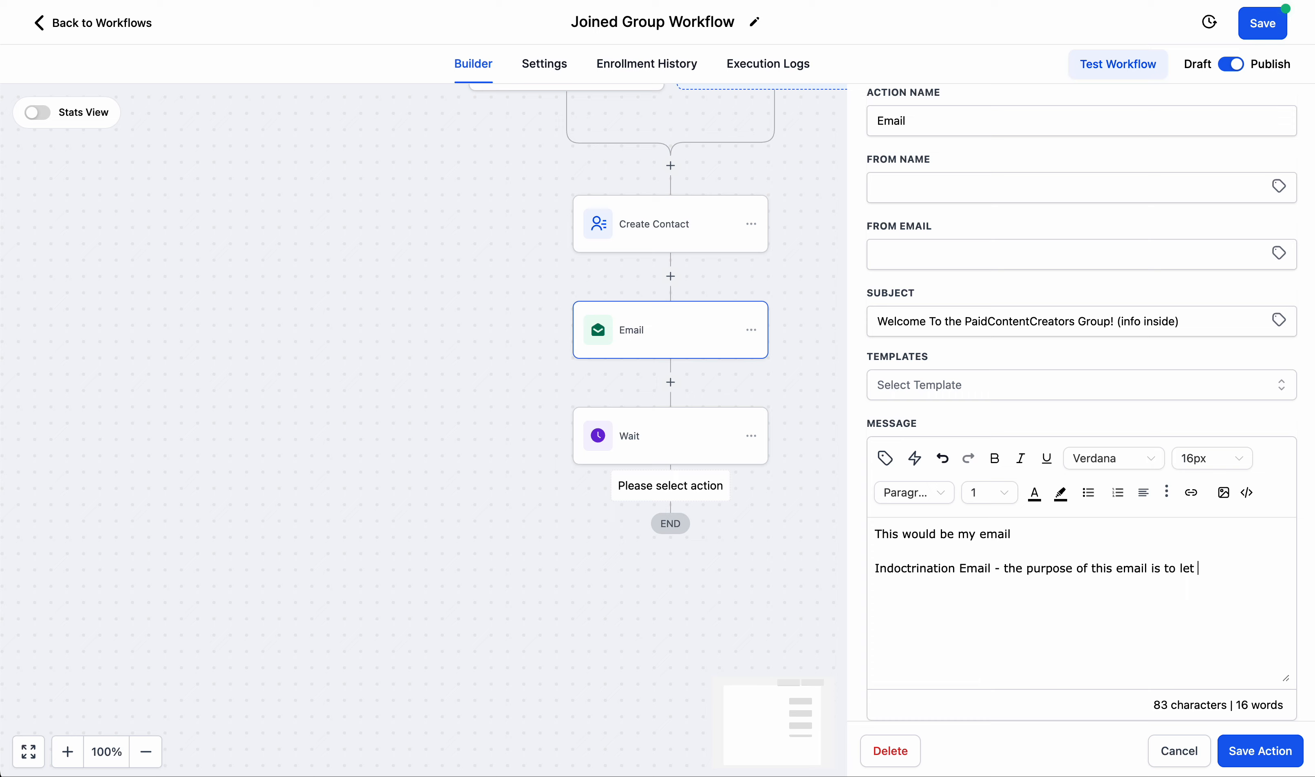
pyautogui.write('everyone know what we d')
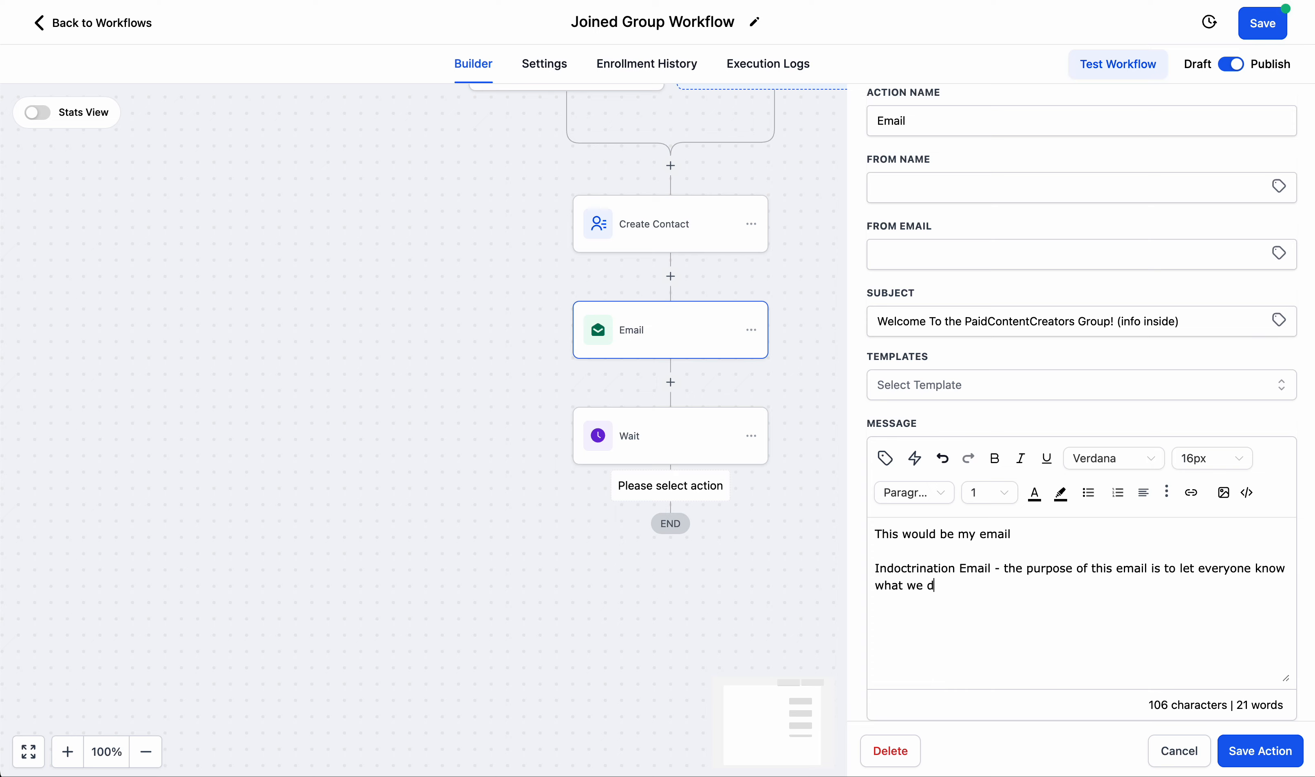
pyautogui.write('o in our group and the')
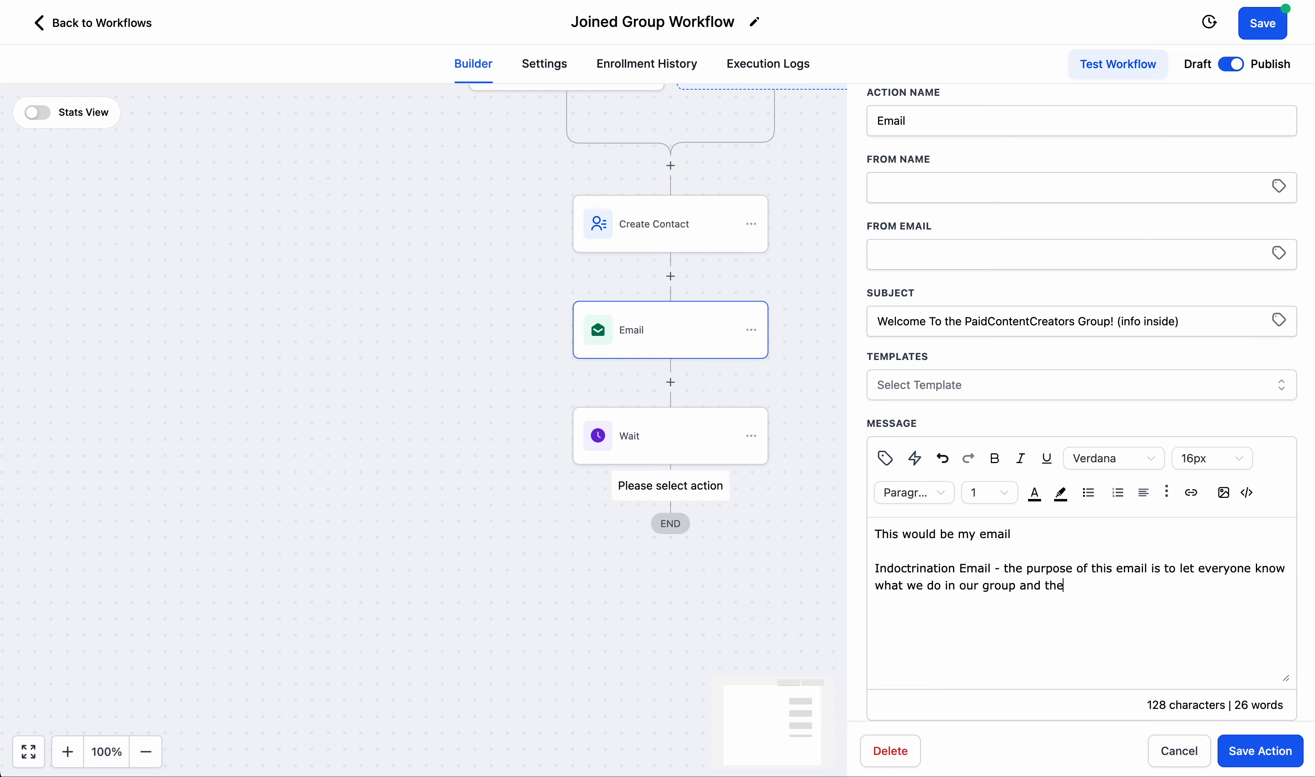
pyautogui.write(' purpose of the group.')
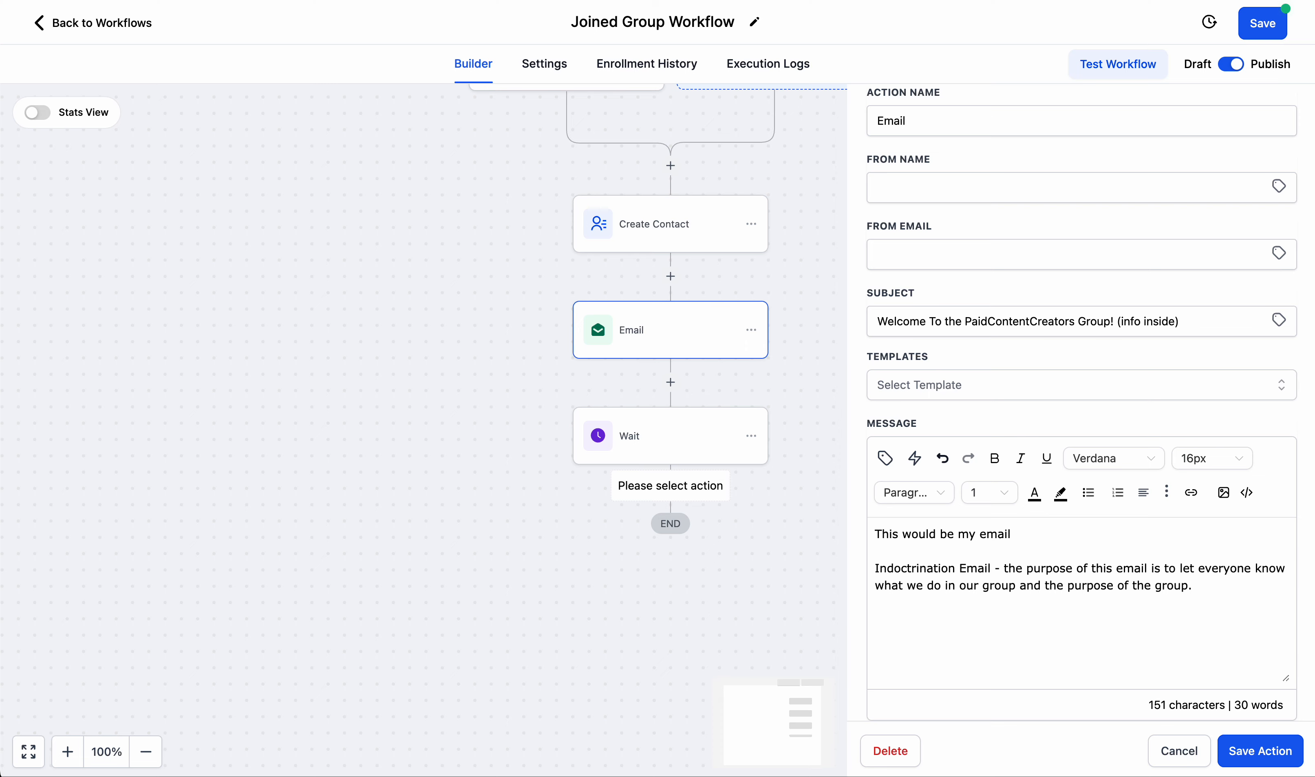
# Add to the email message: "We can cover what we've DONE in our group (show some existing posts you've made with good value).".
pyautogui.write("We can cover what we'")
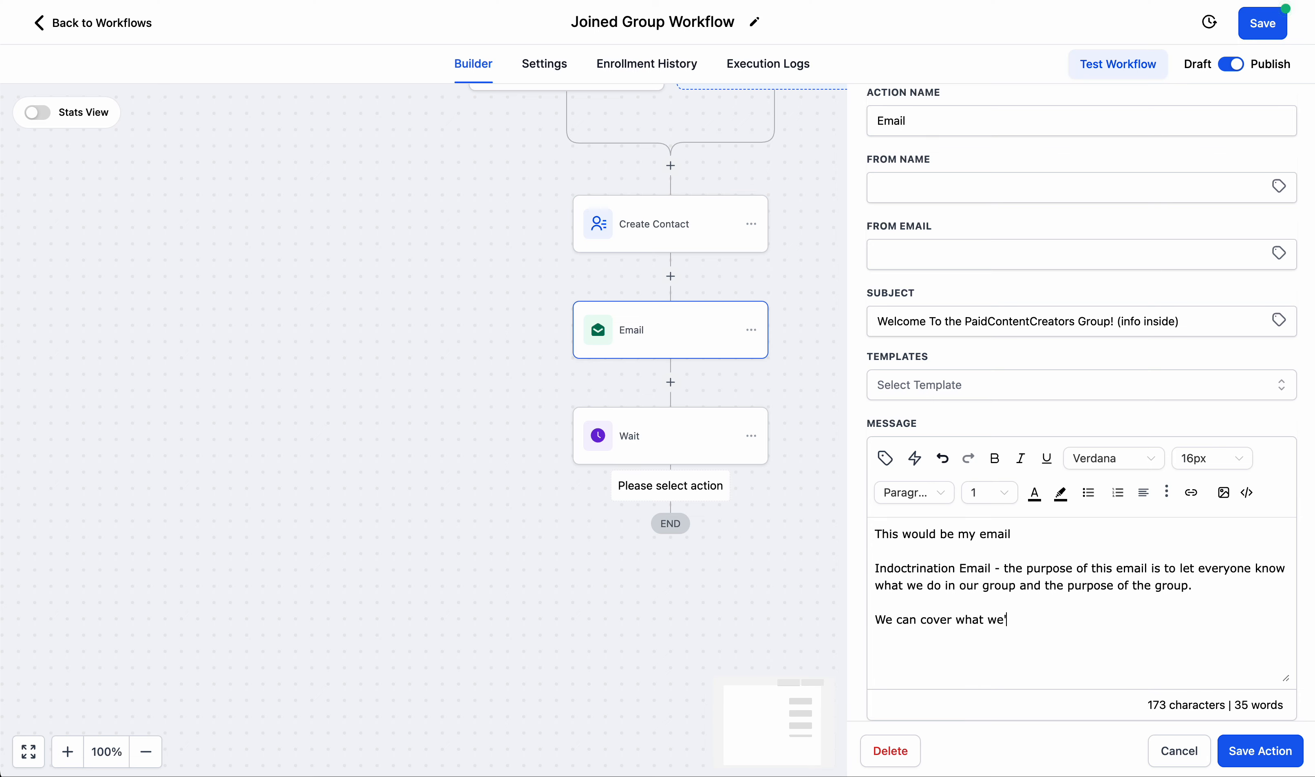
pyautogui.write('ve DONEin our')
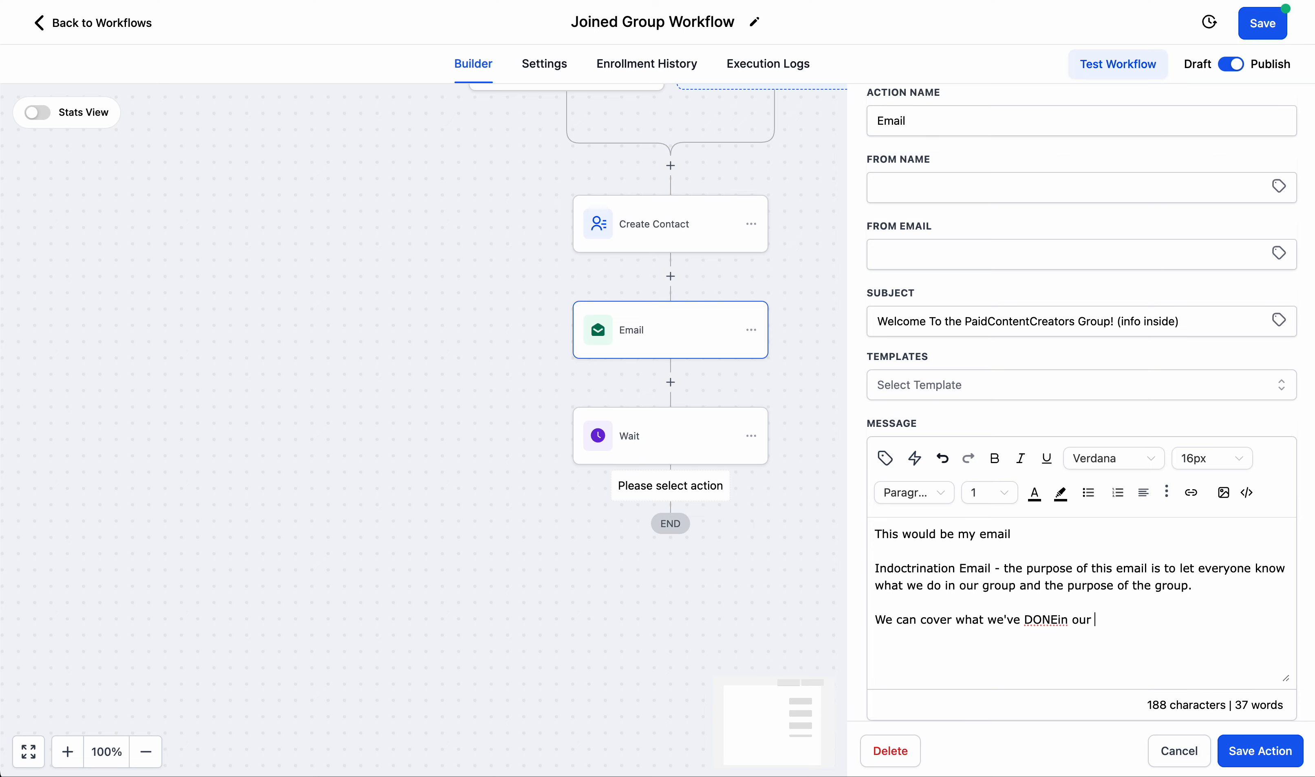
pyautogui.press('BackSpace')
pyautogui.press('BackSpace')
pyautogui.press('BackSpace')
pyautogui.press('BackSpace')
pyautogui.press('BackSpace')
pyautogui.press('BackSpace')
pyautogui.press('BackSpace')
pyautogui.write('in our grou')
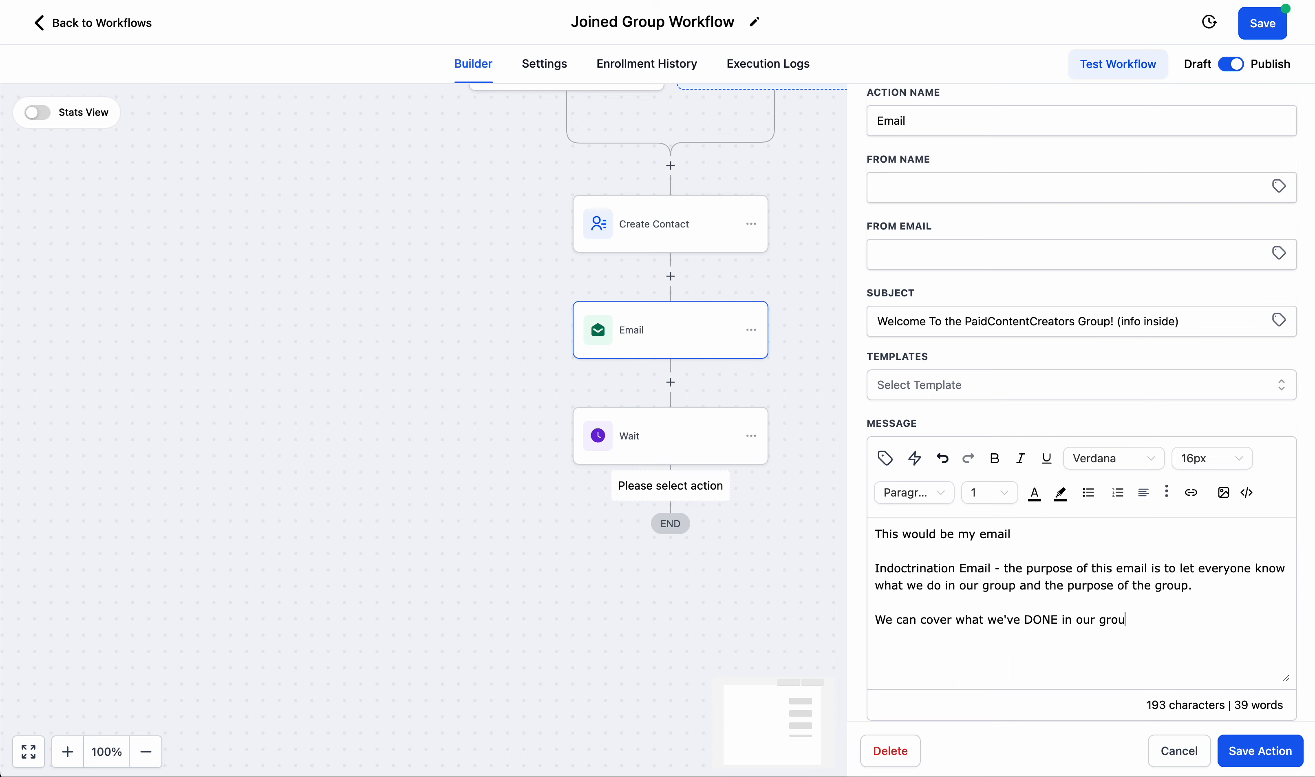
pyautogui.write('p (show some exis')
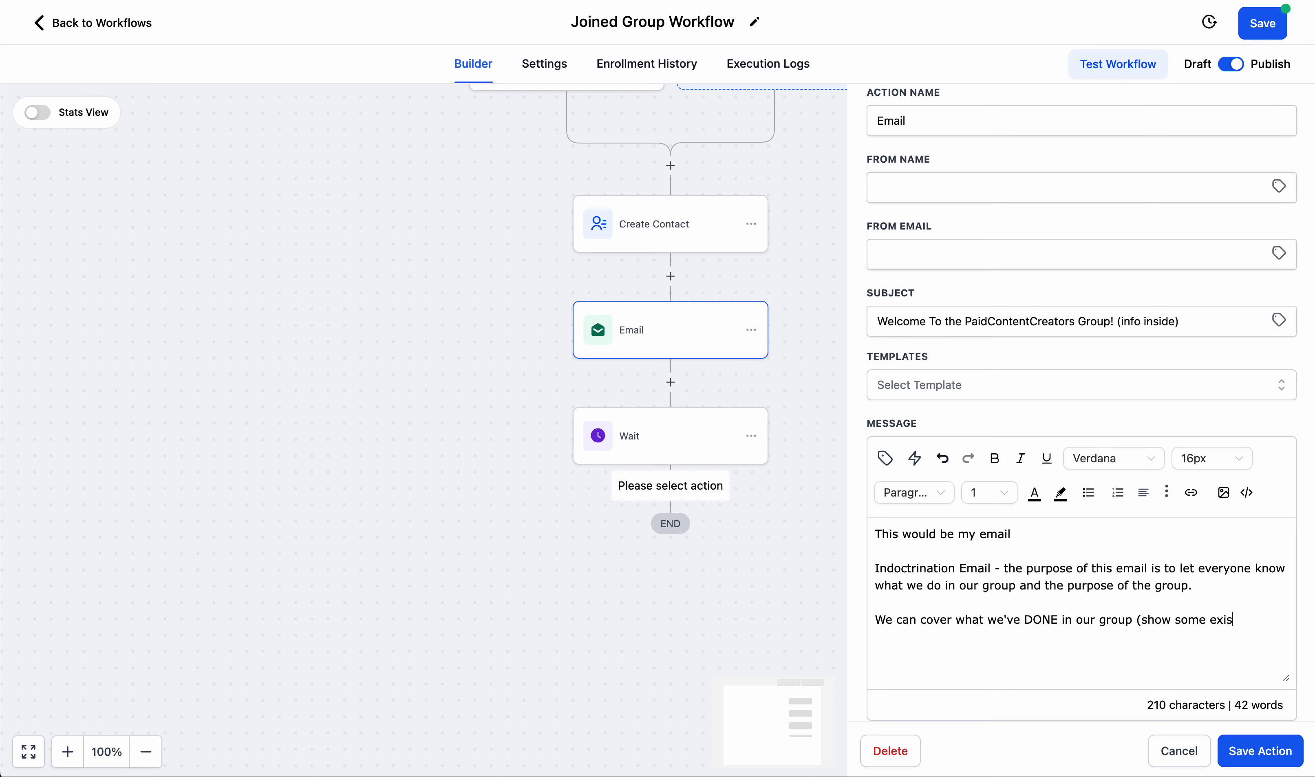
pyautogui.write("ting posts you'v")
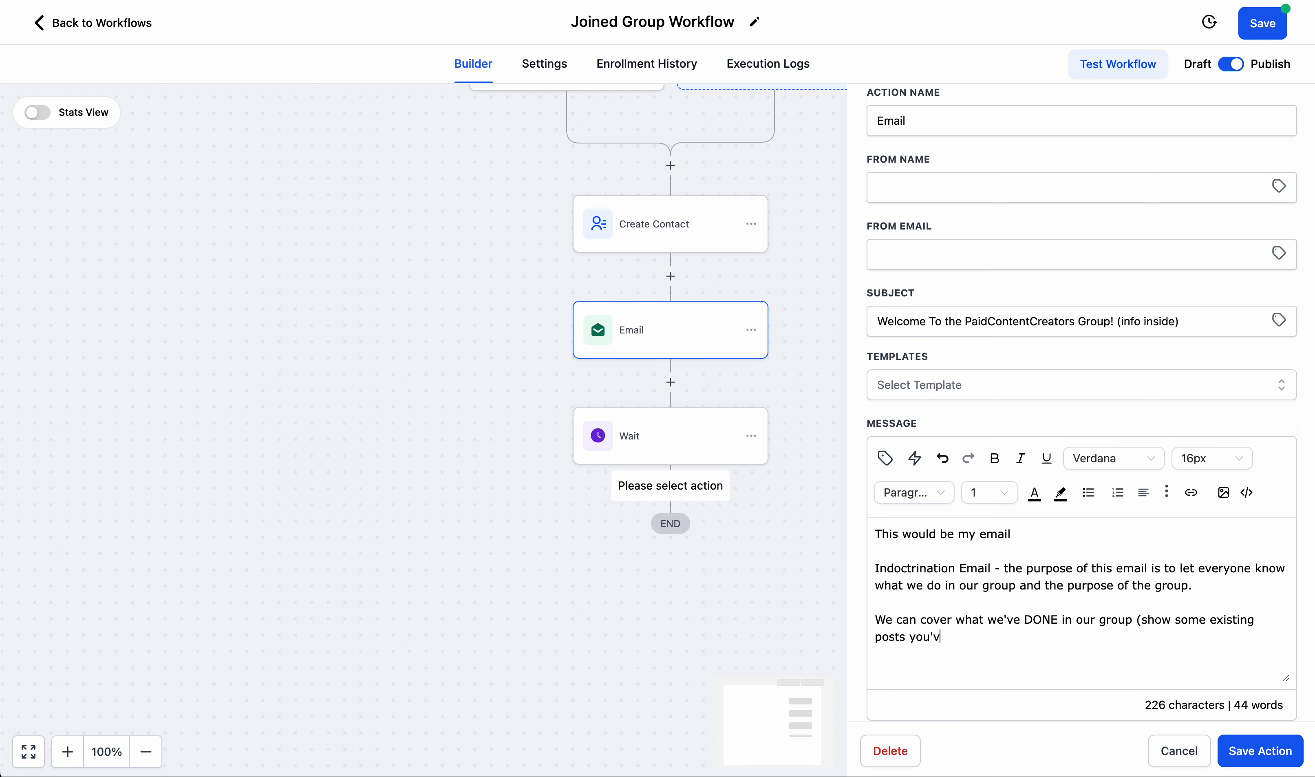
pyautogui.write('e made with good ')
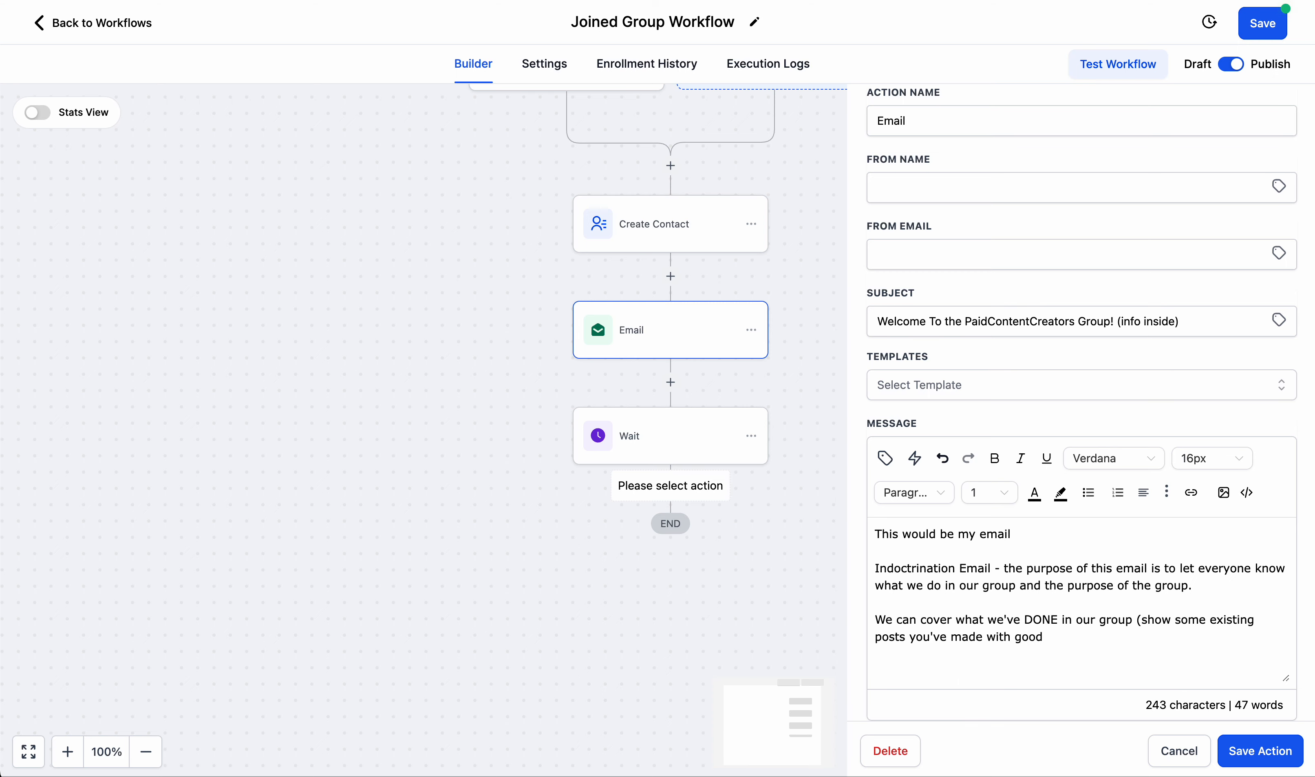
pyautogui.write('value).')
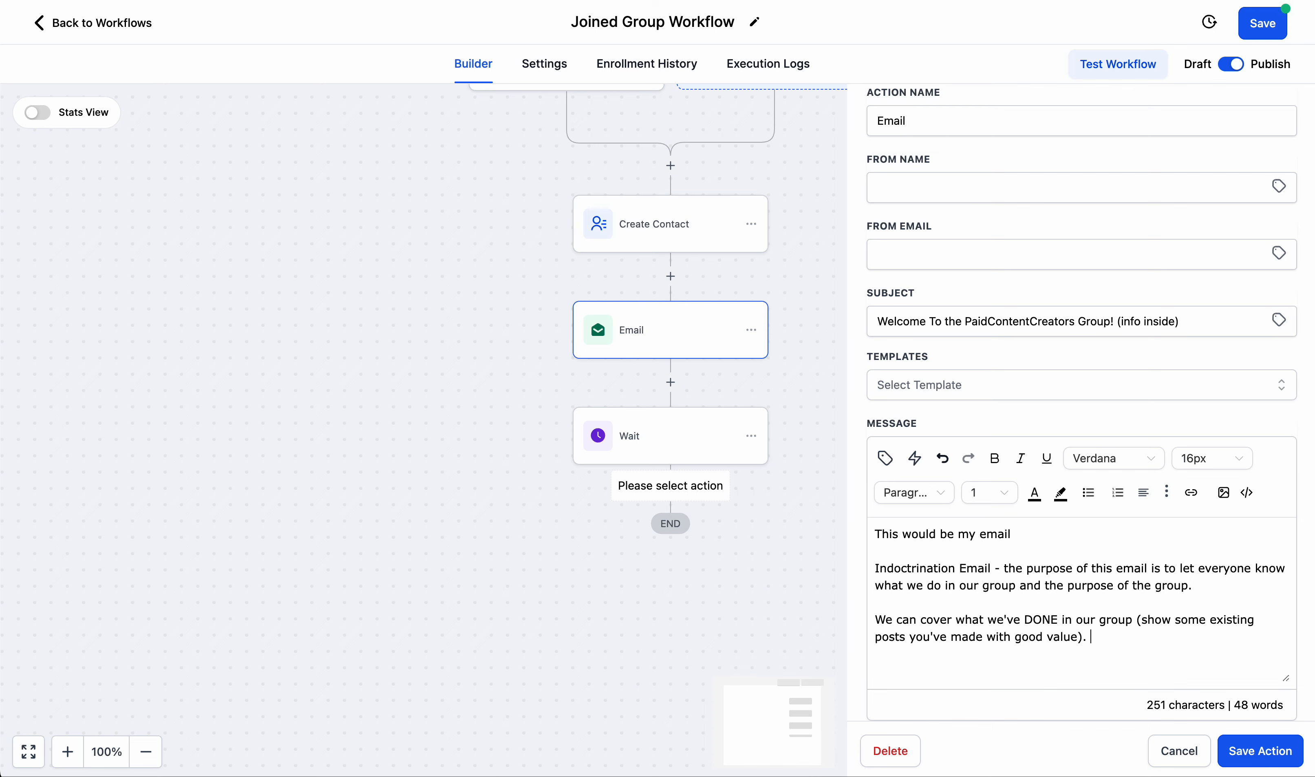
# Add to the message: "We can cover what we are DOING in our group (showcase the things that every member can and should do at all times)".
pyautogui.press('Return')
pyautogui.write('We can cover we')
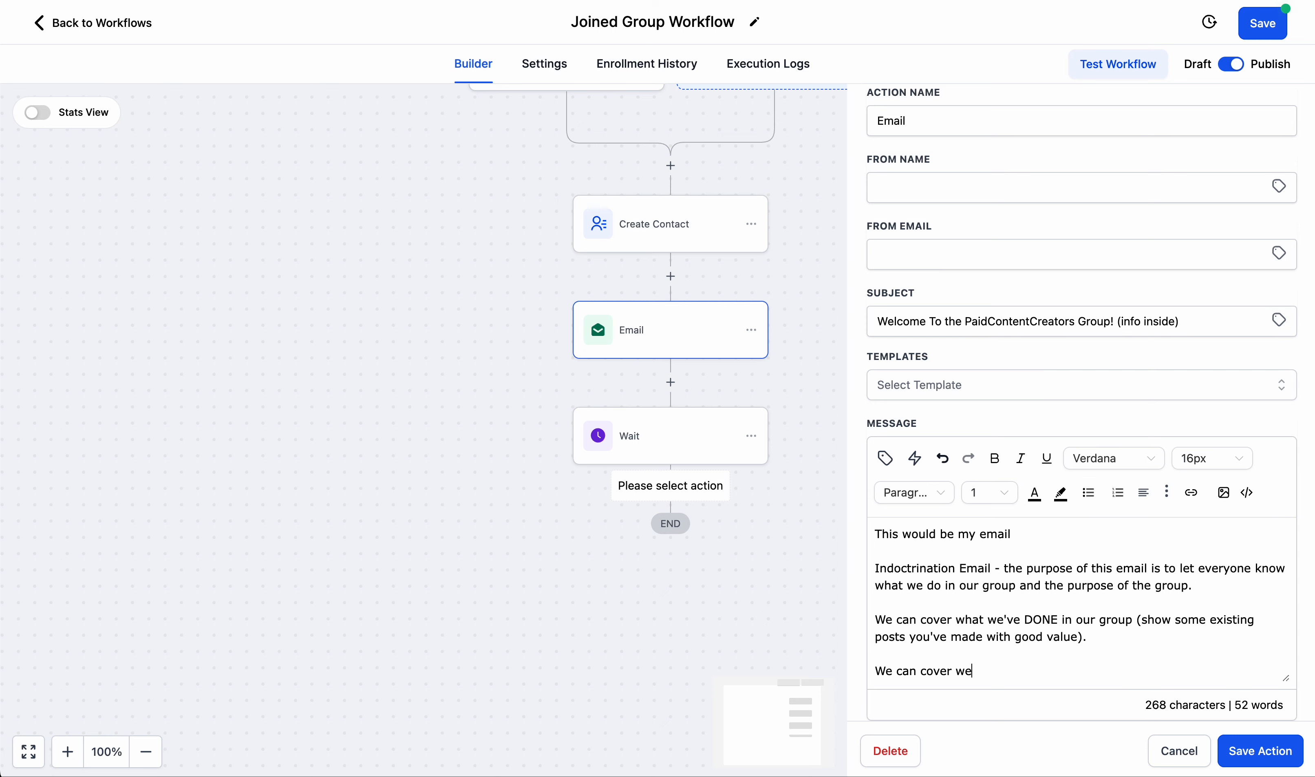
pyautogui.write('hat we are DOINGin ou')
pyautogui.press('BackSpace')
pyautogui.press('BackSpace')
pyautogui.press('BackSpace')
pyautogui.press('BackSpace')
pyautogui.write('n ')
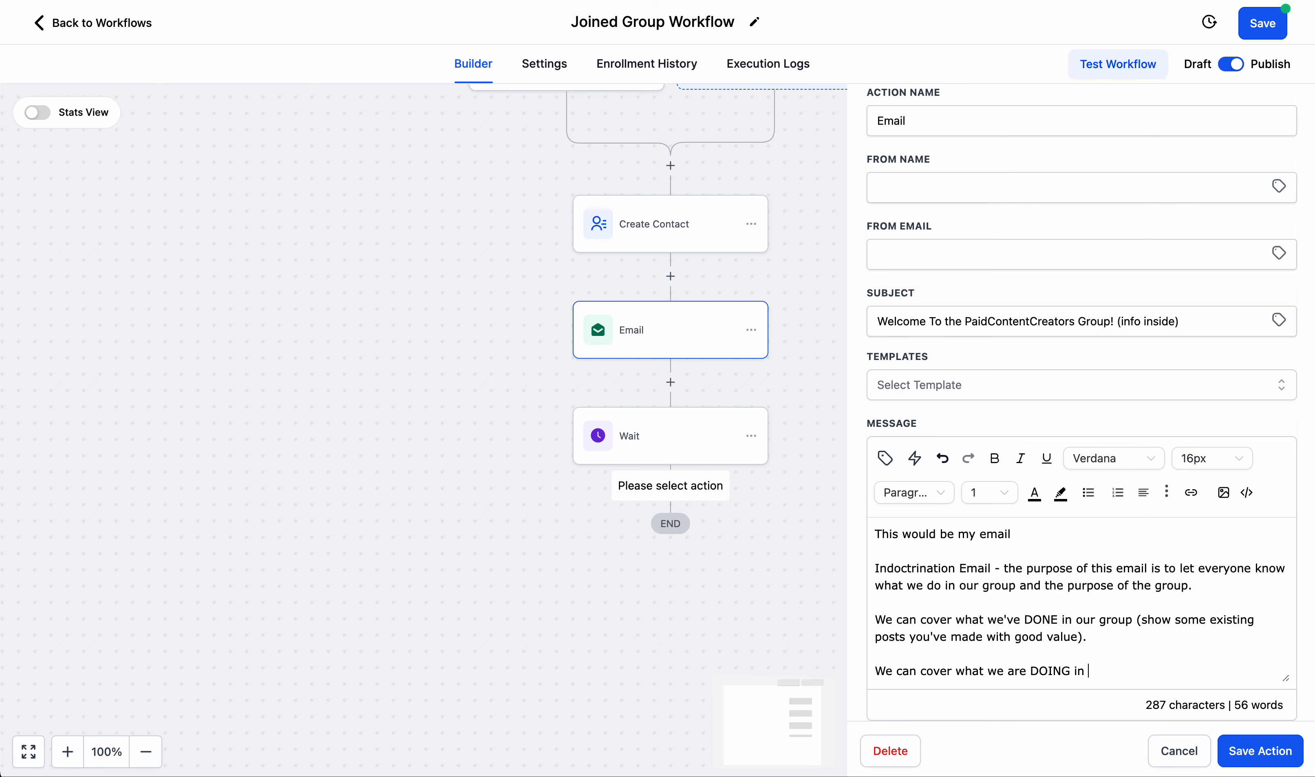
pyautogui.write('our group (showcase the t')
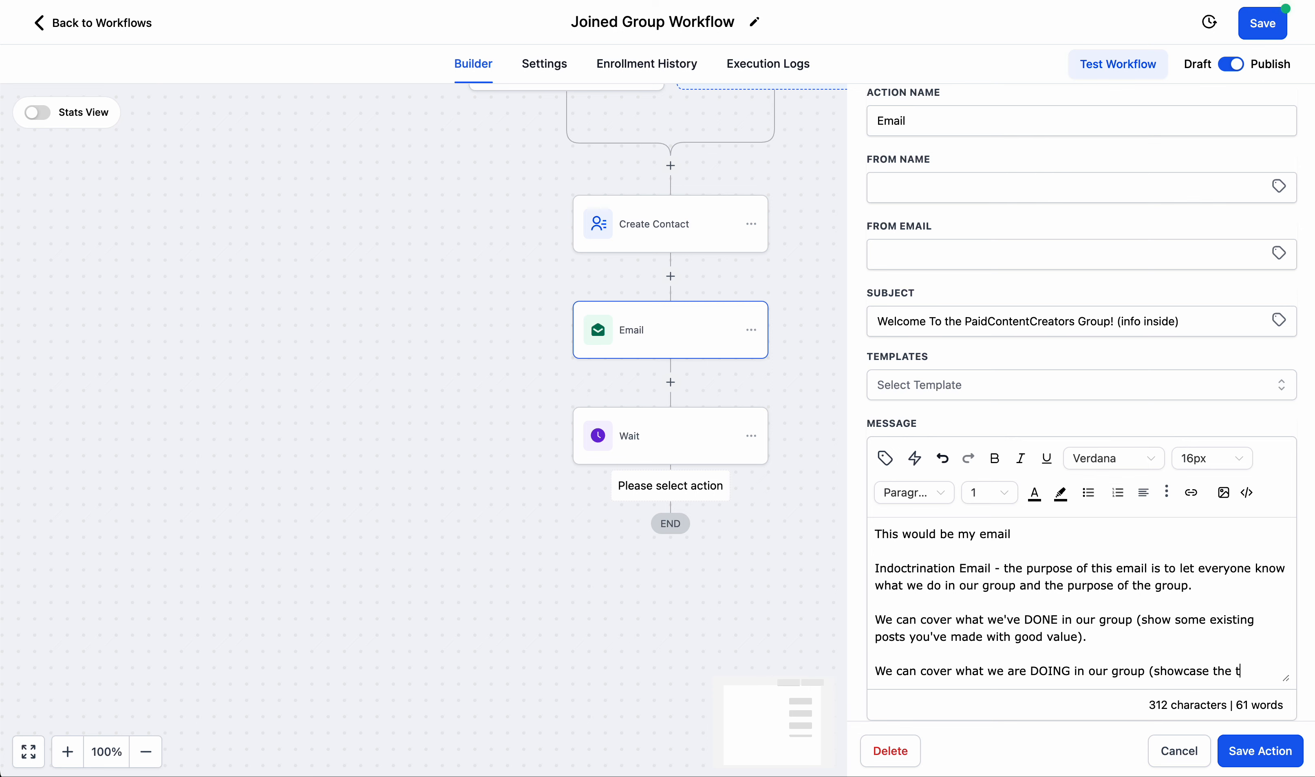
pyautogui.write('hings that every mem')
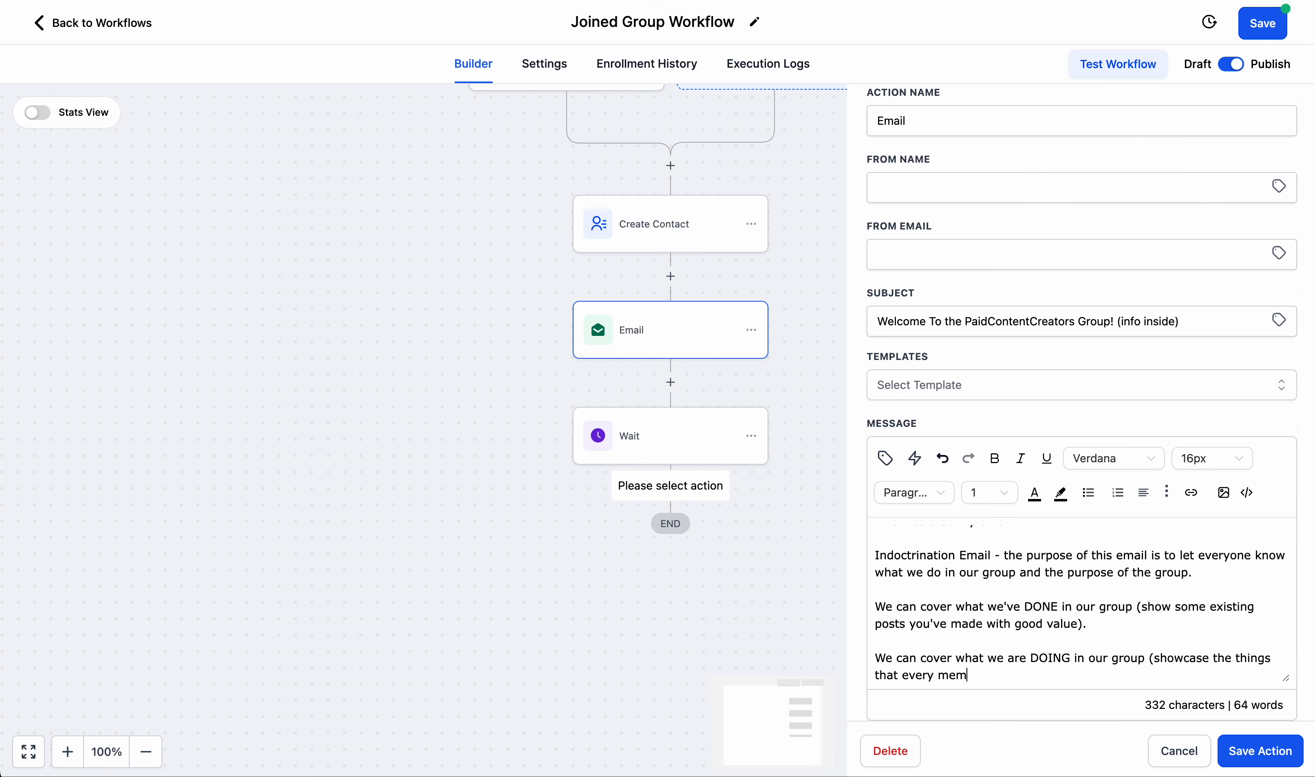
pyautogui.write('ber can and sho')
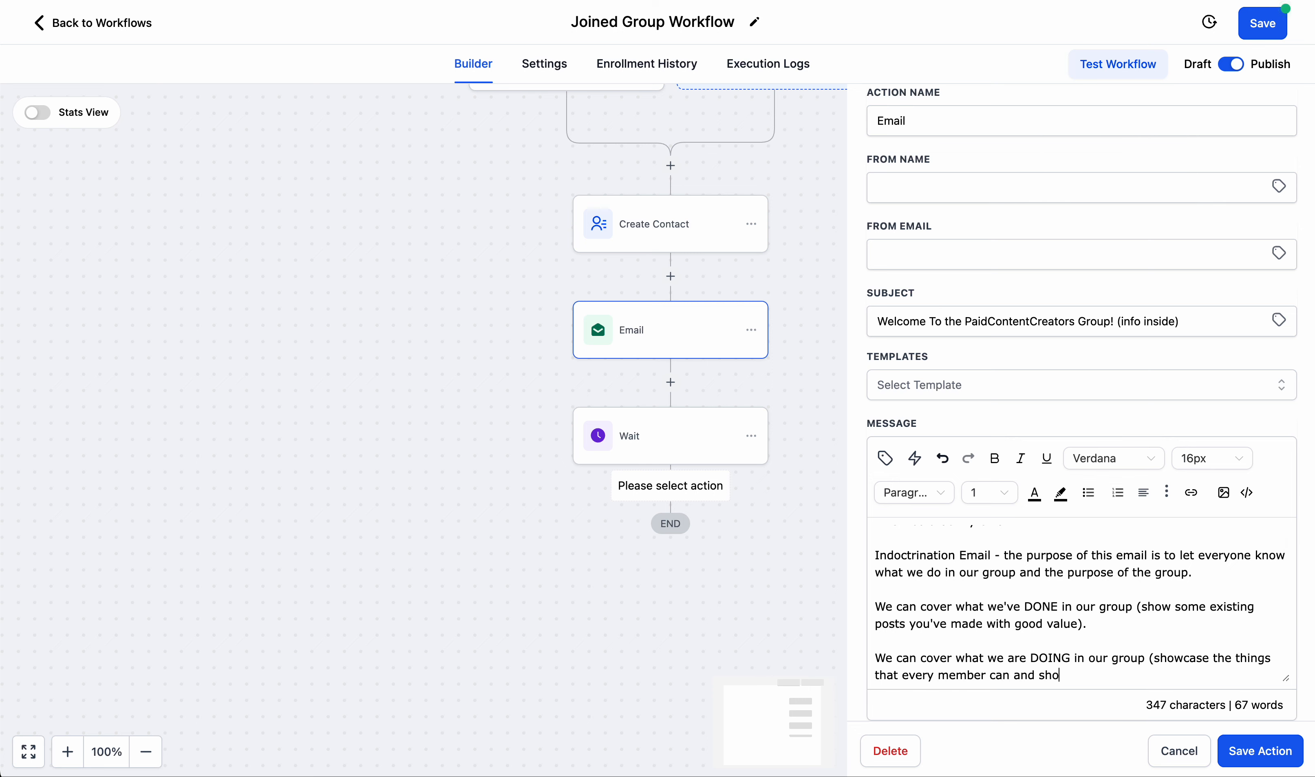
pyautogui.write('uld do at all times)  ')
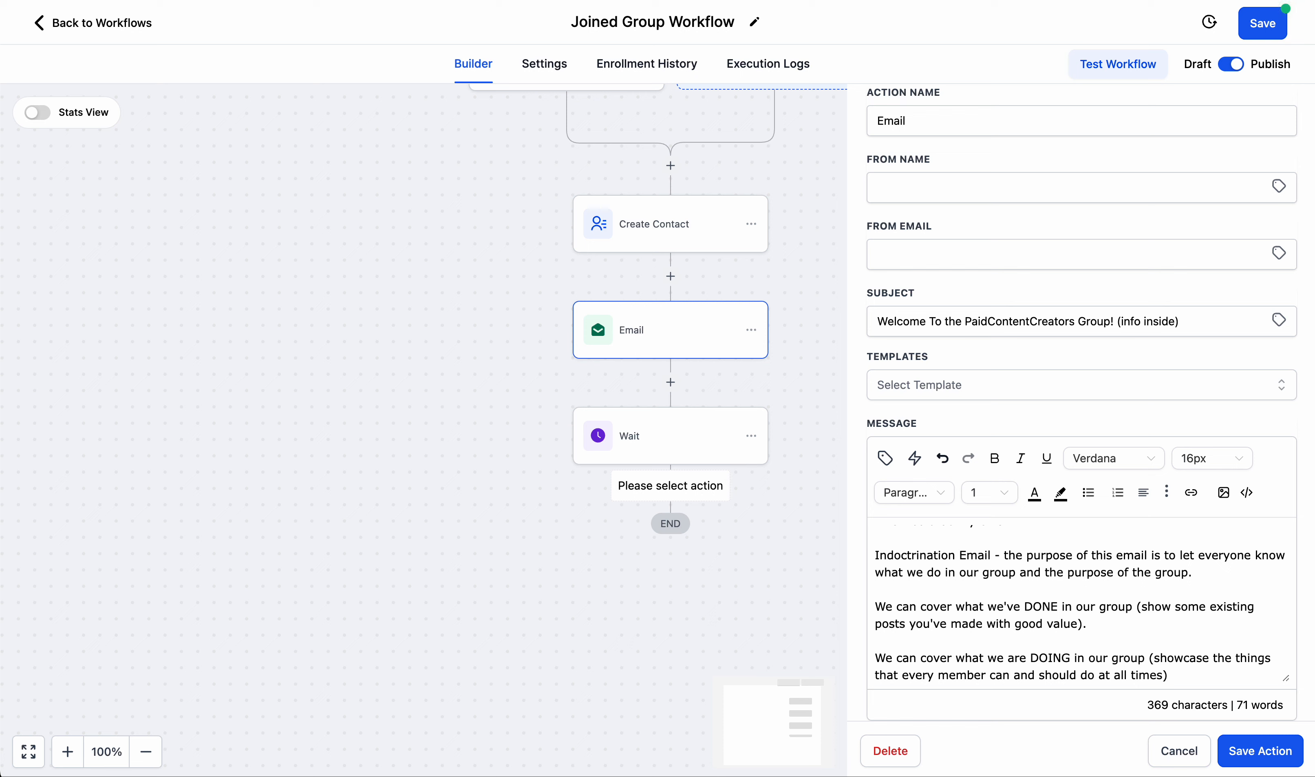
pyautogui.write('We can cover ')
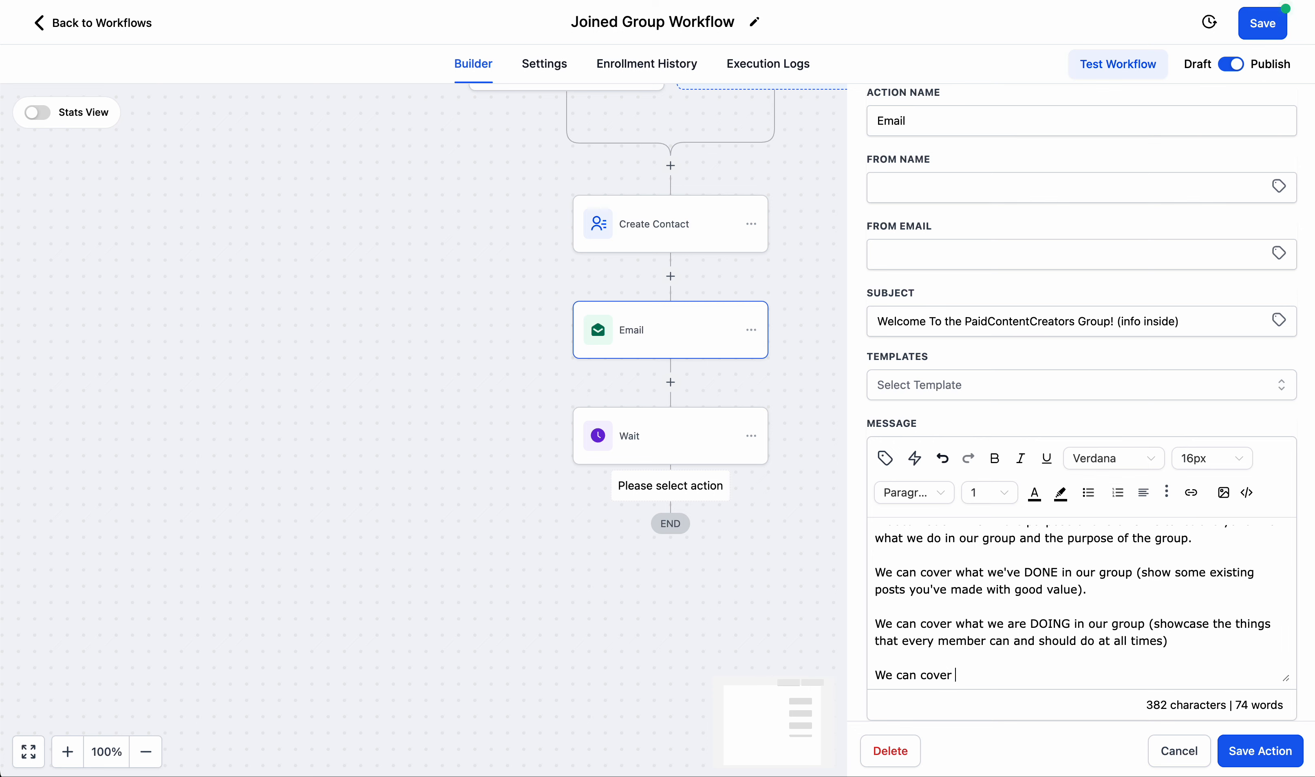
pyautogui.write('what we are GOIN')
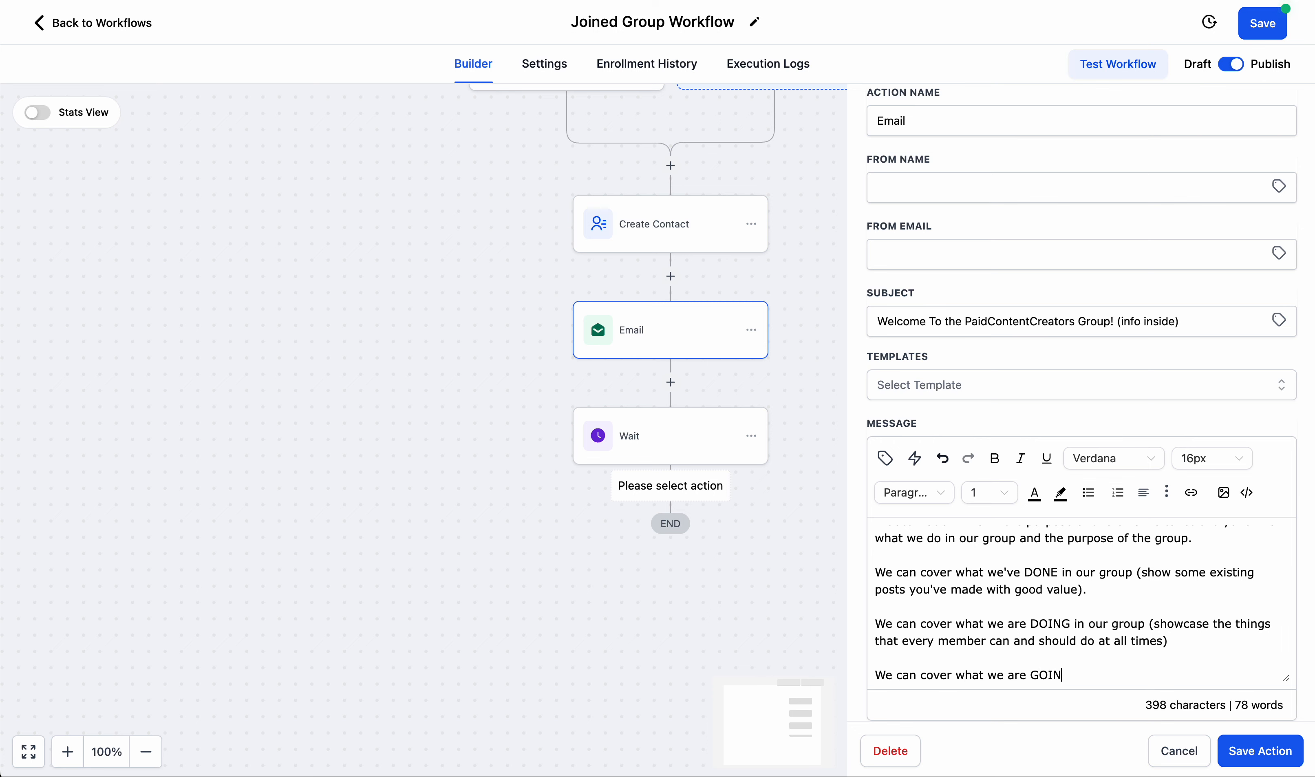
pyautogui.write('GTODO in')
# Add to the message: "We can cover what we are GOINGTODO in our group (showcase the main goals for group members).".
pyautogui.press('BackSpace')
pyautogui.press('BackSpace')
pyautogui.press('BackSpace')
pyautogui.write('in our group ')
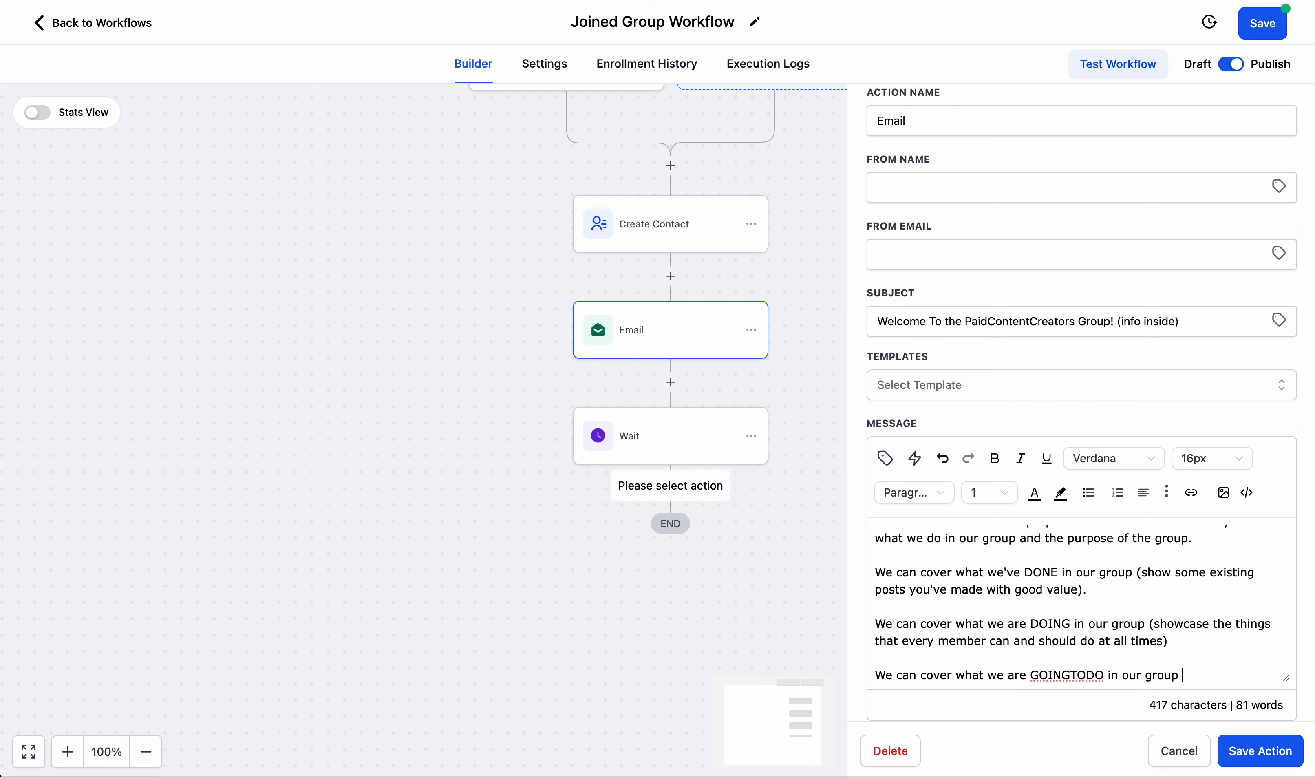
pyautogui.write('(showcas')
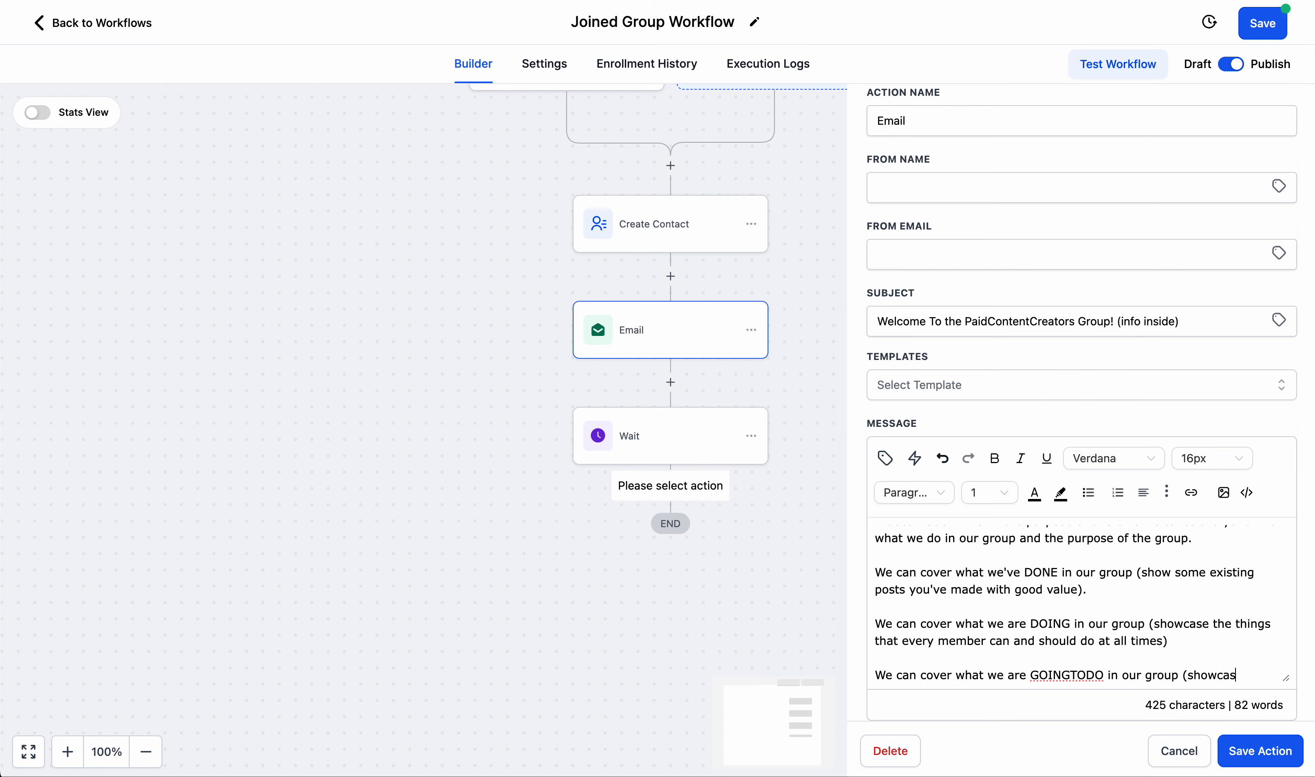
pyautogui.write('e themain goals')
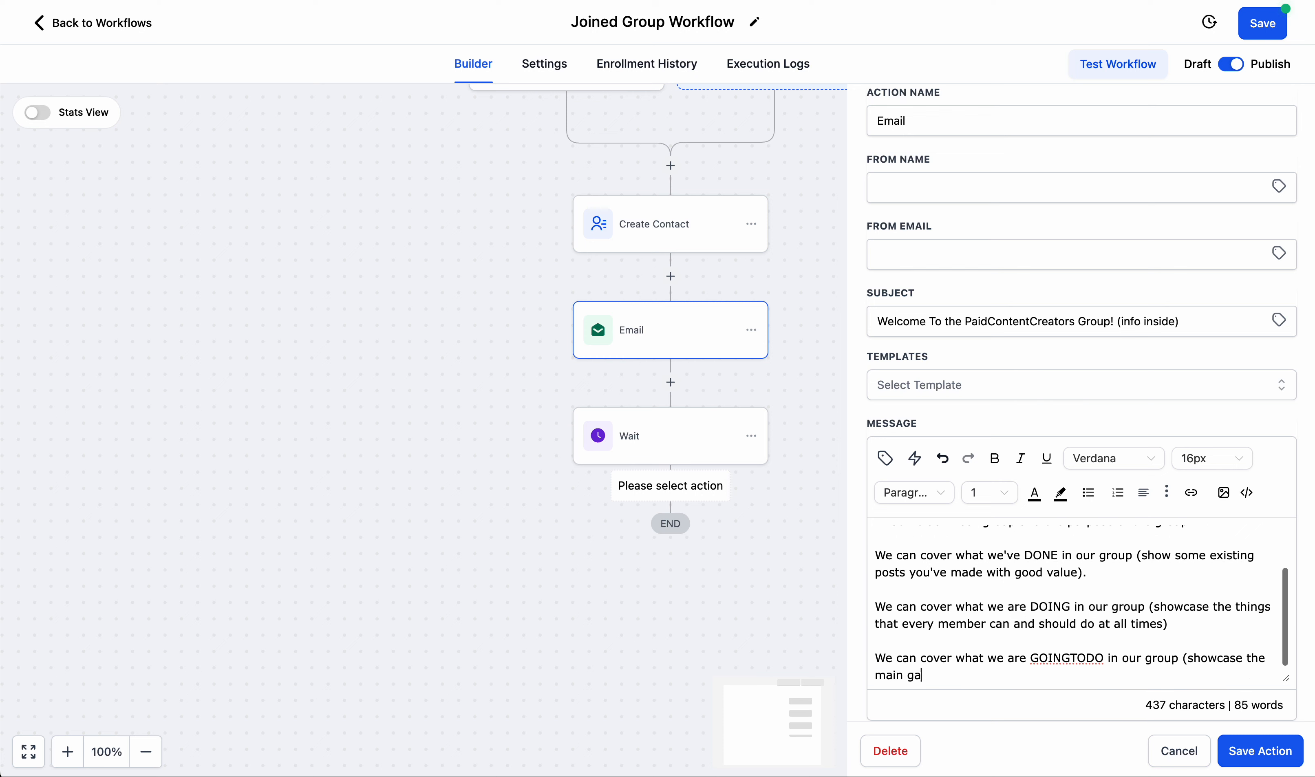
pyautogui.press('BackSpace')
pyautogui.press('BackSpace')
pyautogui.press('BackSpace')
pyautogui.press('BackSpace')
pyautogui.write('oals for ')
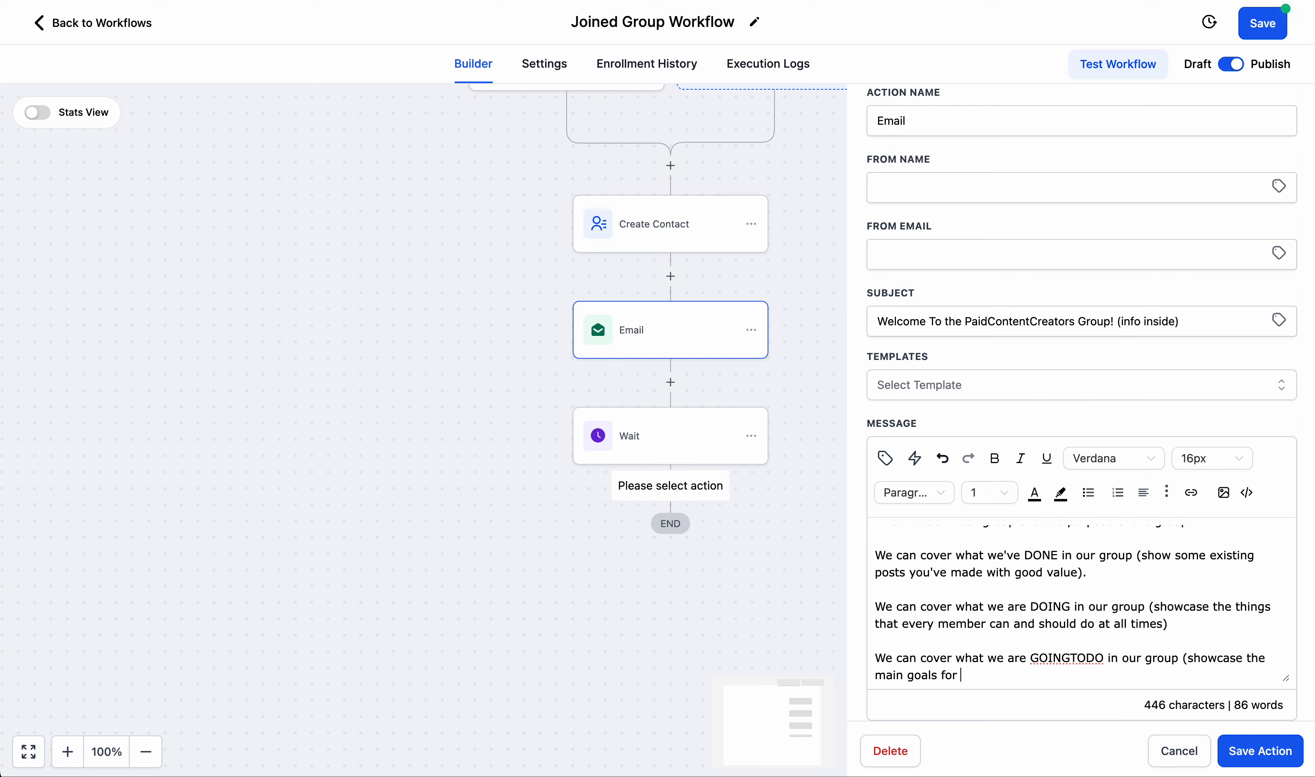
pyautogui.write('group members)')
# End the message with "Then we will link to the main training program that we recommend." and save the Email action.
pyautogui.press('Return')
pyautogui.press('Return')
pyautogui.write('Then we will link to ')
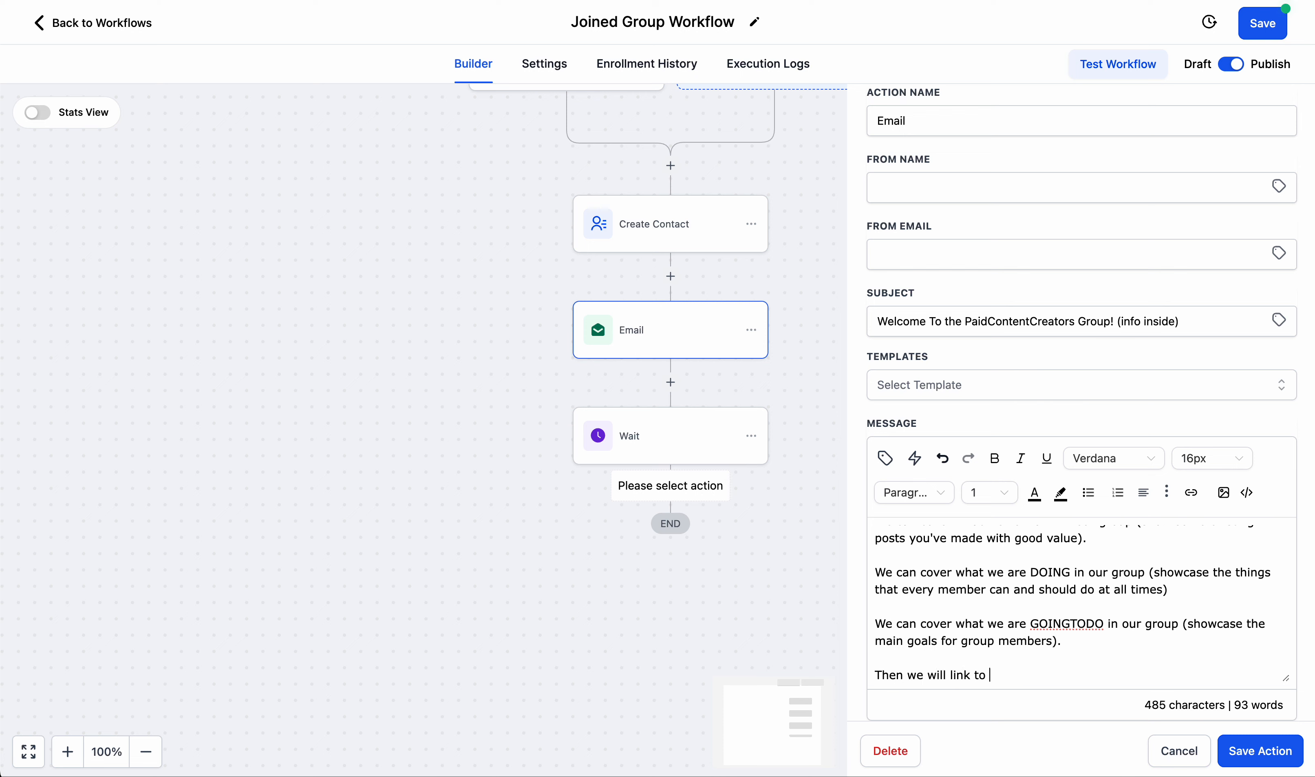
pyautogui.write('the main training program that we')
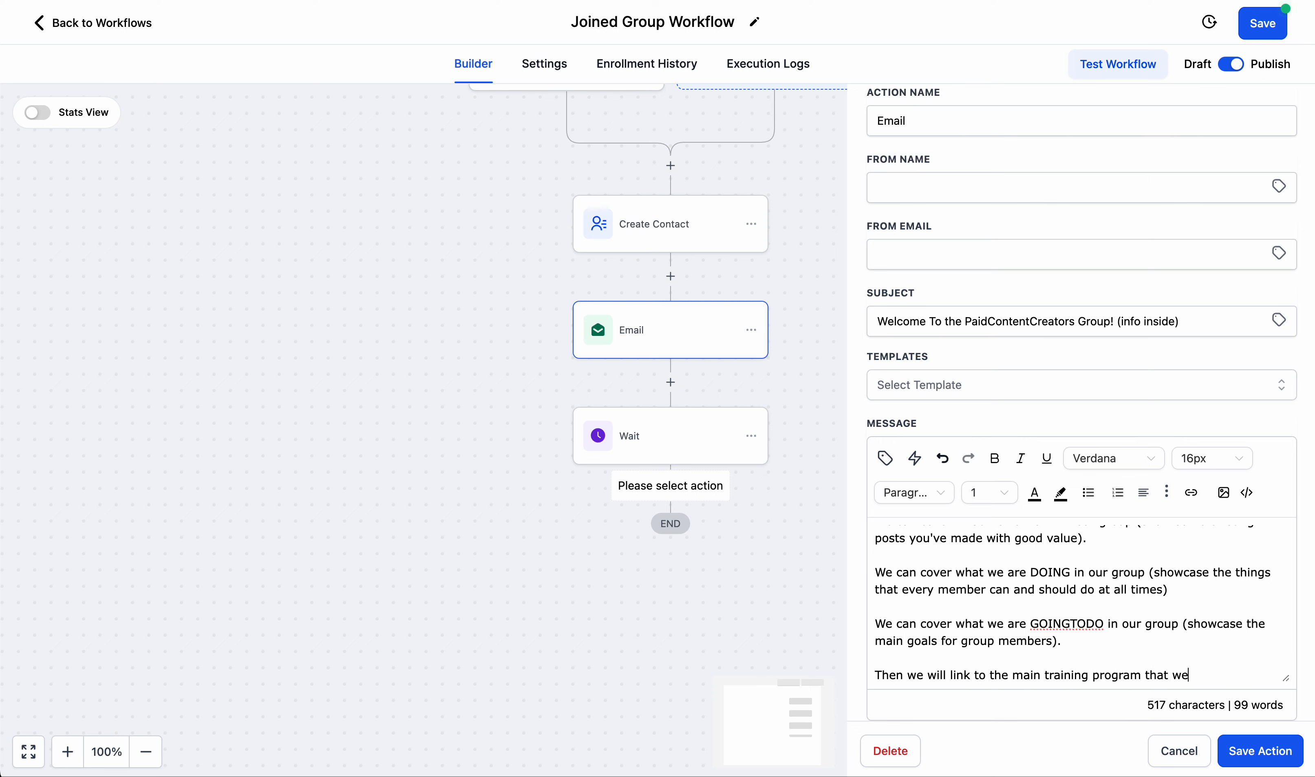
pyautogui.write(' recommend.')
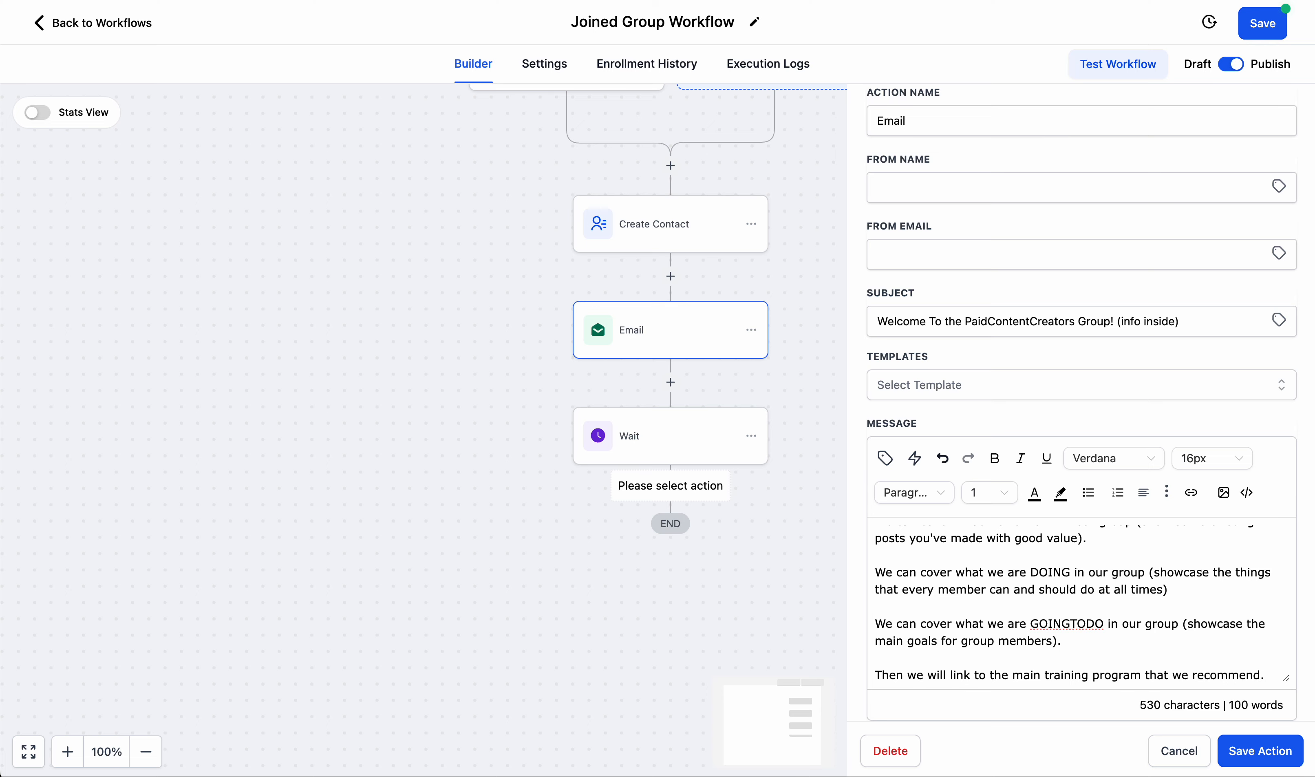
pyautogui.click(1251, 751)
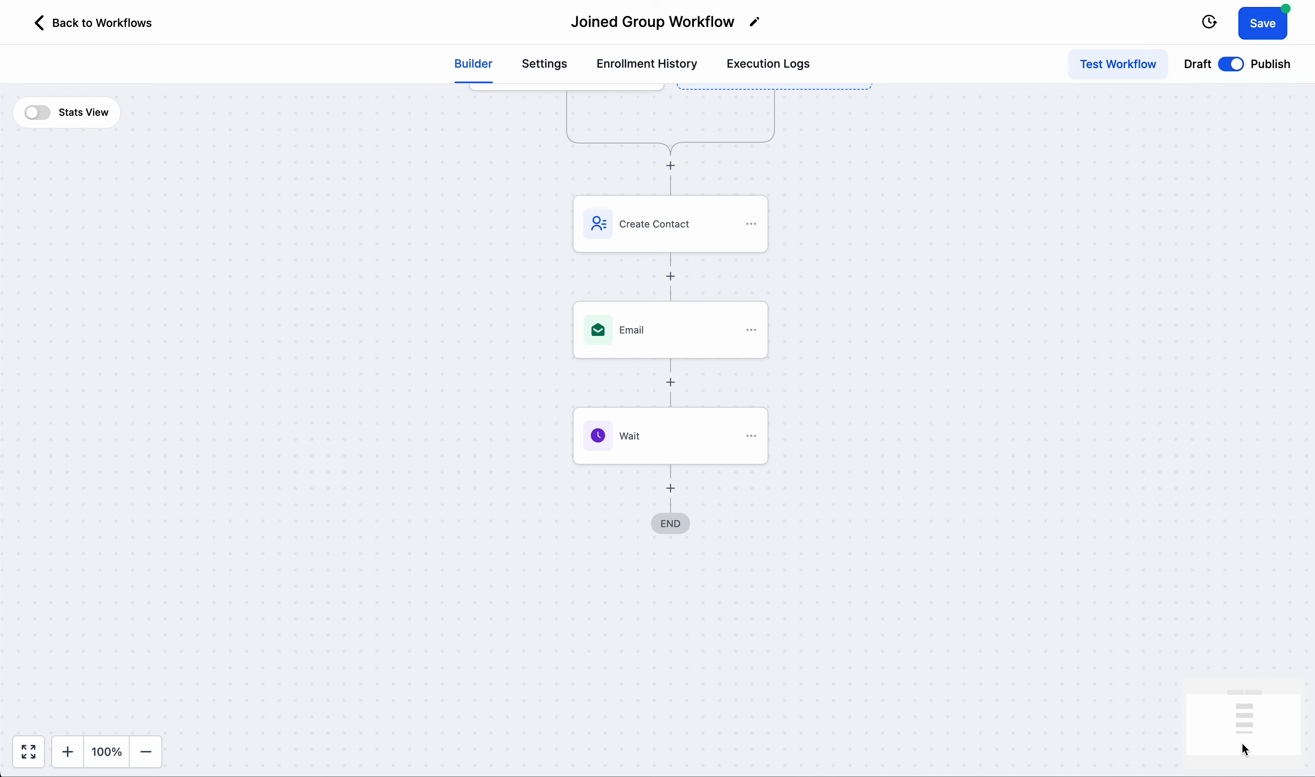
# Add a second Send Email action after the Wait step.
pyautogui.click(672, 489)
pyautogui.scroll(-10, 979, 517)
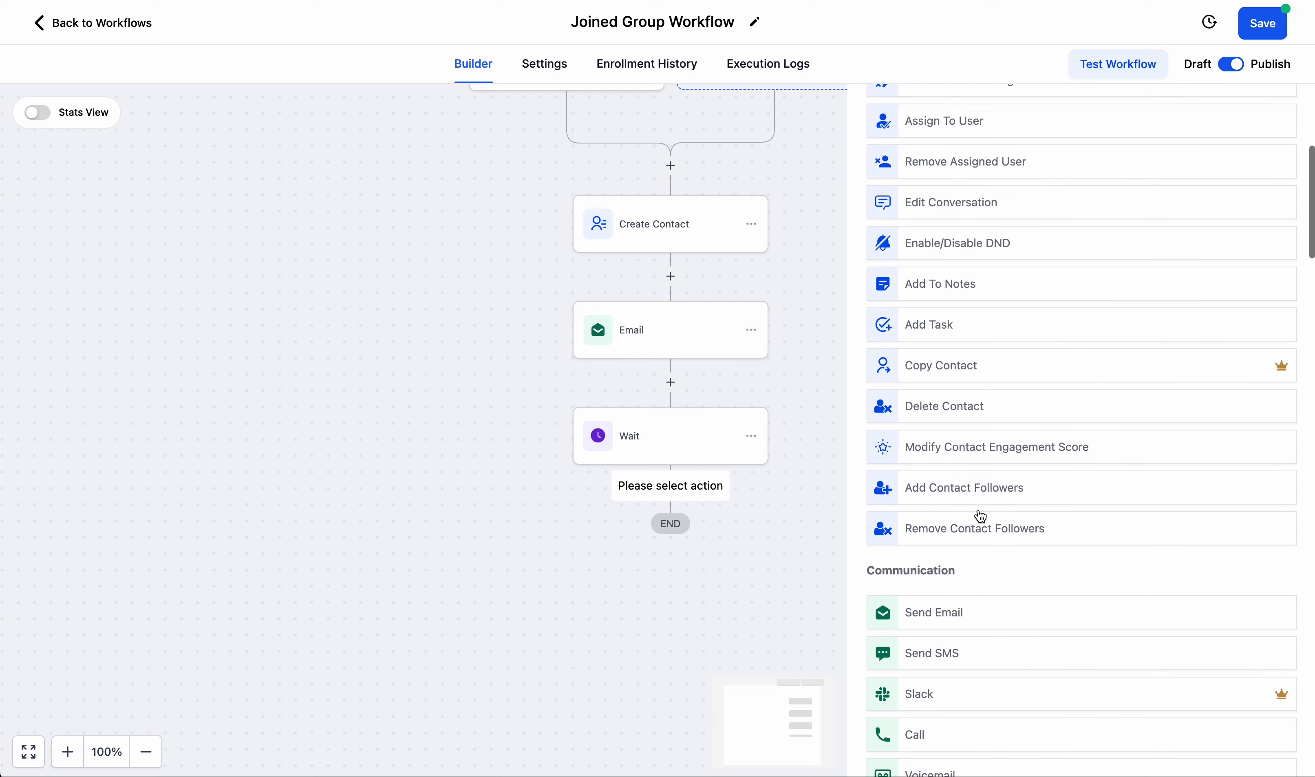
pyautogui.click(956, 464)
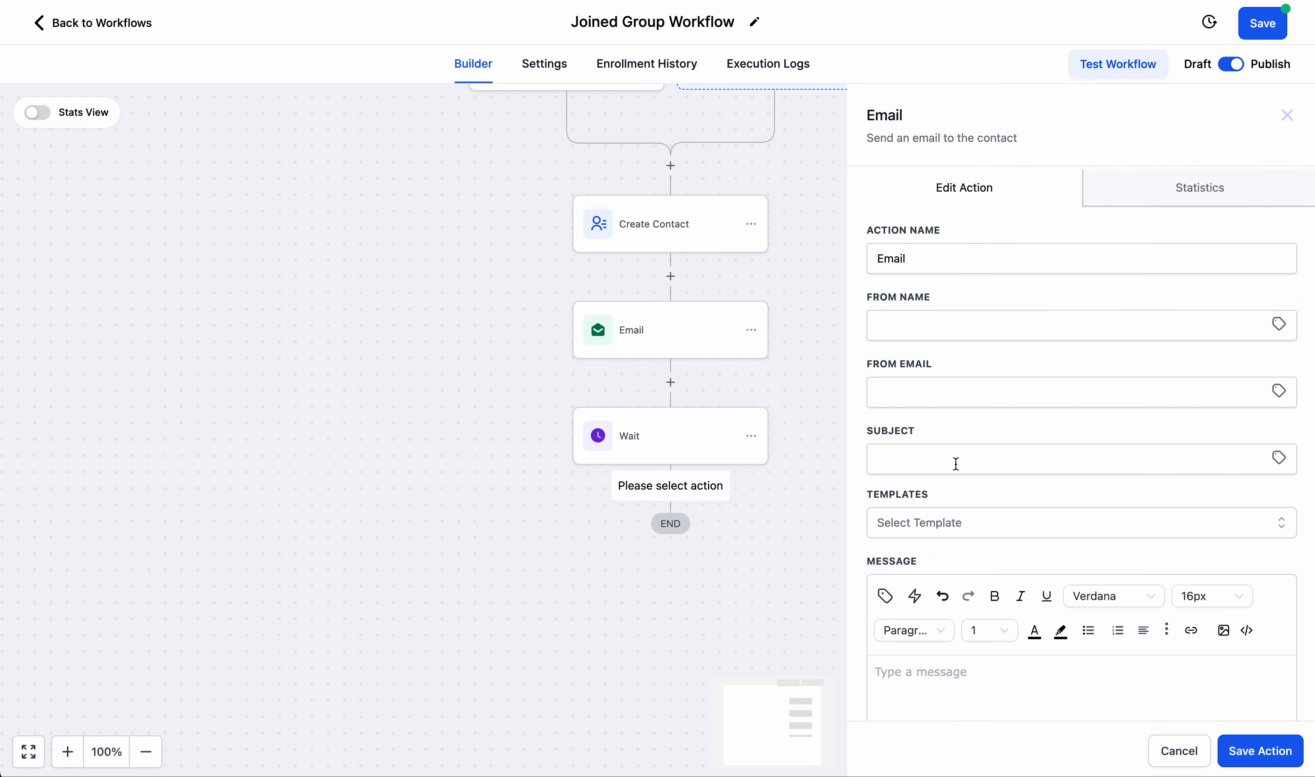
# Enter "In this email I could tell my story a bit more." as the new email's message.
pyautogui.click(981, 698)
pyautogui.write('In this email Icould')
pyautogui.press('BackSpace')
pyautogui.write('could te')
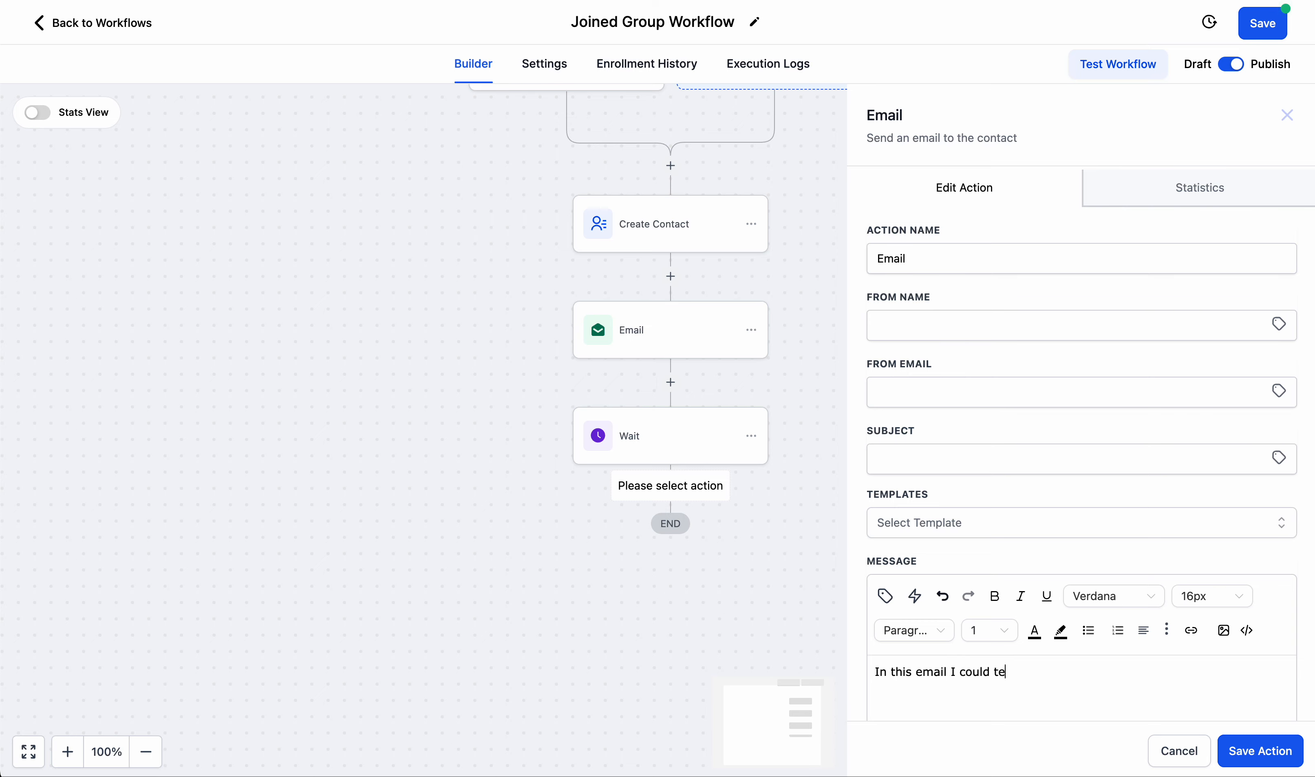
pyautogui.write('ll my story a b')
pyautogui.press('BackSpace')
pyautogui.write('bit more.')
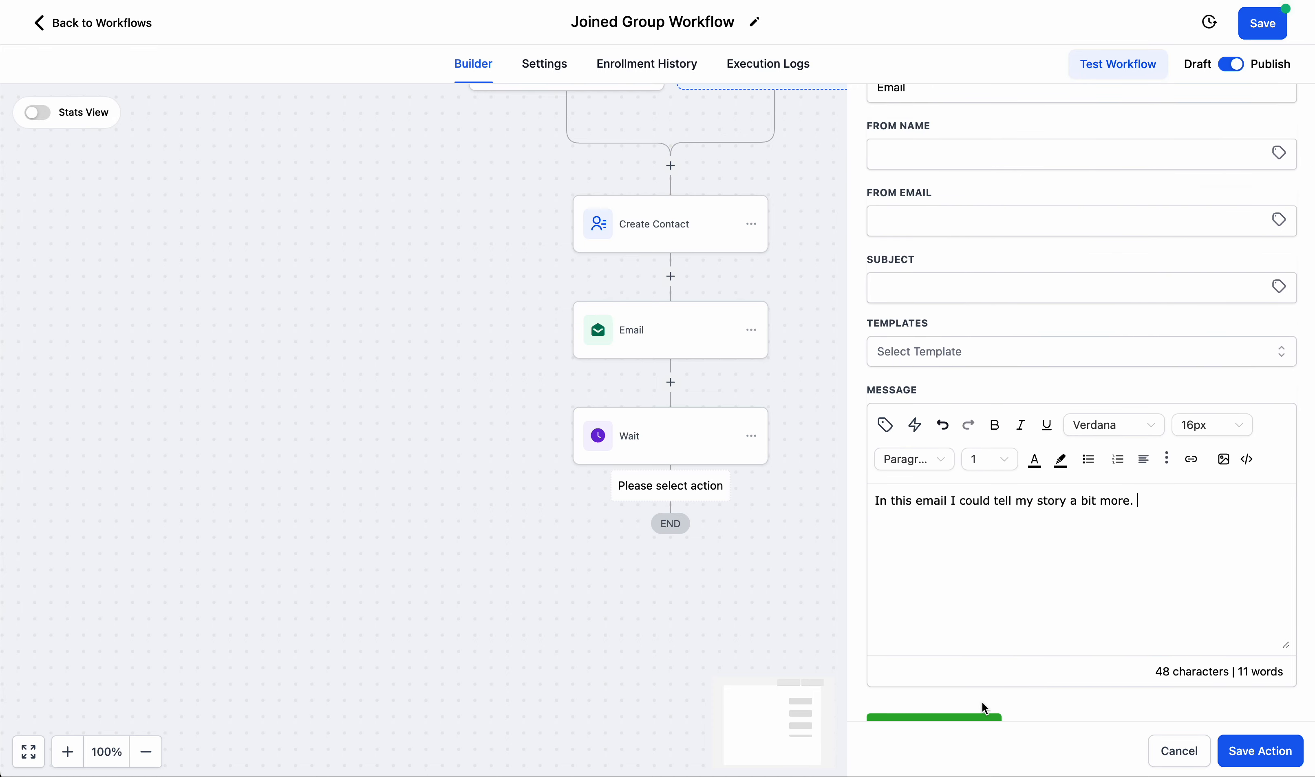
# Add a new paragraph to the message: Use a phrase like "Oh, I forgot to tell you".
pyautogui.press('Return')
pyautogui.press('Return')
pyautogui.write('Use a phrase l')
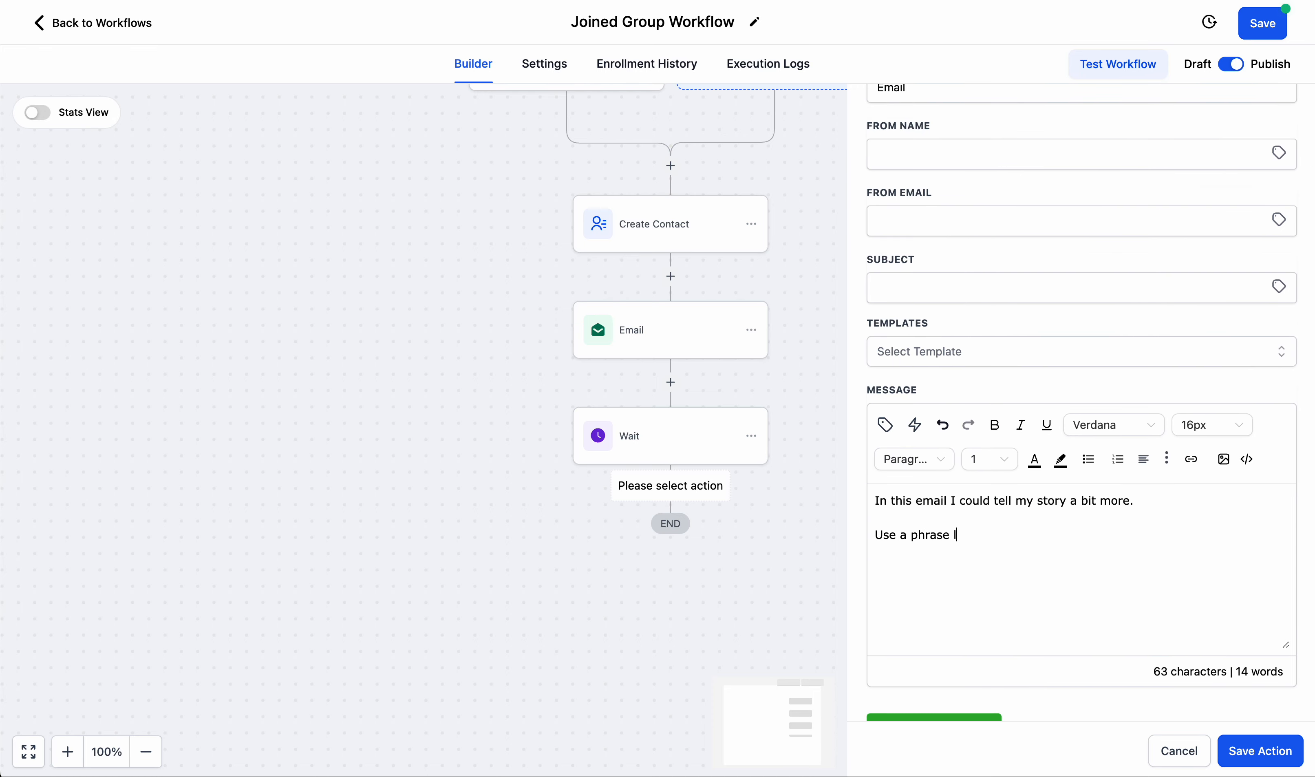
pyautogui.write('ike "Oh, I fo')
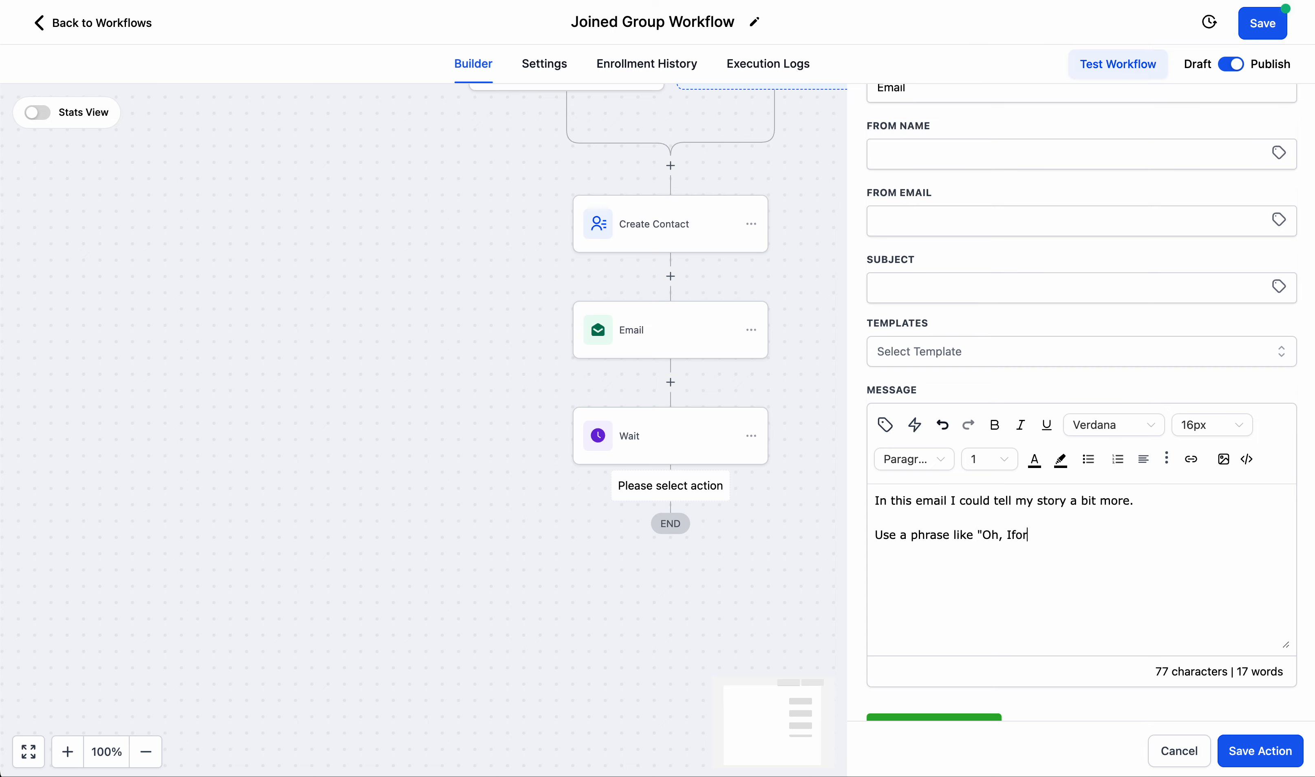
pyautogui.write('r')
pyautogui.press('BackSpace')
pyautogui.press('BackSpace')
pyautogui.press('BackSpace')
pyautogui.write('g')
pyautogui.press('BackSpace')
pyautogui.write('forgot to tell you"')
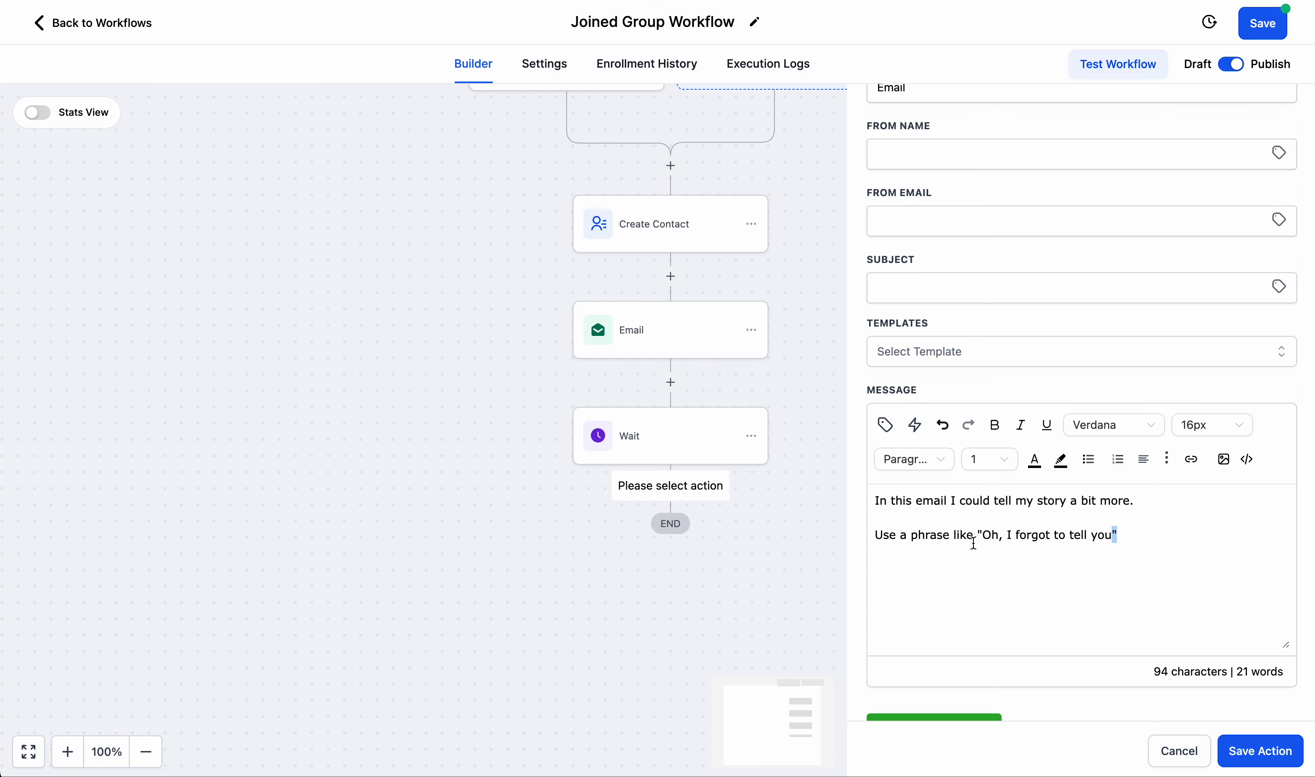
# Copy the phrase "Oh, I forgot to tell you" from the message into the email's subject.
pyautogui.moveTo(1113, 537); pyautogui.dragTo(985, 537)
pyautogui.hotkey('ctrl', 'c')
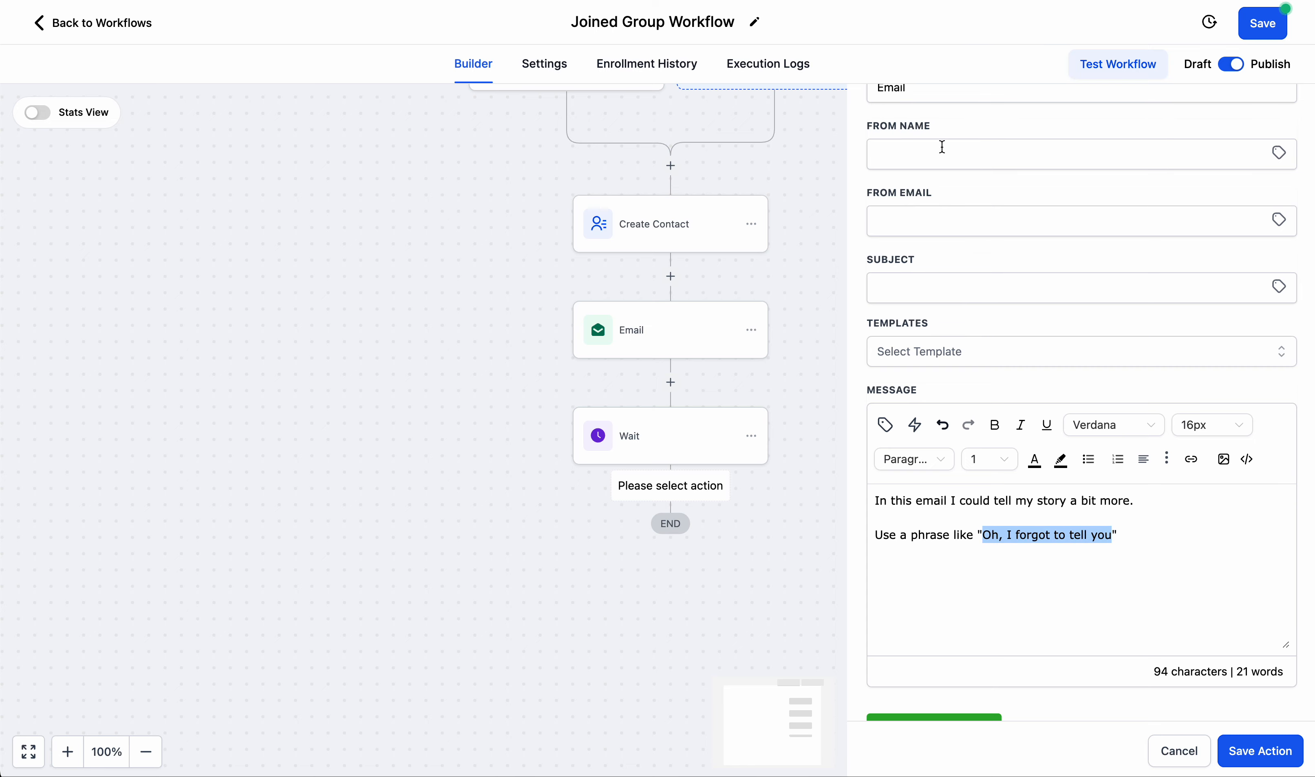
pyautogui.click(923, 287)
pyautogui.hotkey('ctrl', 'v')
# Add a closing paragraph, "Maybe tell your story about how painful it was that you waited before joining the program.", and save the email action.
pyautogui.click(1139, 534)
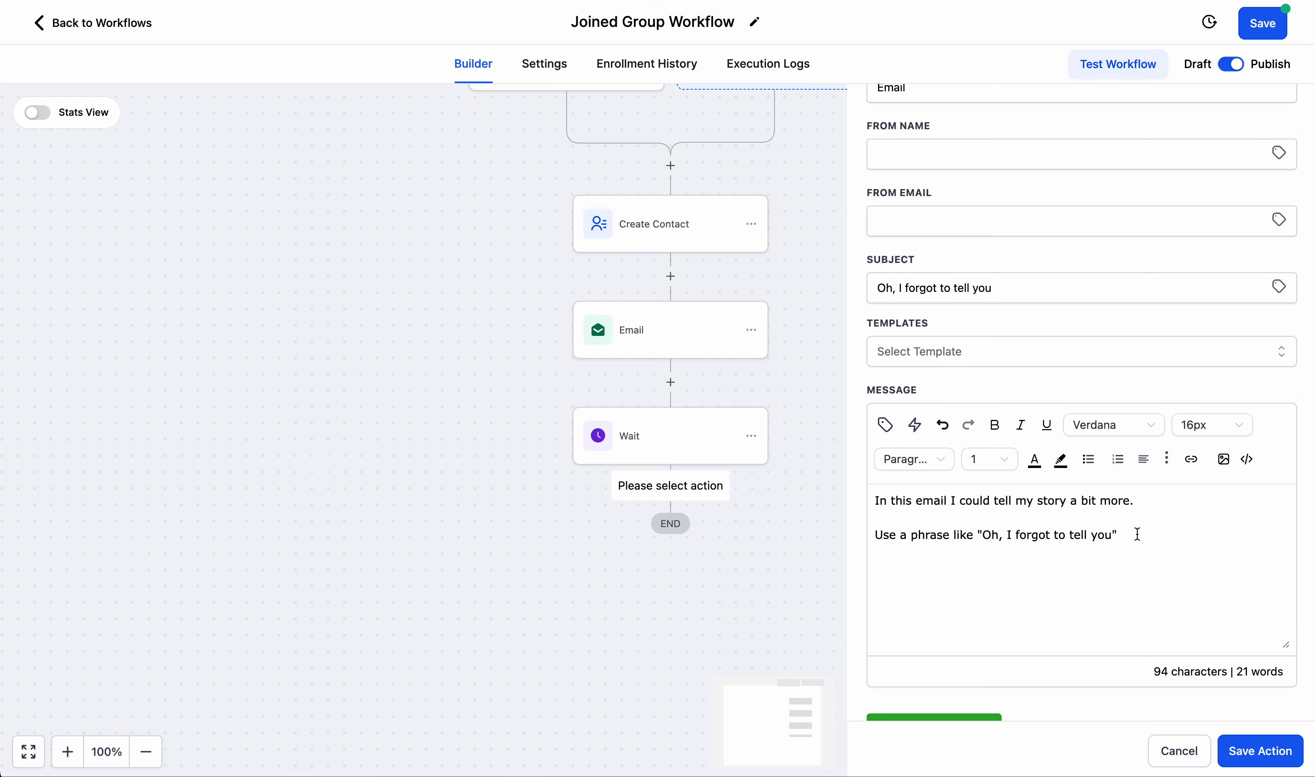
pyautogui.write('.')
pyautogui.press('Return')
pyautogui.press('Return')
pyautogui.write('Maybe ')
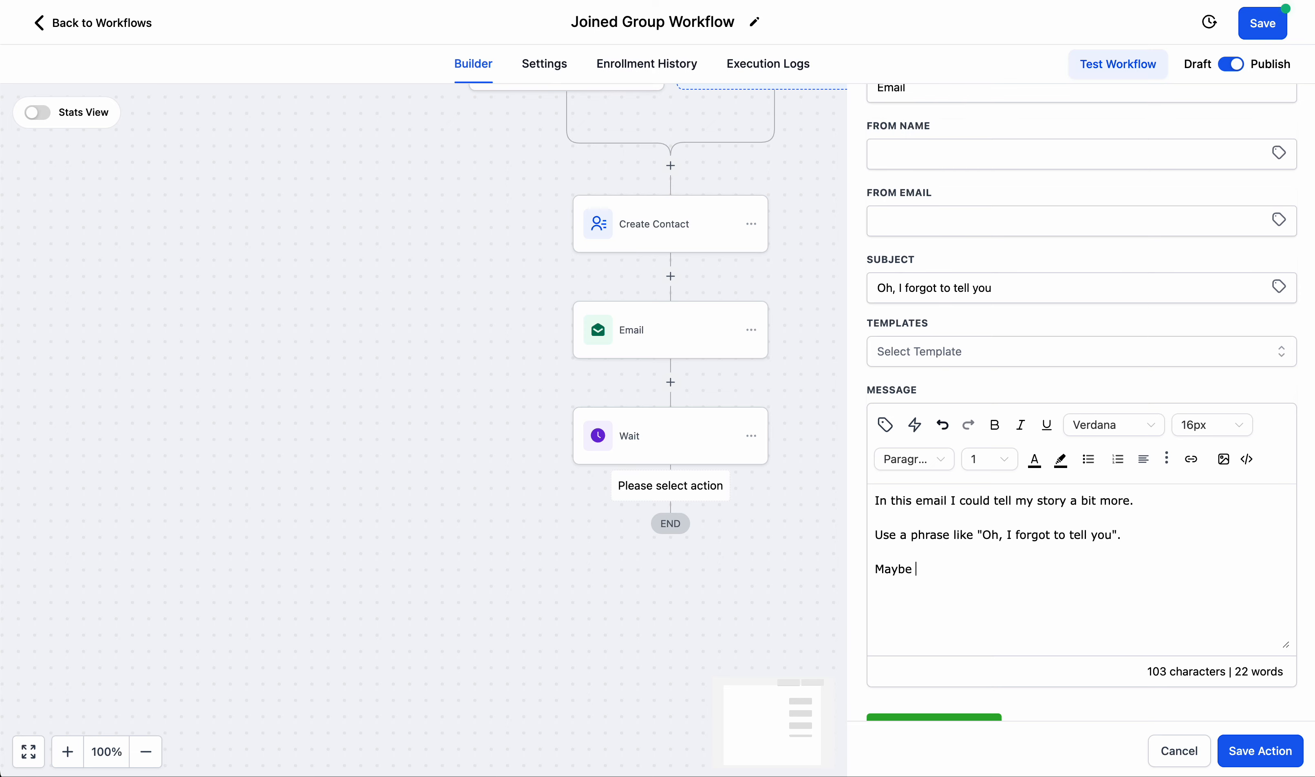
pyautogui.write('tell your story about ')
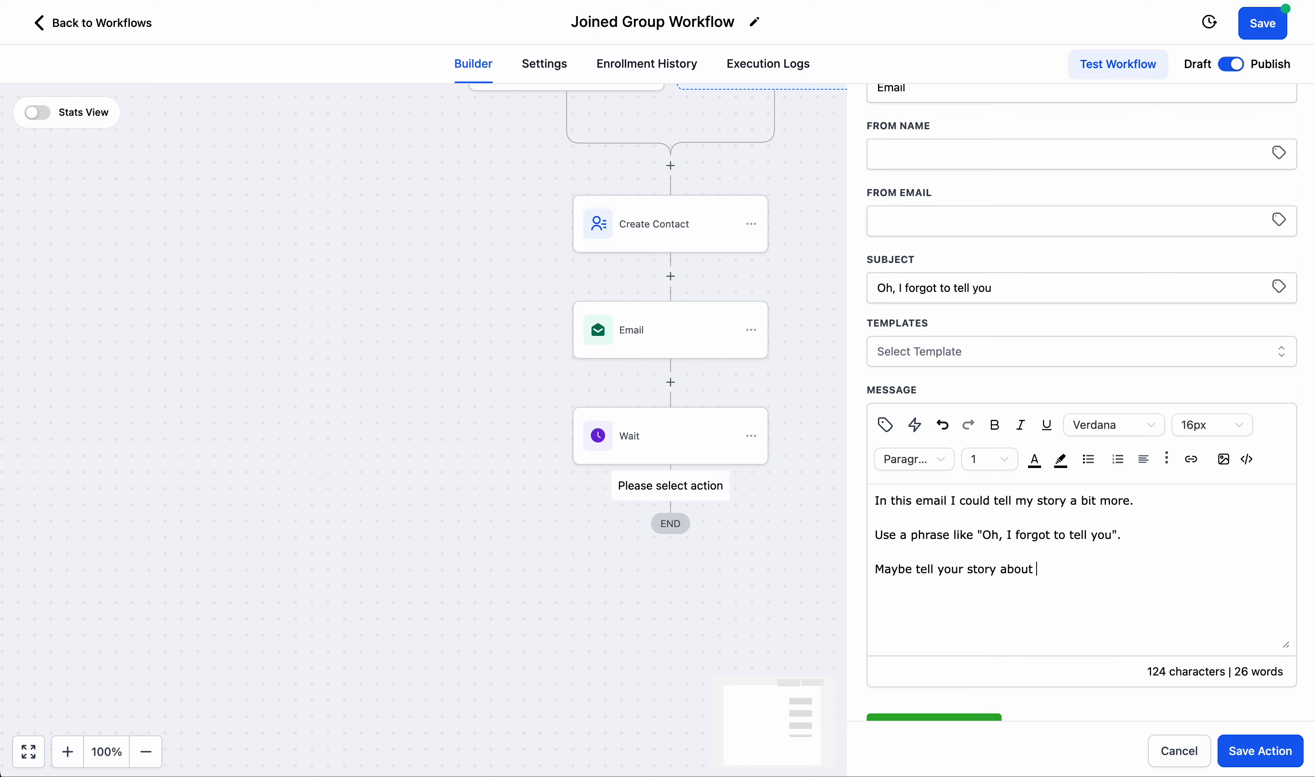
pyautogui.write('how painful it wa')
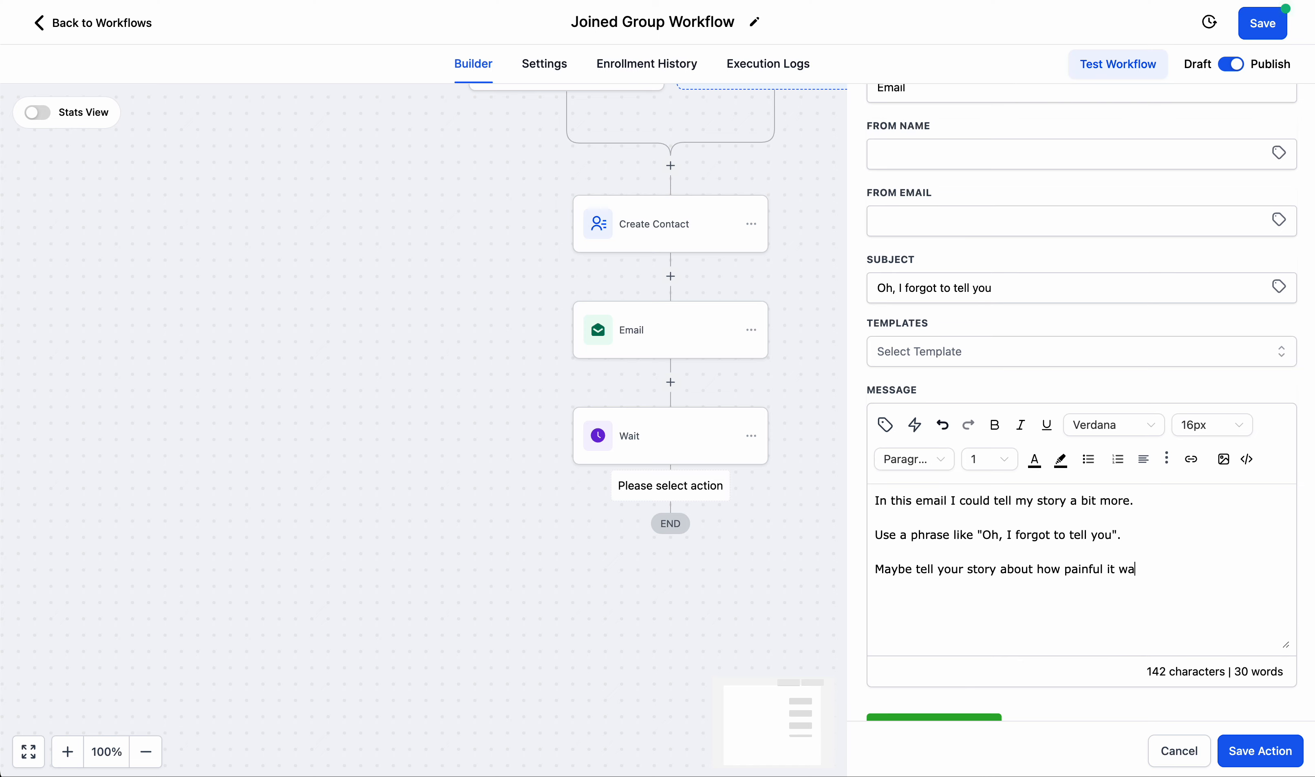
pyautogui.write('s that you waited before joining the program.')
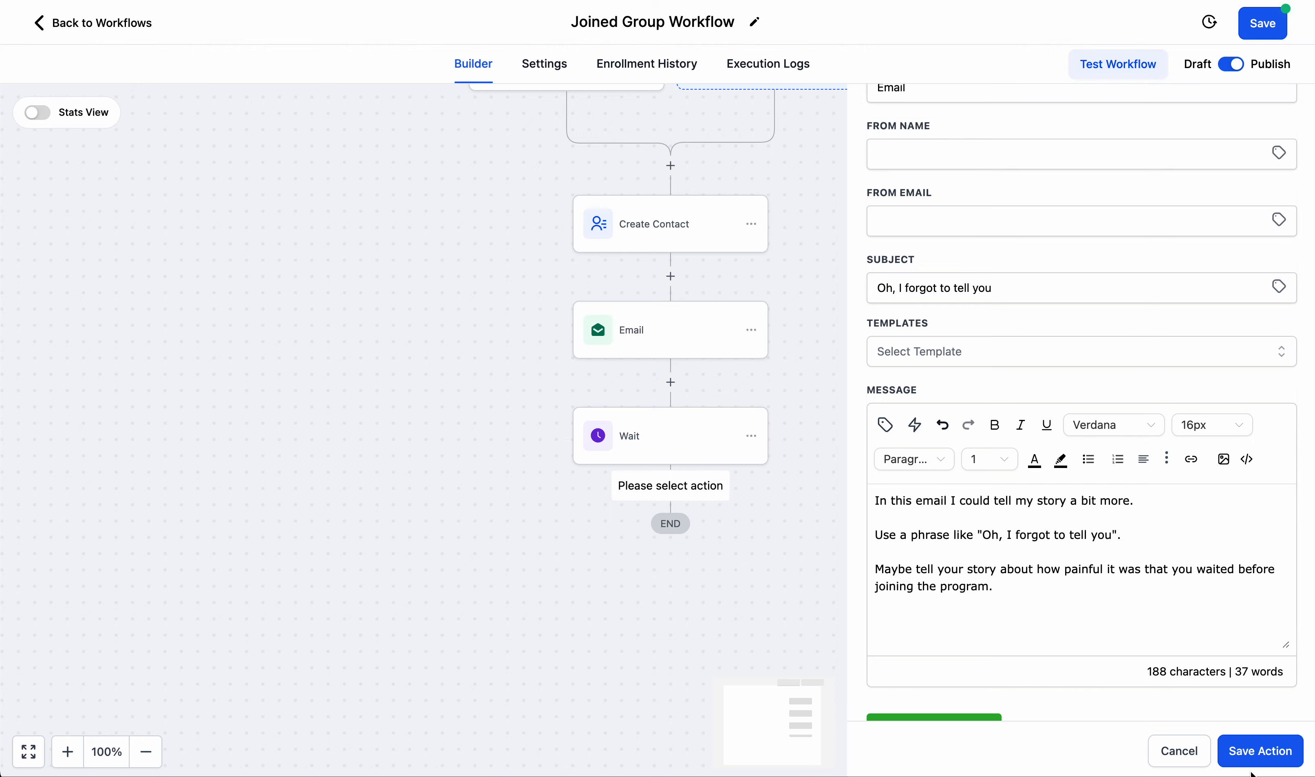
pyautogui.click(1259, 751)
# Add a second Wait action after the second Email action in the workflow.
pyautogui.click(672, 595)
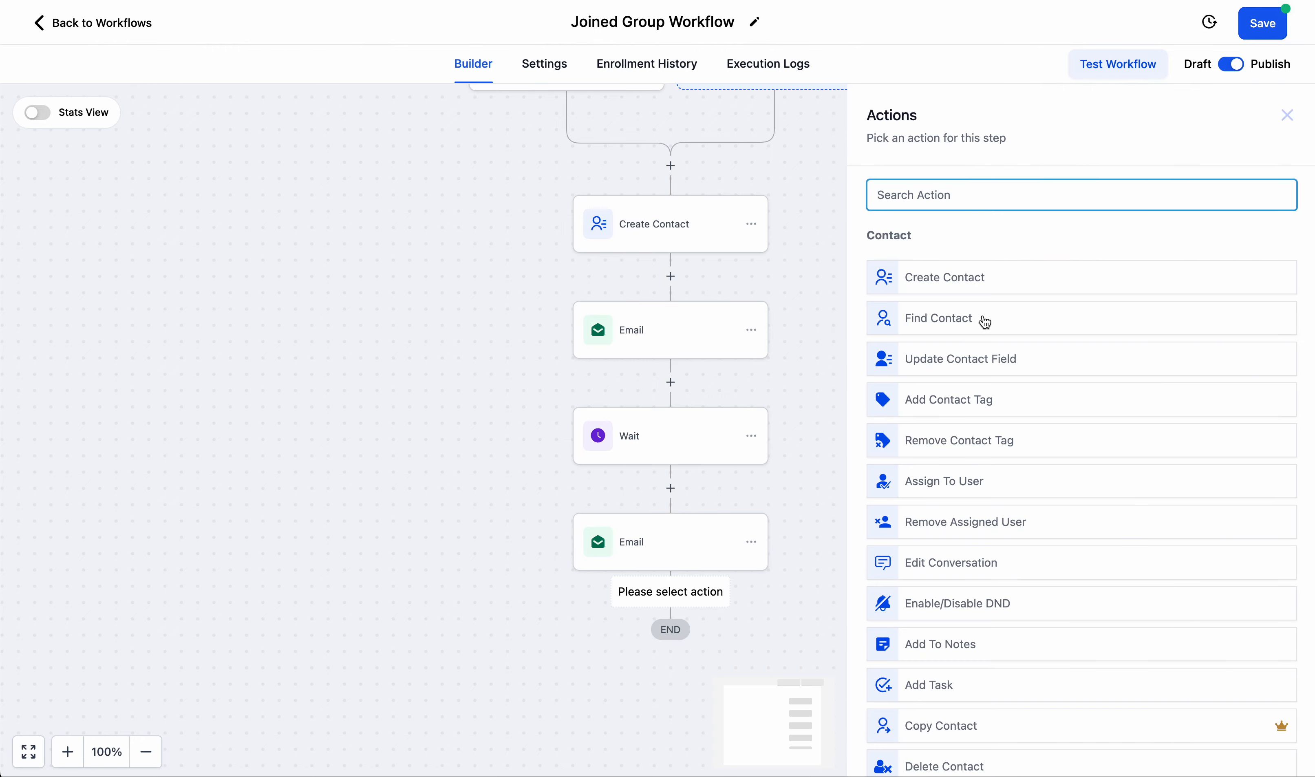
pyautogui.scroll(-10, 985, 323)
pyautogui.scroll(-15, 929, 455)
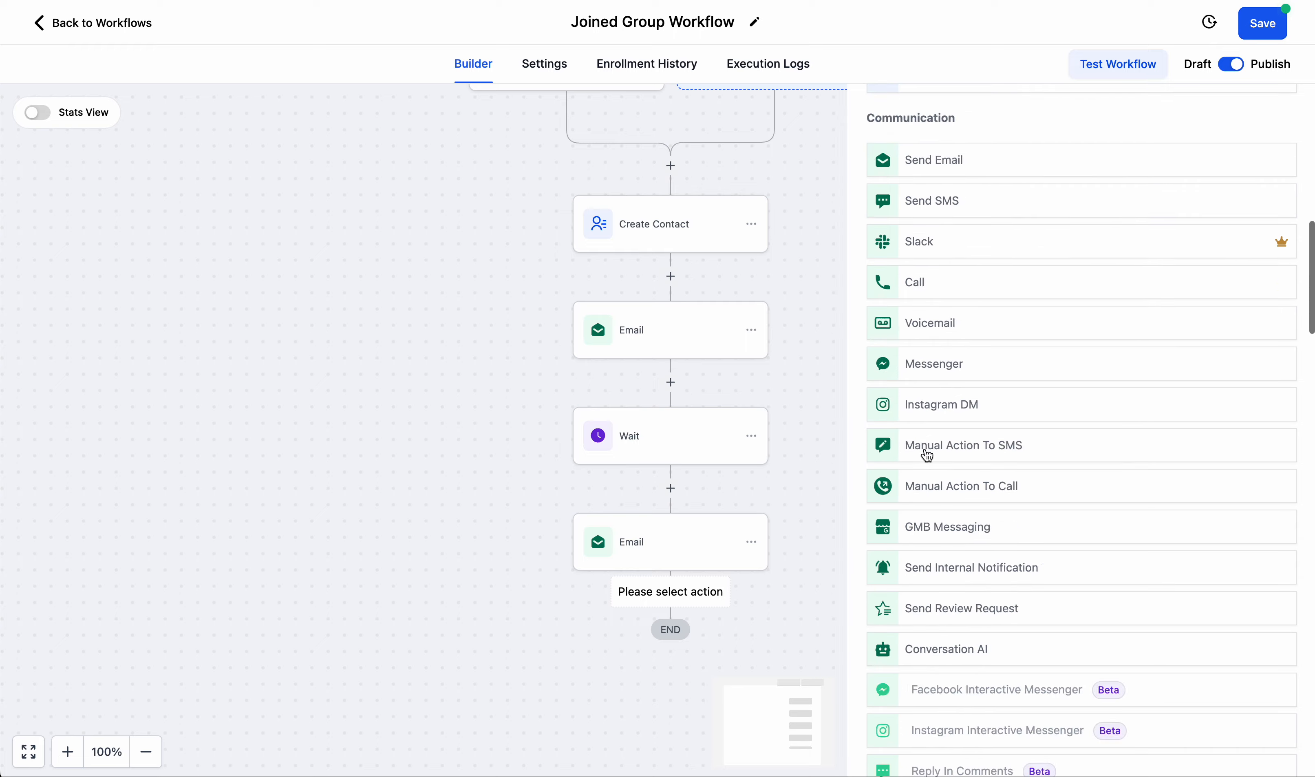
pyautogui.scroll(-10, 928, 455)
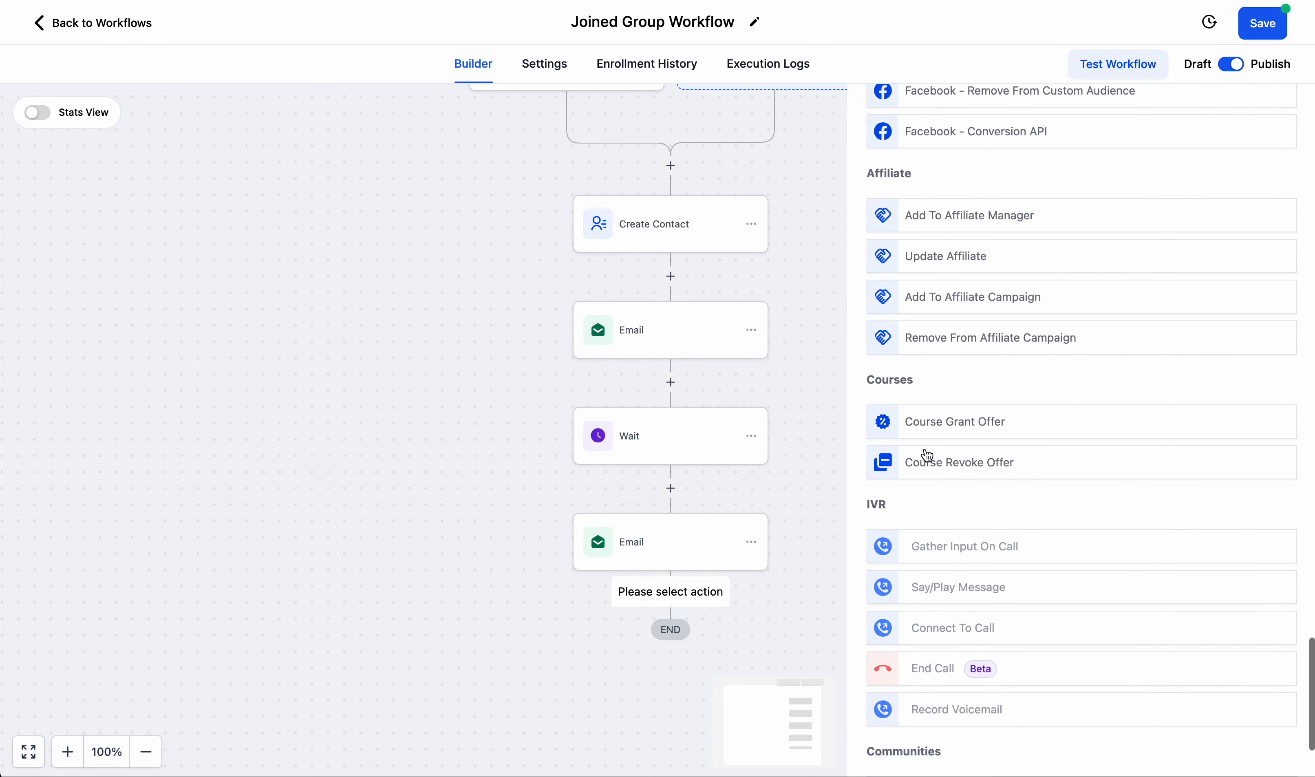
pyautogui.scroll(19, 929, 454)
pyautogui.scroll(8, 928, 454)
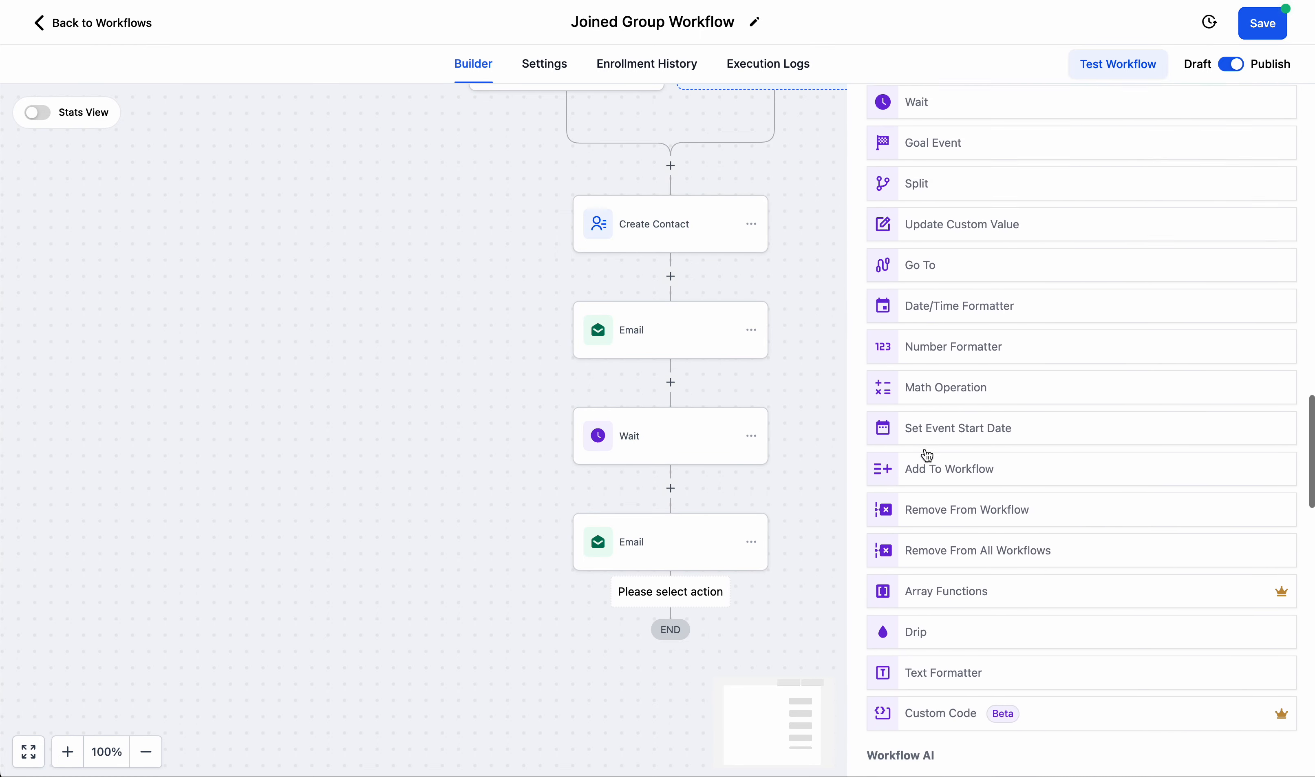
pyautogui.click(924, 173)
# Set the new Wait action's time delay to 19 hours and save the action.
pyautogui.click(659, 365)
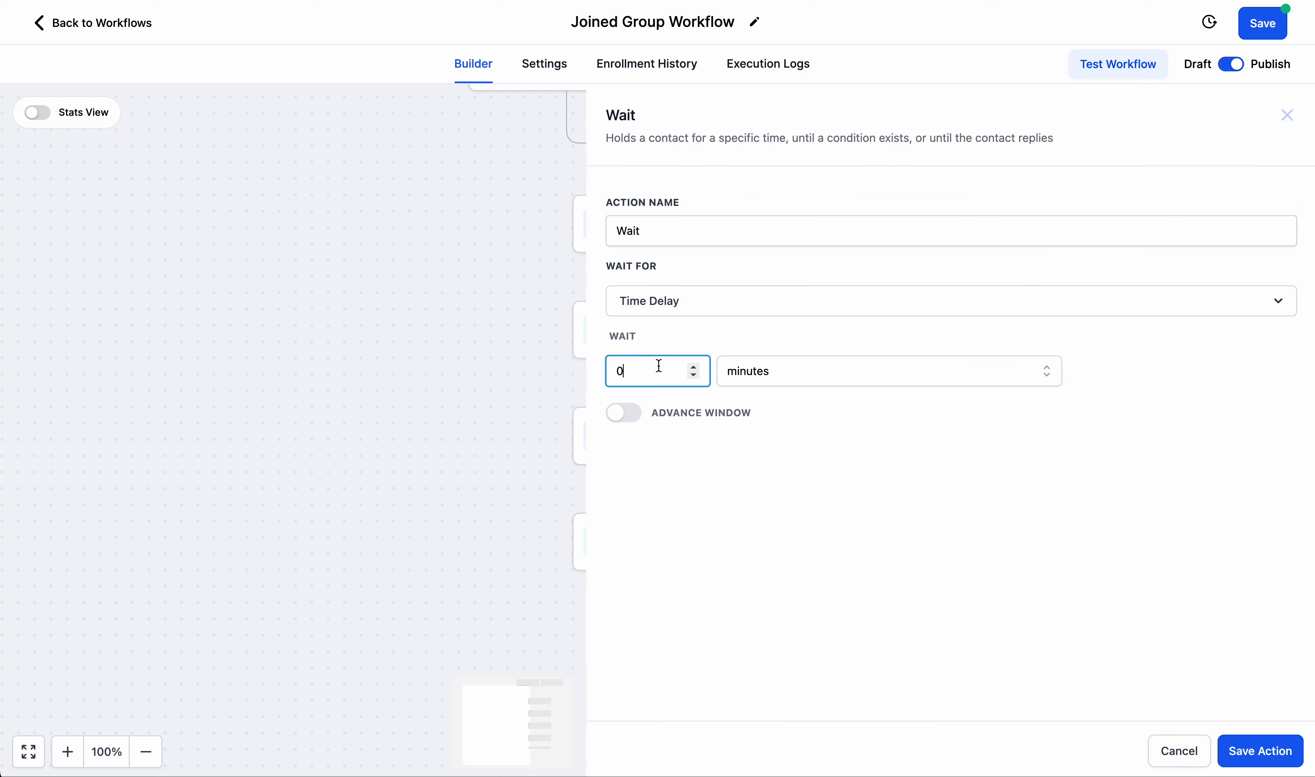
pyautogui.doubleClick(660, 367)
pyautogui.write('19')
pyautogui.click(779, 368)
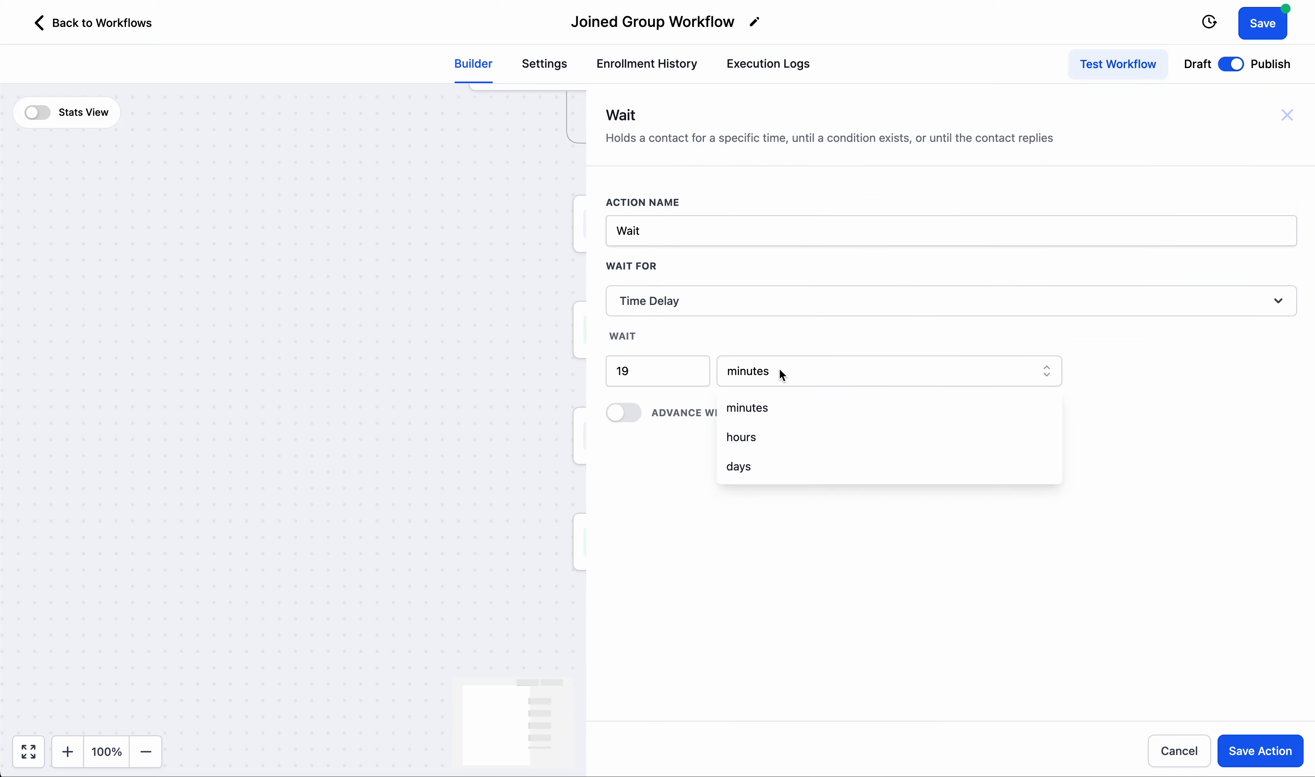
pyautogui.click(761, 444)
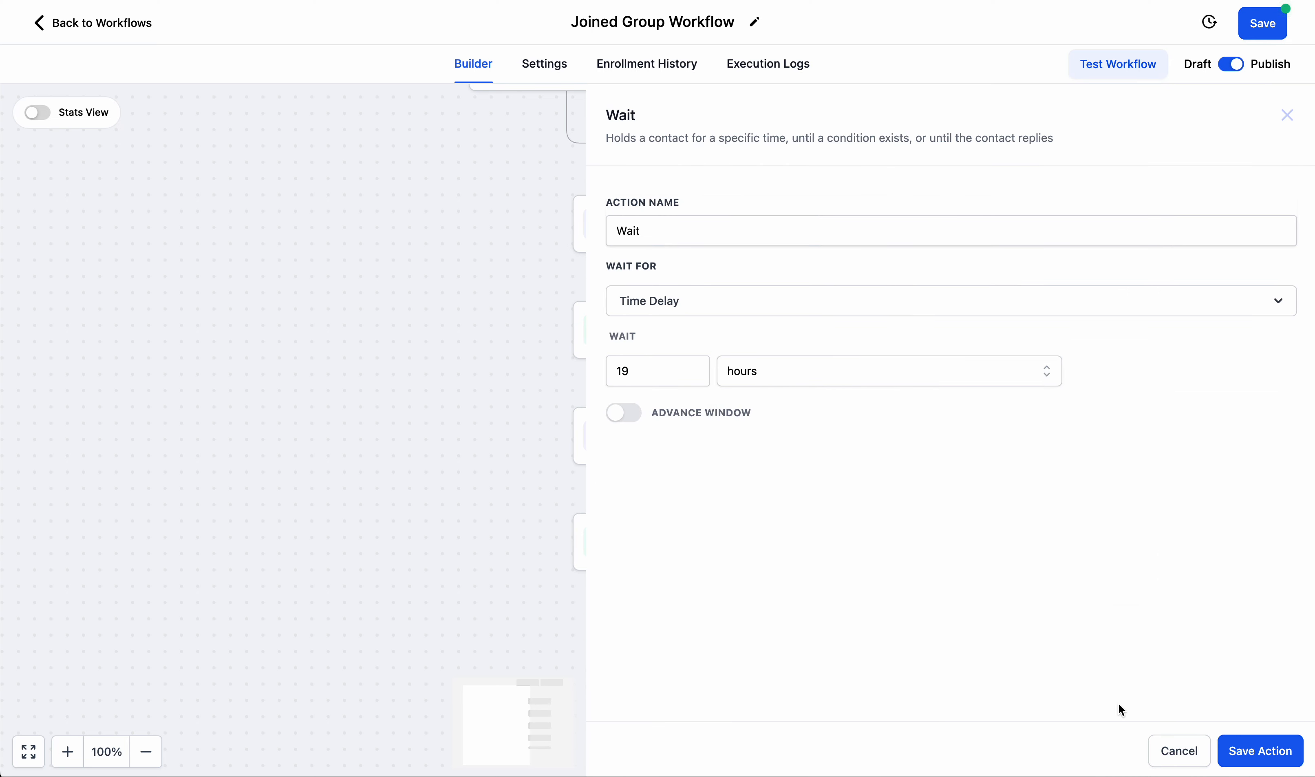
pyautogui.click(1255, 750)
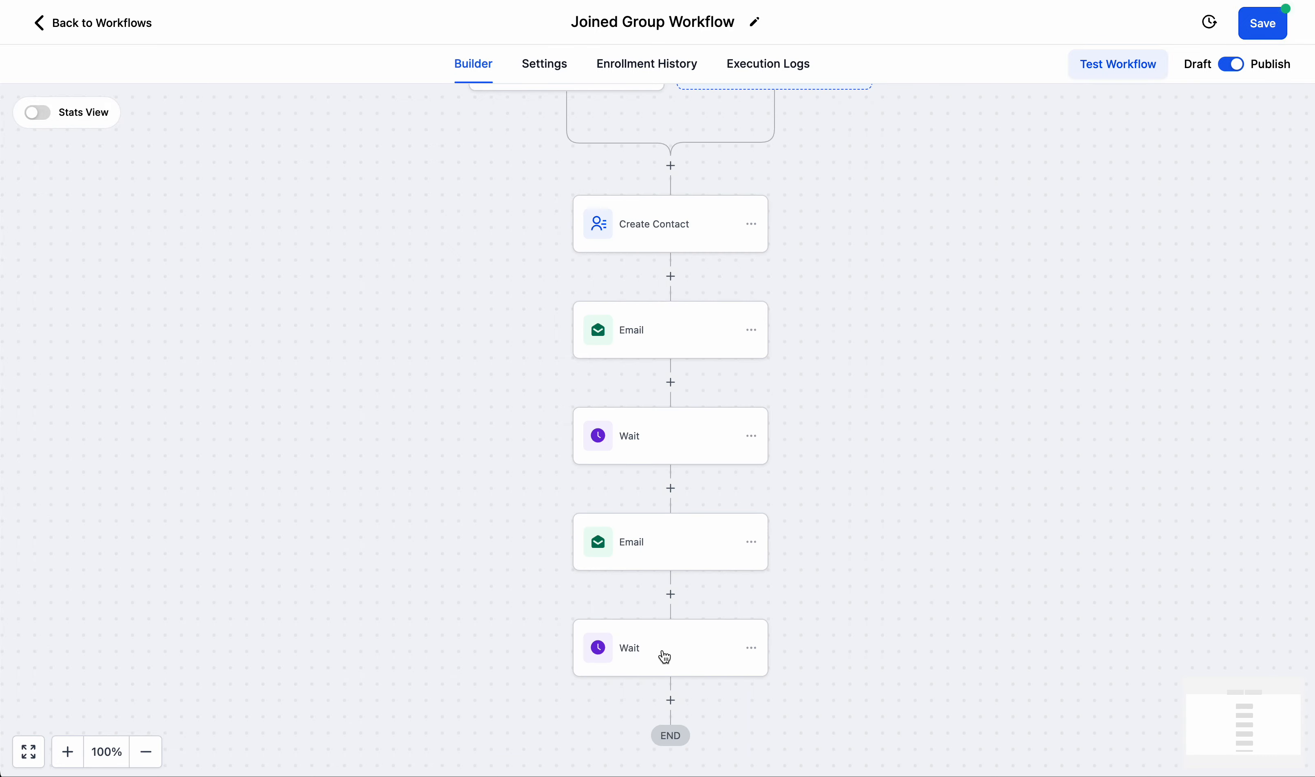
# Add a third Send Email action after the second Wait step.
pyautogui.scroll(-3, 652, 215)
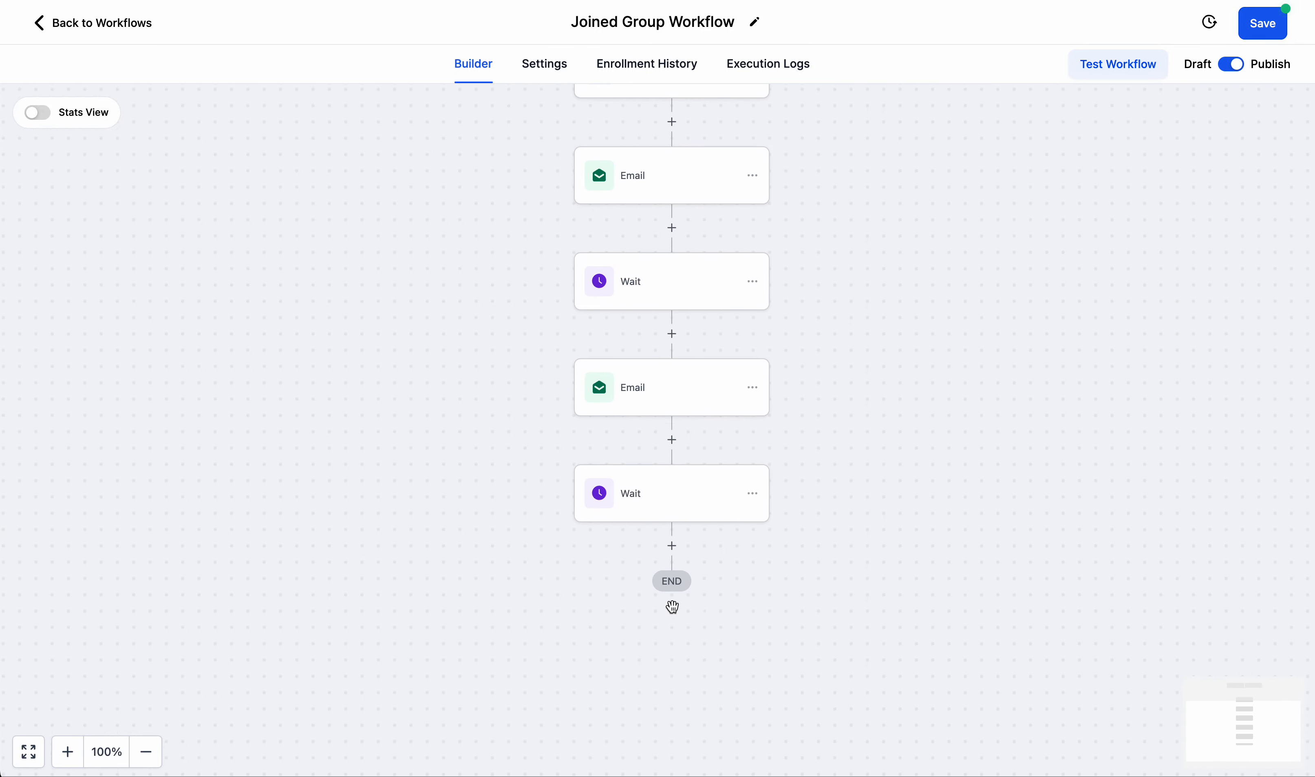
pyautogui.click(672, 546)
pyautogui.scroll(-10, 901, 446)
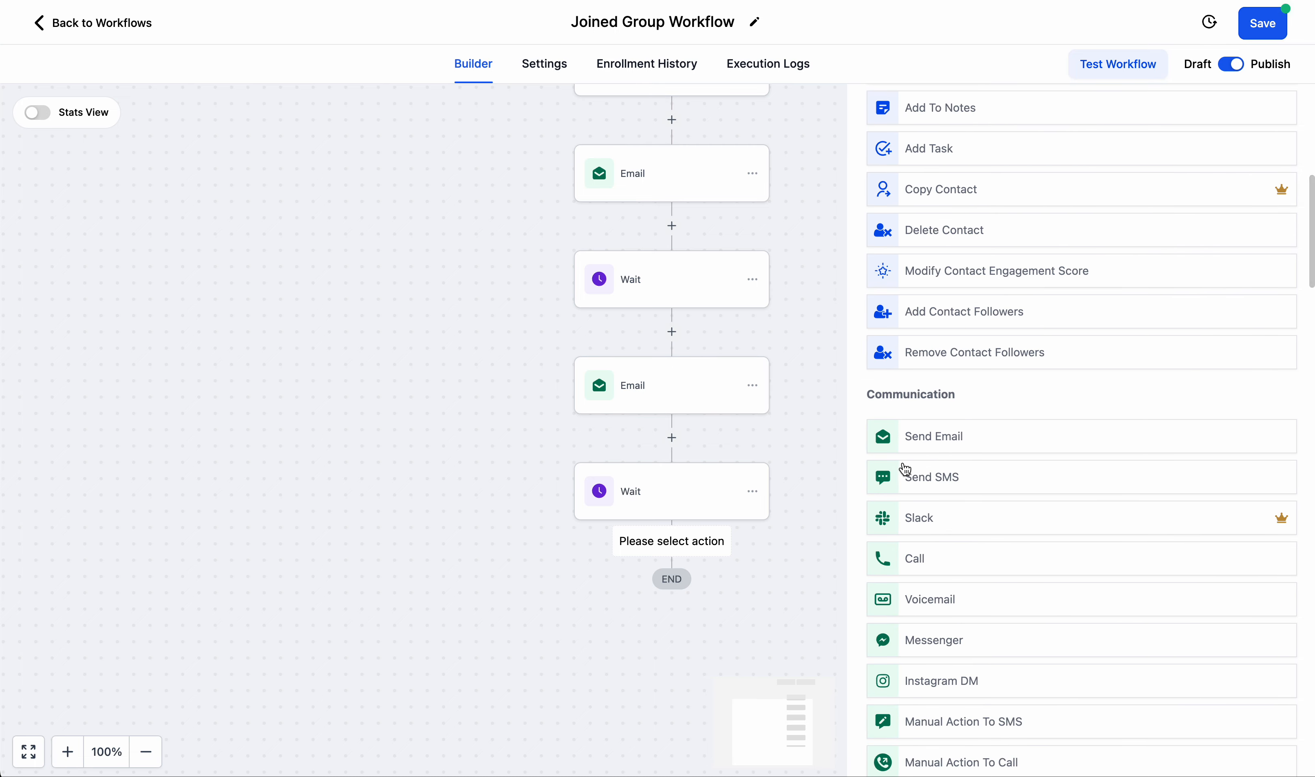
pyautogui.click(921, 442)
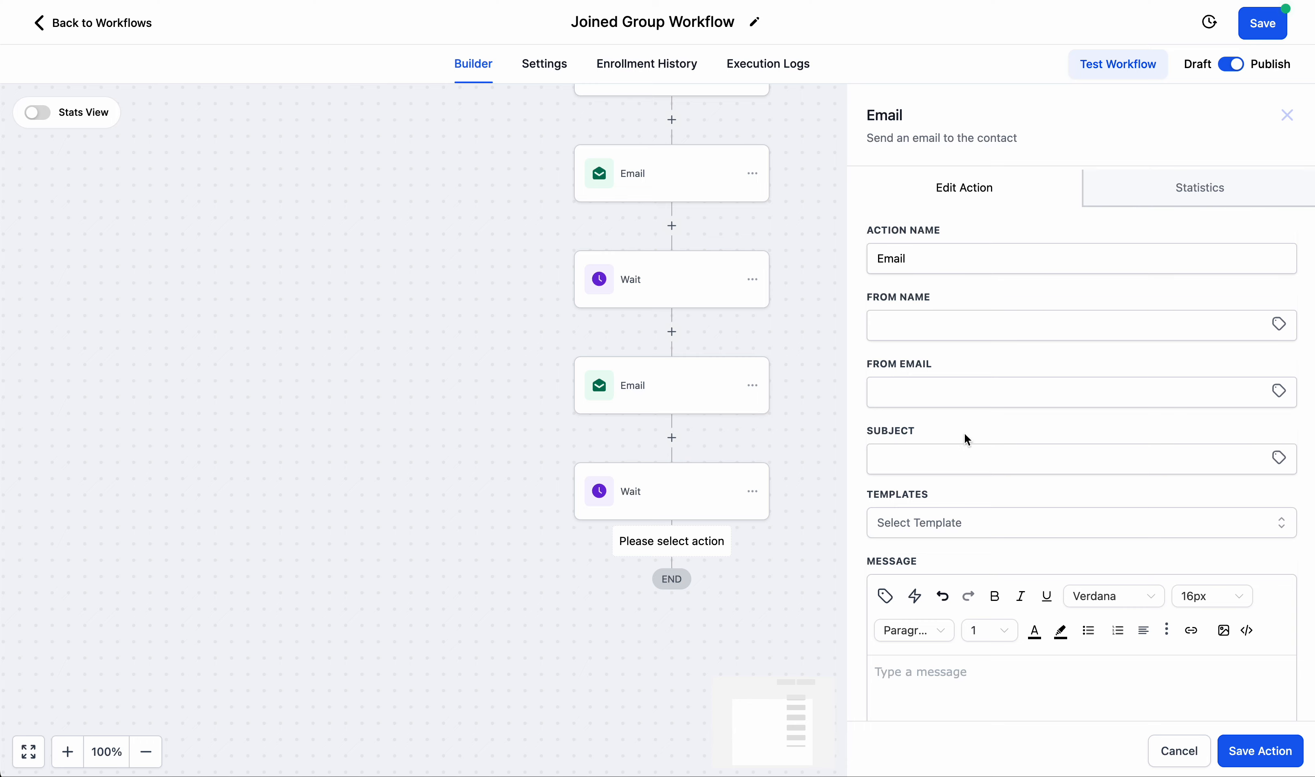
# Enter the message "I focus 80% of my emails on story, logic, and looking to get someone to understand why the program I am promoting is a necessity.".
pyautogui.click(999, 705)
pyautogui.write('Ifocsu')
pyautogui.write('ocus ')
pyautogui.write('80%of my ')
pyautogui.write('of my emails on story,')
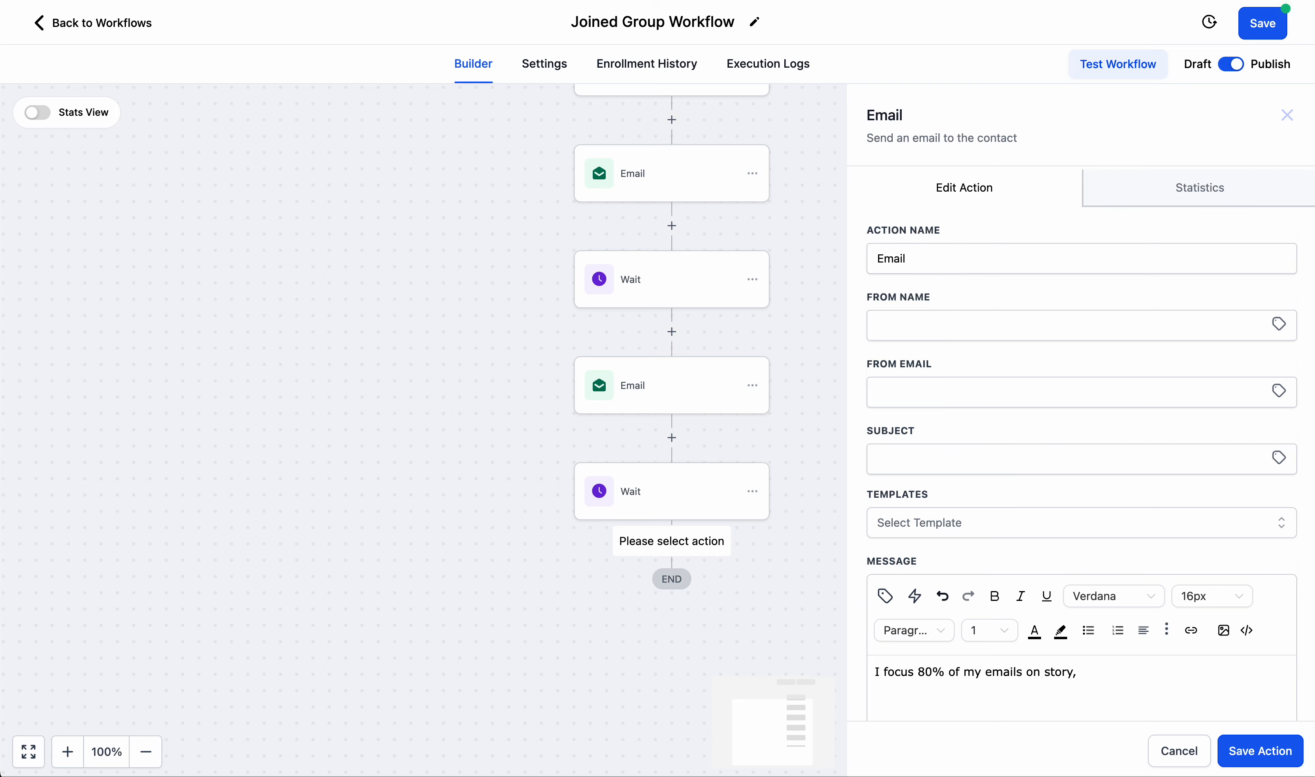
pyautogui.write(' logi')
pyautogui.write('c, and looking to get som')
pyautogui.write('to u')
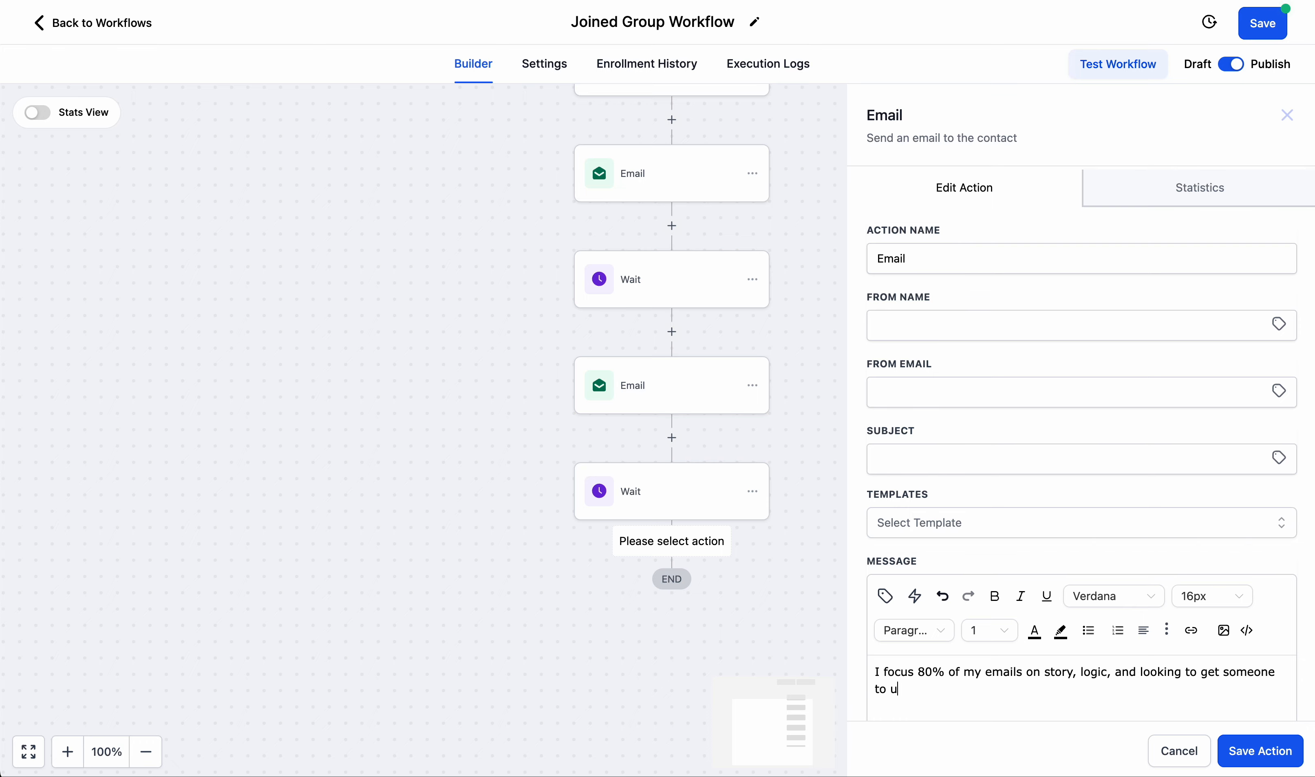
pyautogui.write("nderstand why the program I'm p")
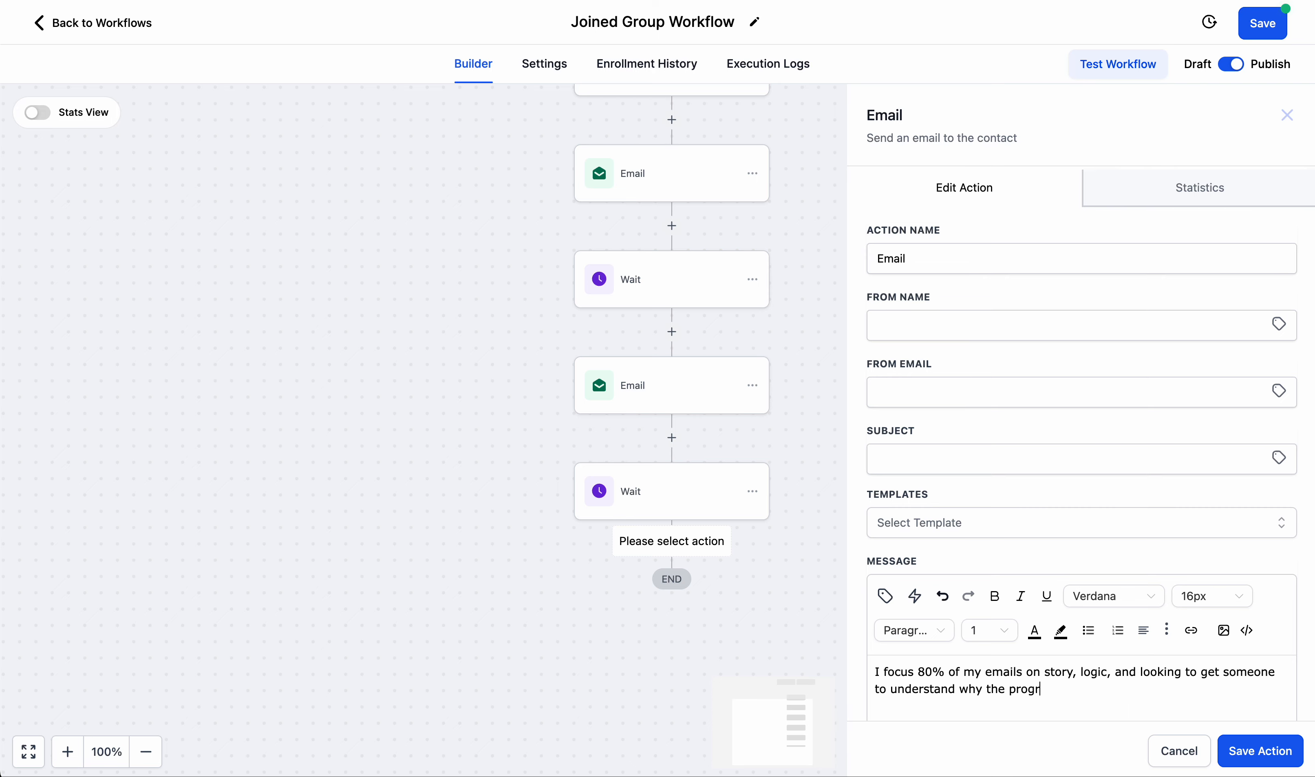
pyautogui.press('BackSpace')
pyautogui.press('BackSpace')
pyautogui.press('BackSpace')
pyautogui.press('BackSpace')
pyautogui.write('am promoting is a necess')
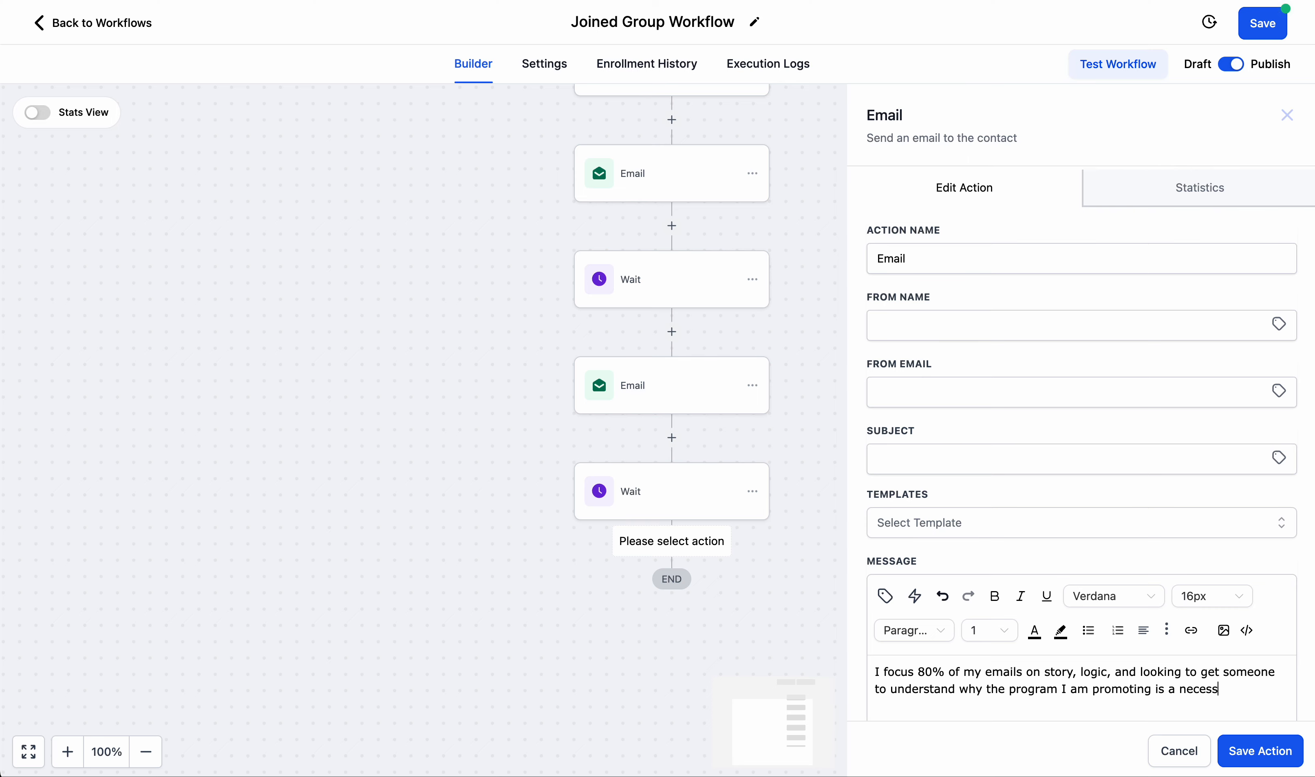
pyautogui.write('ityThe fing')
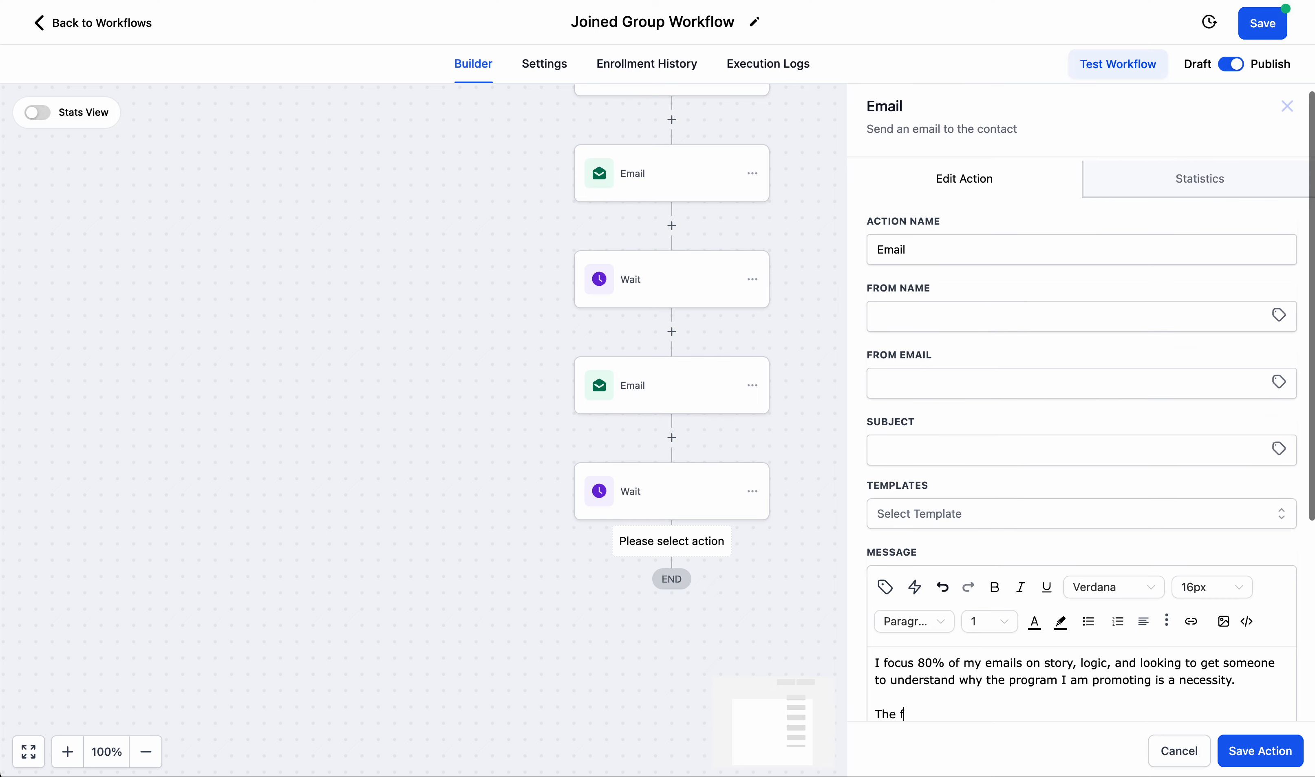
# Add a second paragraph to the message: "The final 20% of my follow up emails will push scarcity of some kind.".
pyautogui.press('BackSpace')
pyautogui.write('al ')
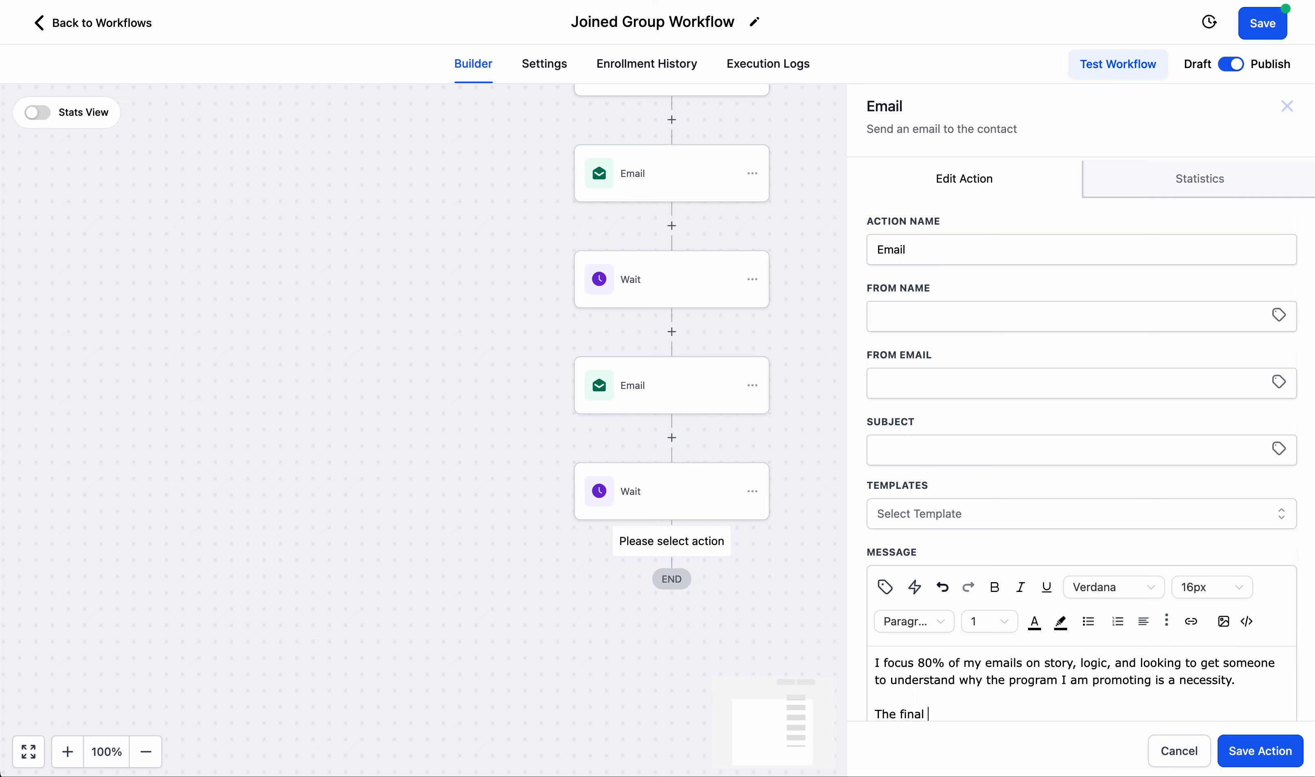
pyautogui.write('20% of')
pyautogui.press('BackSpace')
pyautogui.press('BackSpace')
pyautogui.write('of my follow up emails will')
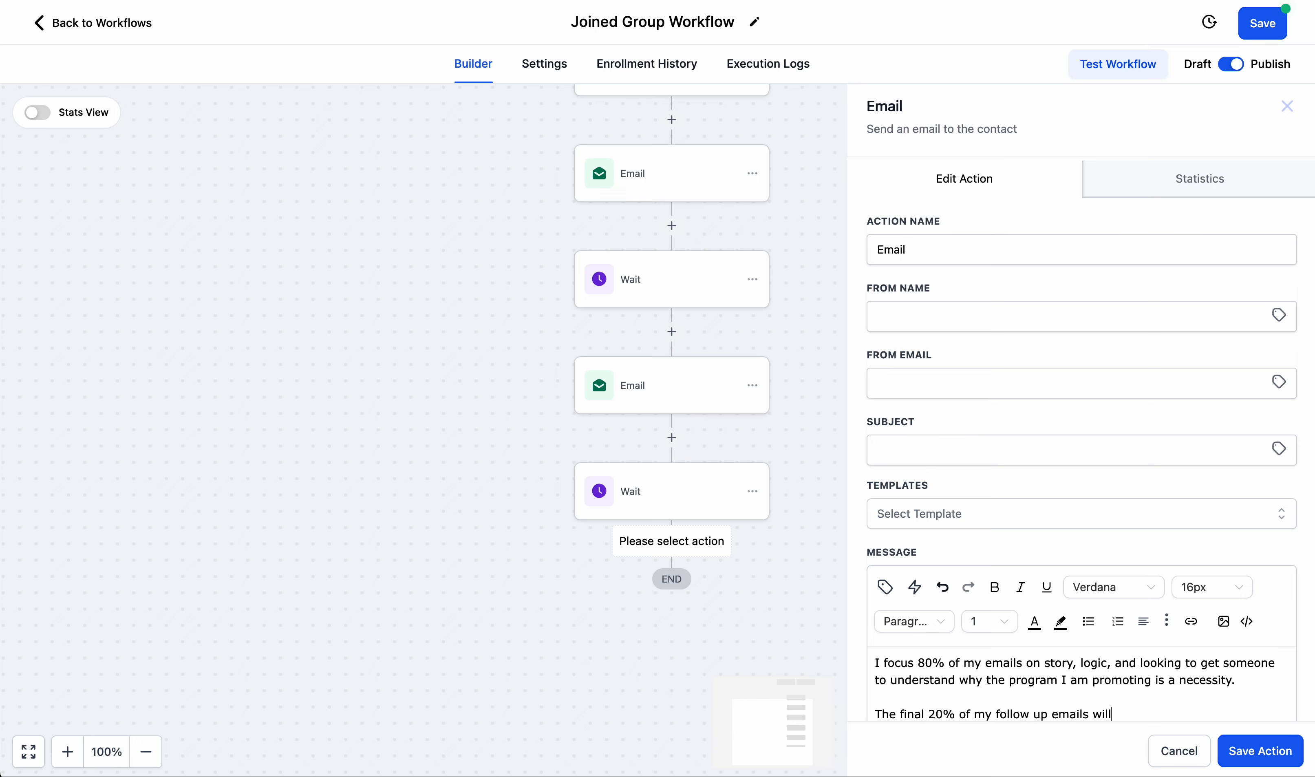
pyautogui.write(' push scarcity of some kind.')
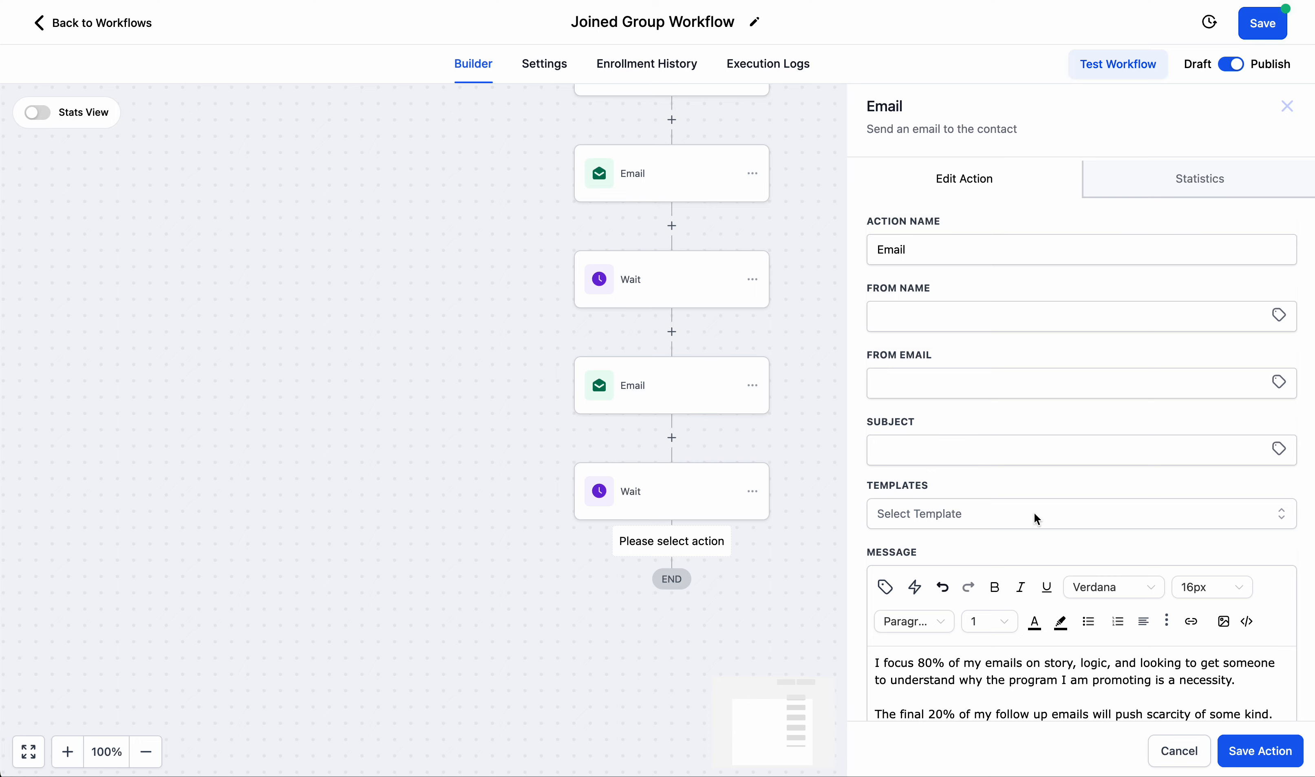
# Set the third email's subject to "Push Logic/ Emotion" and save the email action.
pyautogui.click(971, 453)
pyautogui.write('O')
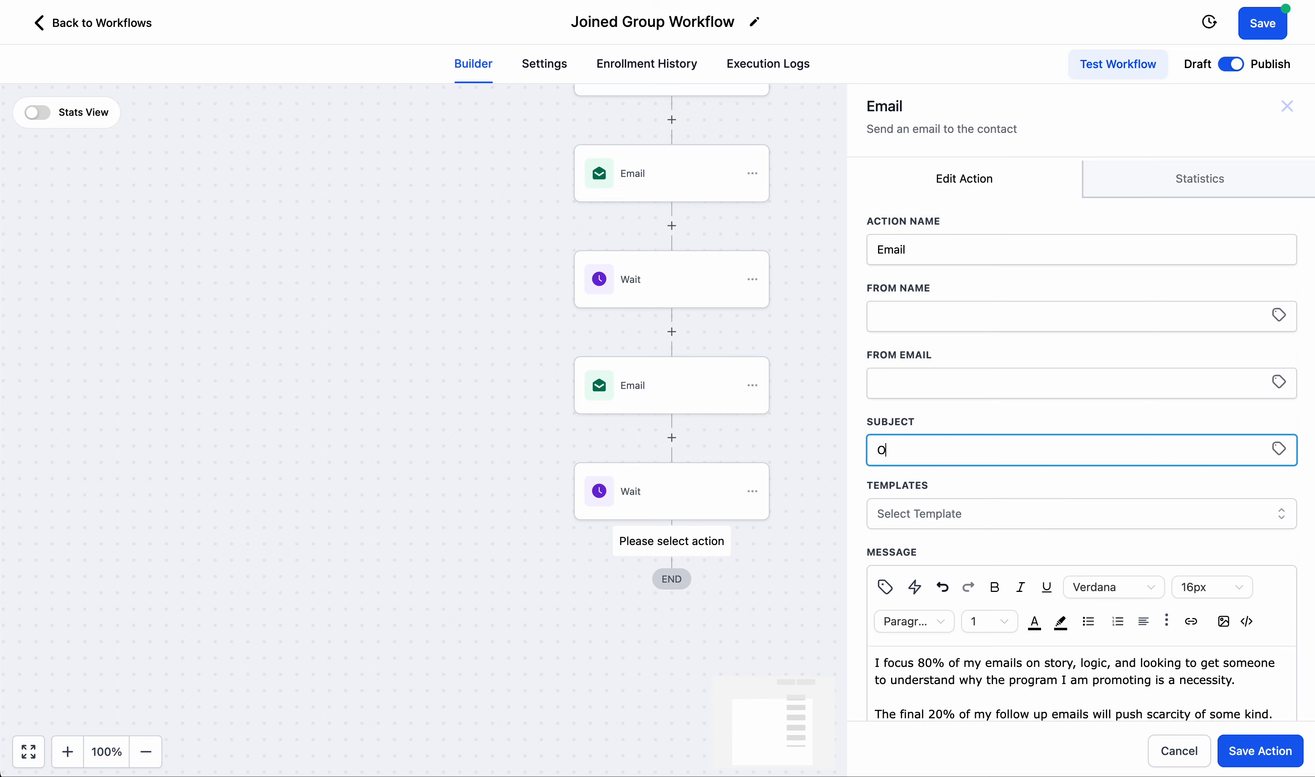
pyautogui.write('Push Logic/ Emotion')
pyautogui.click(1248, 754)
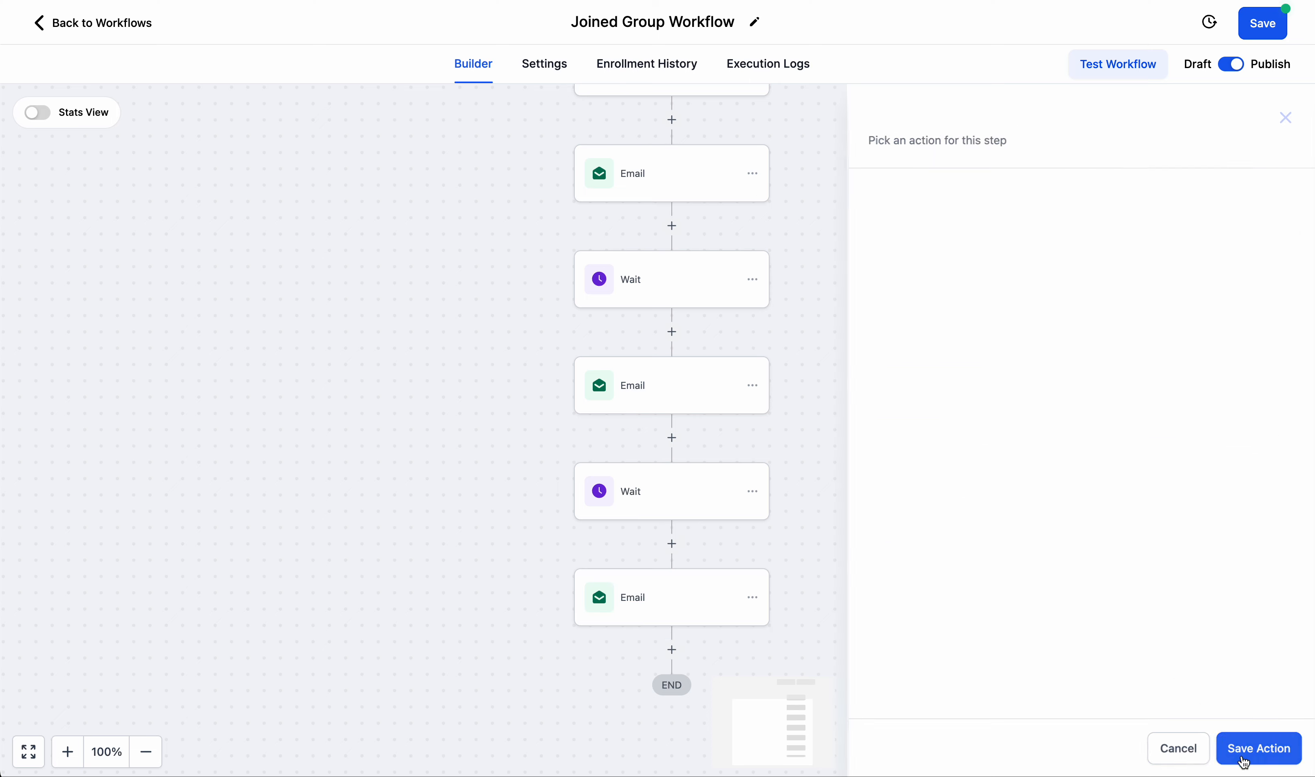
pyautogui.scroll(-2, 597, 555)
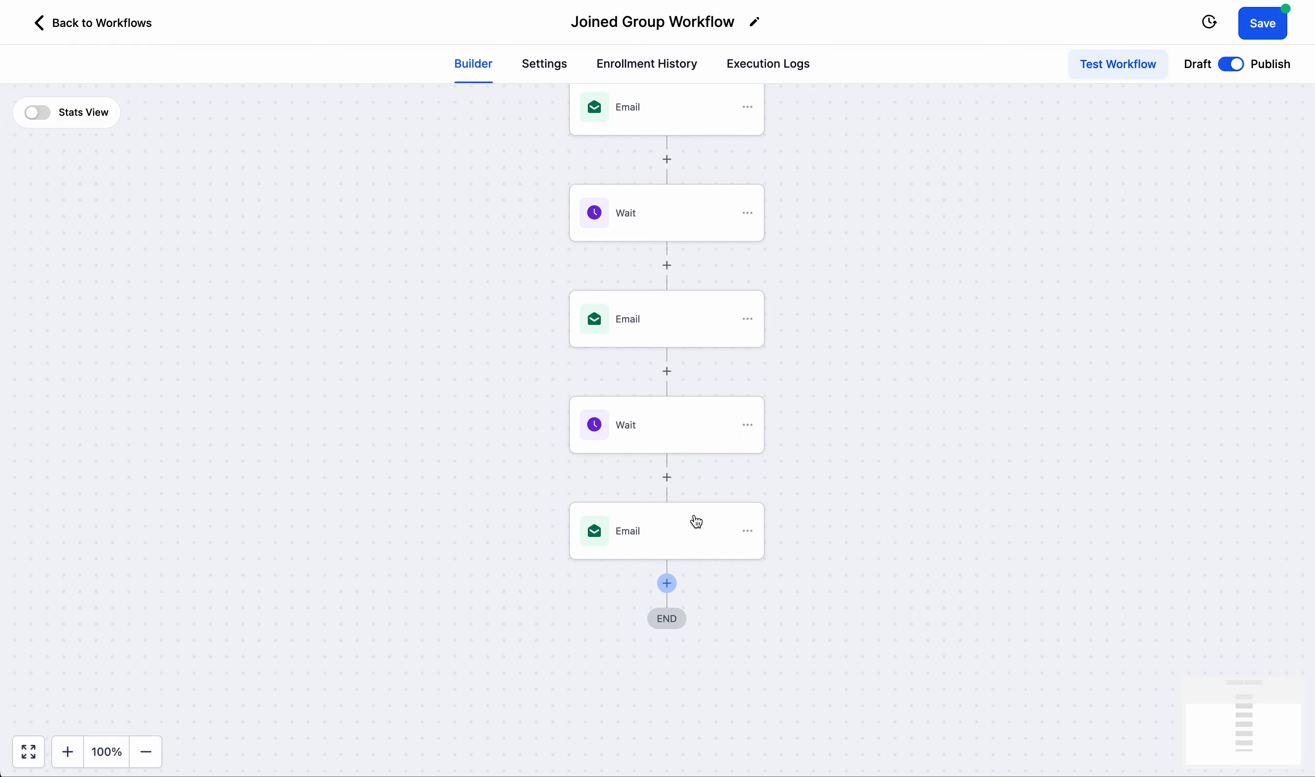
pyautogui.scroll(5, 772, 335)
pyautogui.scroll(1, 774, 338)
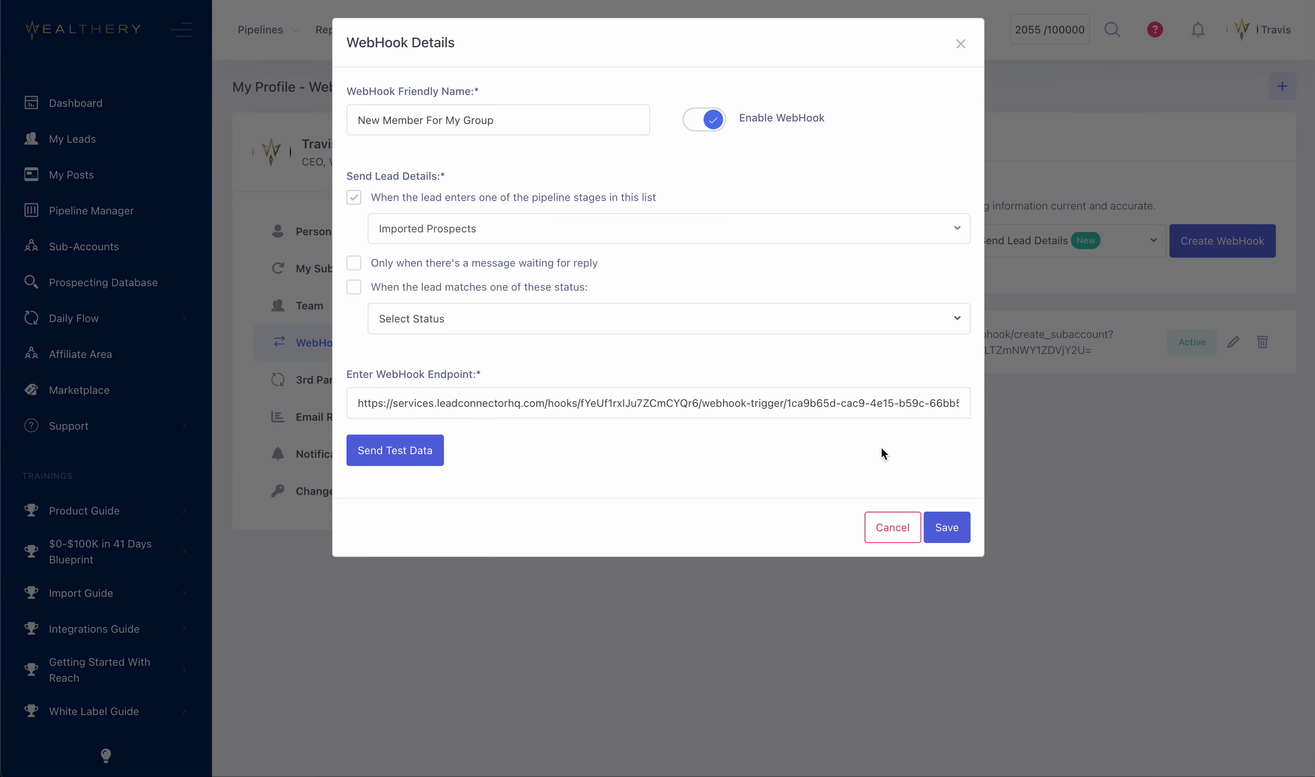
# Switch to Wealthery CRM, save the "New Member For My Group" webhook and acknowledge the confirmation.
pyautogui.click(937, 526)
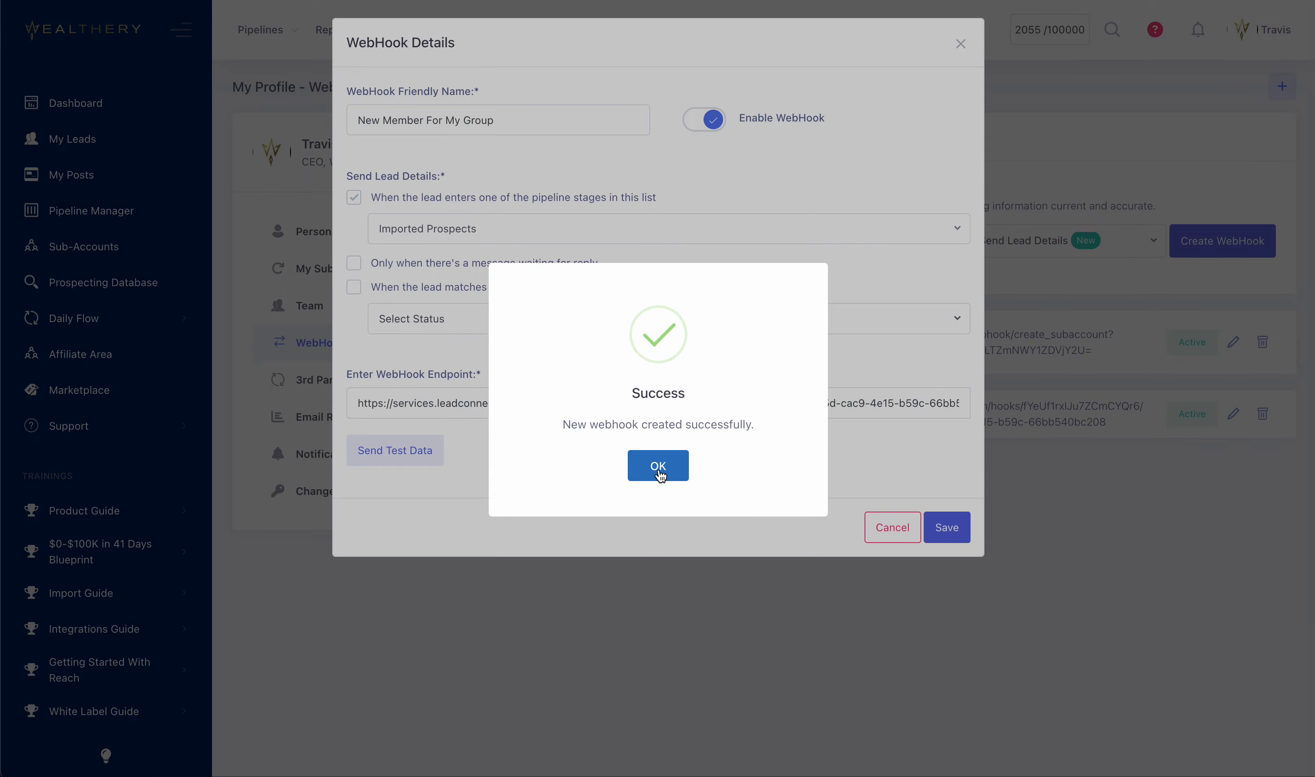
pyautogui.click(659, 468)
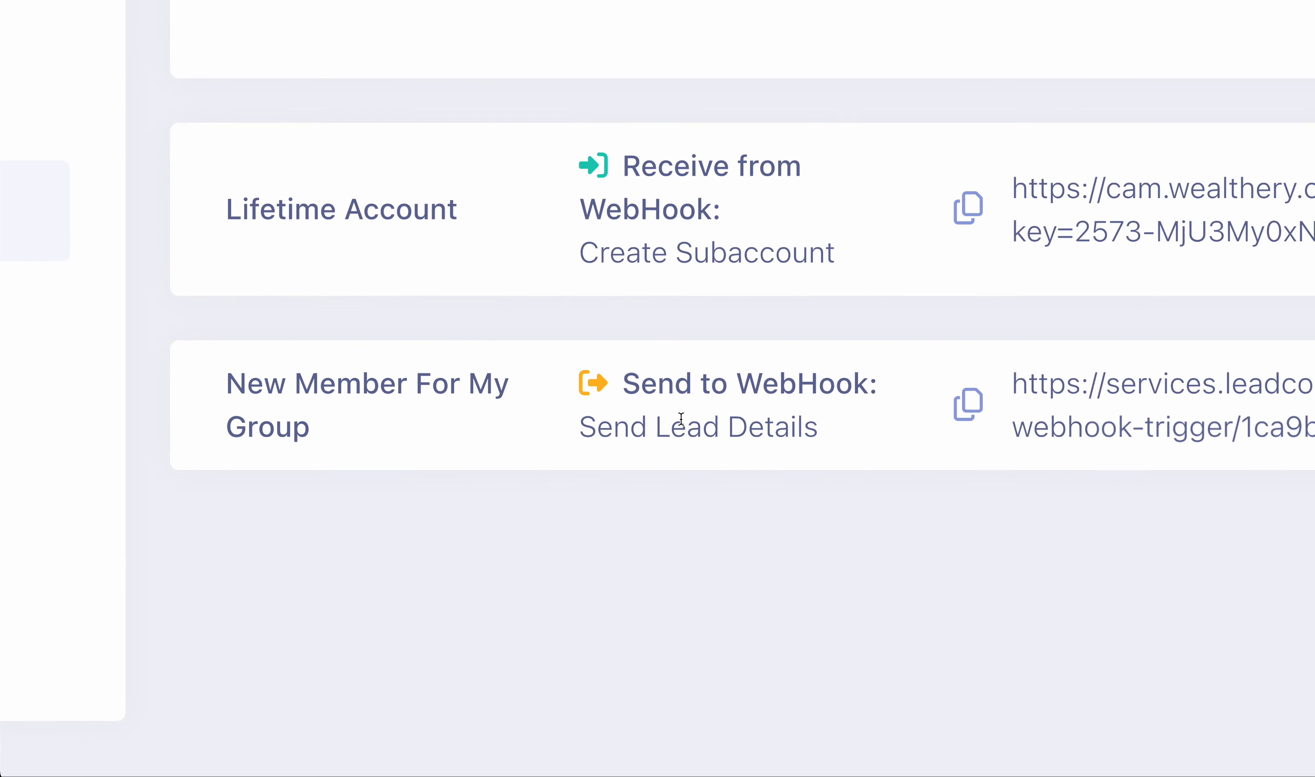
pyautogui.moveTo(700, 385); pyautogui.dragTo(823, 430)
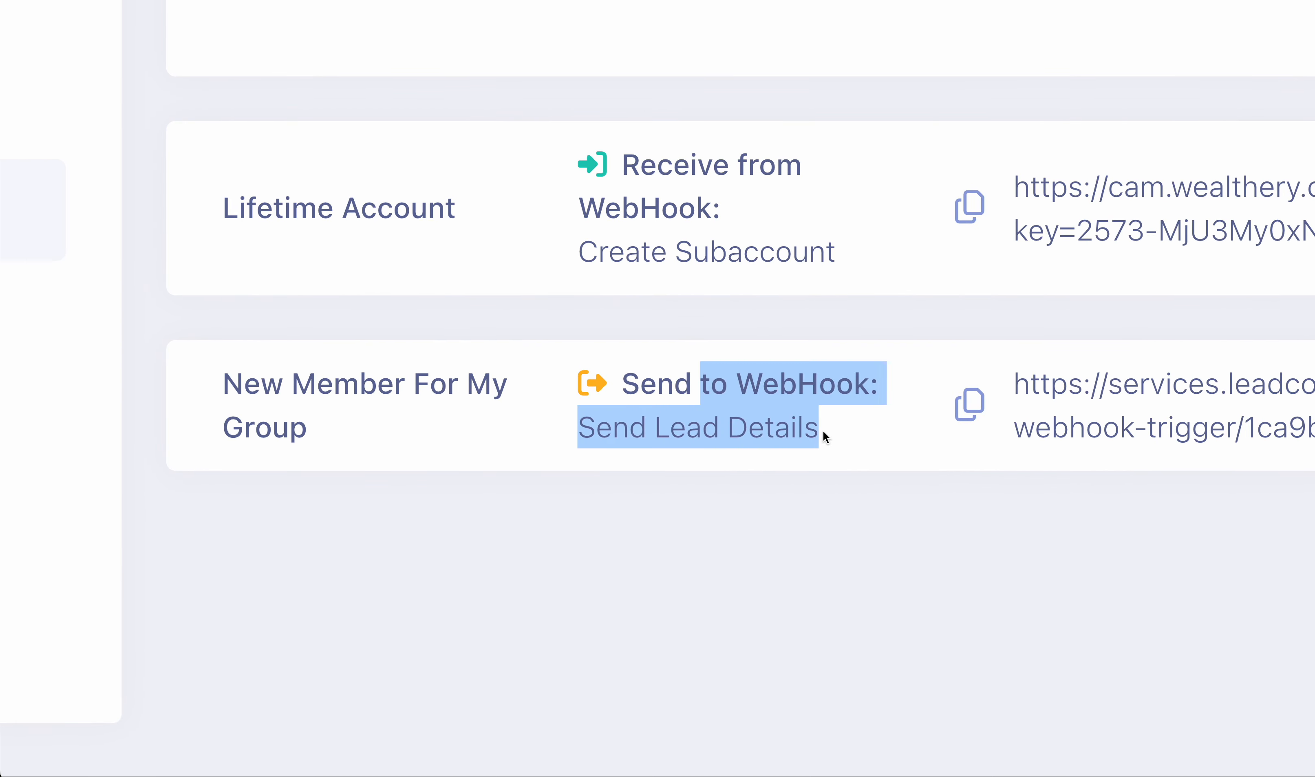
pyautogui.click(823, 430)
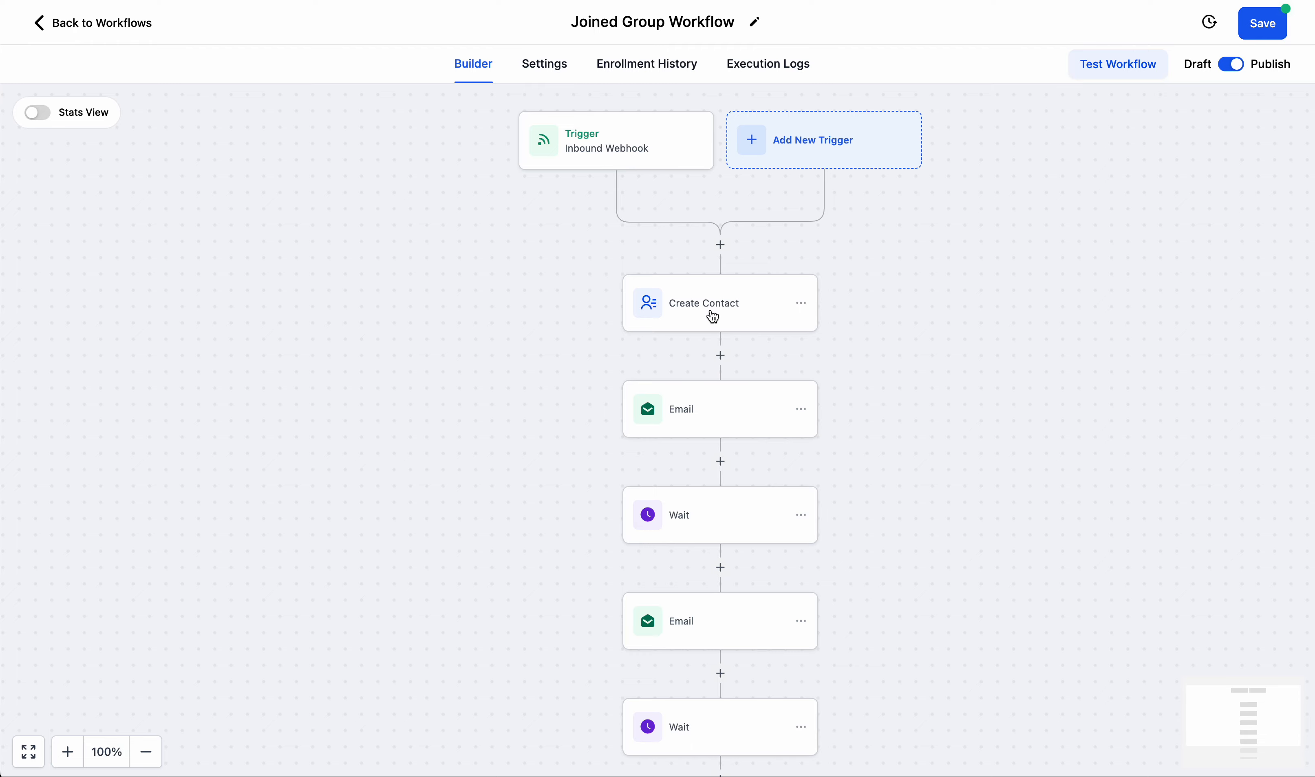
pyautogui.scroll(-2, 723, 311)
pyautogui.scroll(-1, 723, 311)
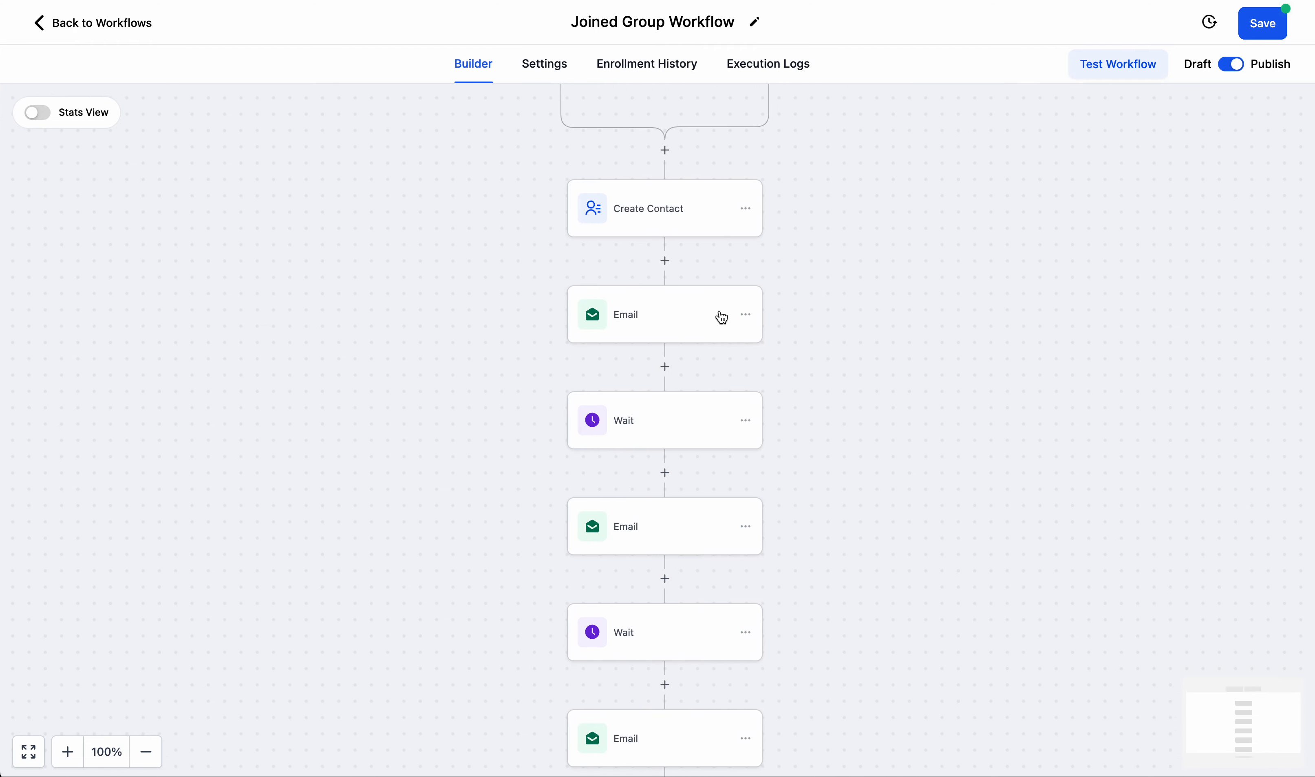
pyautogui.scroll(-4, 637, 320)
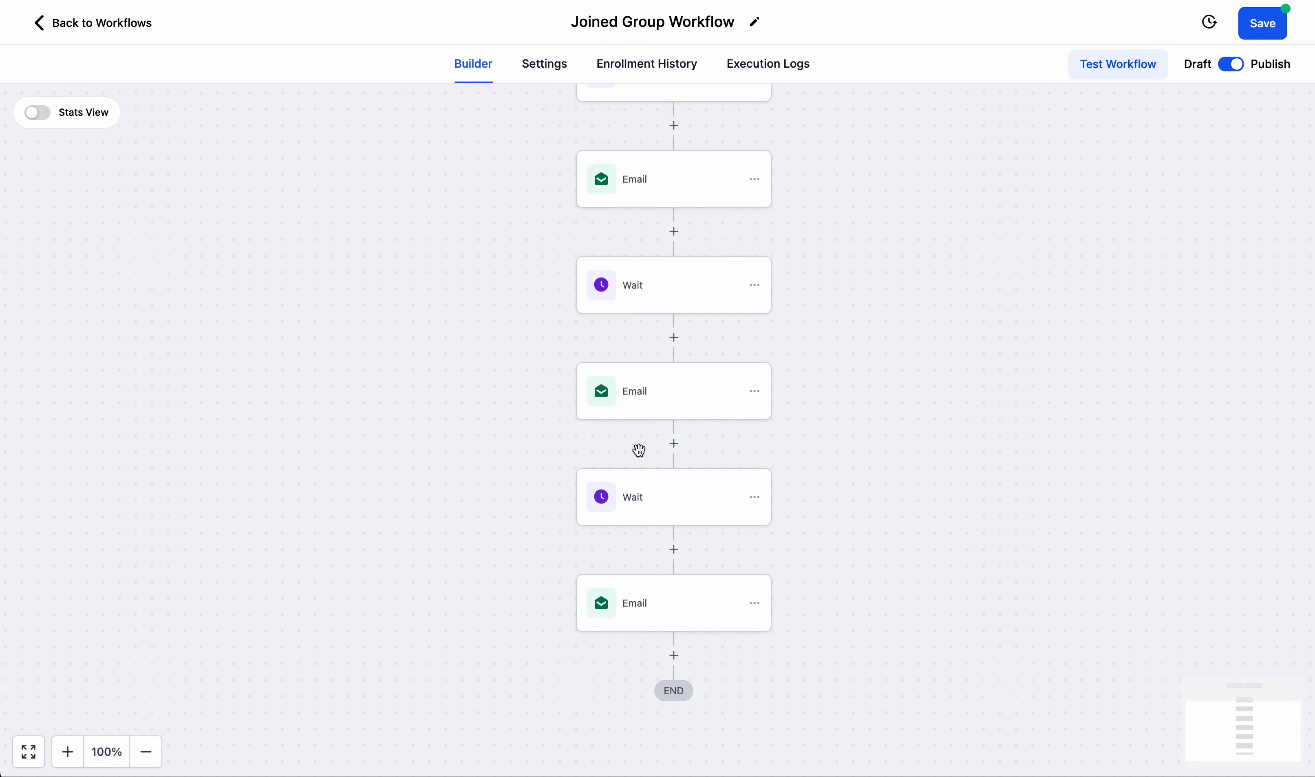
pyautogui.scroll(-2, 637, 448)
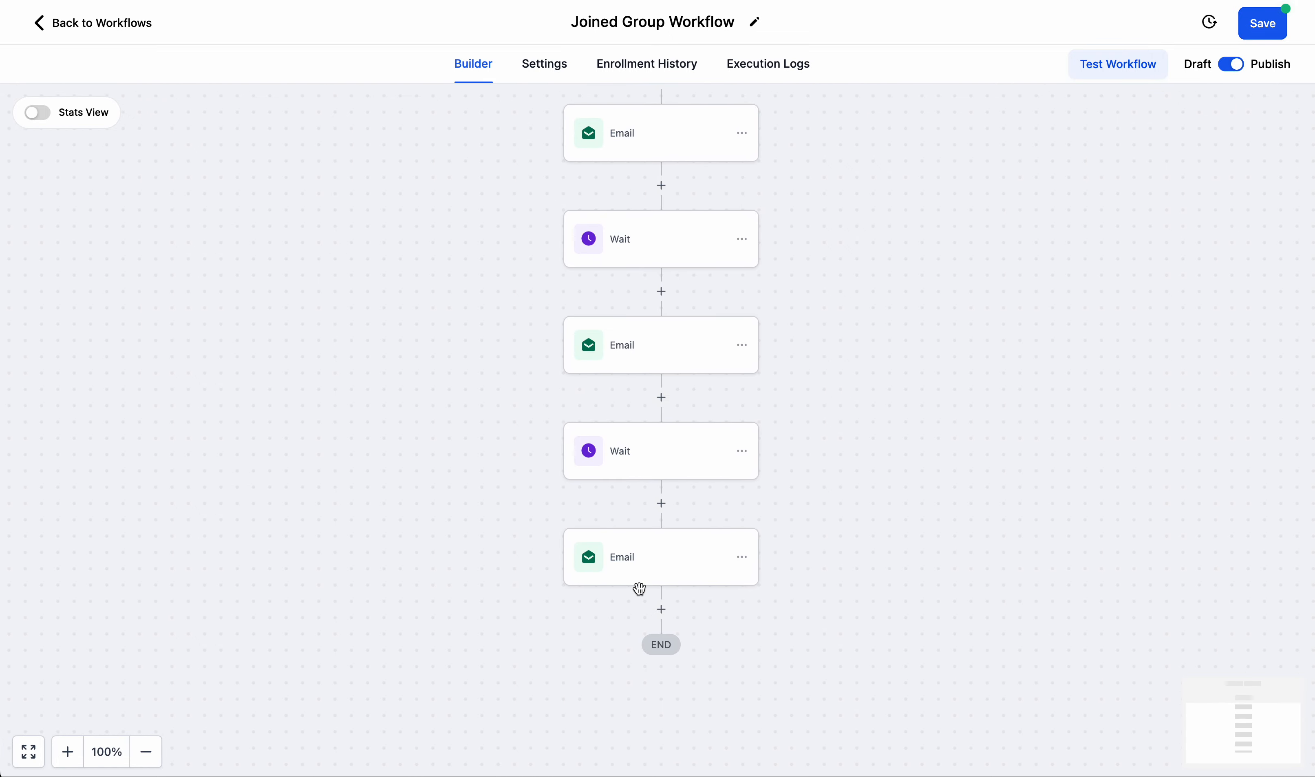
# Start adding an action after the last email and review the available Contact actions.
pyautogui.click(663, 610)
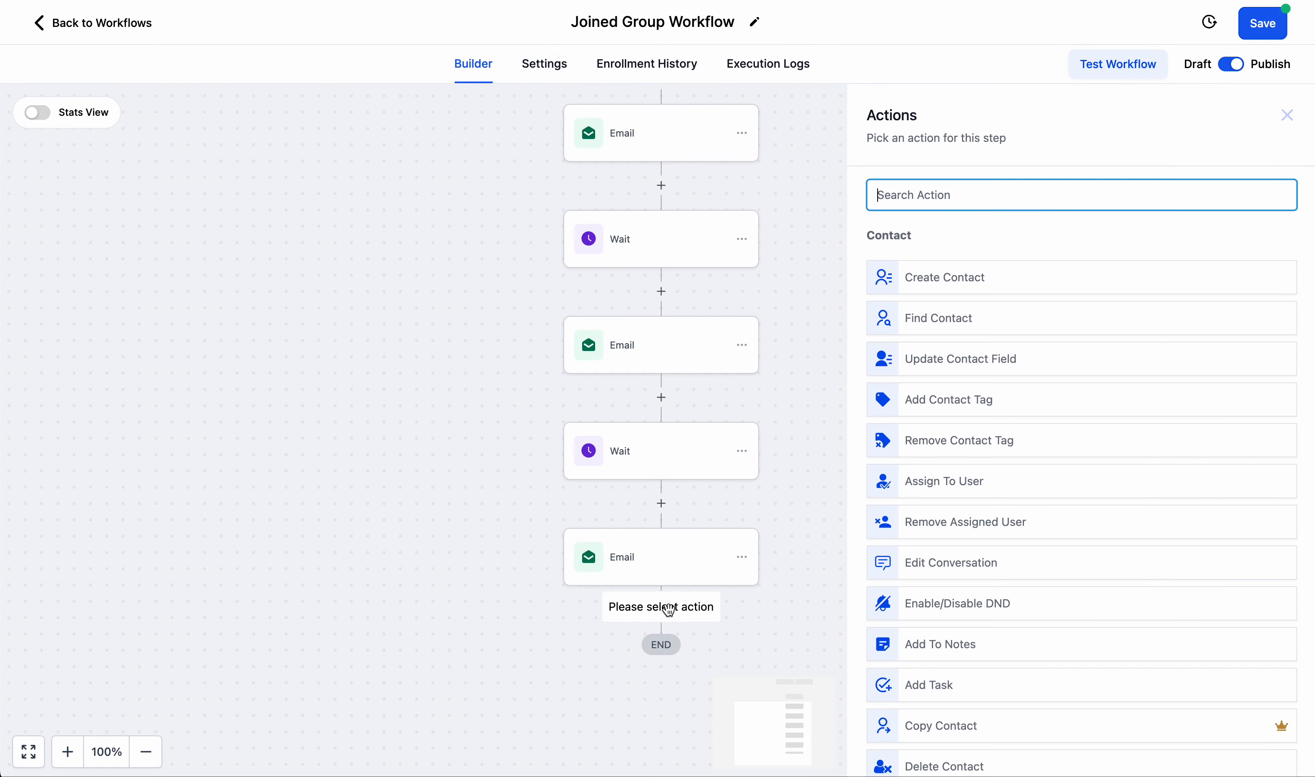
pyautogui.scroll(-10, 967, 480)
pyautogui.scroll(10, 963, 478)
pyautogui.moveTo(871, 236); pyautogui.dragTo(916, 240)
pyautogui.scroll(-2, 926, 240)
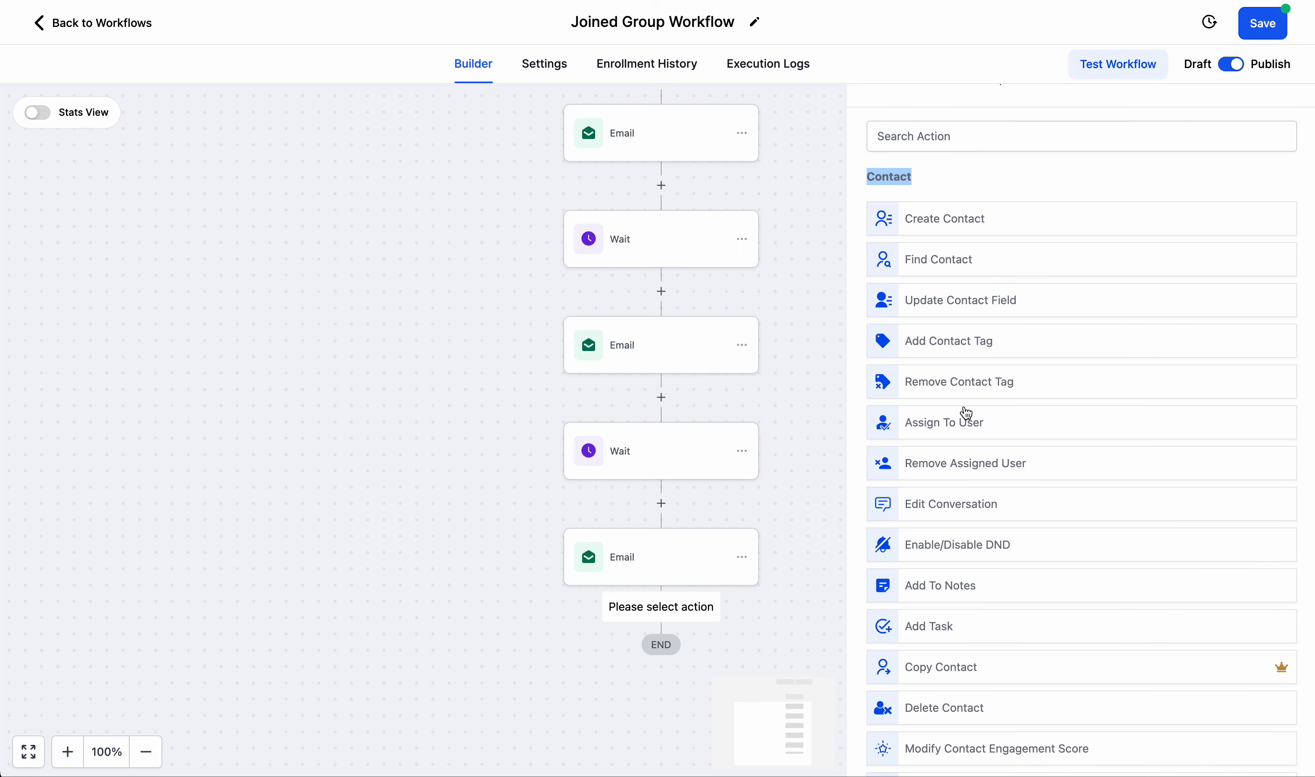
pyautogui.scroll(-3, 972, 432)
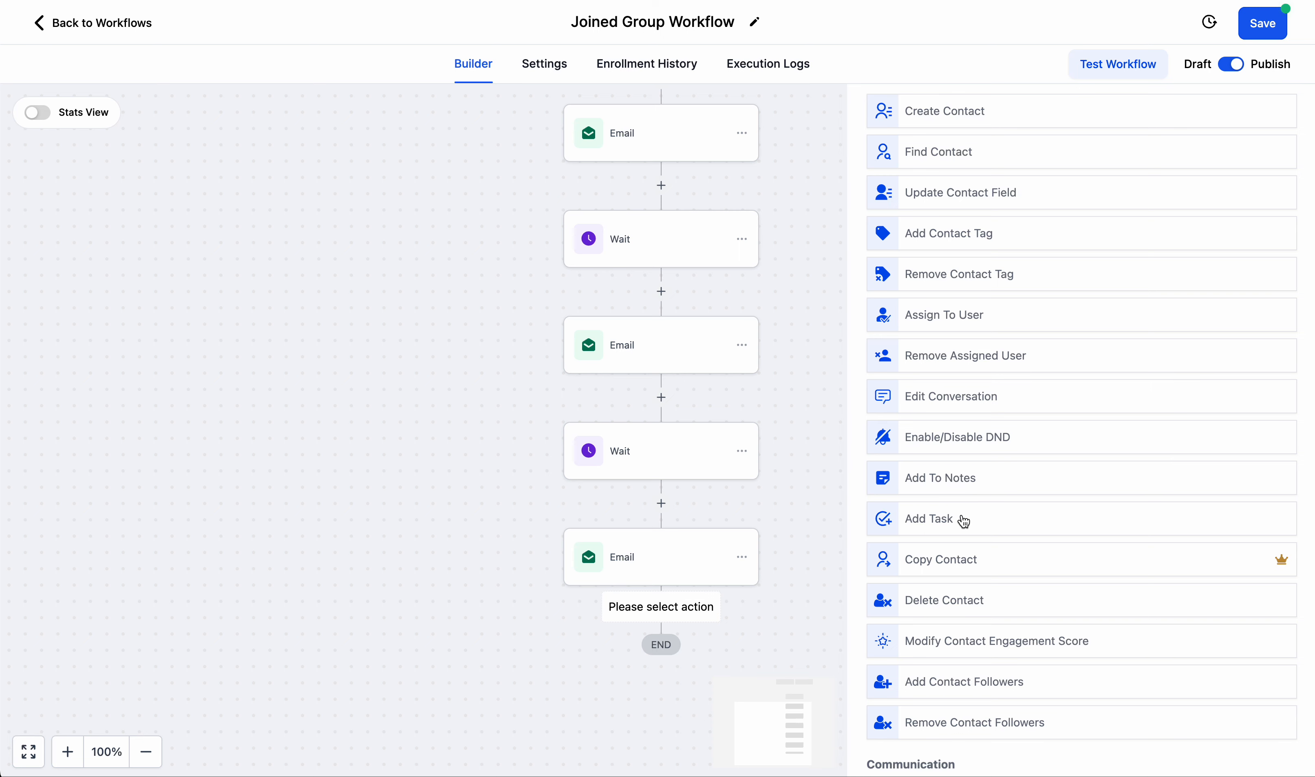
pyautogui.scroll(-2, 966, 522)
pyautogui.scroll(3, 967, 521)
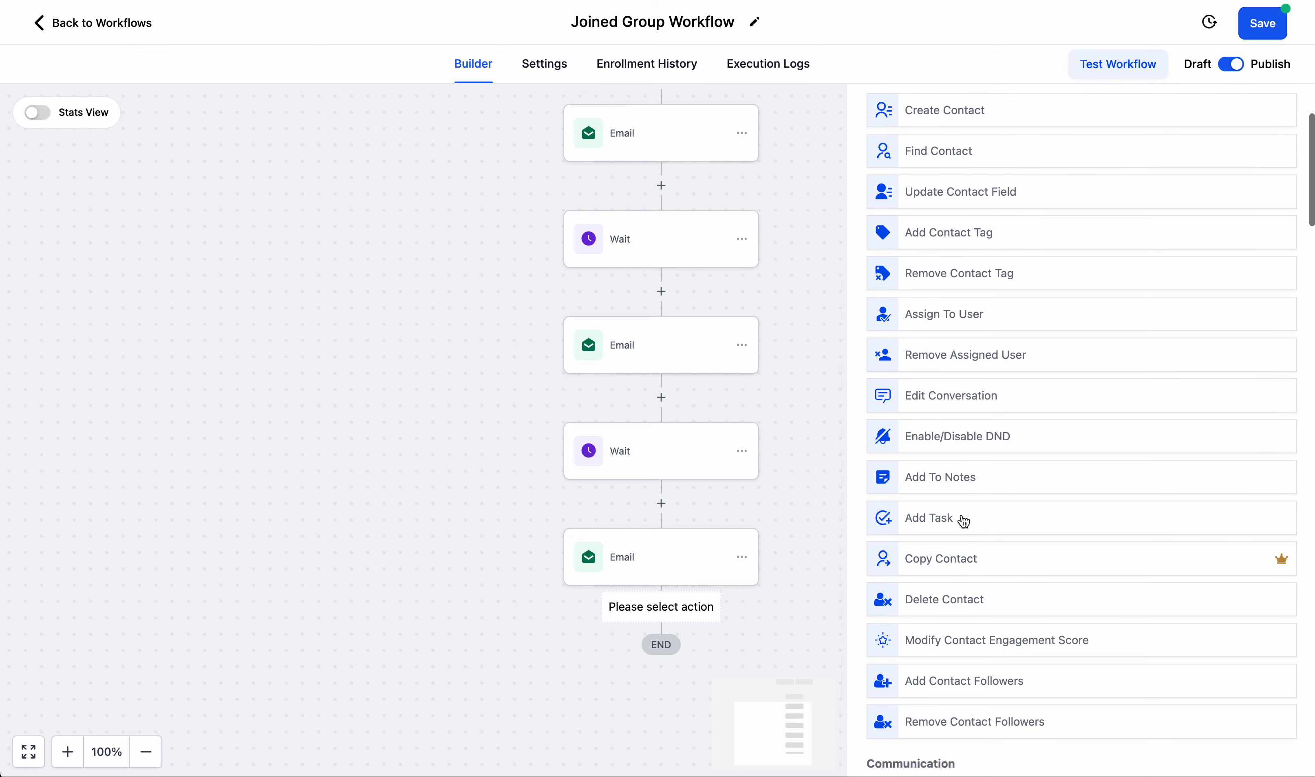
pyautogui.scroll(-1, 963, 521)
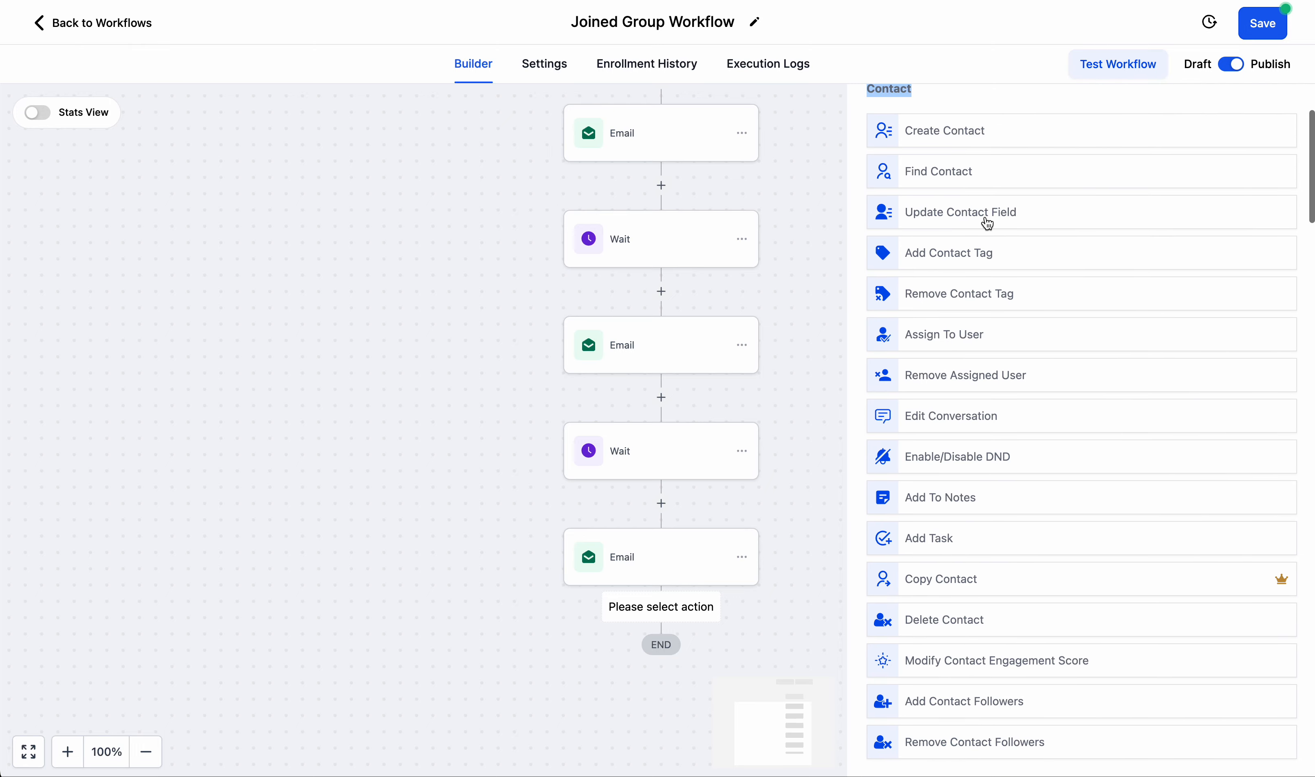
pyautogui.click(959, 107)
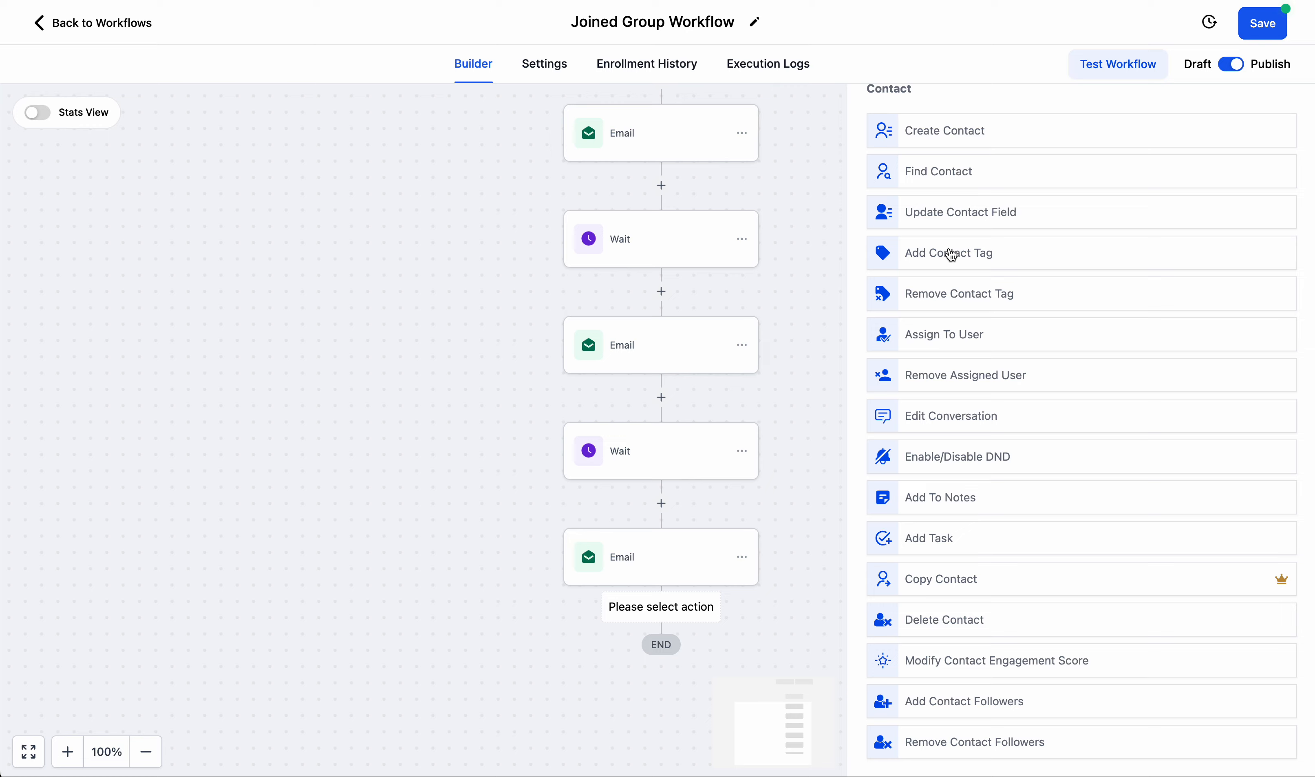
# Review the available Communication, Send Data, Internal Tools, Workflow AI, Eliza and Appointments actions.
pyautogui.scroll(-12, 954, 256)
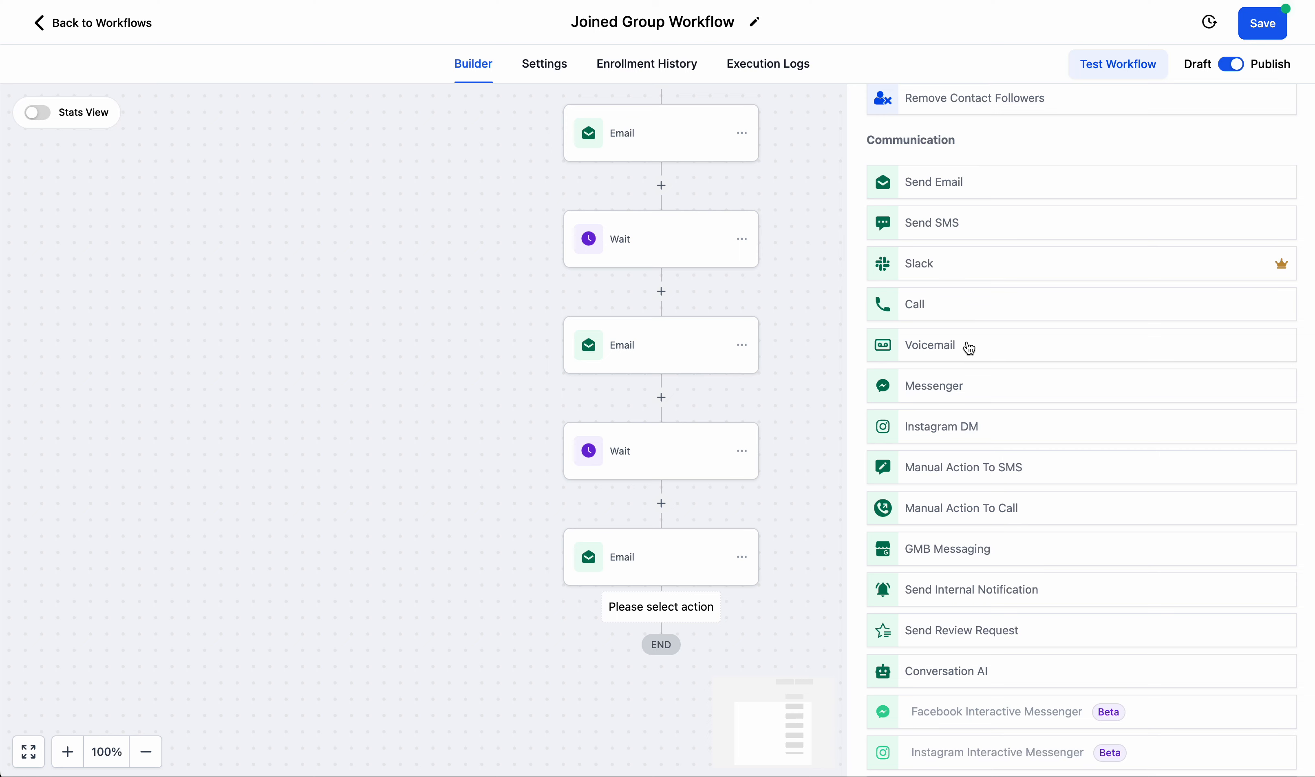
pyautogui.scroll(-1, 971, 348)
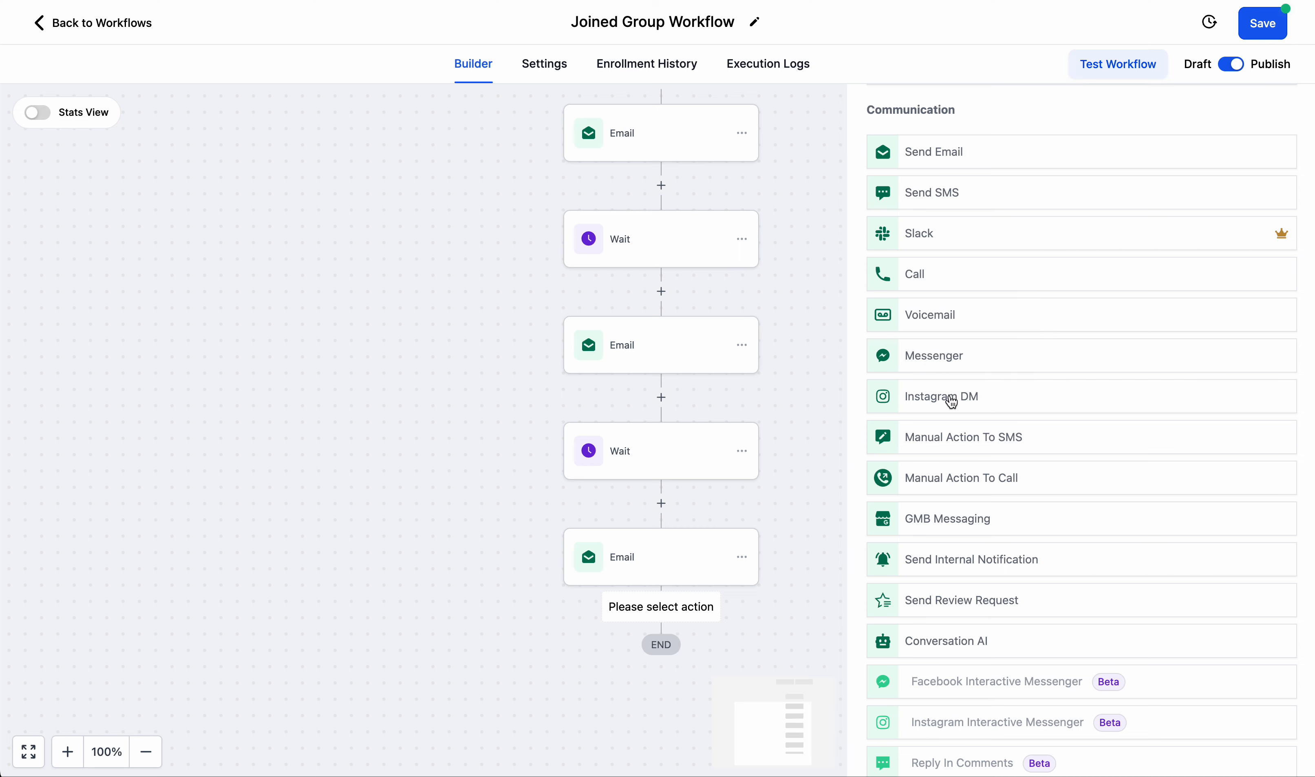
pyautogui.scroll(-3, 953, 401)
pyautogui.scroll(-3, 952, 402)
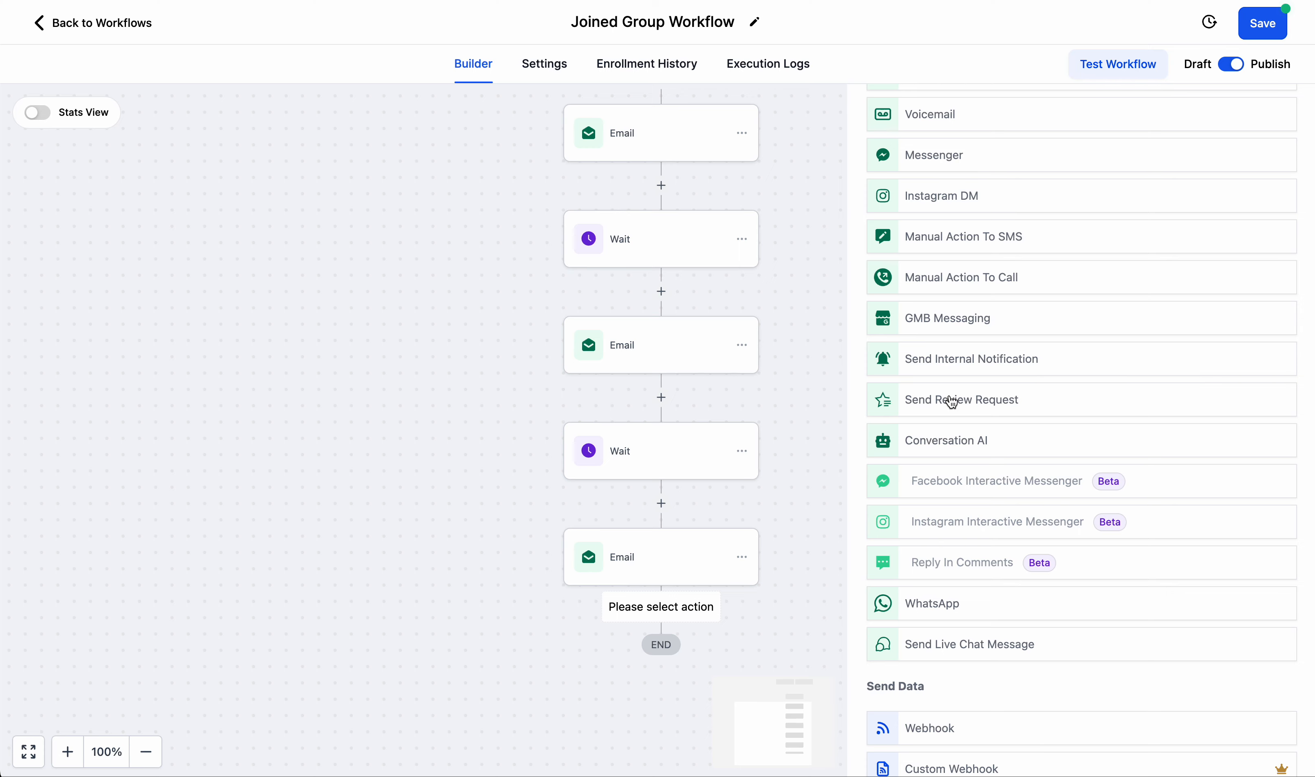
pyautogui.scroll(-12, 949, 401)
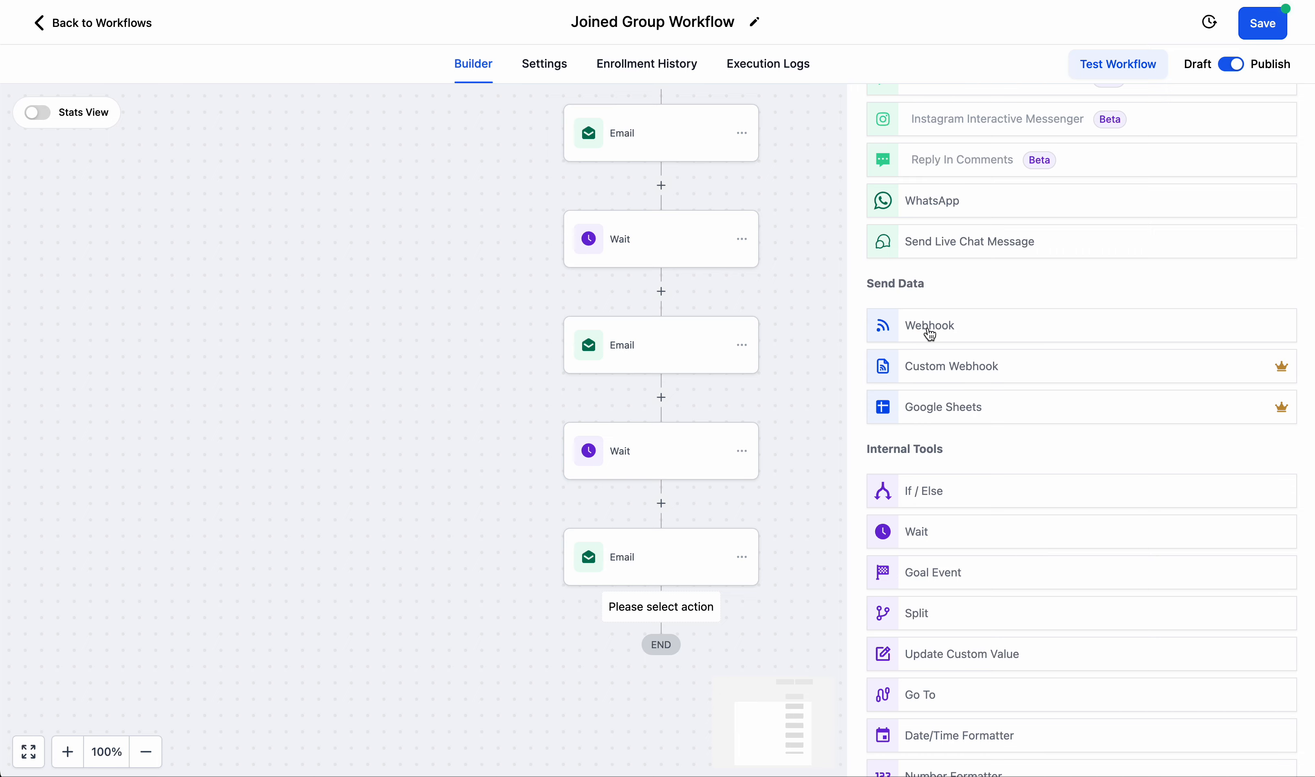
pyautogui.scroll(-7, 931, 334)
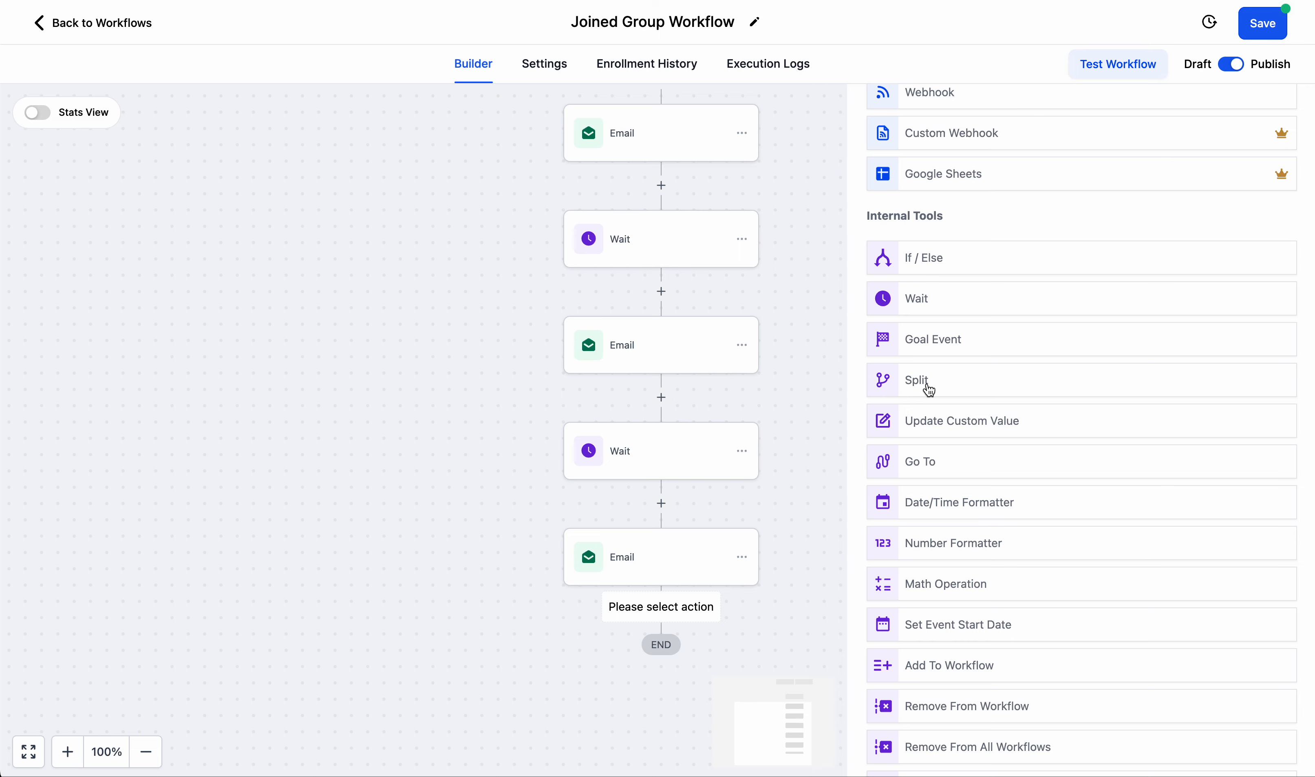
pyautogui.scroll(-3, 929, 390)
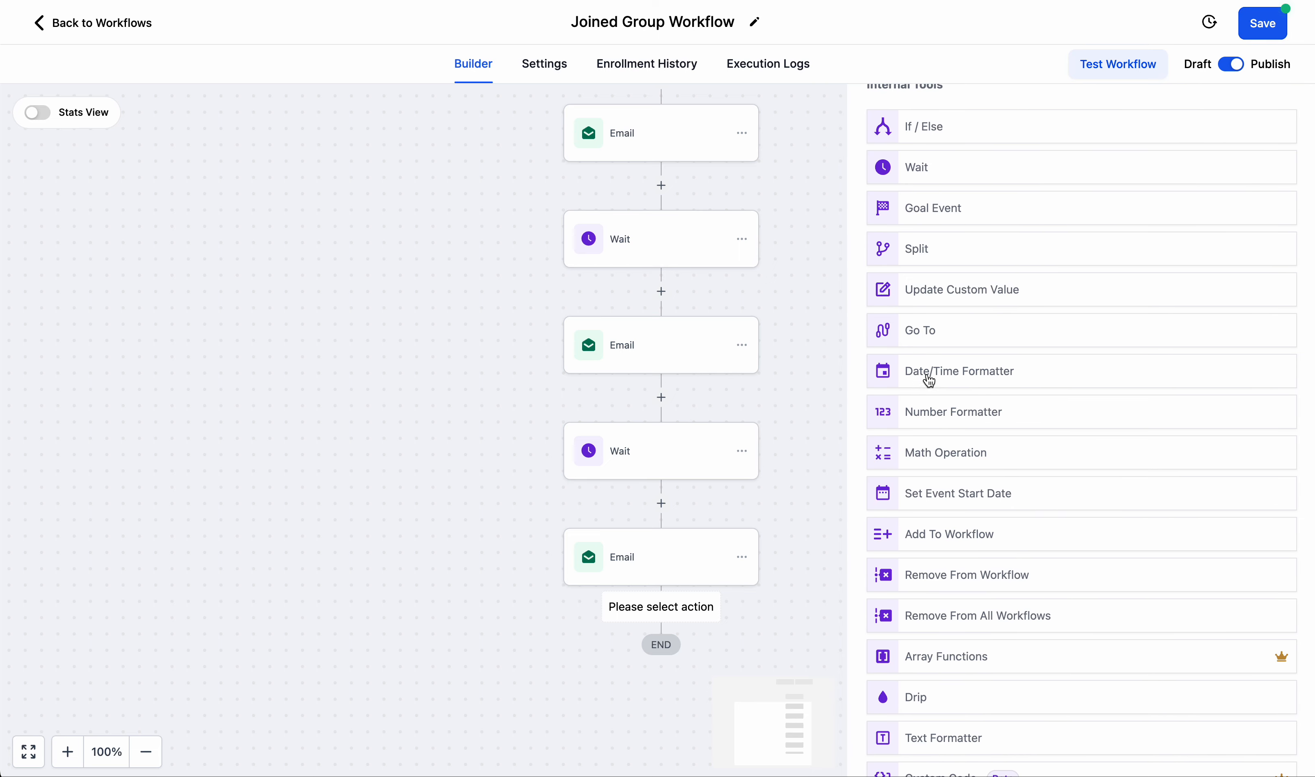
pyautogui.scroll(-5, 931, 373)
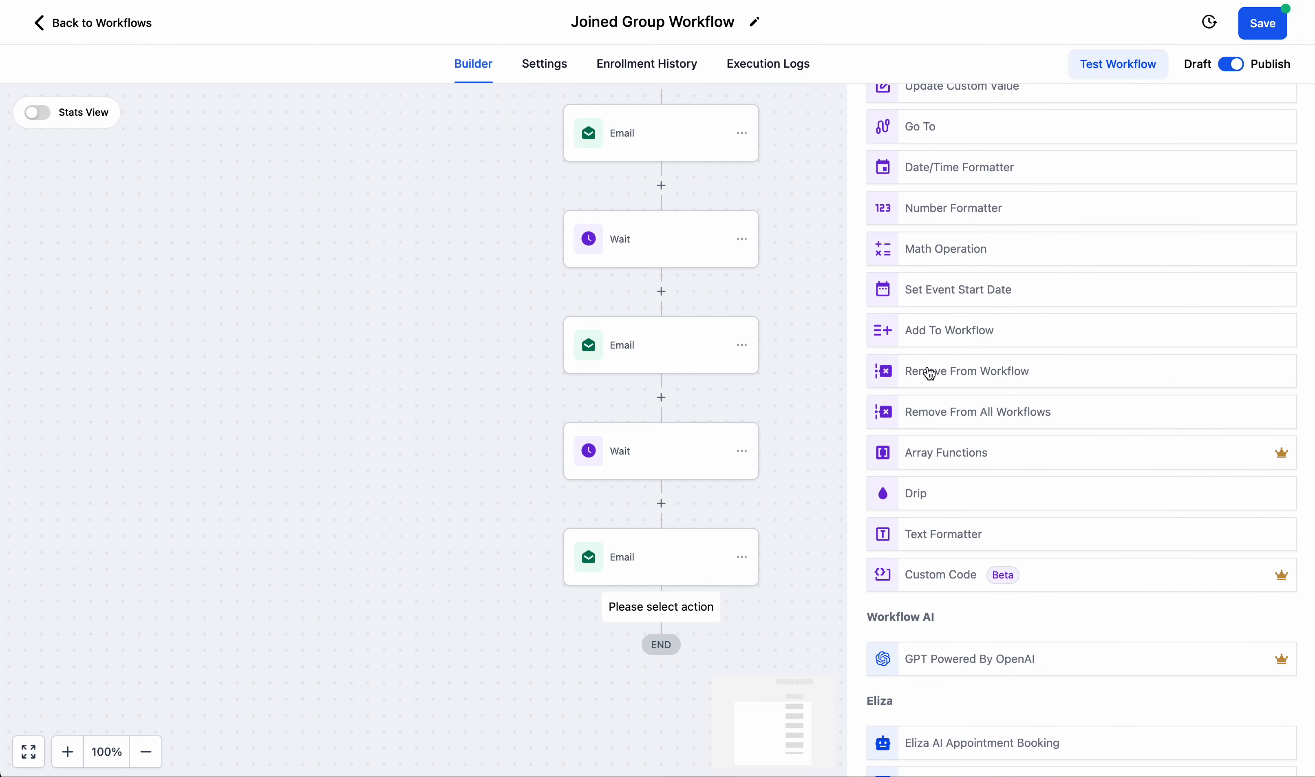
pyautogui.scroll(-9, 931, 373)
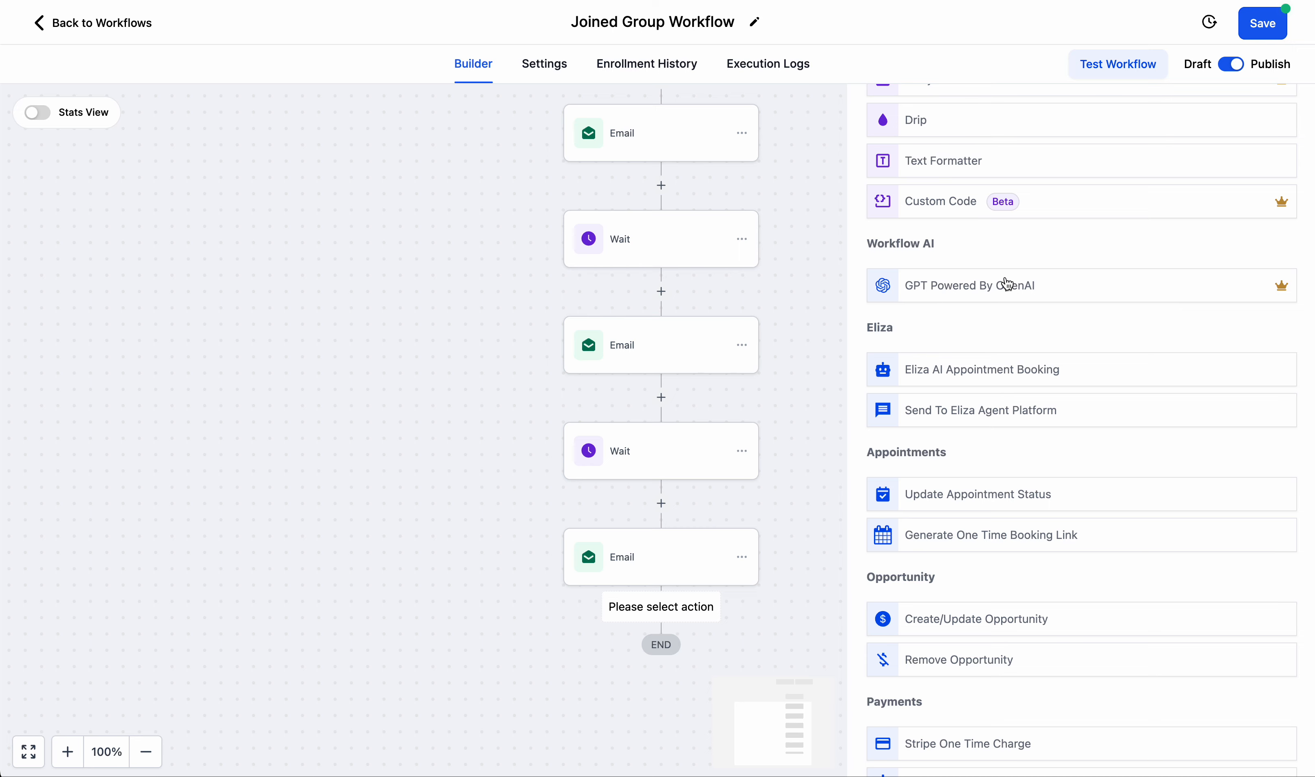
pyautogui.scroll(-1, 974, 281)
pyautogui.scroll(-1, 971, 280)
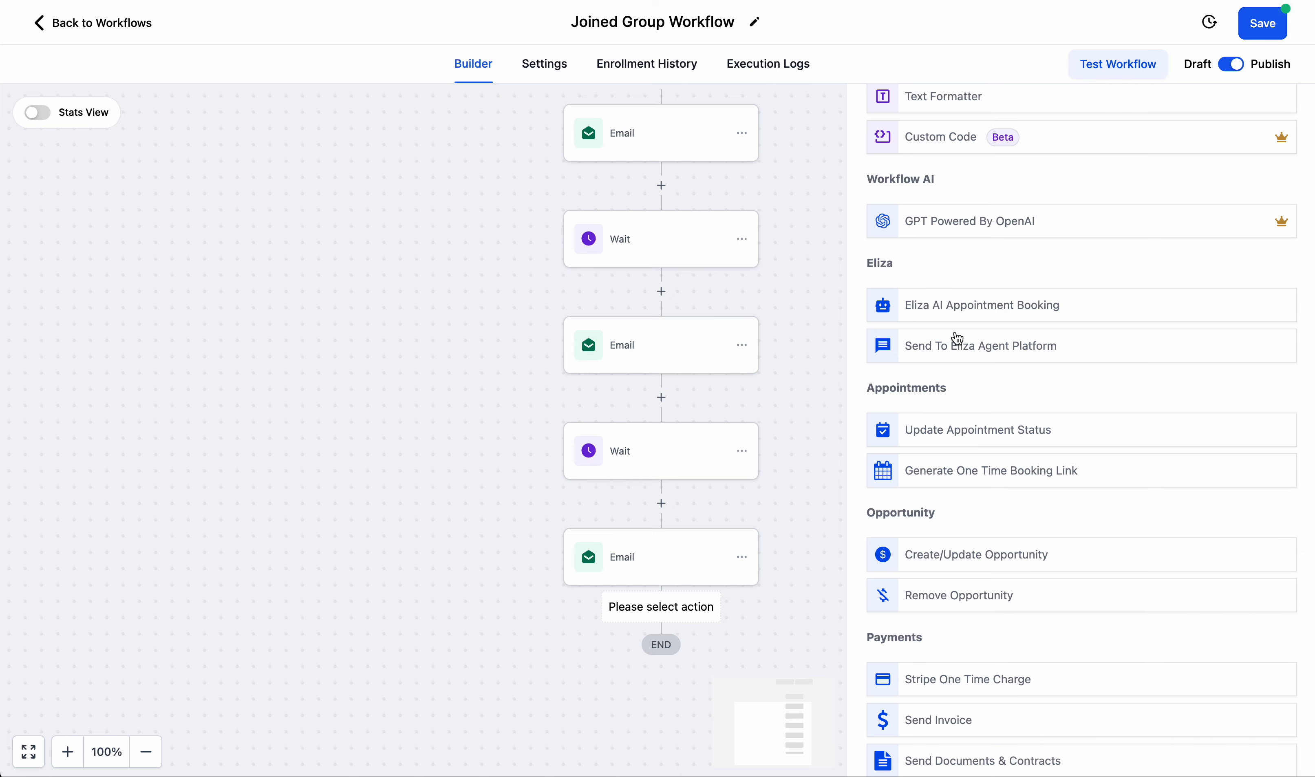
pyautogui.scroll(-2, 957, 338)
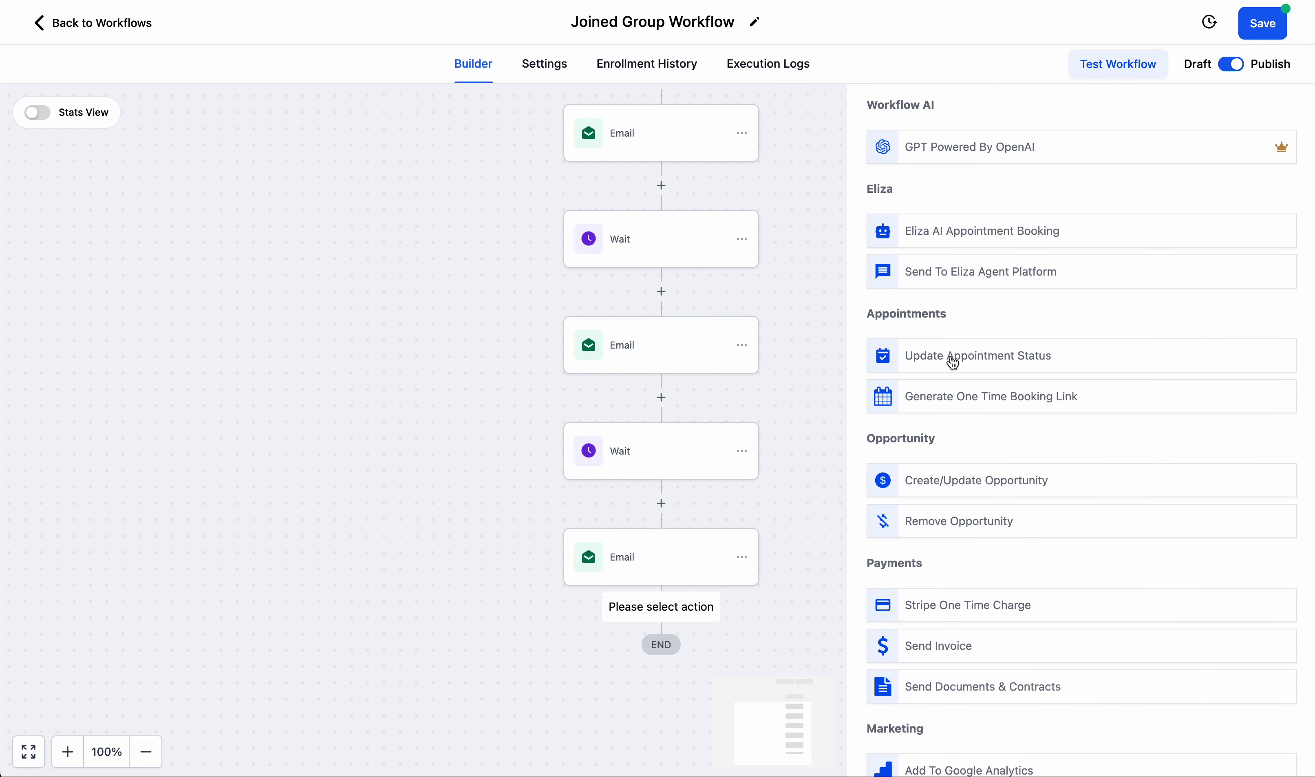
# Add a Create Or Update Opportunity action with pipeline All Sales and stage Purchase A Product, and save the action.
pyautogui.scroll(-3, 954, 362)
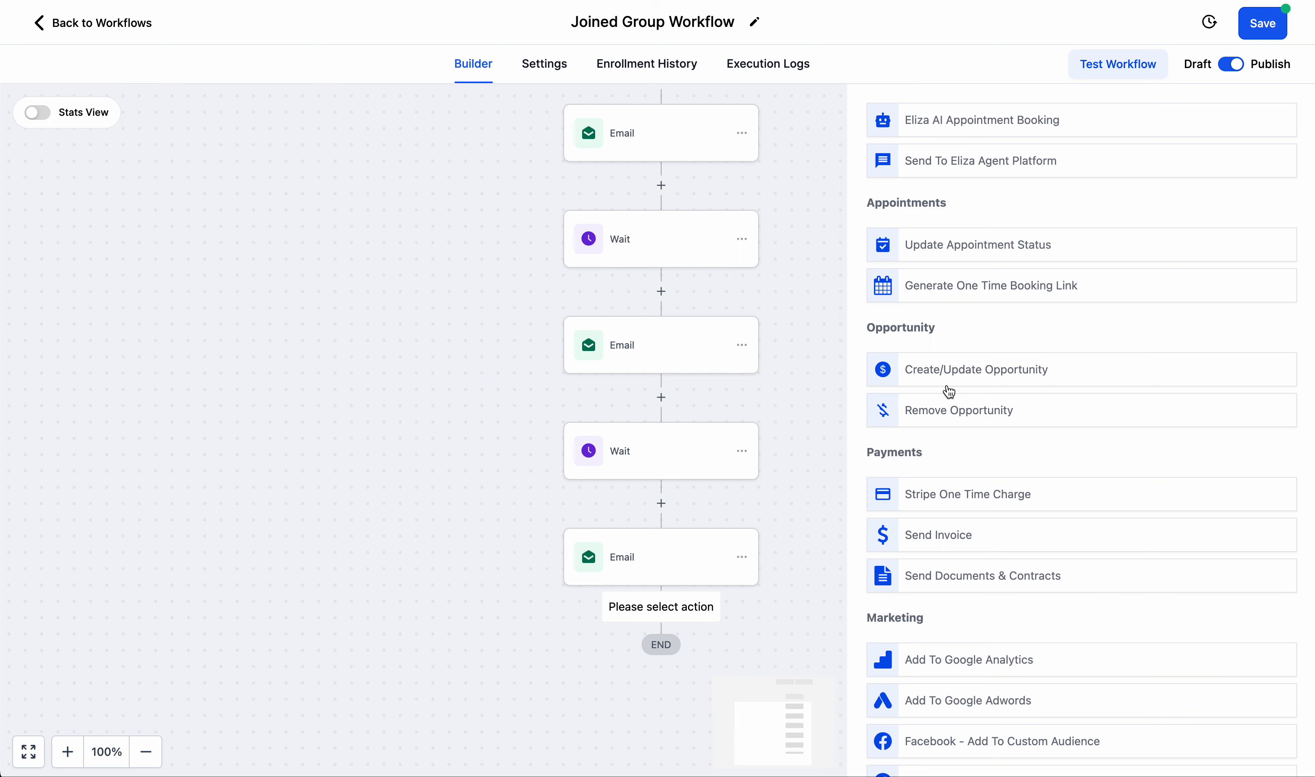
pyautogui.click(944, 372)
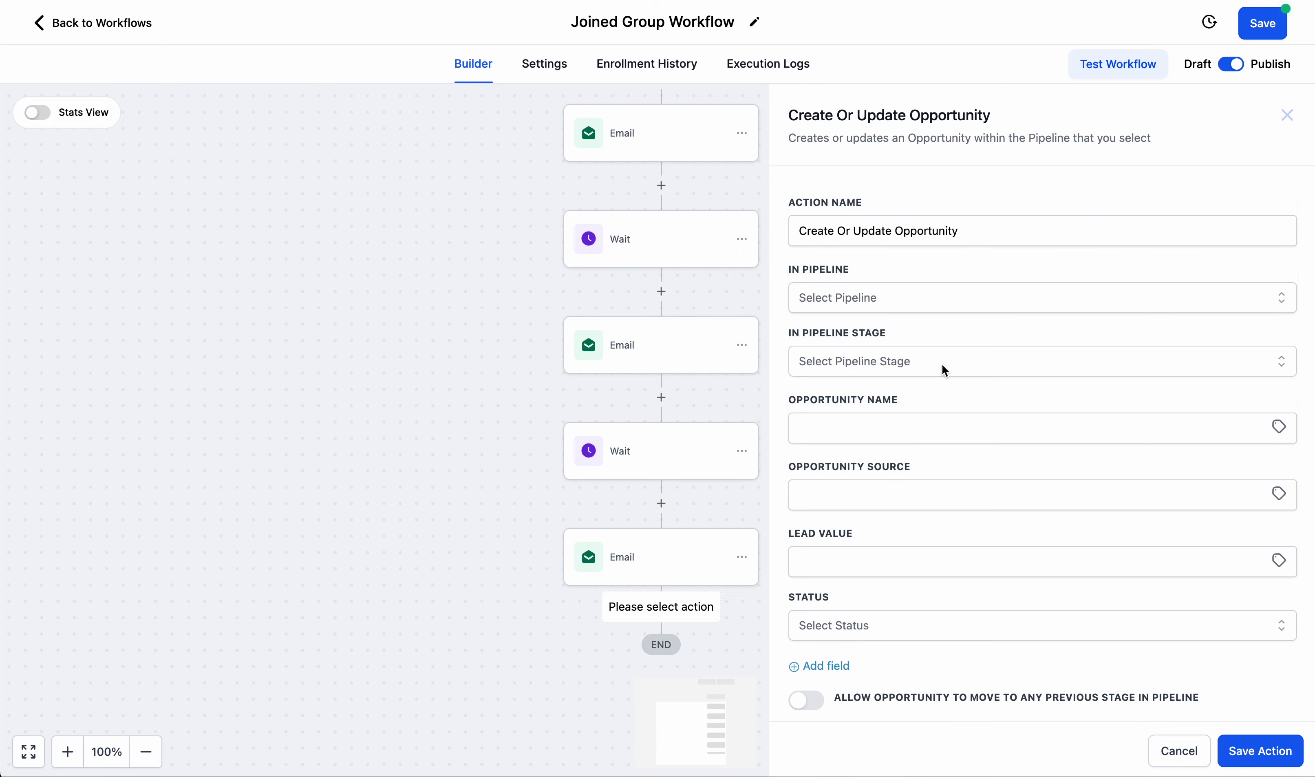
pyautogui.click(863, 302)
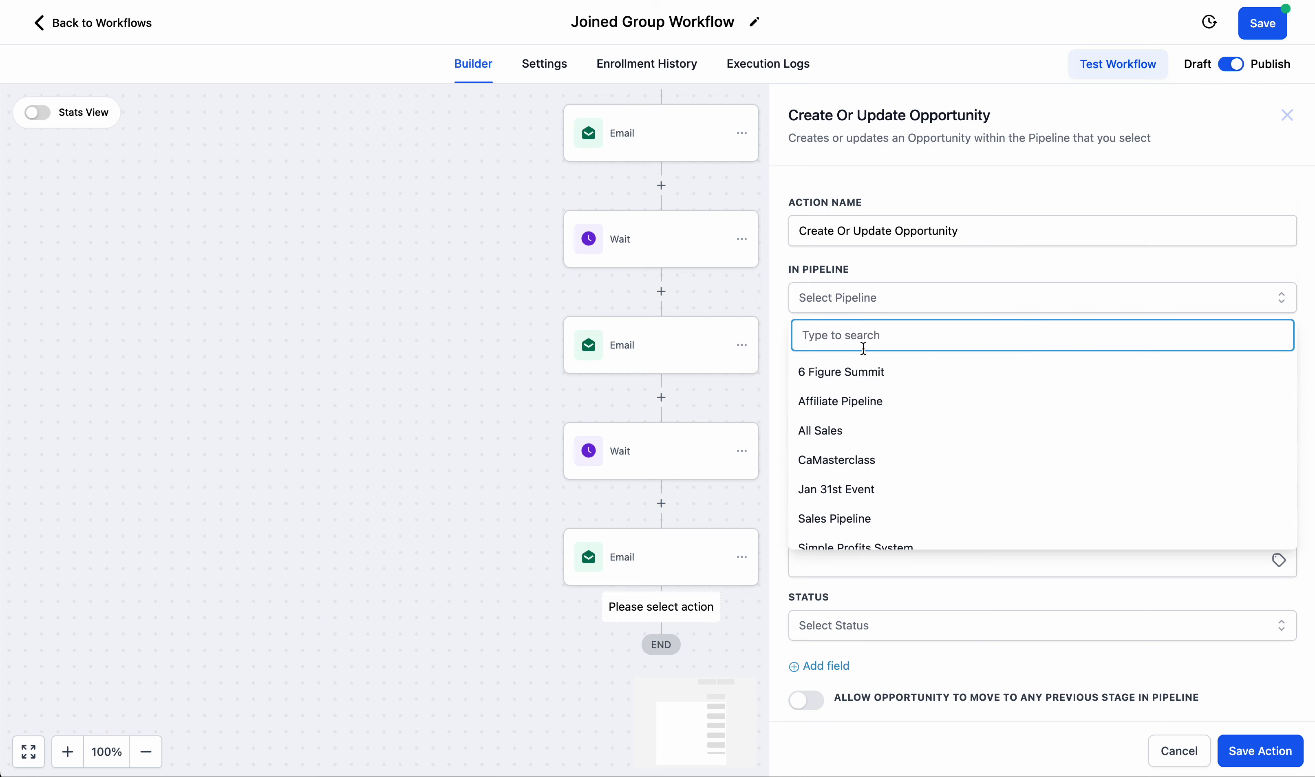
pyautogui.click(827, 434)
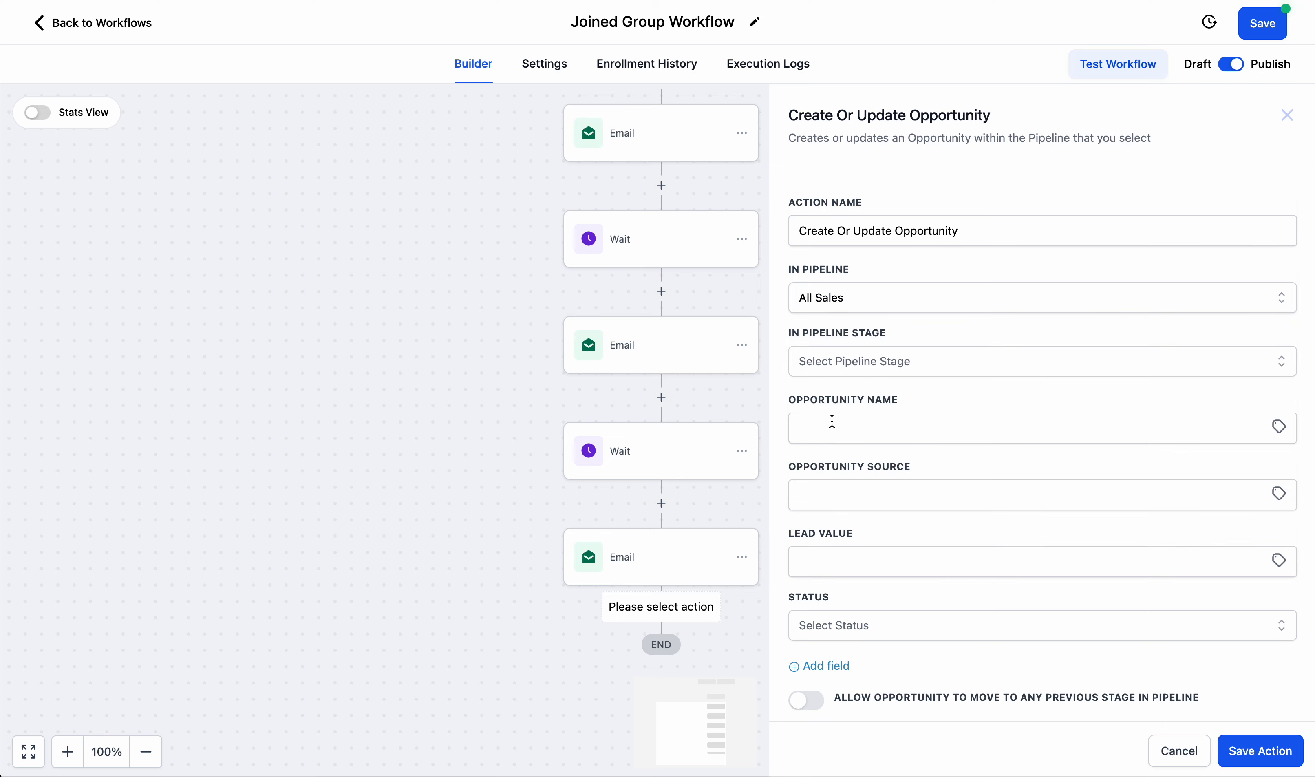
pyautogui.click(867, 359)
pyautogui.click(862, 429)
pyautogui.click(1278, 759)
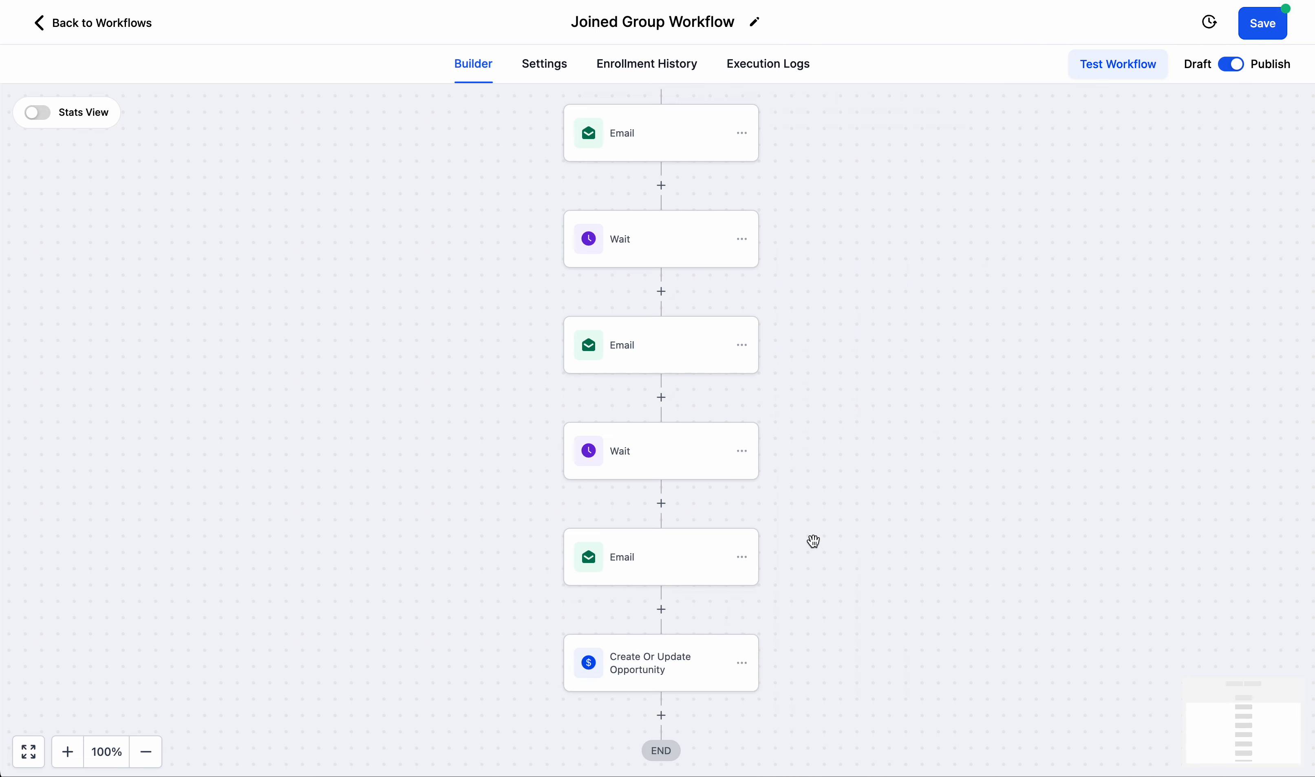
# Delete the Create Or Update Opportunity action from the end of the workflow.
pyautogui.click(690, 665)
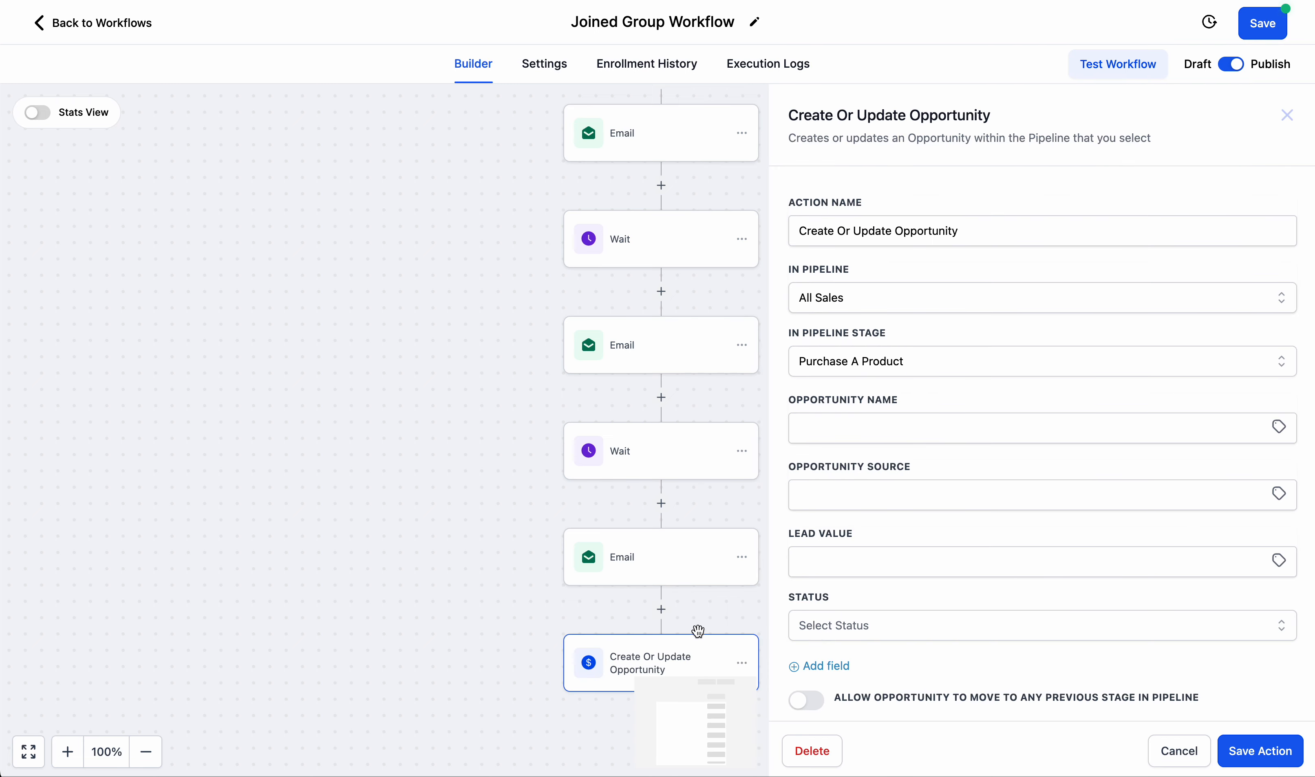
pyautogui.click(709, 618)
pyautogui.click(738, 668)
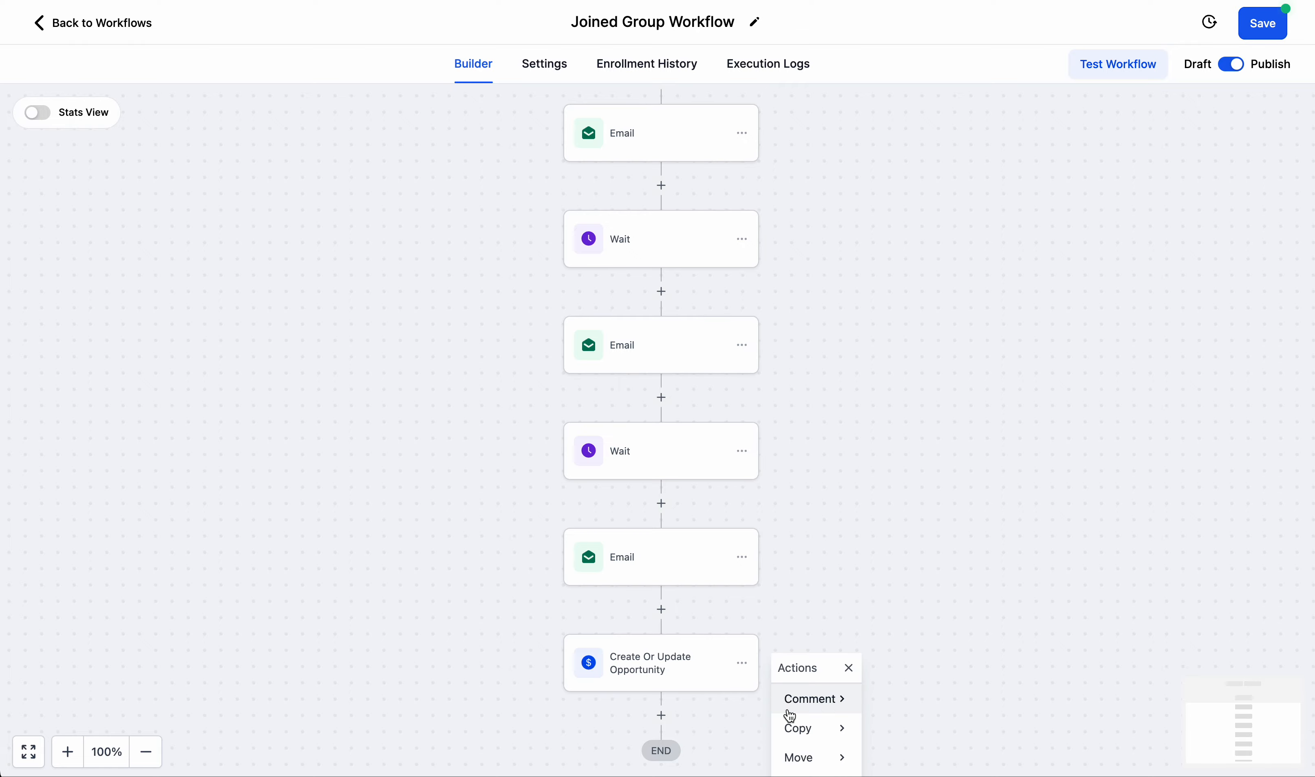
pyautogui.click(810, 749)
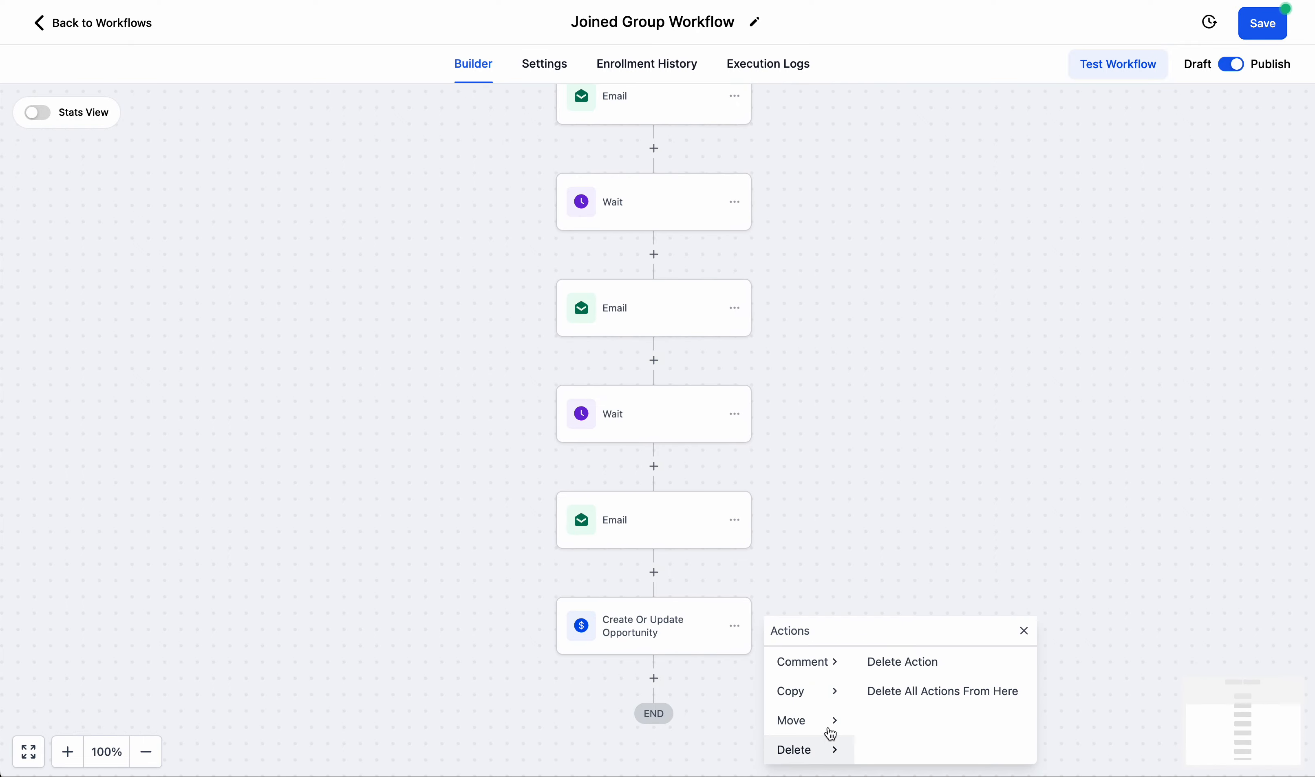
pyautogui.click(904, 663)
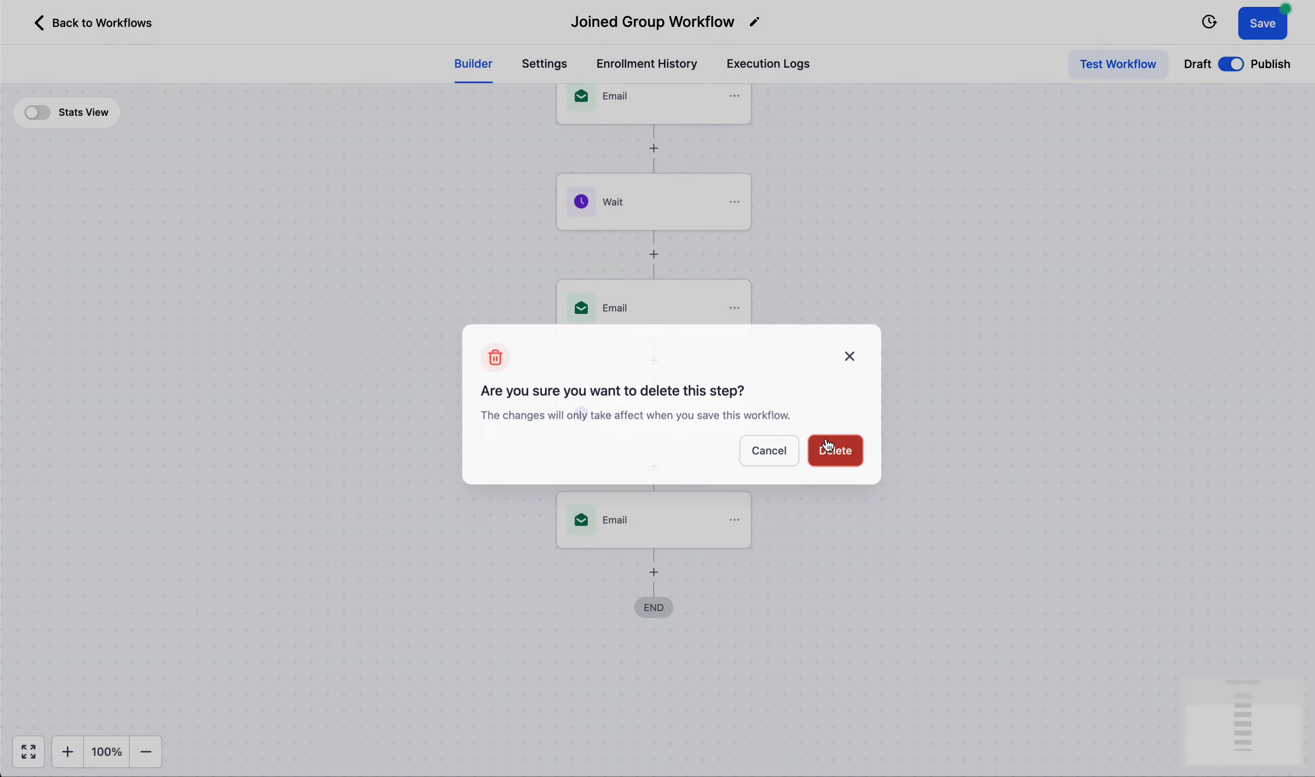
pyautogui.click(832, 439)
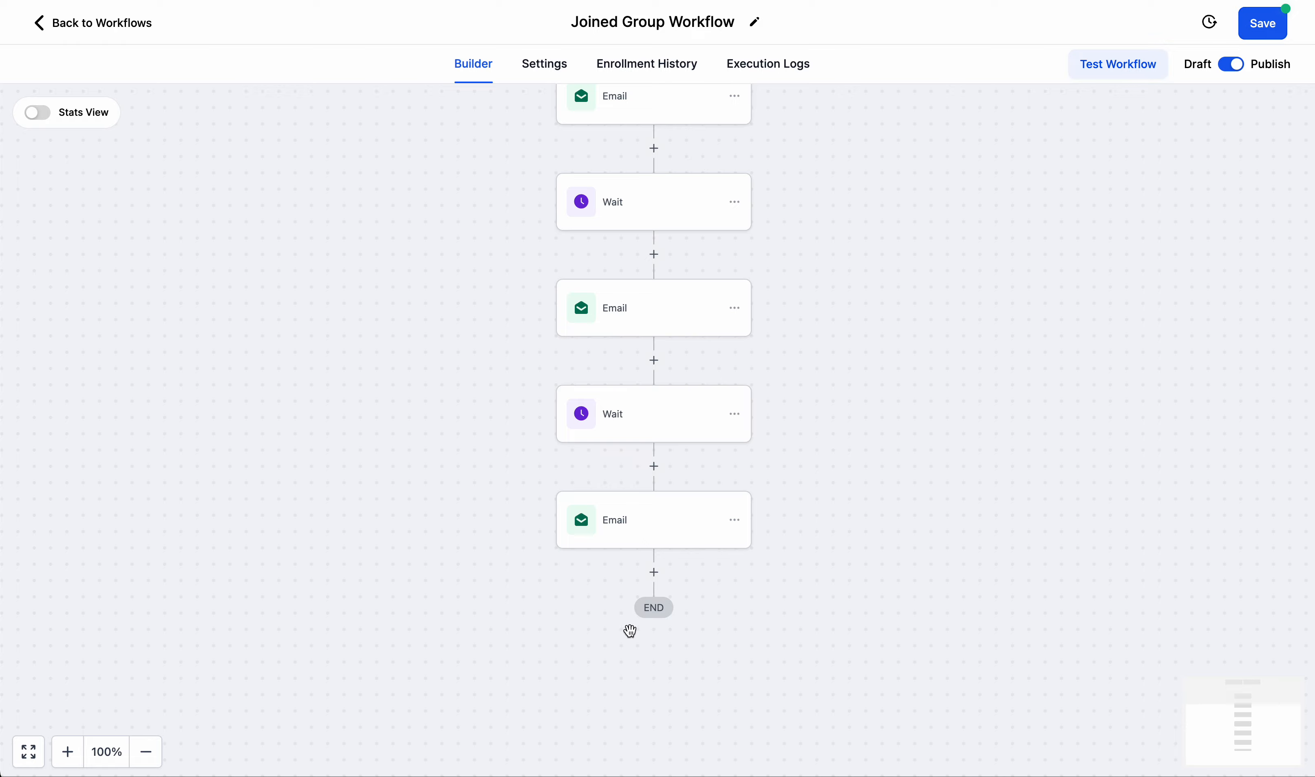
# Reopen the action choices after the last email and review the Payments, Marketing, Affiliate, Courses, IVR and Communities actions.
pyautogui.click(655, 573)
pyautogui.scroll(-20, 1003, 433)
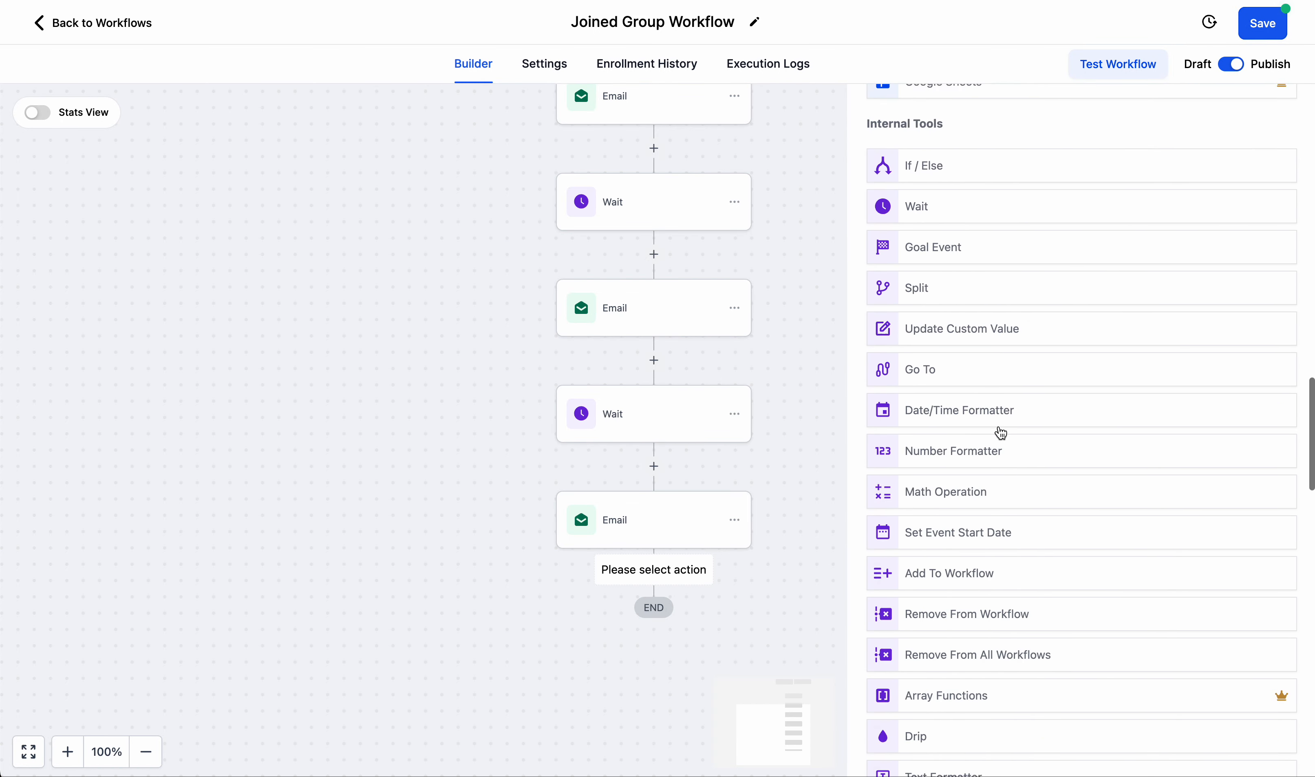
pyautogui.scroll(-10, 1003, 434)
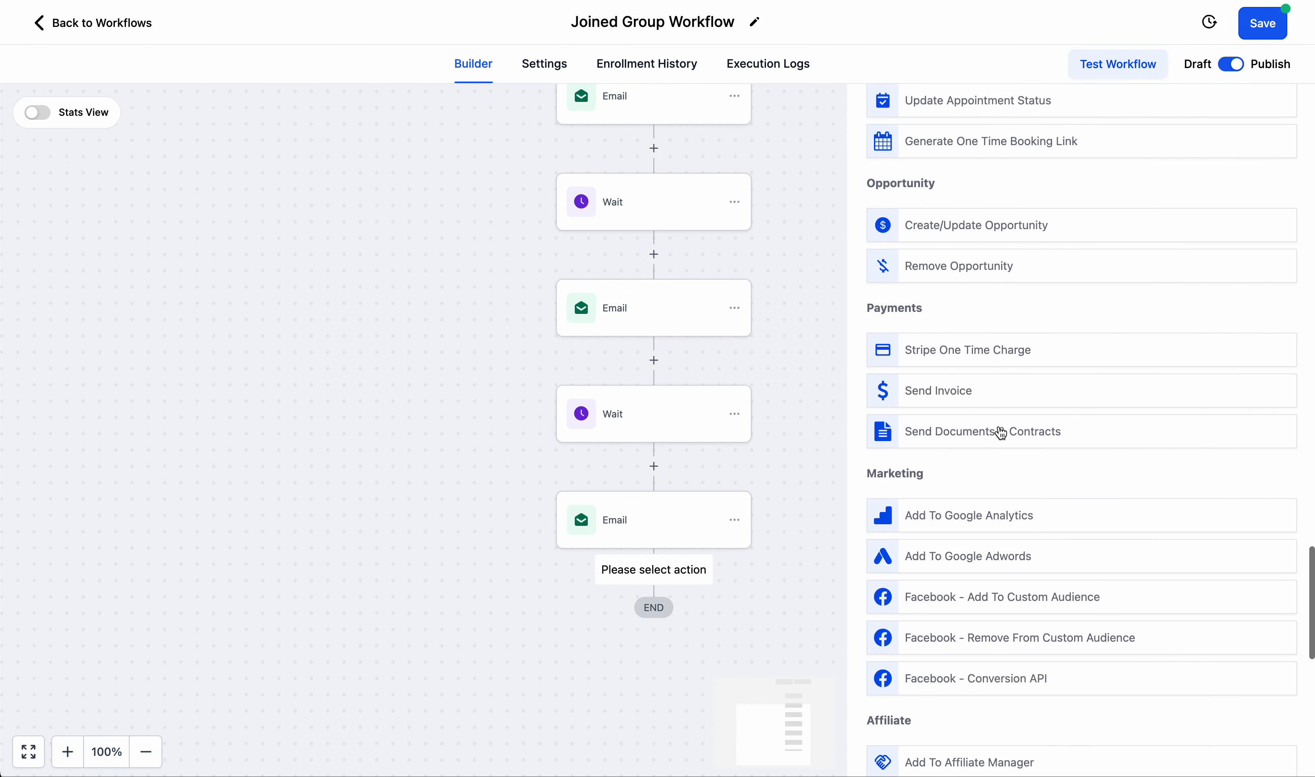
pyautogui.scroll(-1, 1001, 433)
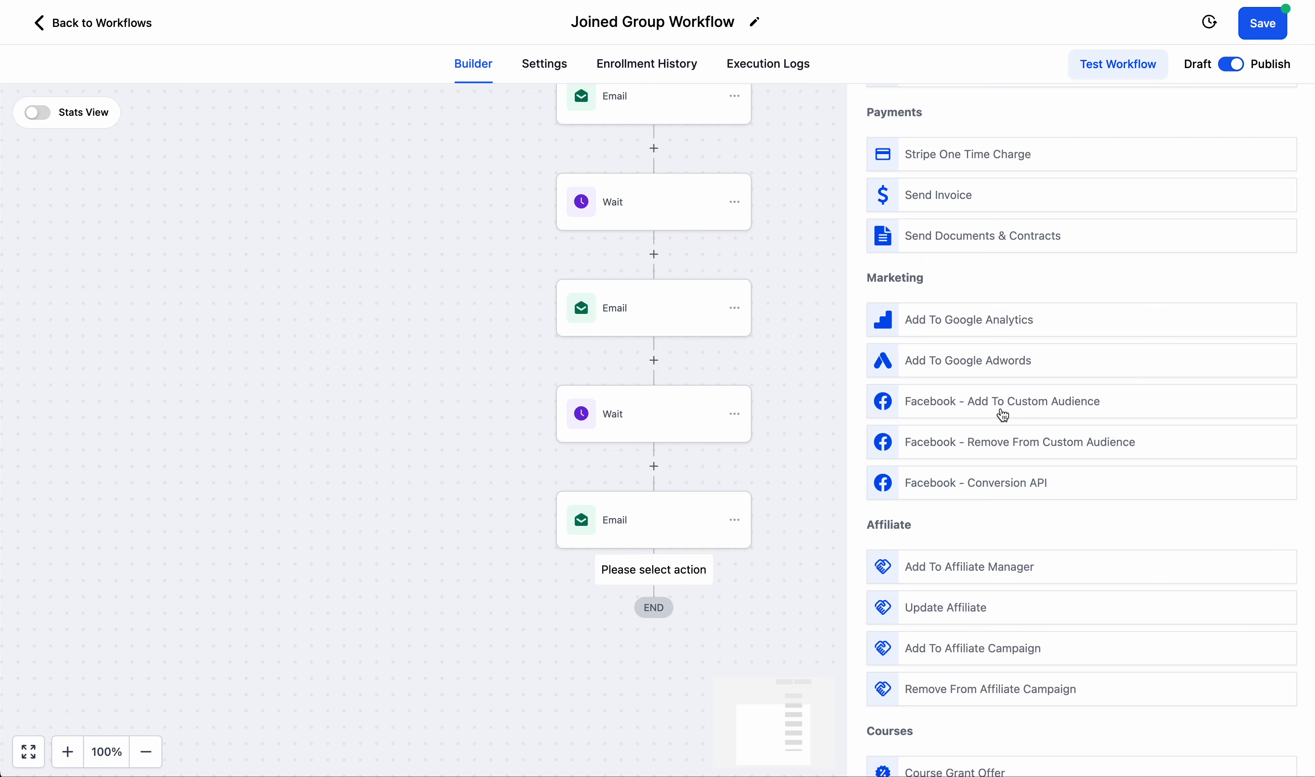
pyautogui.scroll(-2, 1004, 415)
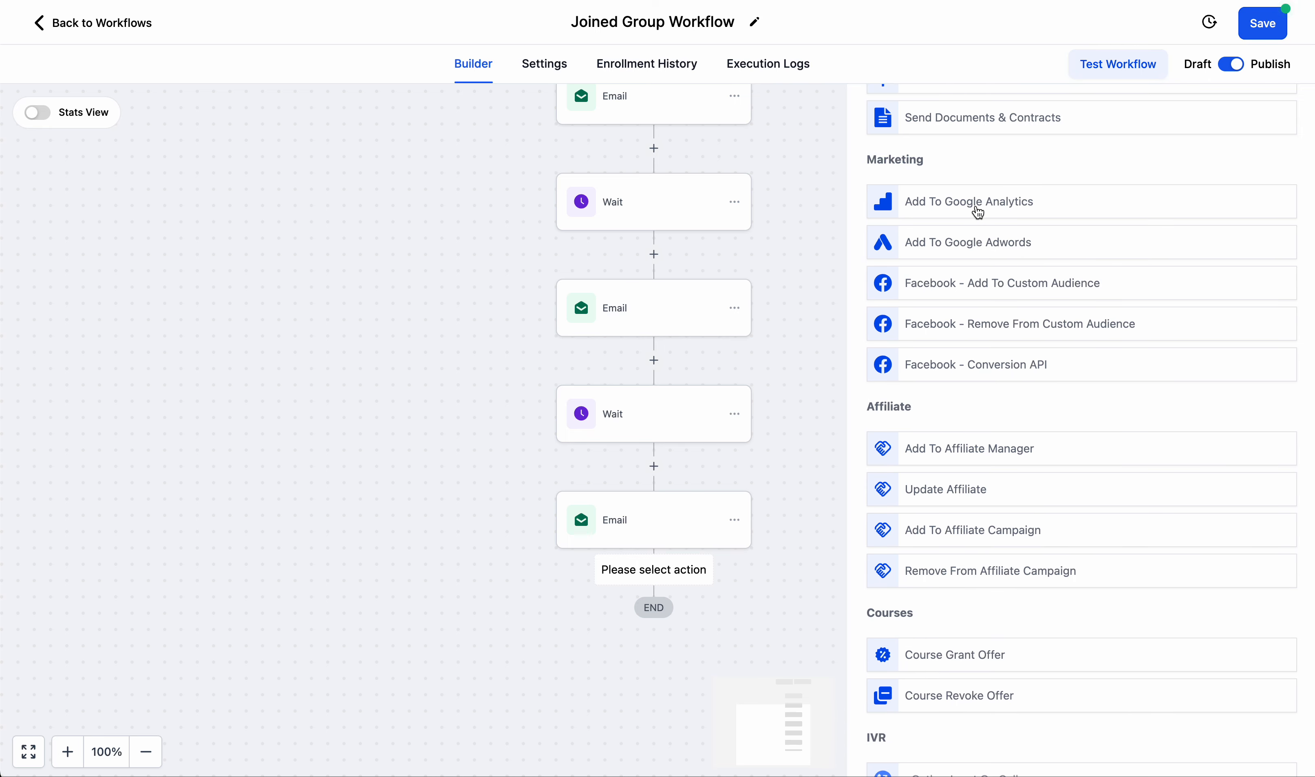
pyautogui.scroll(-3, 981, 213)
pyautogui.scroll(-1, 980, 214)
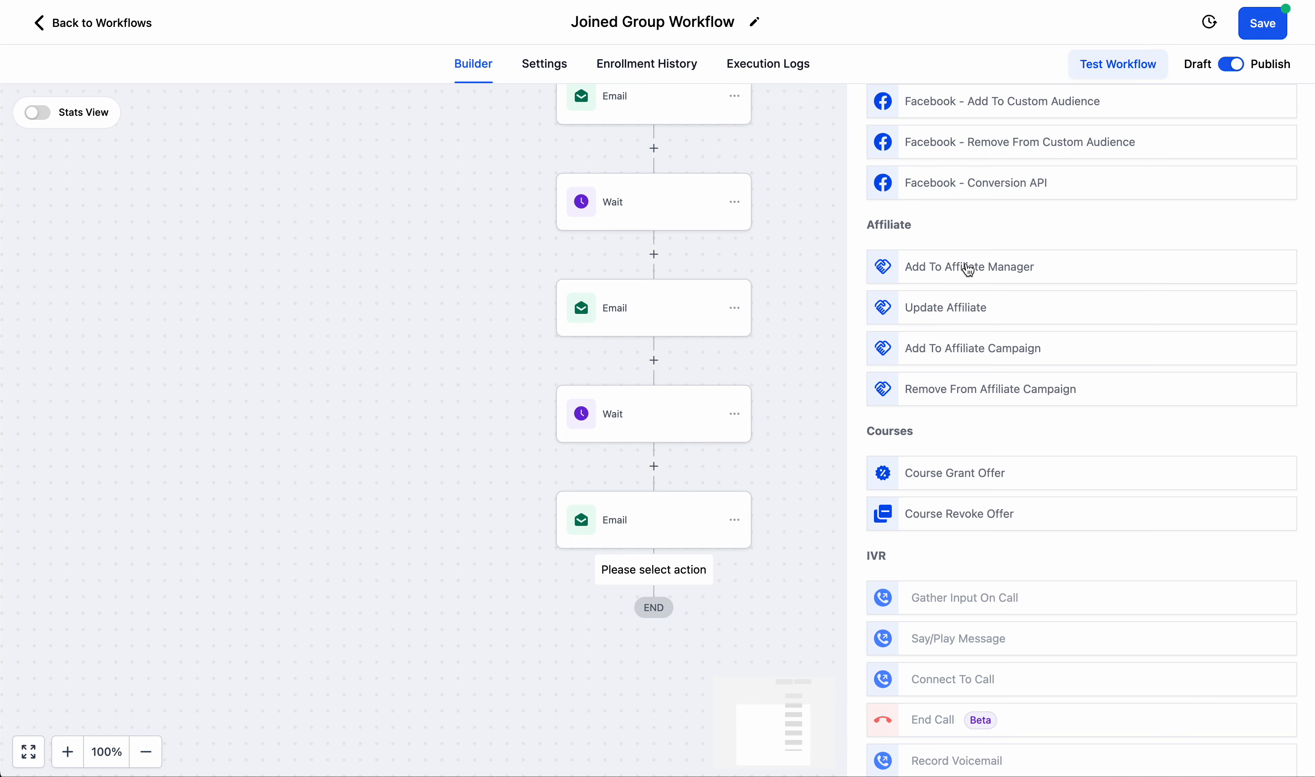
pyautogui.scroll(-2, 971, 271)
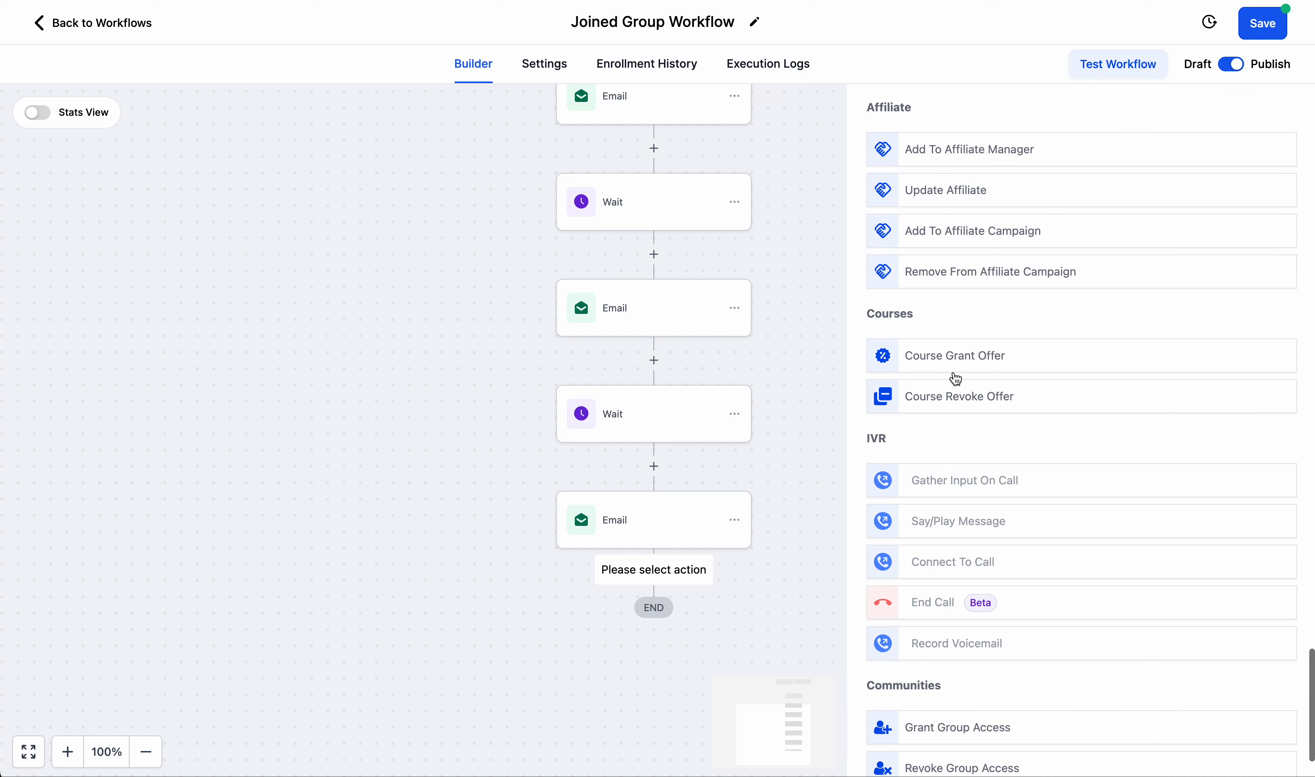
pyautogui.scroll(-2, 954, 387)
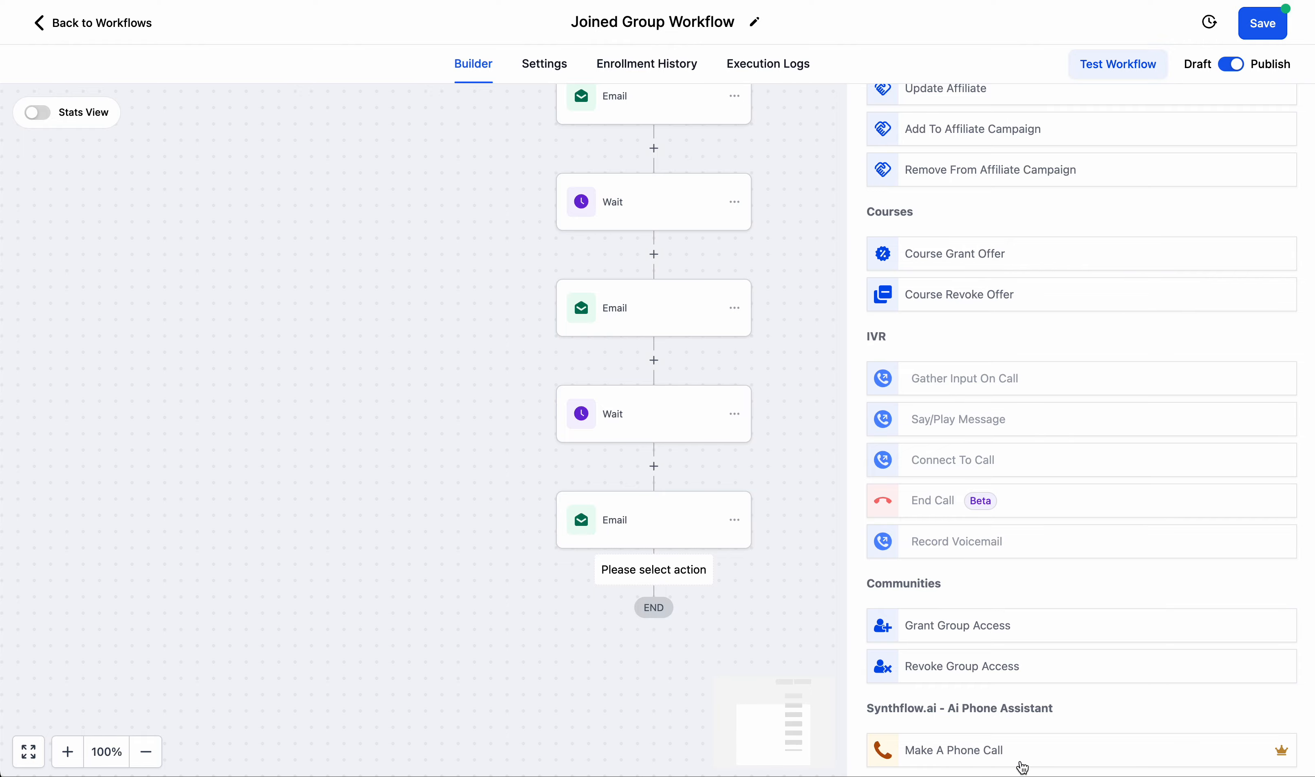
pyautogui.scroll(20, 1080, 467)
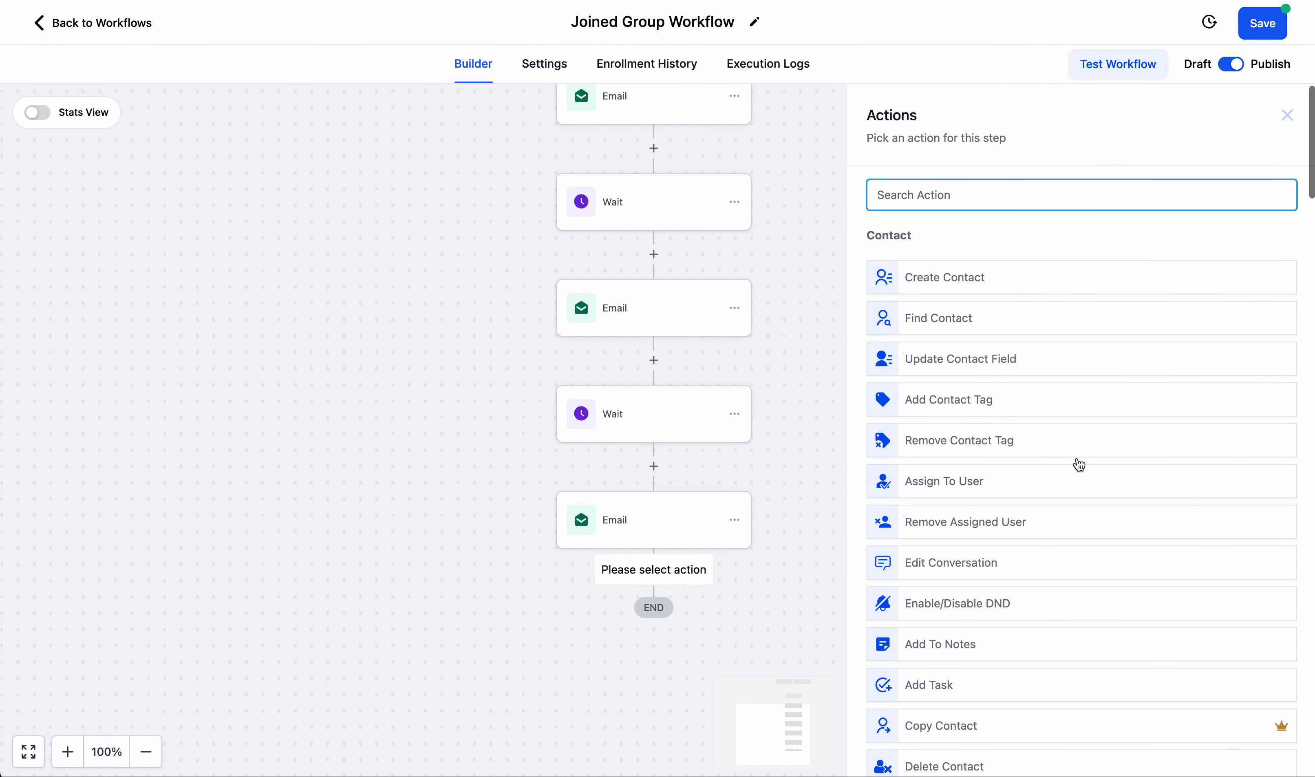
# Save the Joined Group Workflow, dismiss the notification and close the action choices without adding another step.
pyautogui.click(1274, 29)
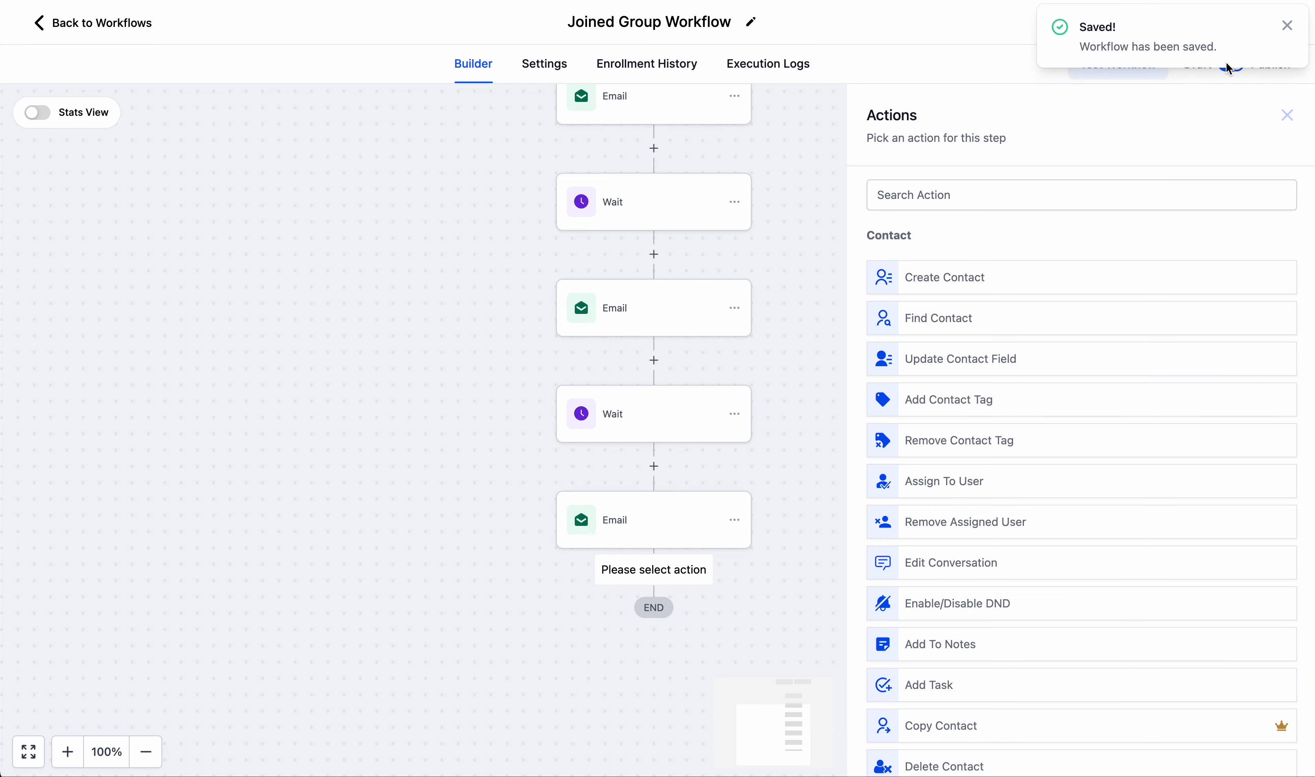
pyautogui.click(1288, 26)
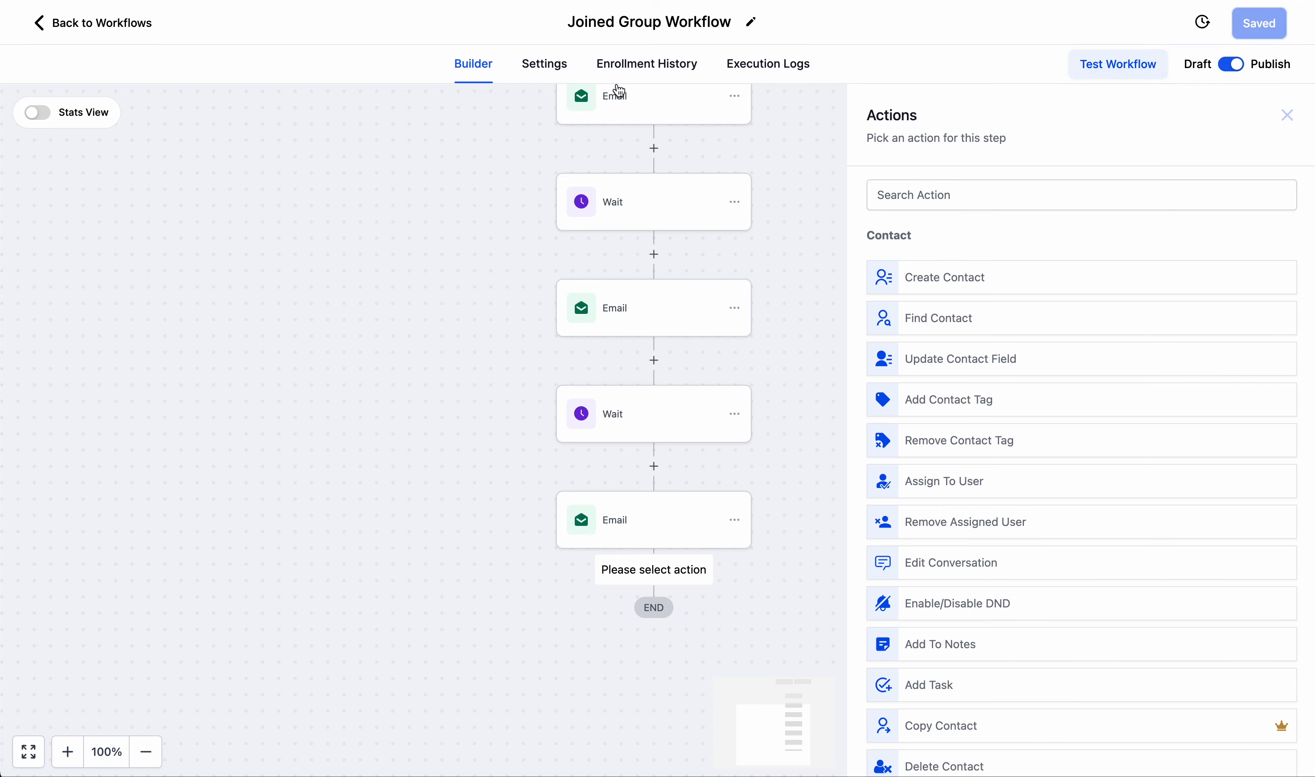
pyautogui.click(817, 74)
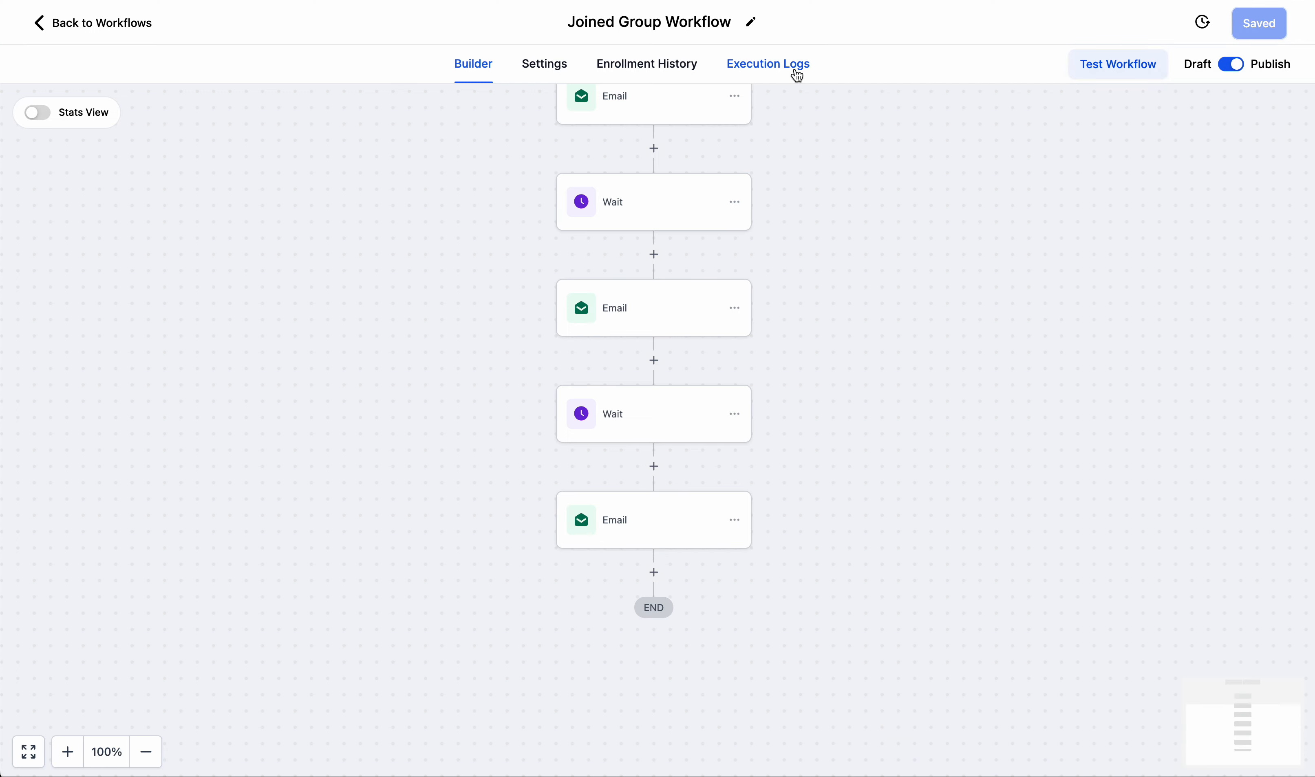
# Check the execution logs of the Joined Group Workflow and return to its builder.
pyautogui.click(771, 66)
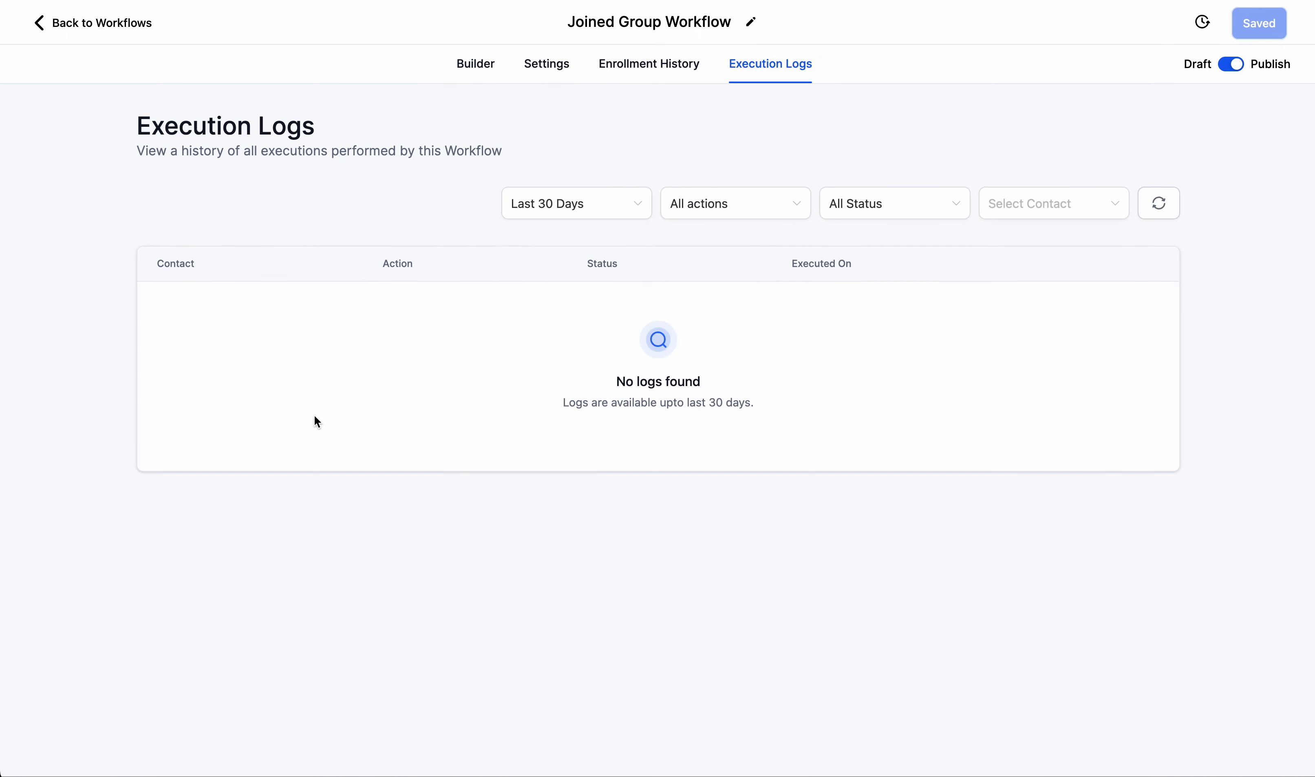
pyautogui.click(476, 65)
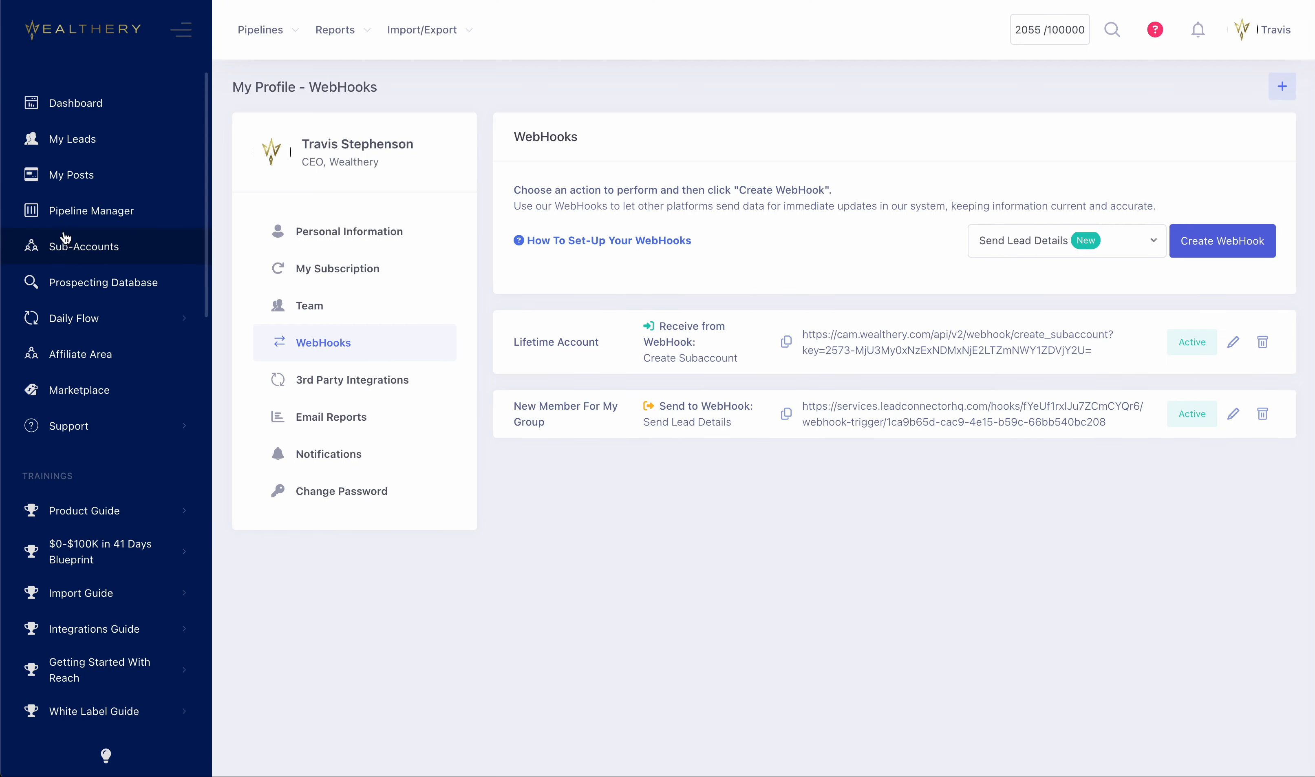
# Review the pipeline list in Wealthery CRM's Pipeline Manager, and look over the Joined Group Workflow's action sequence in Wealthery Connect.
pyautogui.click(73, 217)
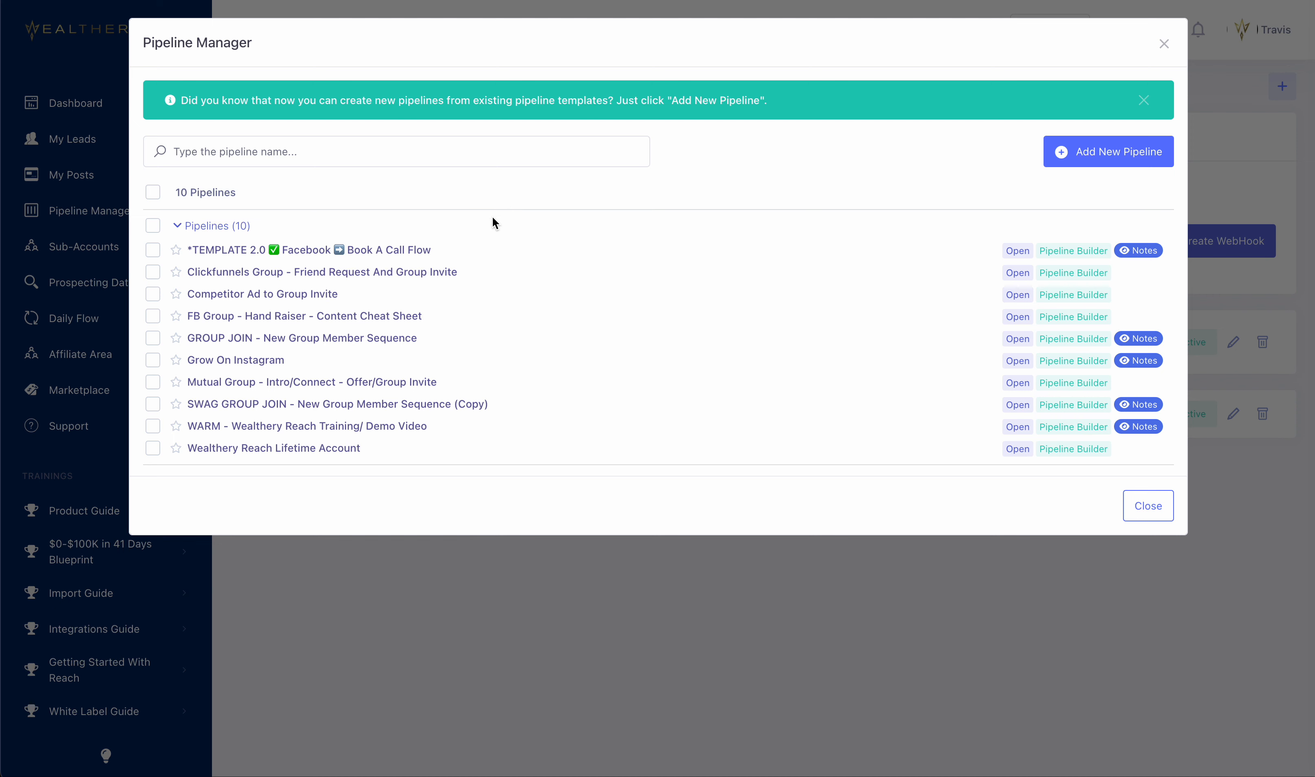
pyautogui.click(540, 361)
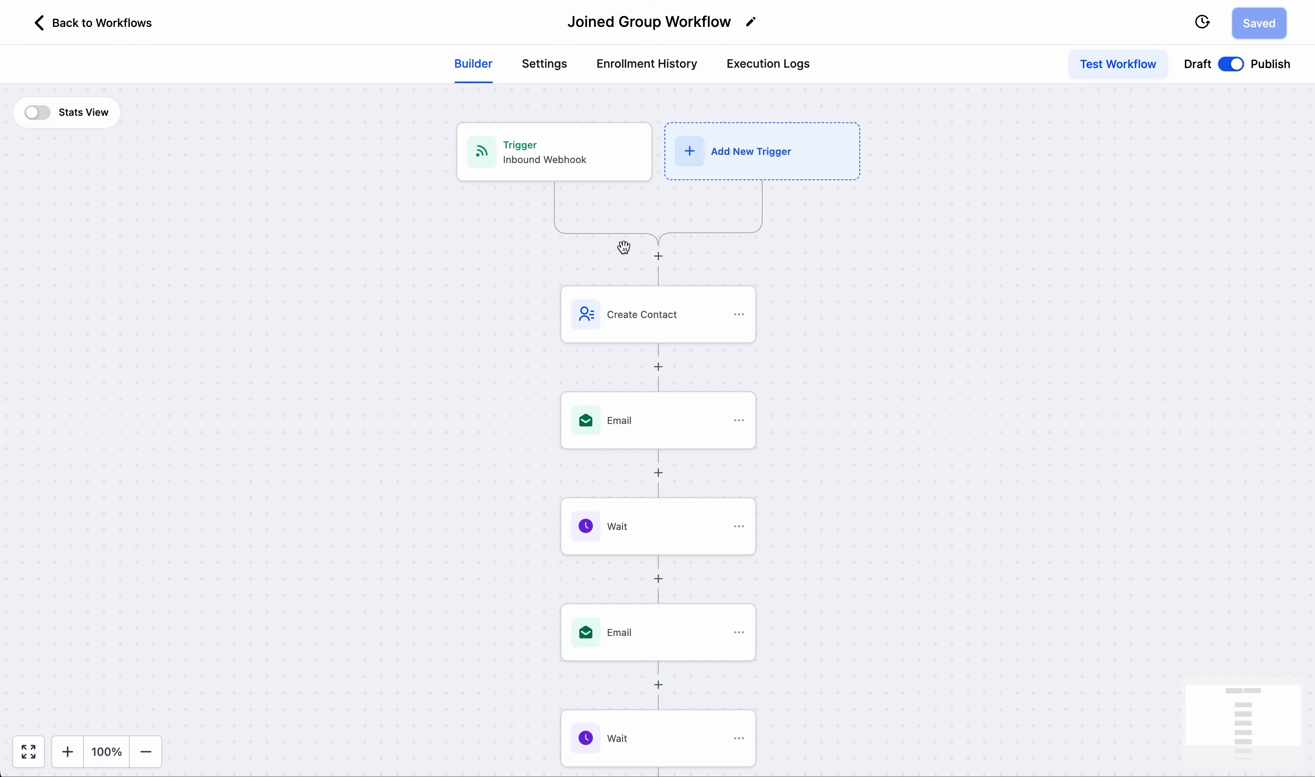
pyautogui.scroll(-3, 638, 418)
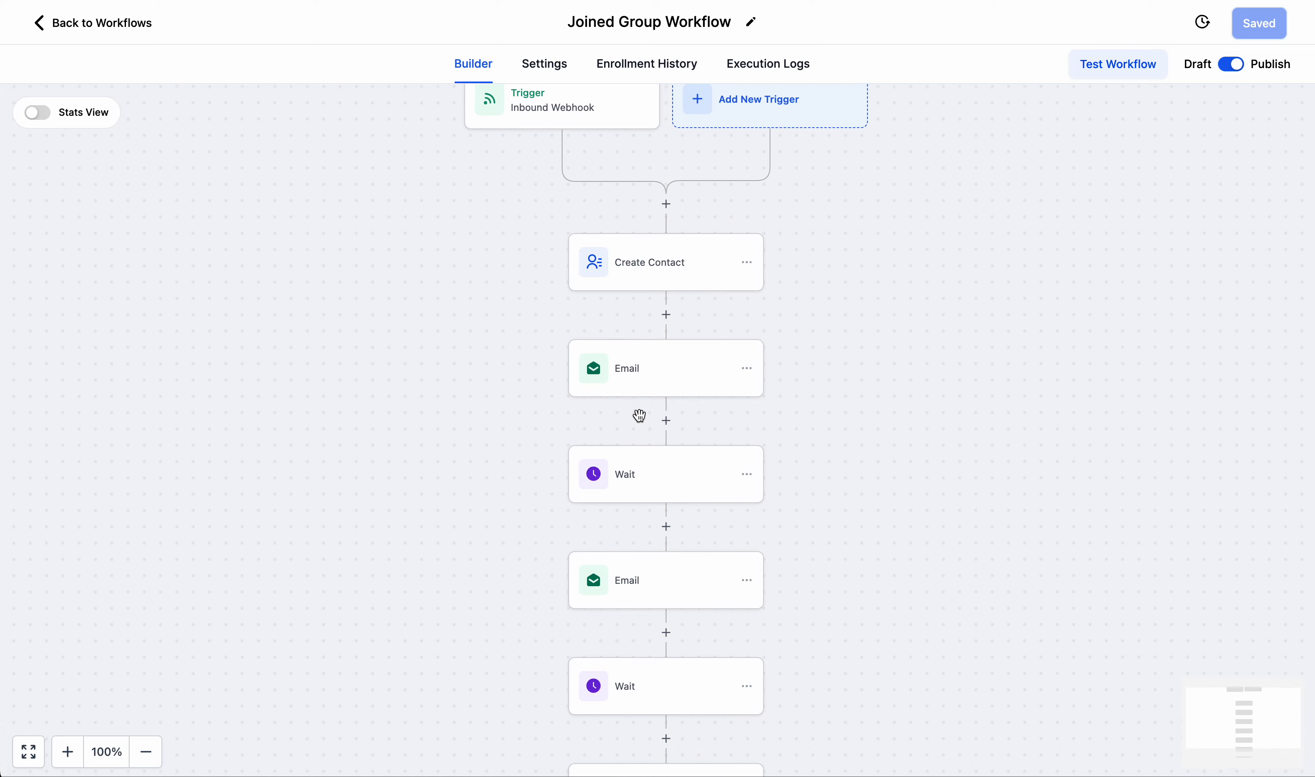
pyautogui.scroll(-2, 642, 443)
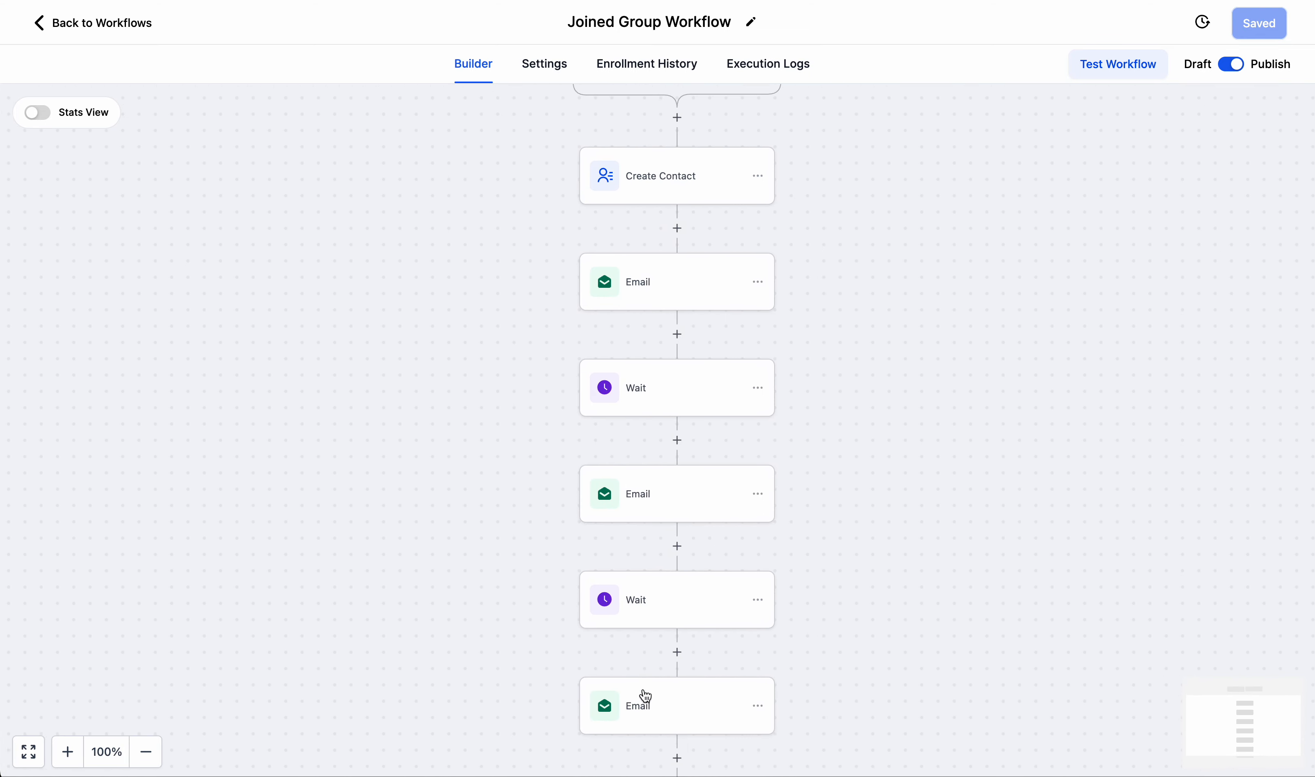